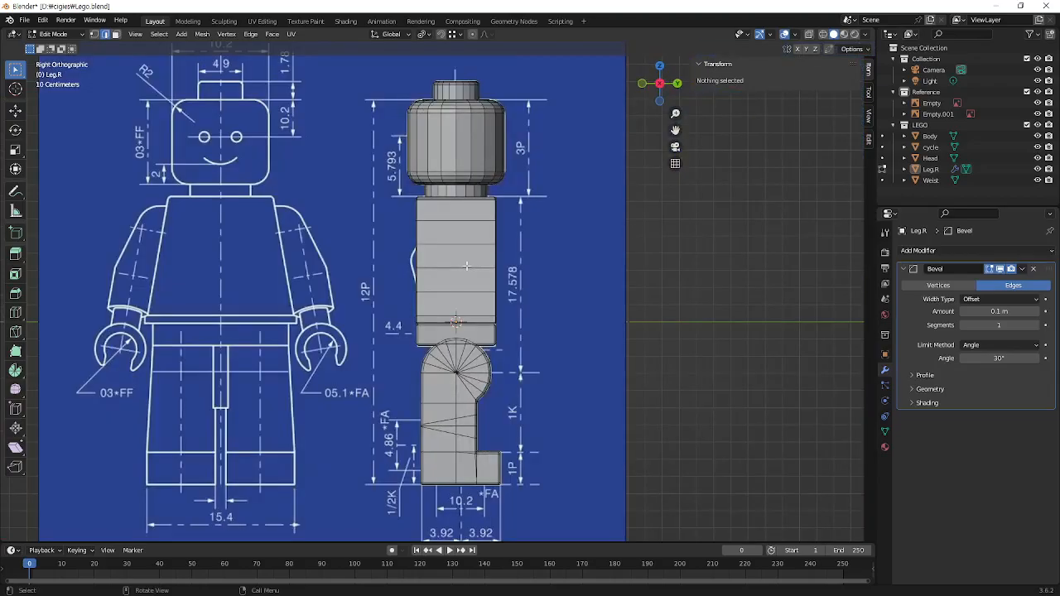
# Leave Edit Mode on the leg and add a default 2 m cube mesh to the scene
pyautogui.moveTo(531, 246); pyautogui.dragTo(315, 276, button='middle')
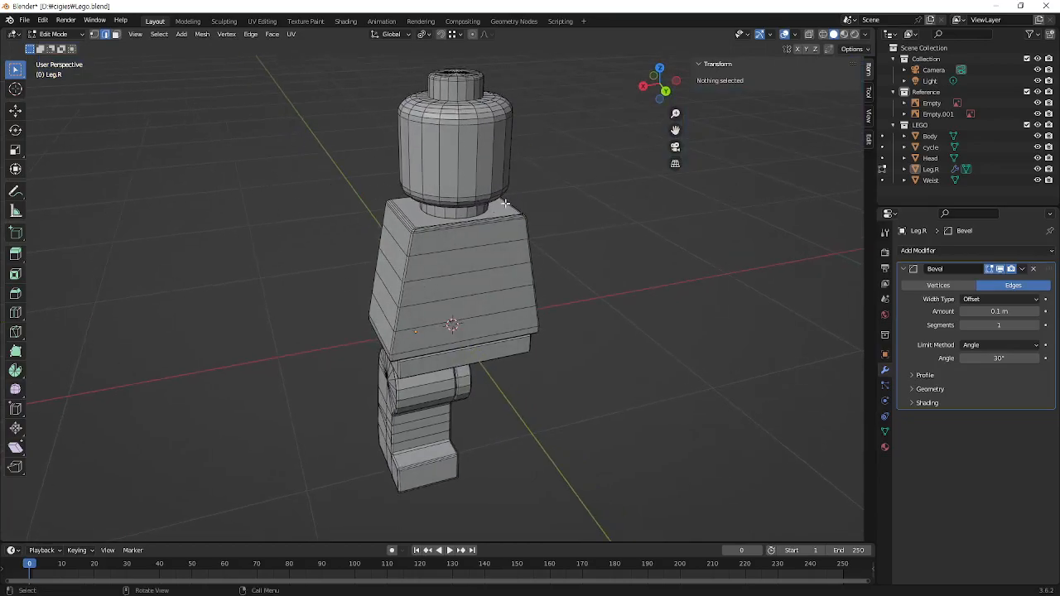
pyautogui.click(181, 38)
pyautogui.click(182, 39)
pyautogui.press('Tab')
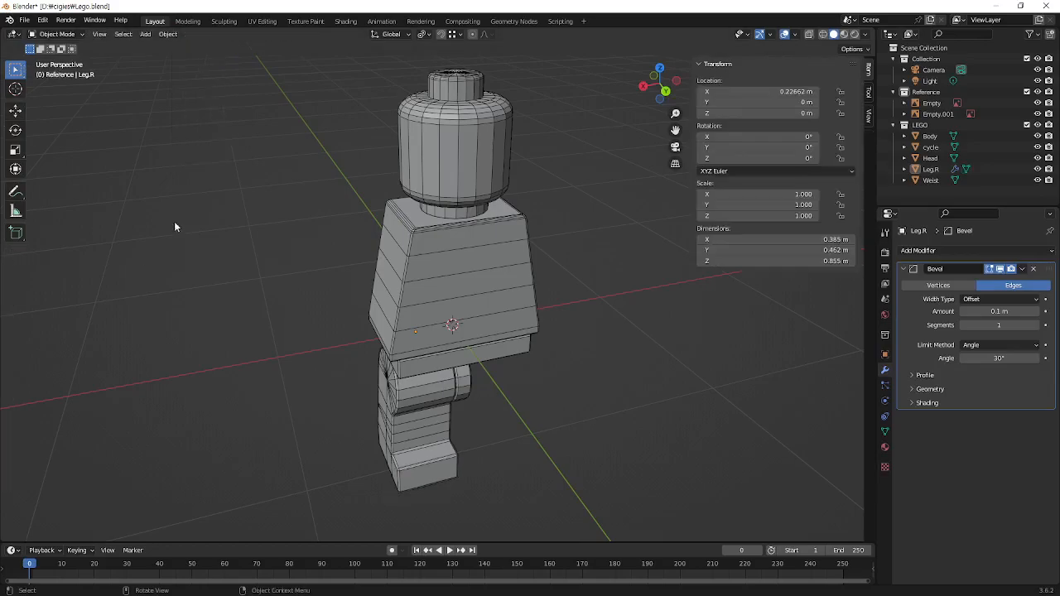
pyautogui.click(123, 36)
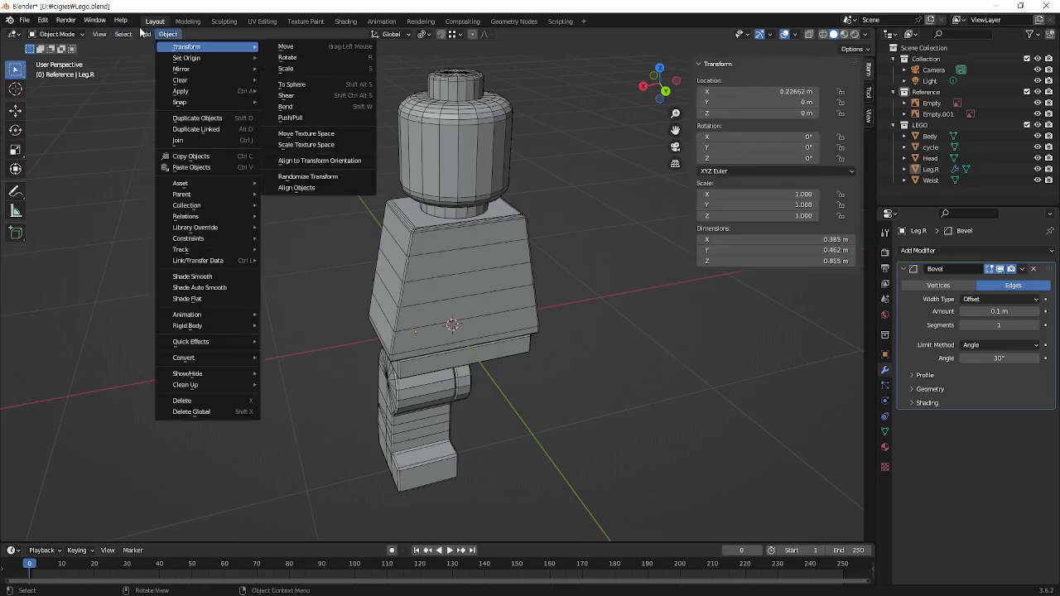
pyautogui.click(146, 34)
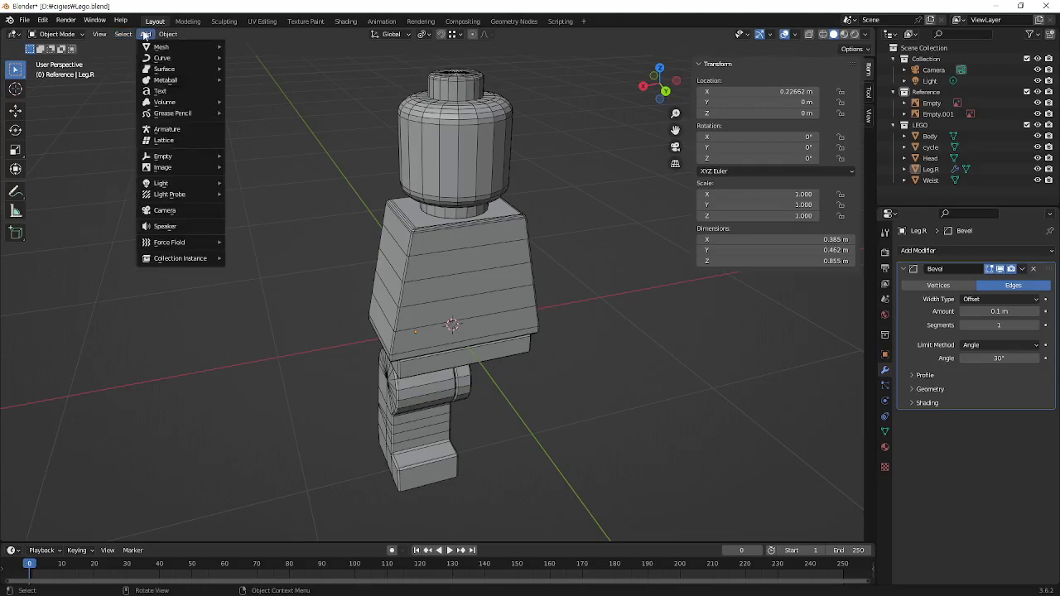
pyautogui.moveTo(163, 48)
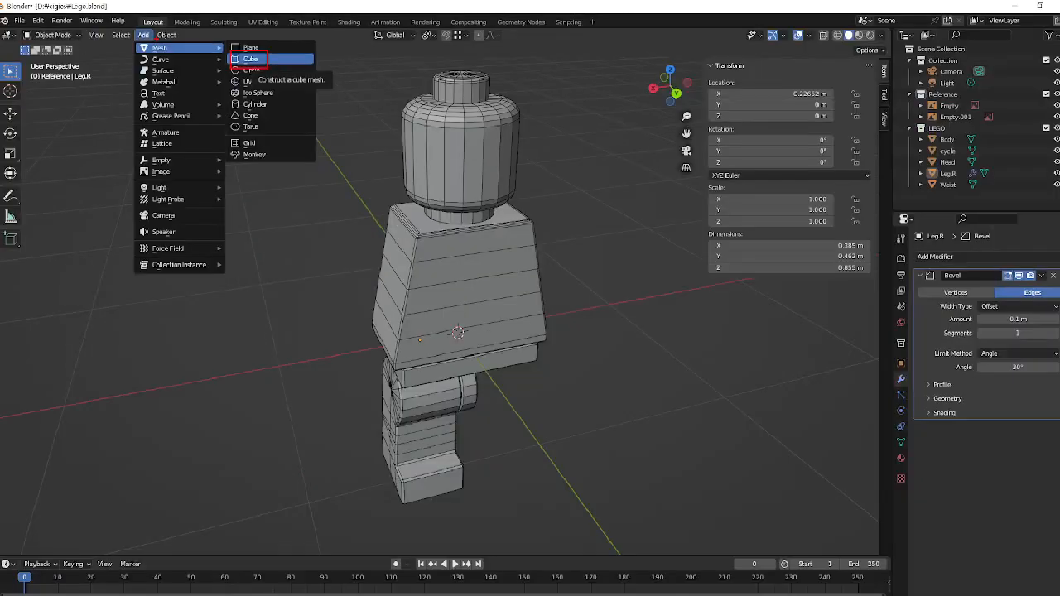
pyautogui.hotkey('shift', 'a')
pyautogui.moveTo(244, 116)
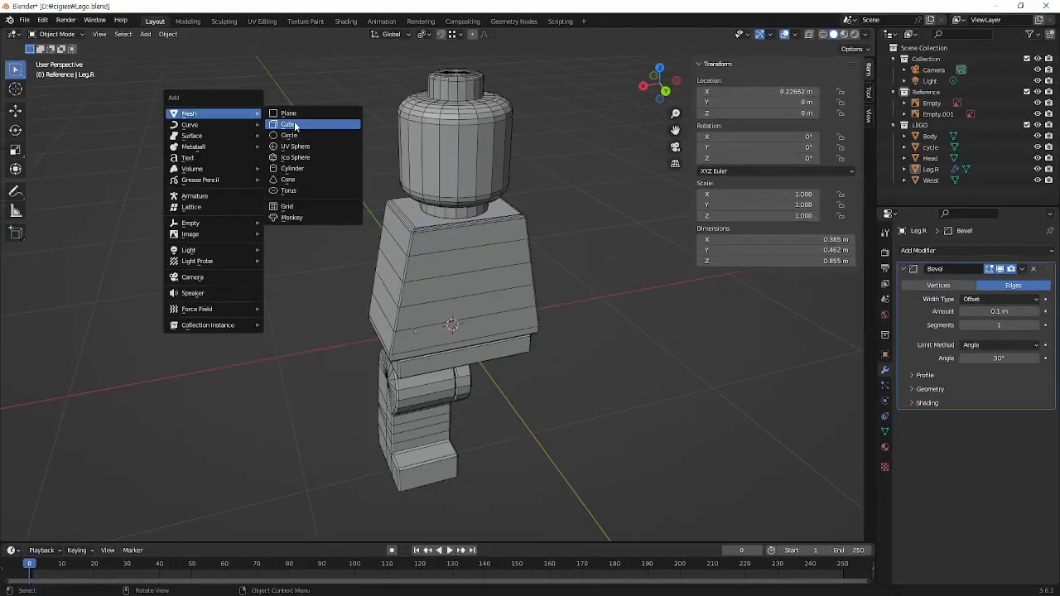
pyautogui.click(289, 126)
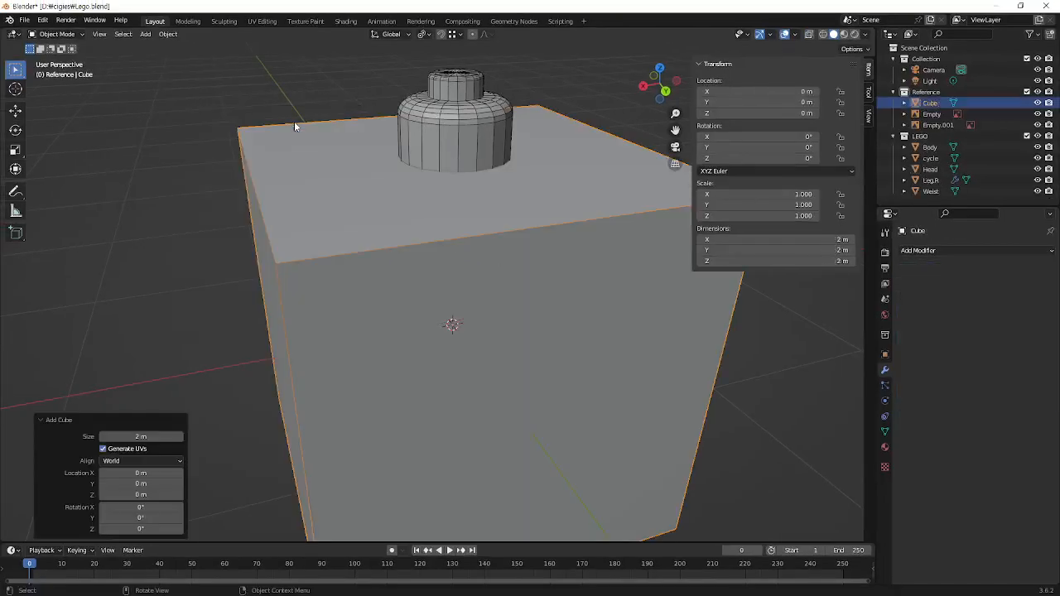
# Move the new cube about 1.8 m along the global X axis so it stands beside the minifigure
pyautogui.scroll(-5, 470, 227)
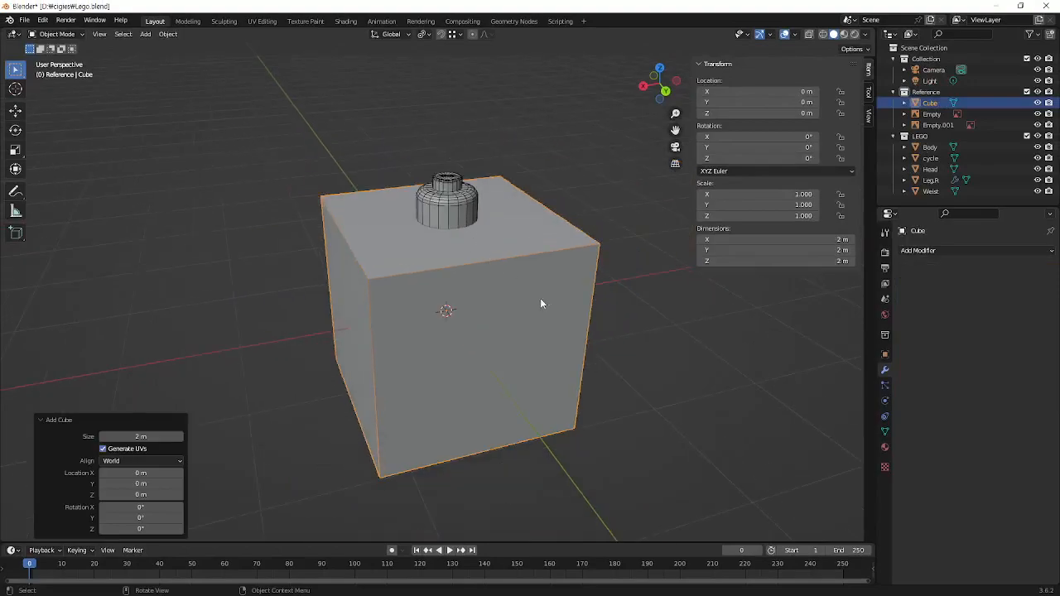
pyautogui.moveTo(591, 315)
pyautogui.mouseDown(button='middle')
pyautogui.moveTo(558, 302)
pyautogui.moveTo(593, 288)
pyautogui.moveTo(595, 310)
pyautogui.moveTo(577, 303)
pyautogui.mouseUp(button='middle')
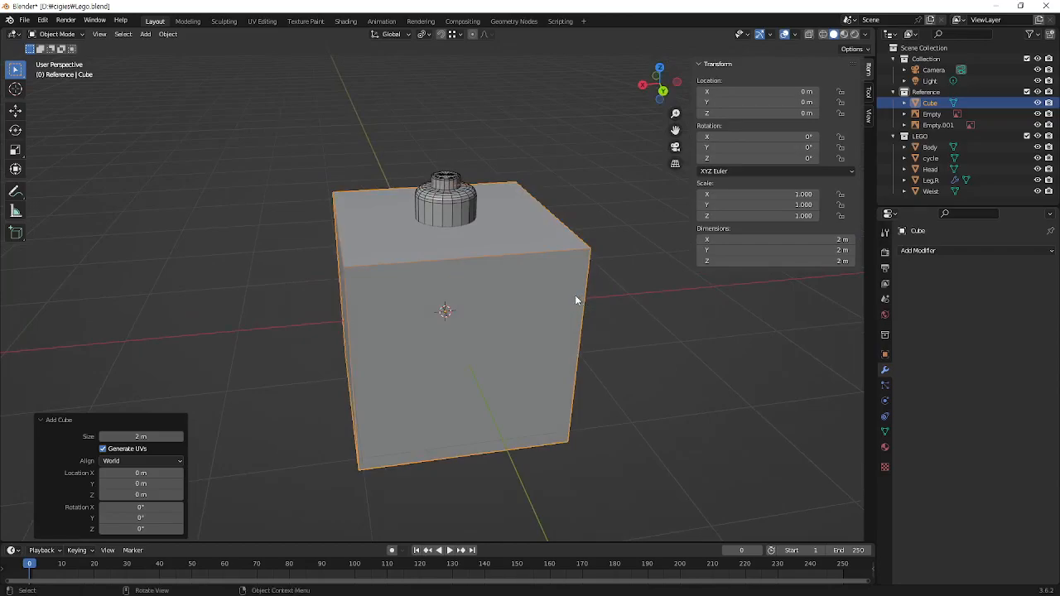
pyautogui.press('g')
pyautogui.press('x')
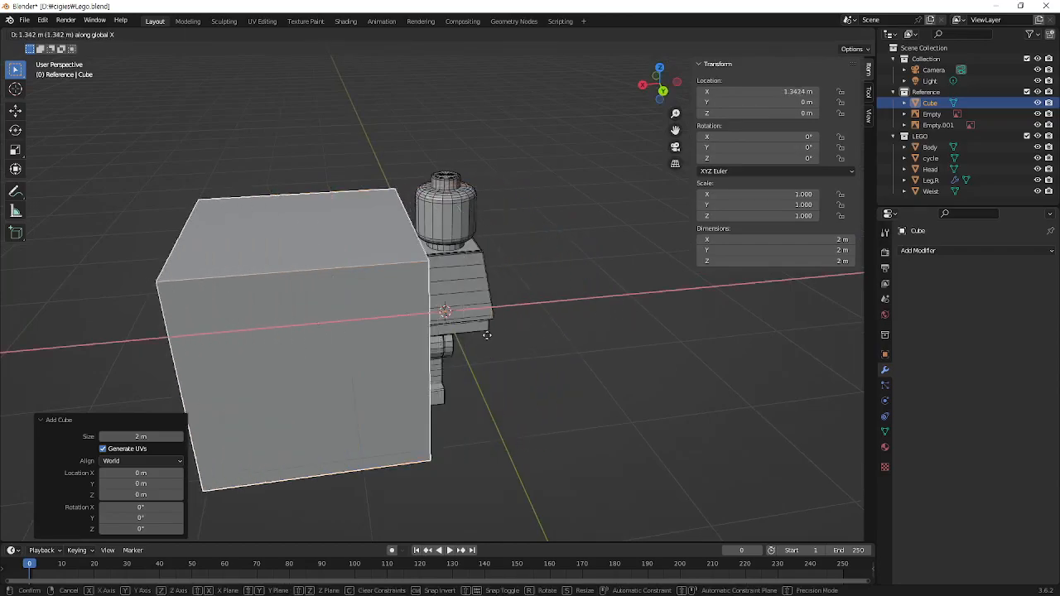
pyautogui.click(388, 401)
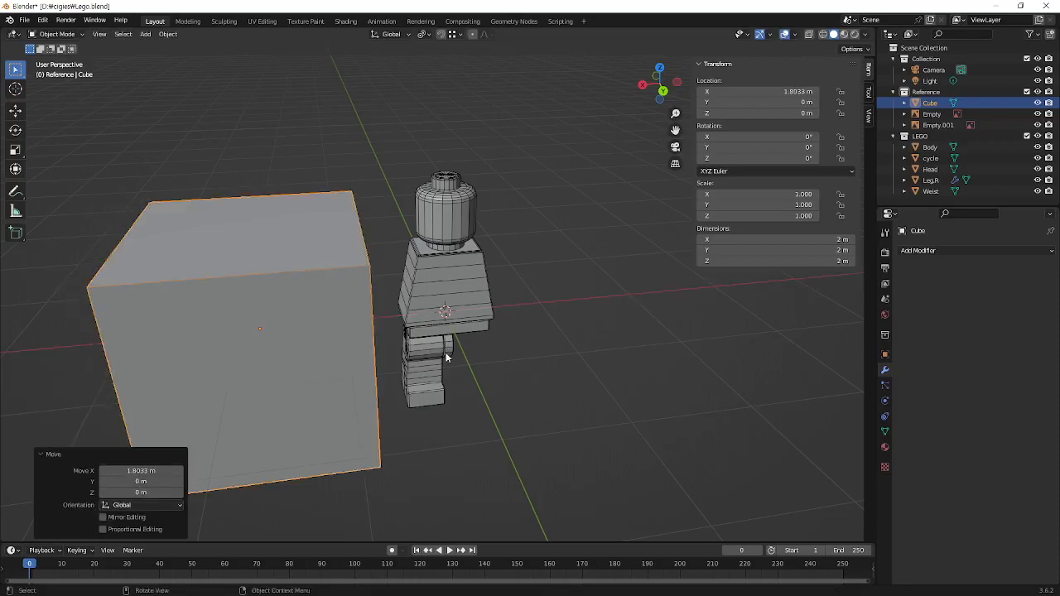
pyautogui.click(423, 380)
pyautogui.moveTo(512, 390); pyautogui.dragTo(568, 290, button='middle')
pyautogui.click(569, 289)
pyautogui.moveTo(383, 312); pyautogui.dragTo(603, 244, button='middle')
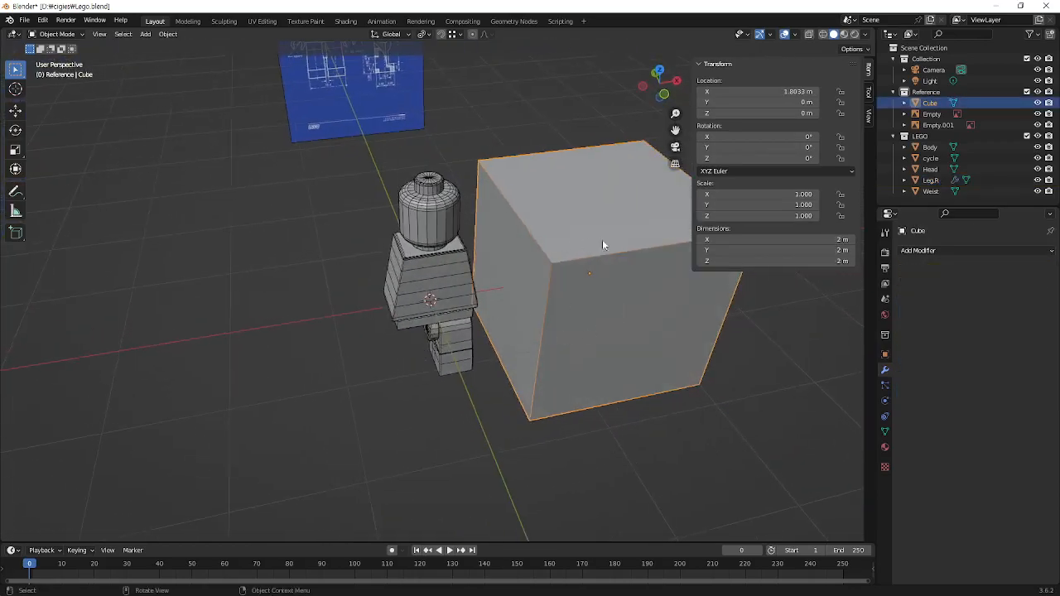
pyautogui.click(454, 355)
pyautogui.click(544, 266)
pyautogui.moveTo(348, 323); pyautogui.dragTo(378, 296, button='middle')
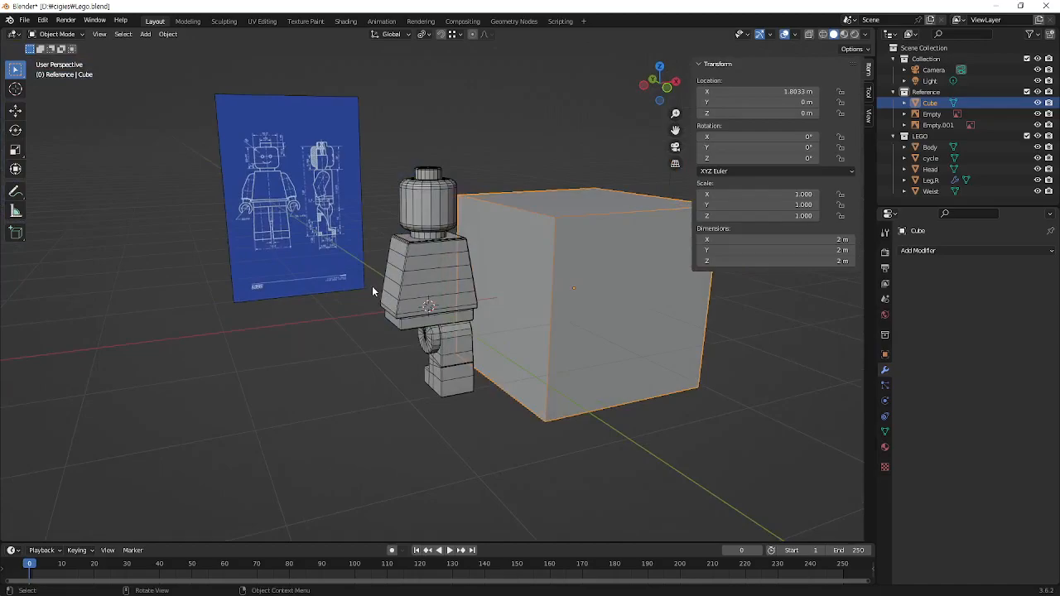
# Turn on X-ray in the right orthographic view and scale the cube uniformly to about 0.265 to approximate the arm's width
pyautogui.press('KP_3')
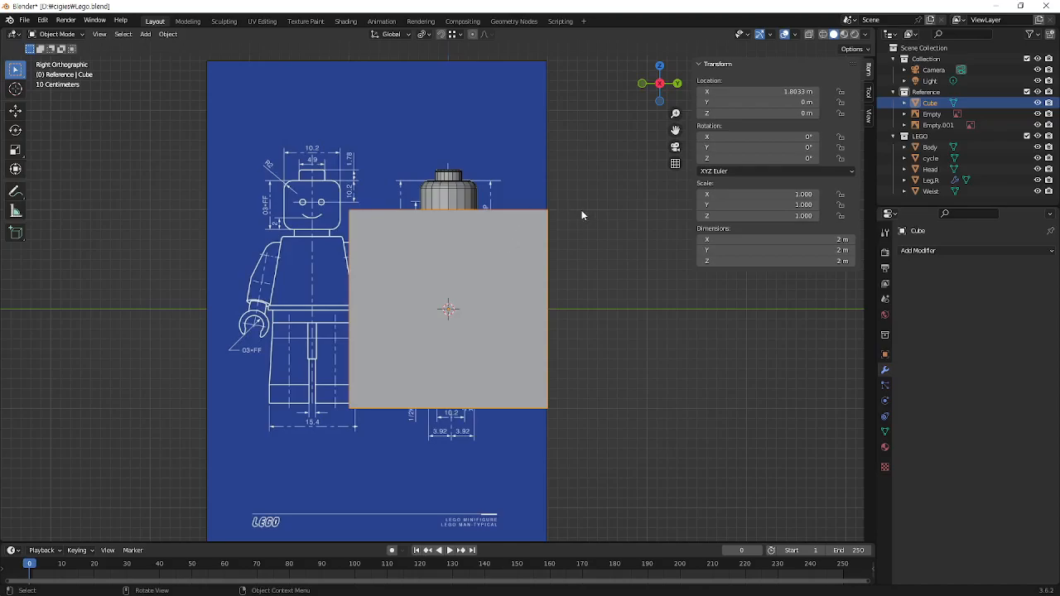
pyautogui.moveTo(591, 195); pyautogui.dragTo(501, 235, button='middle')
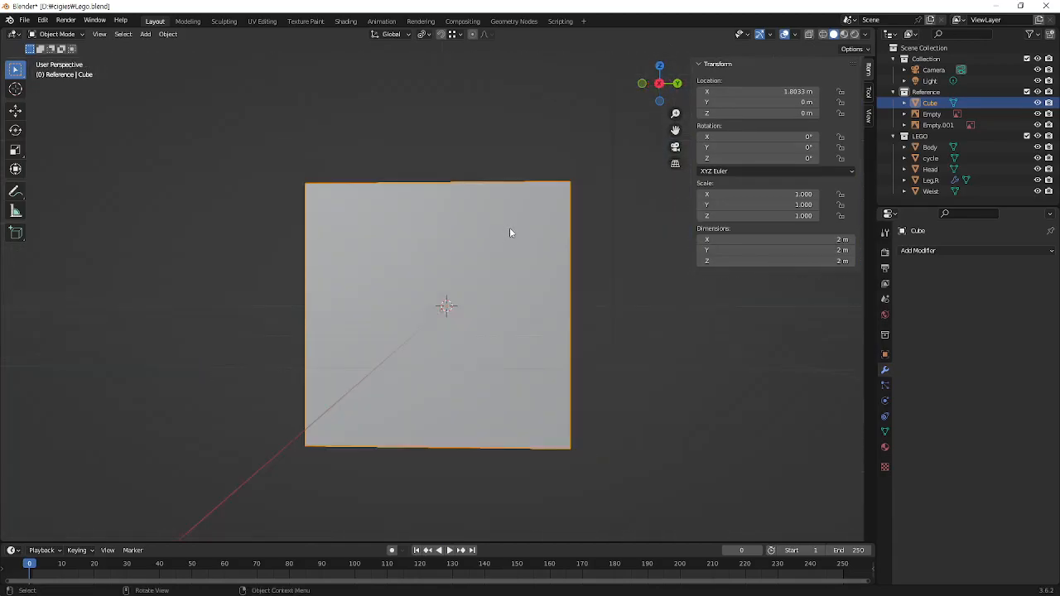
pyautogui.moveTo(603, 296); pyautogui.dragTo(585, 208, button='middle')
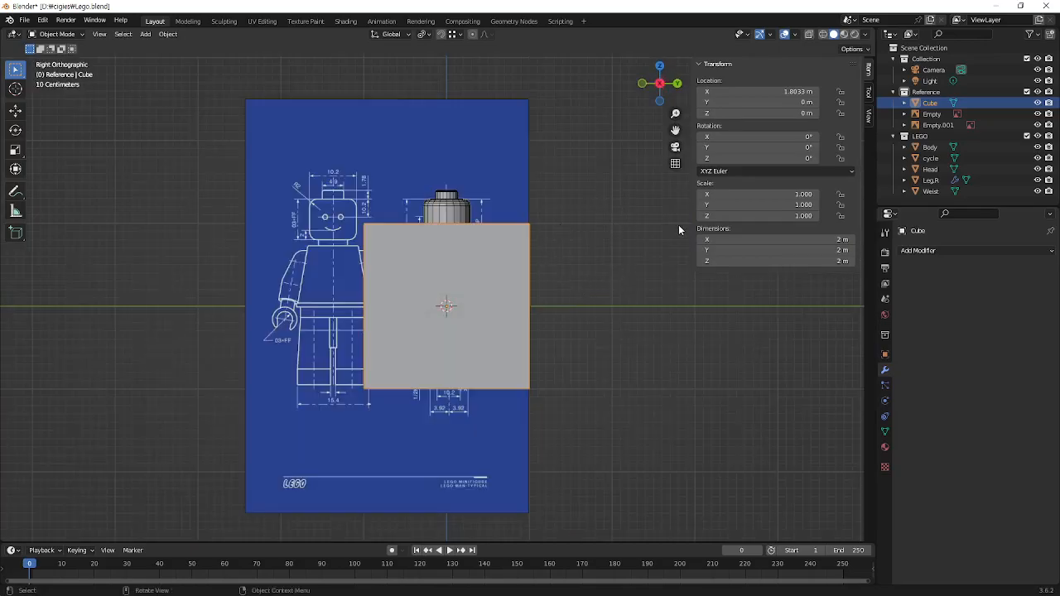
pyautogui.hotkey('alt', 'z')
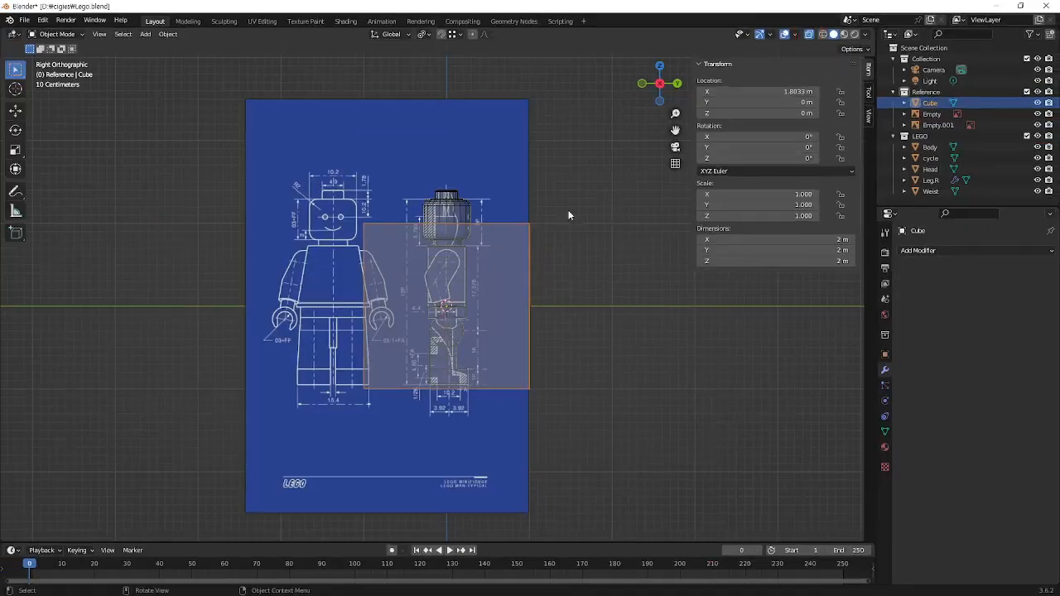
pyautogui.moveTo(578, 312); pyautogui.dragTo(569, 336, button='middle')
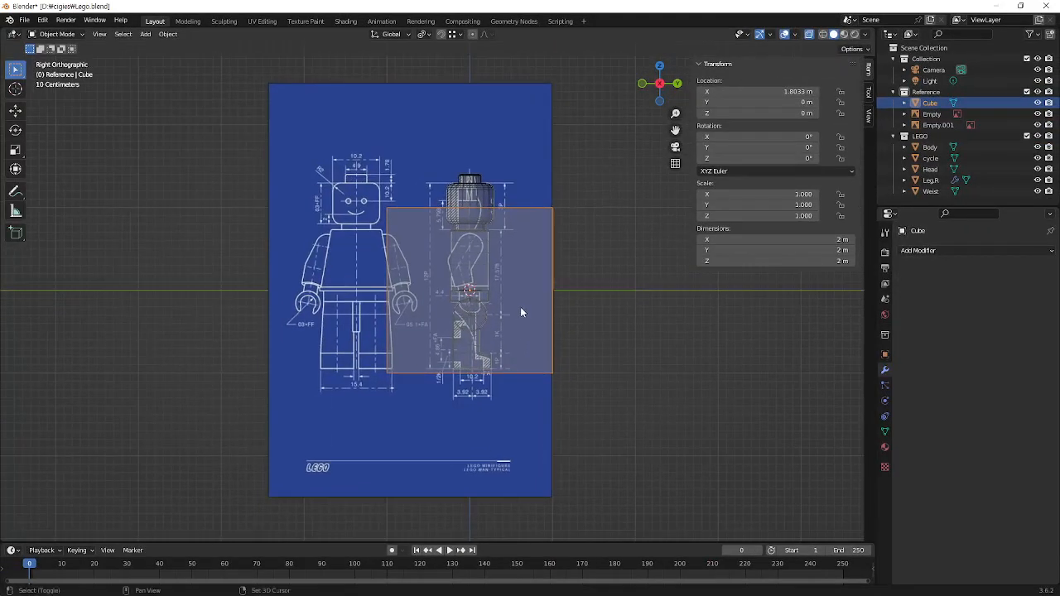
pyautogui.scroll(4, 520, 309)
pyautogui.keyDown('shift'); pyautogui.moveTo(591, 287); pyautogui.dragTo(566, 260, button='middle'); pyautogui.keyUp('shift')
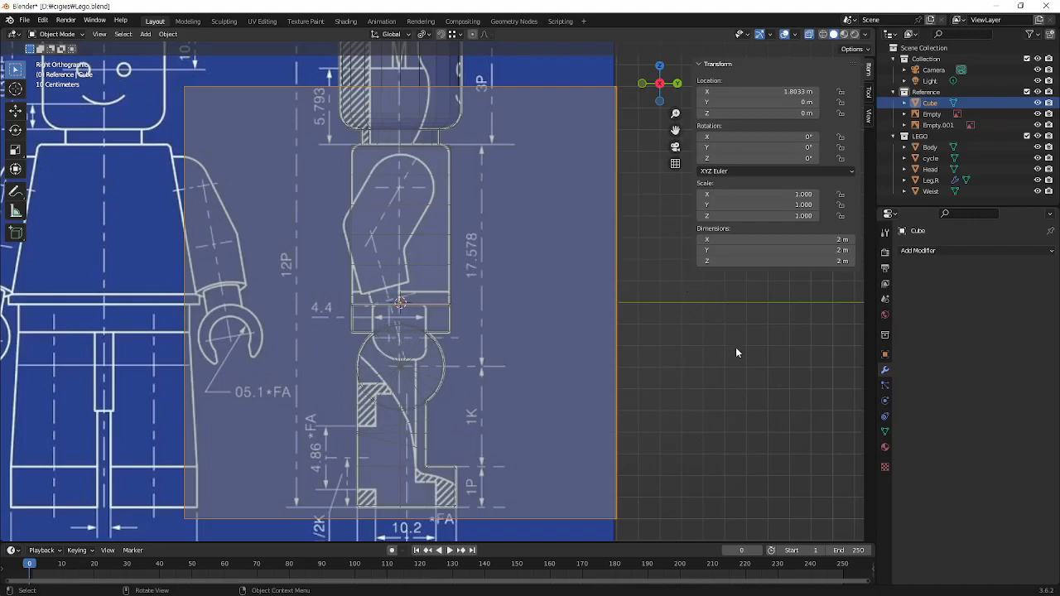
pyautogui.press('s')
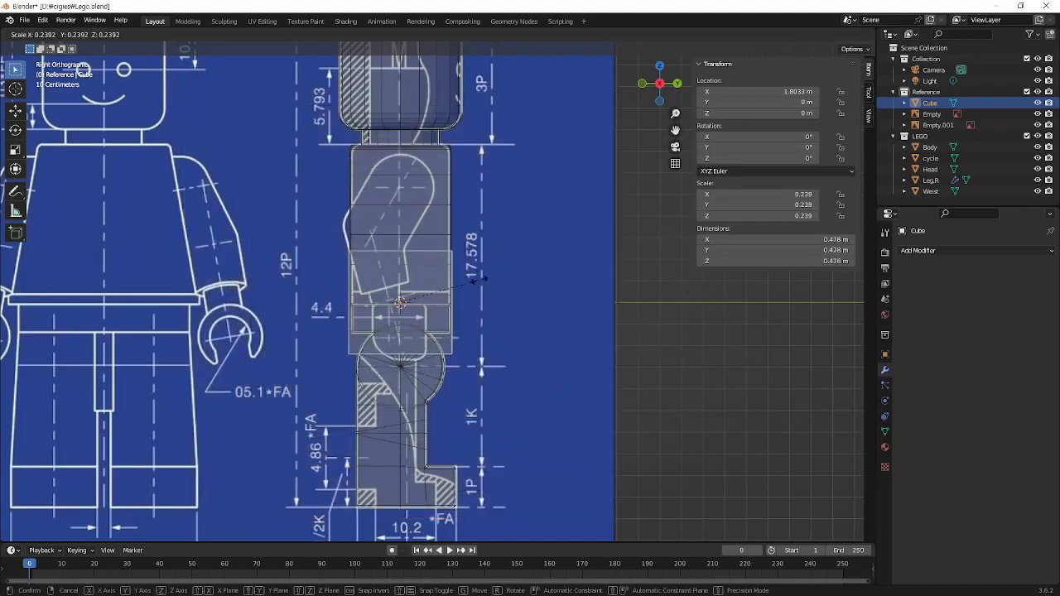
pyautogui.click(489, 286)
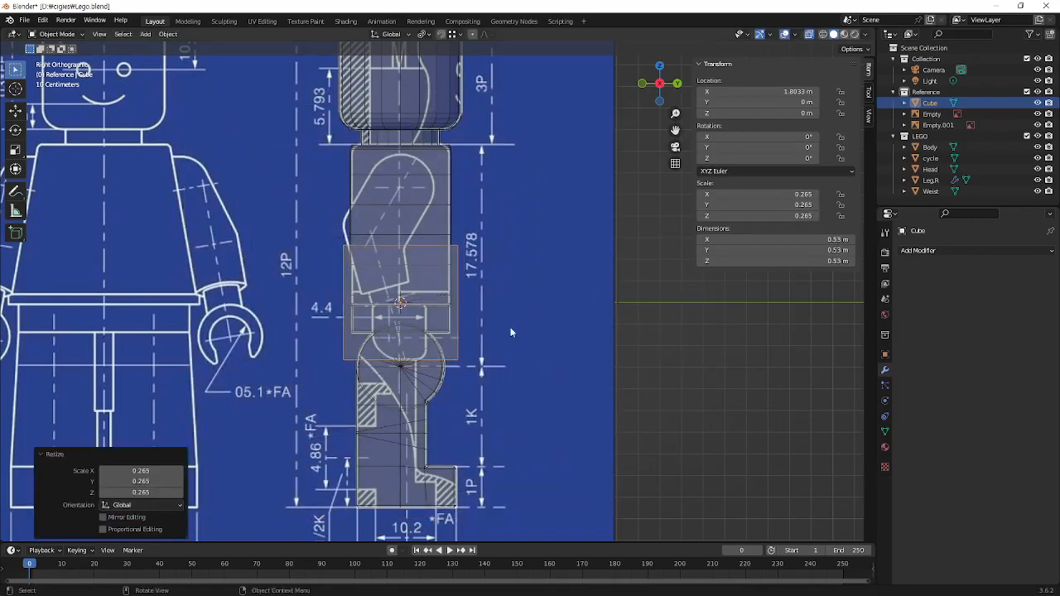
# Enter Edit Mode on the cube and add one centred horizontal loop cut at its mid-height
pyautogui.scroll(2, 470, 275)
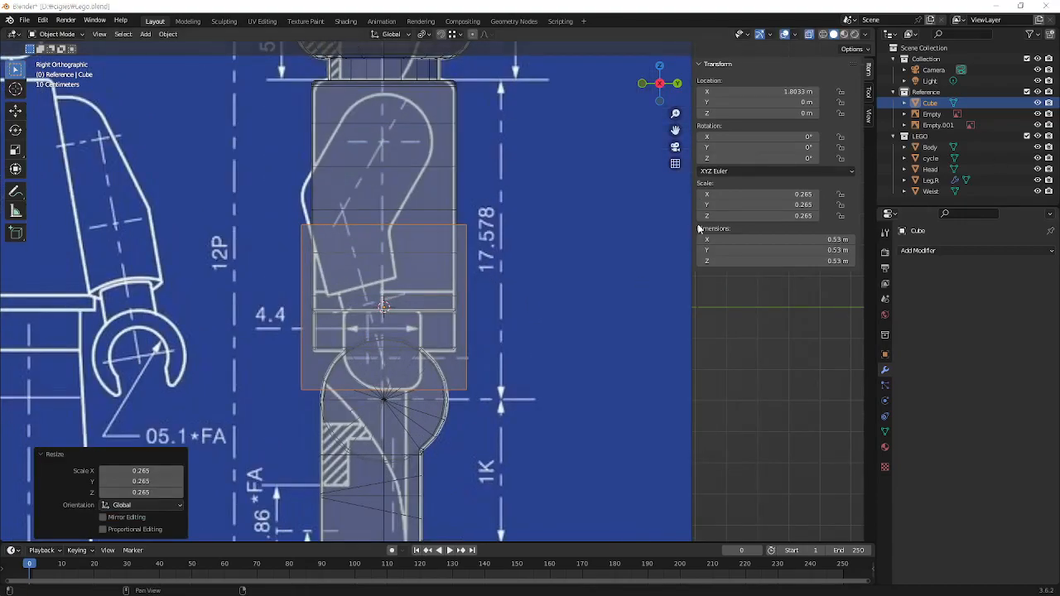
pyautogui.click(462, 321)
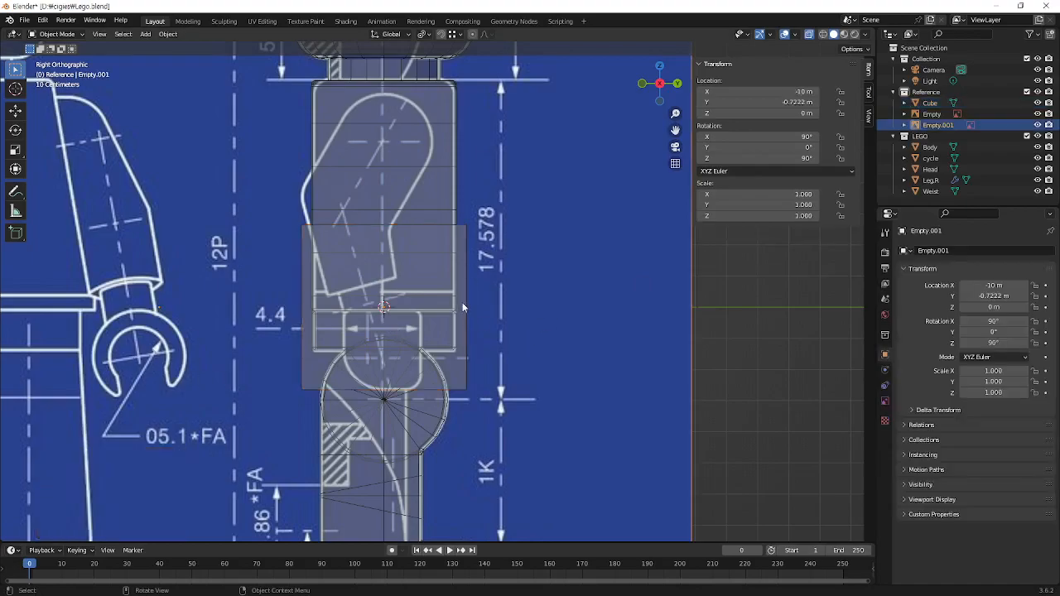
pyautogui.click(462, 306)
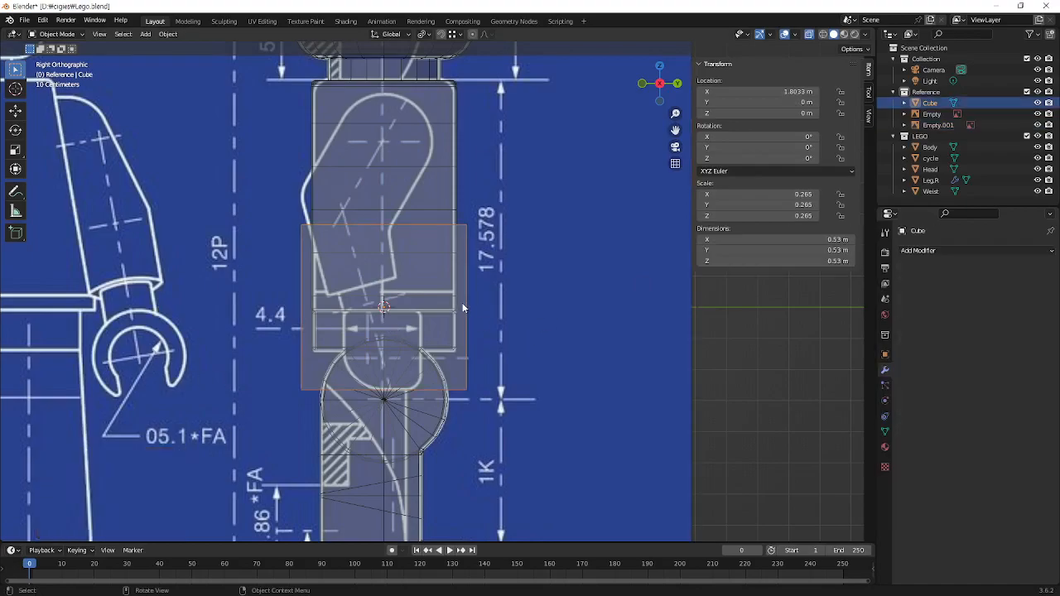
pyautogui.press('Tab')
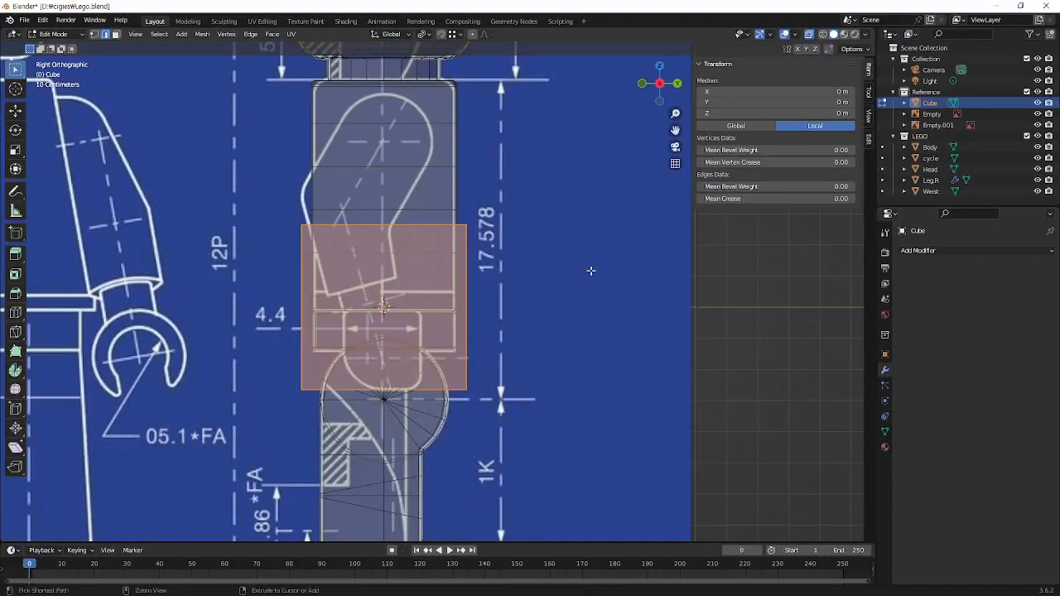
pyautogui.hotkey('ctrl', 'r')
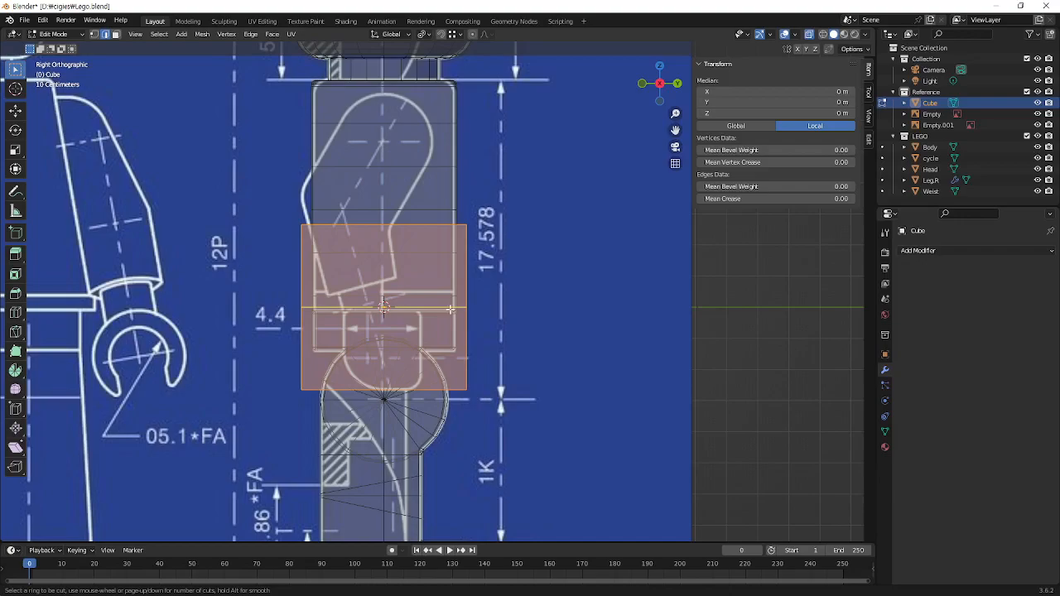
pyautogui.click(450, 309)
pyautogui.rightClick(449, 309)
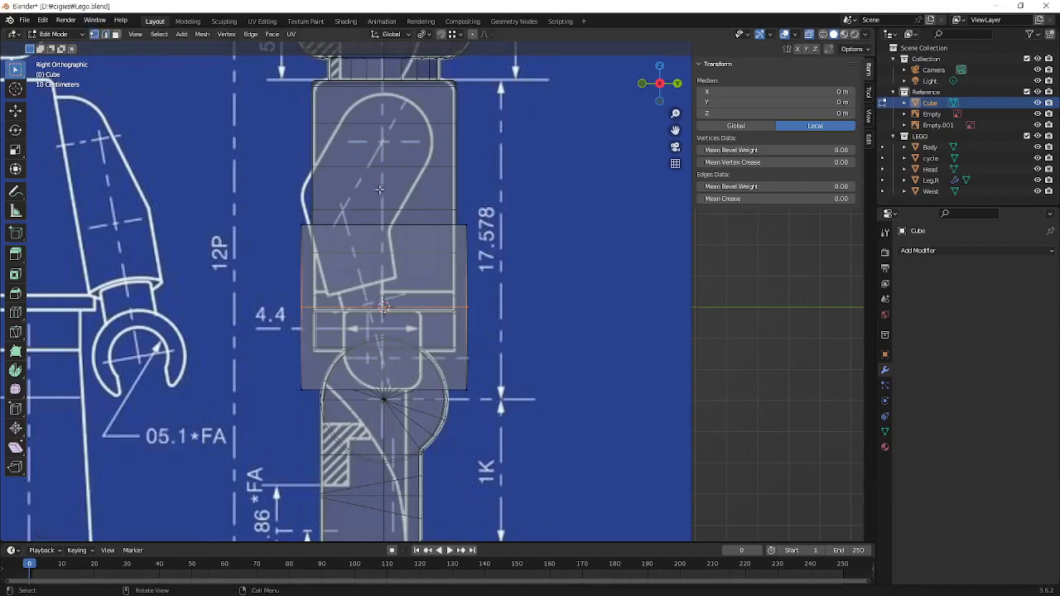
pyautogui.scroll(1, 252, 195)
pyautogui.scroll(1, 251, 194)
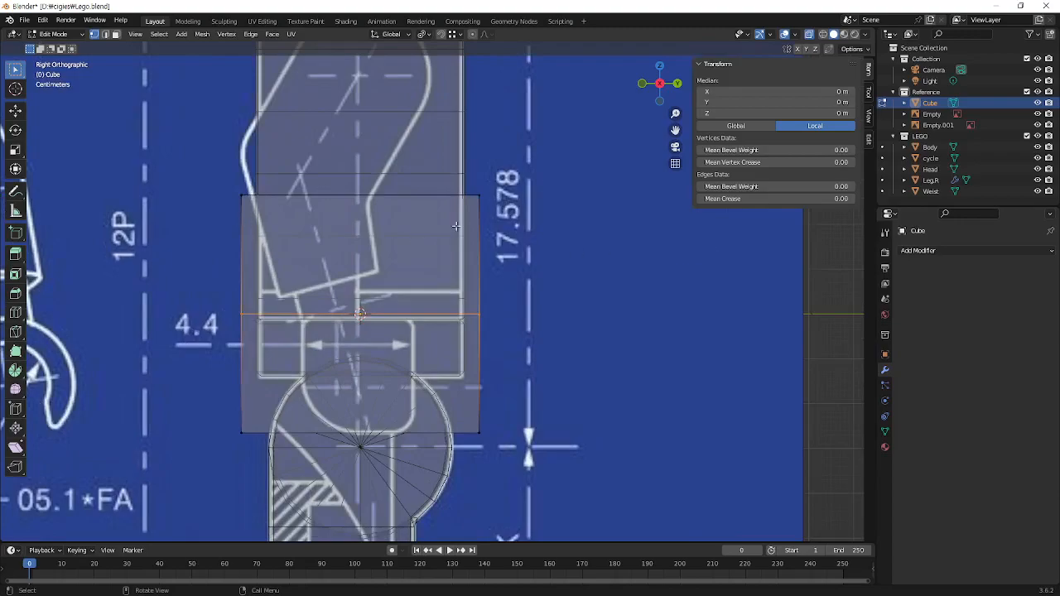
pyautogui.keyDown('shift'); pyautogui.moveTo(367, 157); pyautogui.dragTo(474, 264, button='middle'); pyautogui.keyUp('shift')
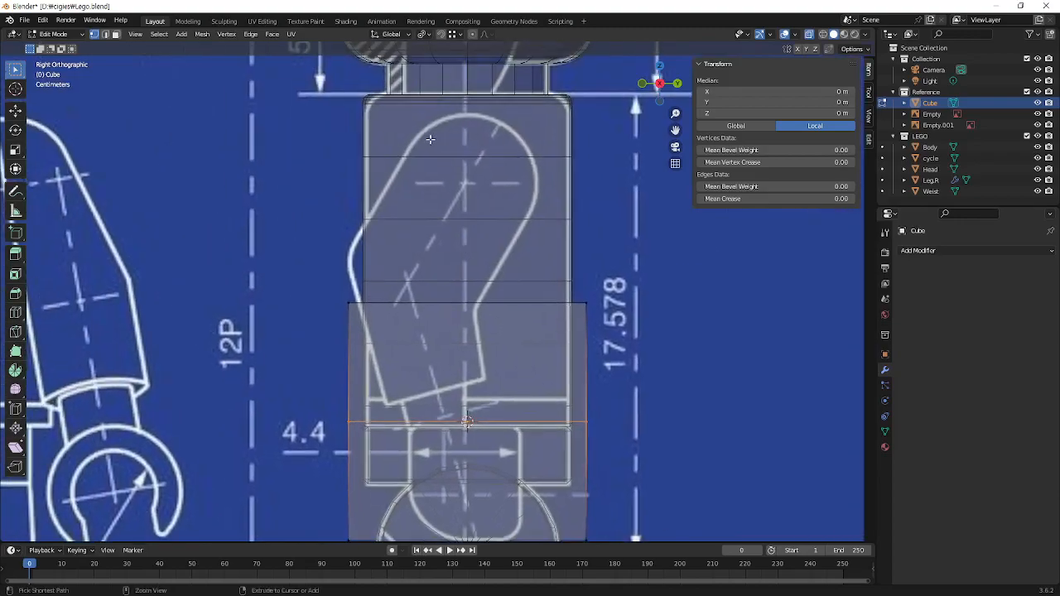
pyautogui.moveTo(531, 224); pyautogui.dragTo(531, 221)
pyautogui.moveTo(479, 315); pyautogui.dragTo(483, 313)
pyautogui.moveTo(391, 404); pyautogui.dragTo(411, 406)
pyautogui.moveTo(476, 390)
pyautogui.mouseDown()
pyautogui.moveTo(491, 366)
pyautogui.moveTo(486, 386)
pyautogui.mouseUp()
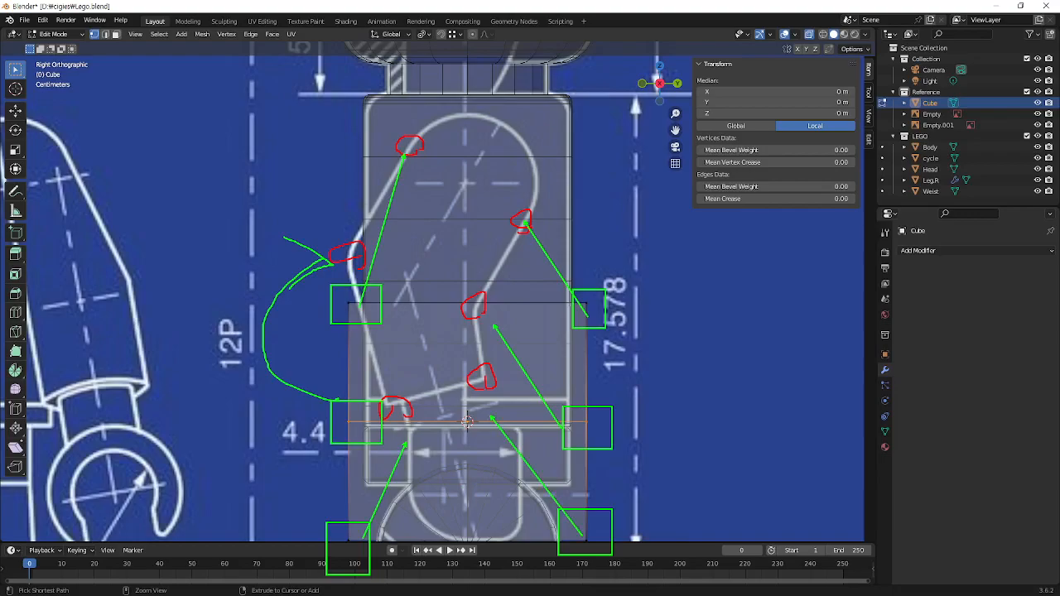
# Move the cube's upper back and upper front corner vertices onto the two sides of the blueprint arm's shoulder outline
pyautogui.click(372, 330)
pyautogui.press('g')
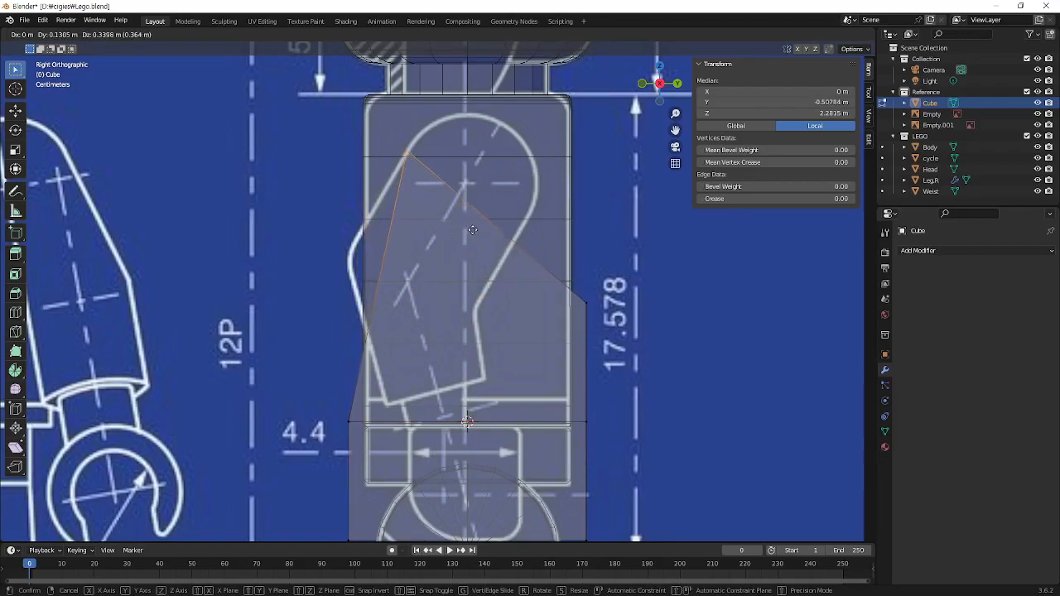
pyautogui.click(473, 231)
pyautogui.press('g')
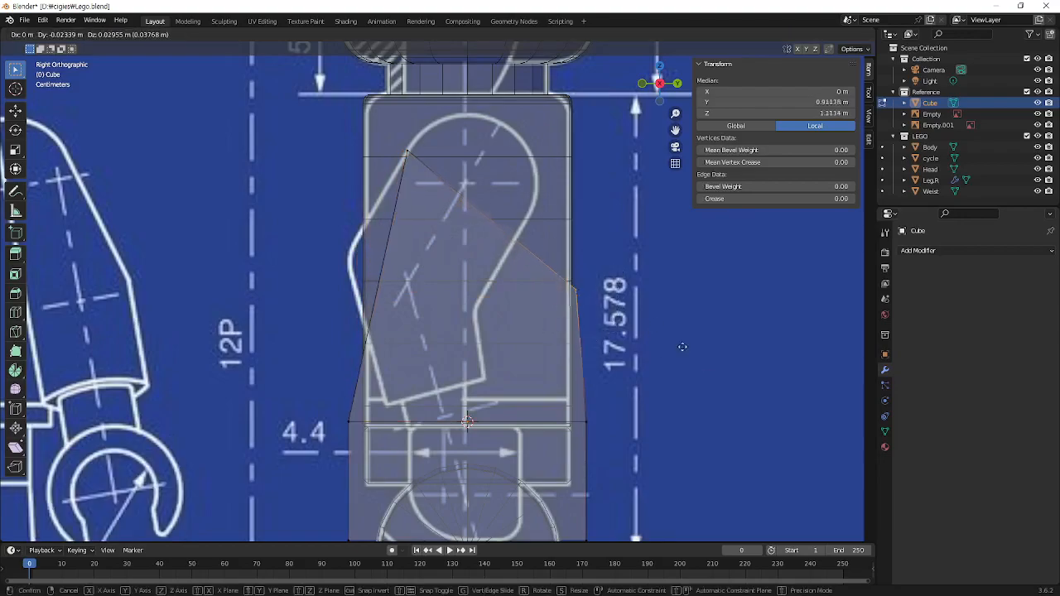
pyautogui.click(623, 298)
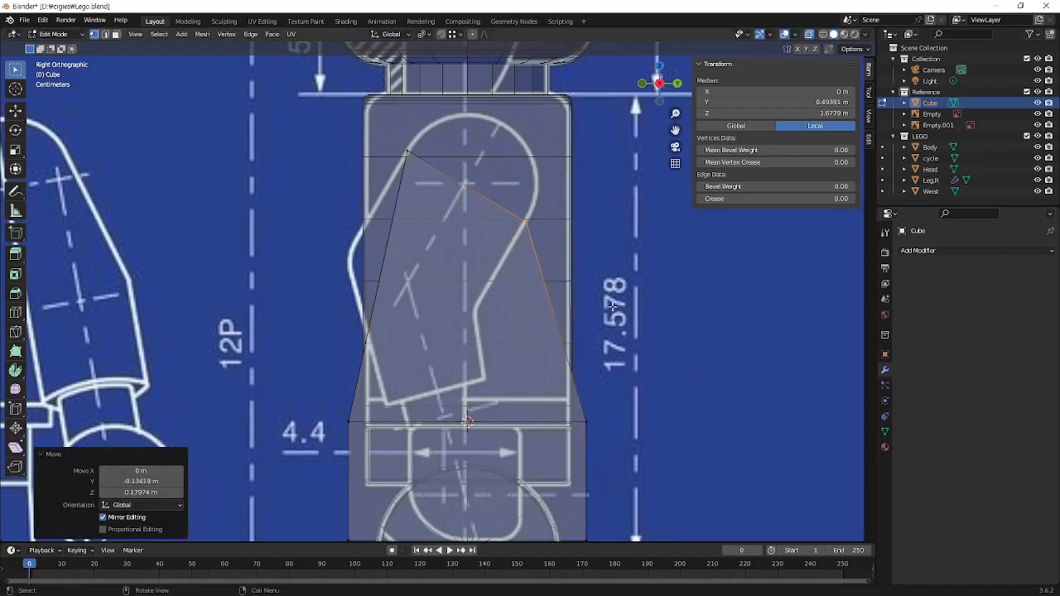
# Move the cube's mid-height back and front vertices onto the two sides of the blueprint arm's elbow bend
pyautogui.click(380, 447)
pyautogui.click(348, 422)
pyautogui.press('g')
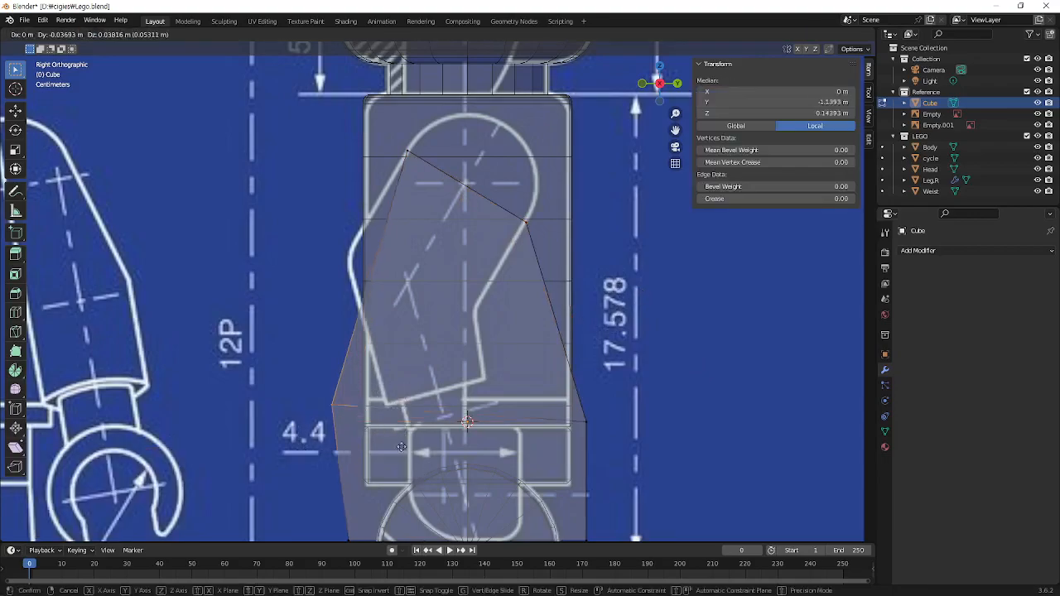
pyautogui.click(439, 315)
pyautogui.click(587, 422)
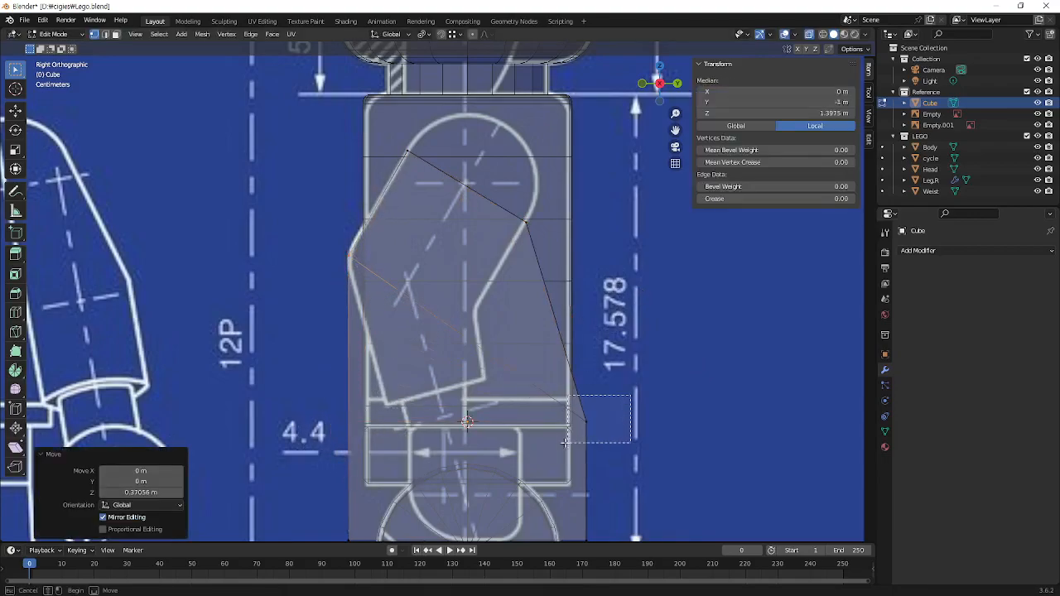
pyautogui.press('g')
pyautogui.click(582, 335)
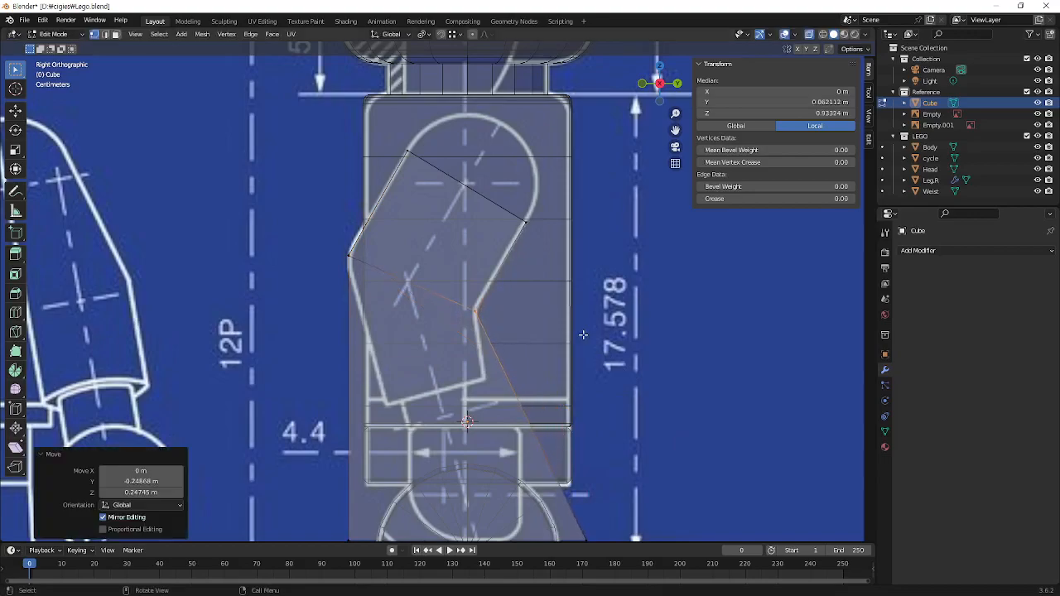
# Move the cube's lower back and lower front vertices onto the two corners of the blueprint arm's wrist end
pyautogui.keyDown('shift'); pyautogui.scroll(-4, 612, 426); pyautogui.keyUp('shift')
pyautogui.moveTo(276, 449); pyautogui.dragTo(394, 524)
pyautogui.press('g')
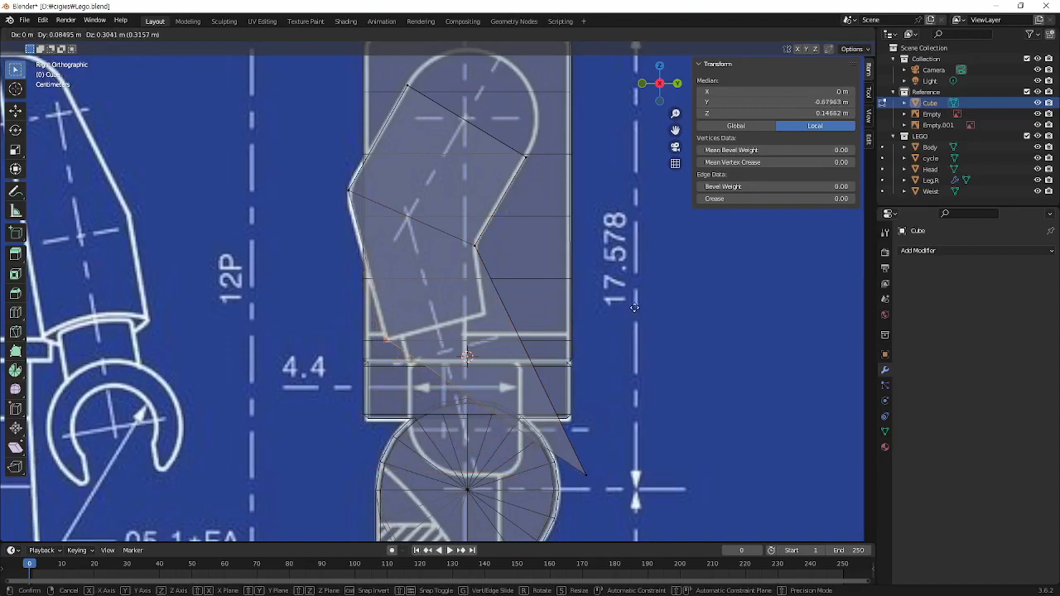
pyautogui.click(635, 308)
pyautogui.moveTo(707, 386); pyautogui.dragTo(564, 529)
pyautogui.press('g')
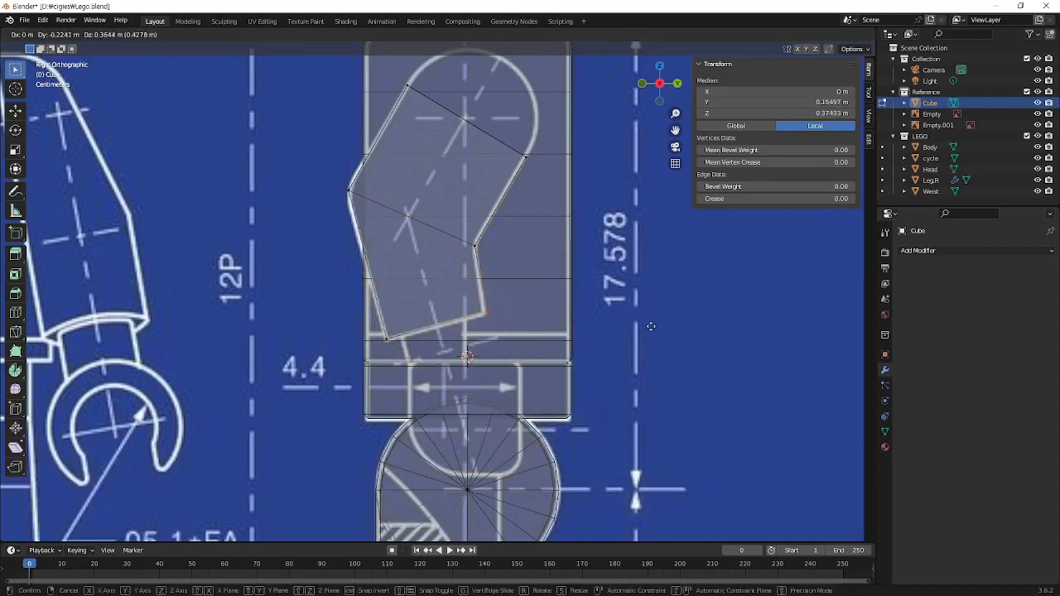
pyautogui.click(649, 329)
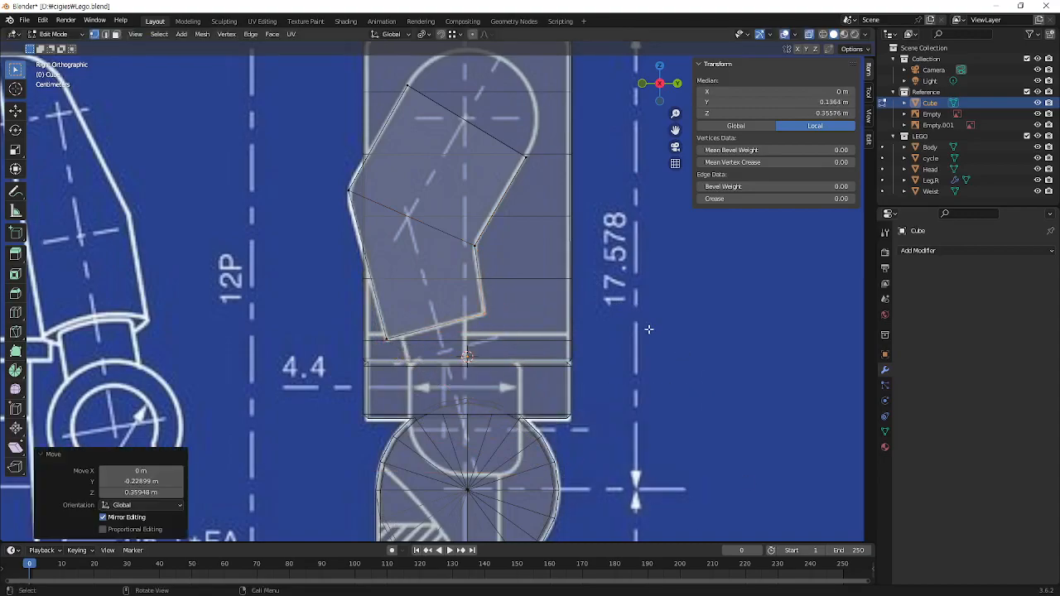
# Hide the LEGO collection and add a lengthwise loop cut to the arm, slid slightly onto the blueprint's dashed centre line
pyautogui.hotkey('alt', 'z')
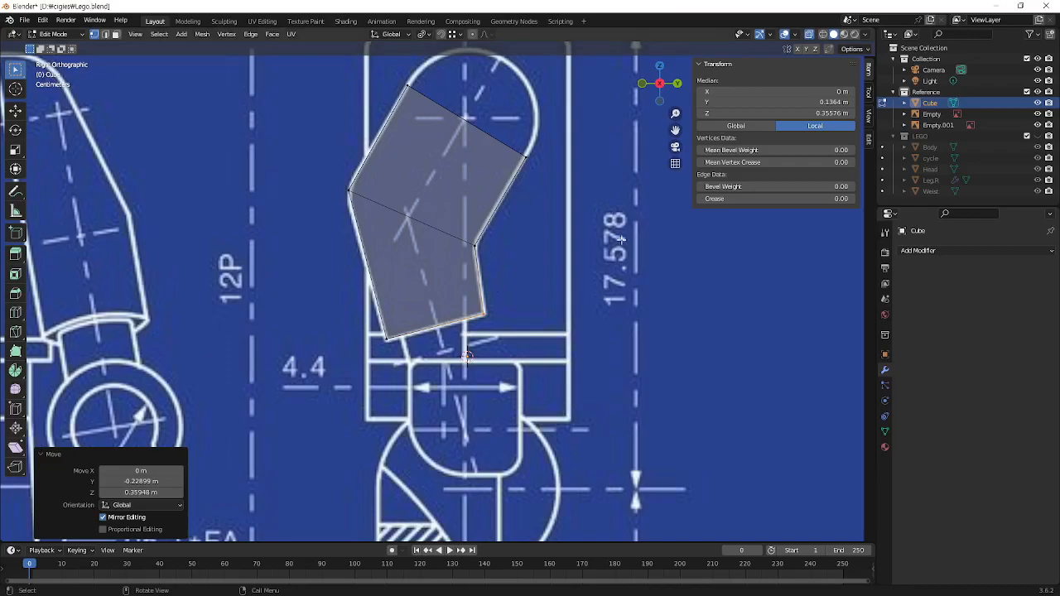
pyautogui.keyDown('shift'); pyautogui.moveTo(524, 177); pyautogui.dragTo(479, 319, button='middle'); pyautogui.keyUp('shift')
pyautogui.scroll(1, 576, 290)
pyautogui.hotkey('ctrl', 'r')
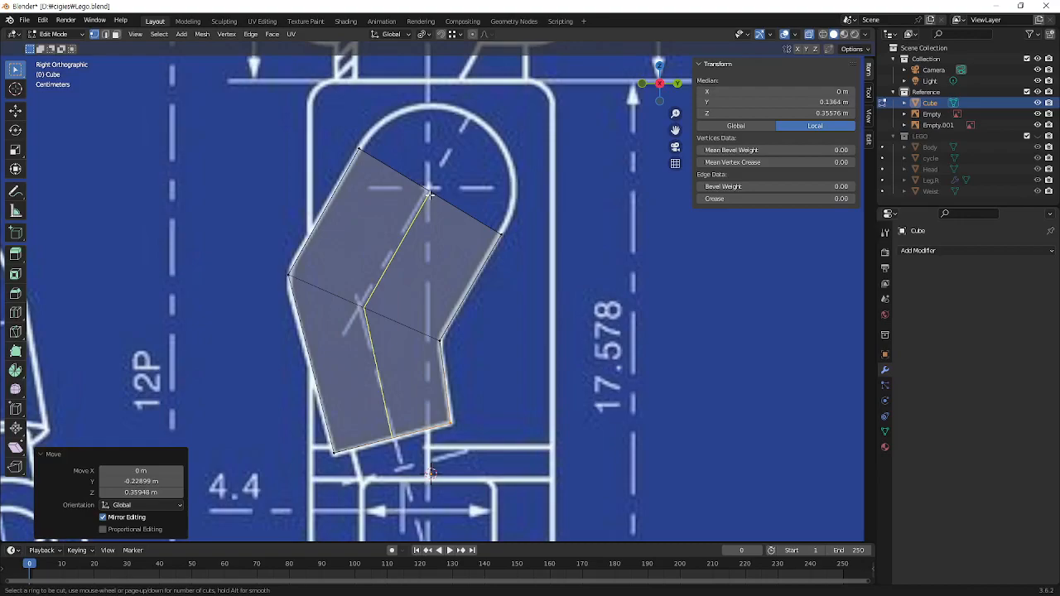
pyautogui.click(430, 194)
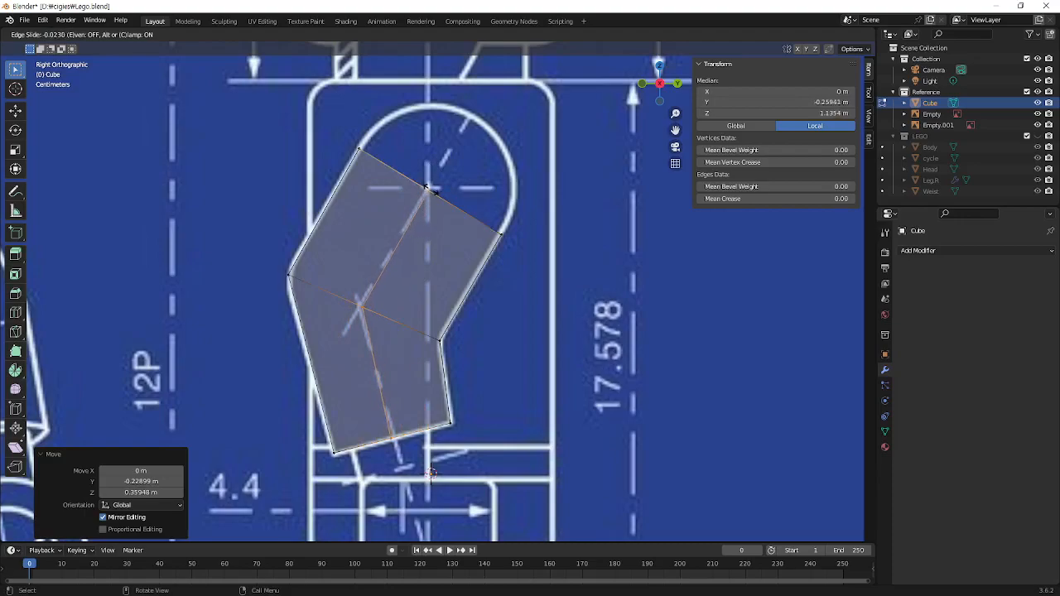
pyautogui.click(431, 188)
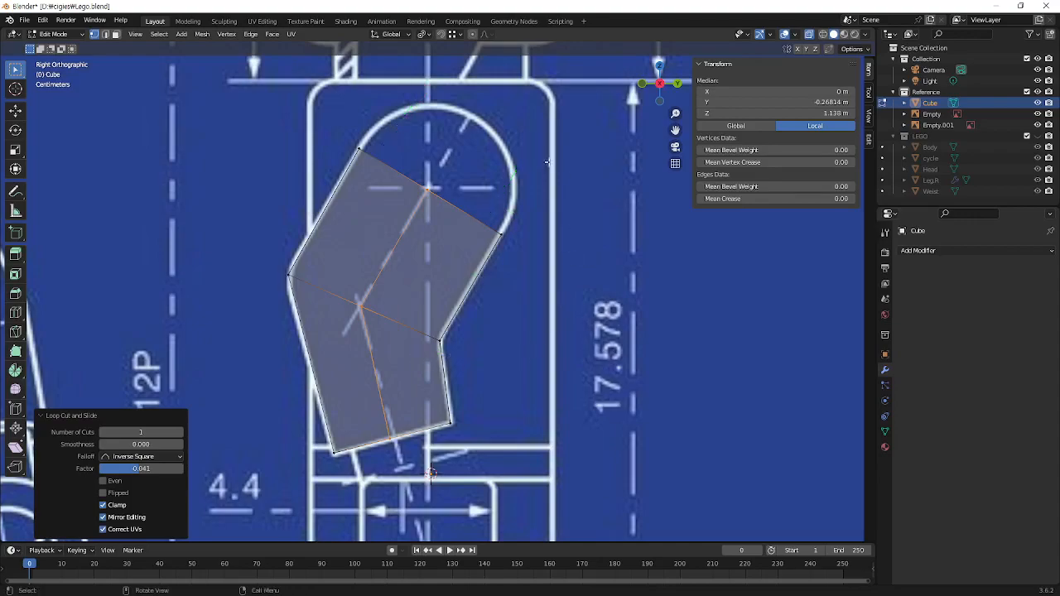
# Add a lengthwise loop cut on each side of the centre loop, slid towards the arm's front and back edges by factors about 0.421 and 0.356
pyautogui.hotkey('ctrl', 'r')
pyautogui.click(479, 219)
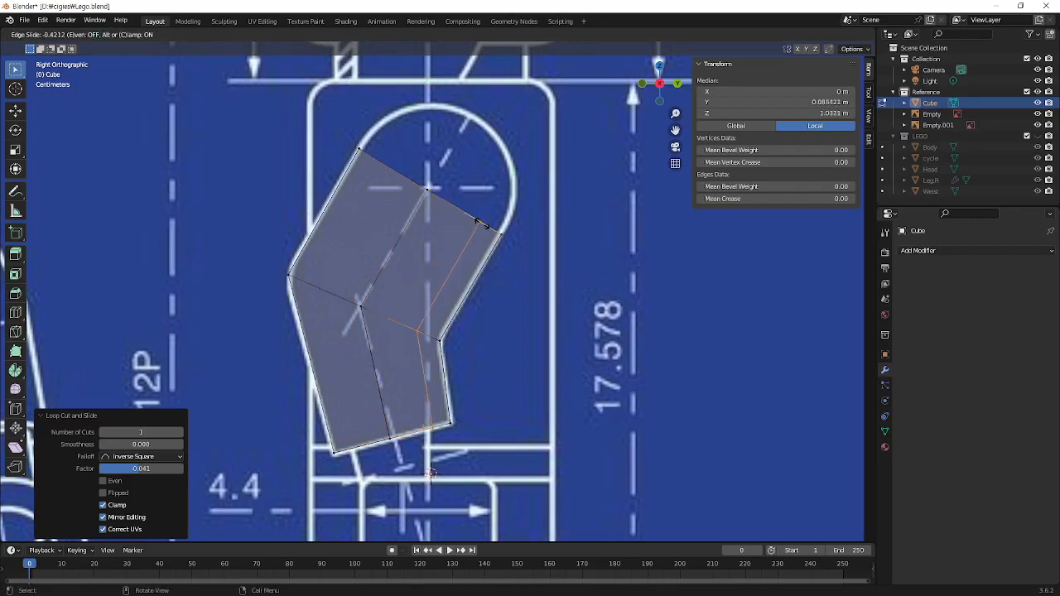
pyautogui.click(478, 222)
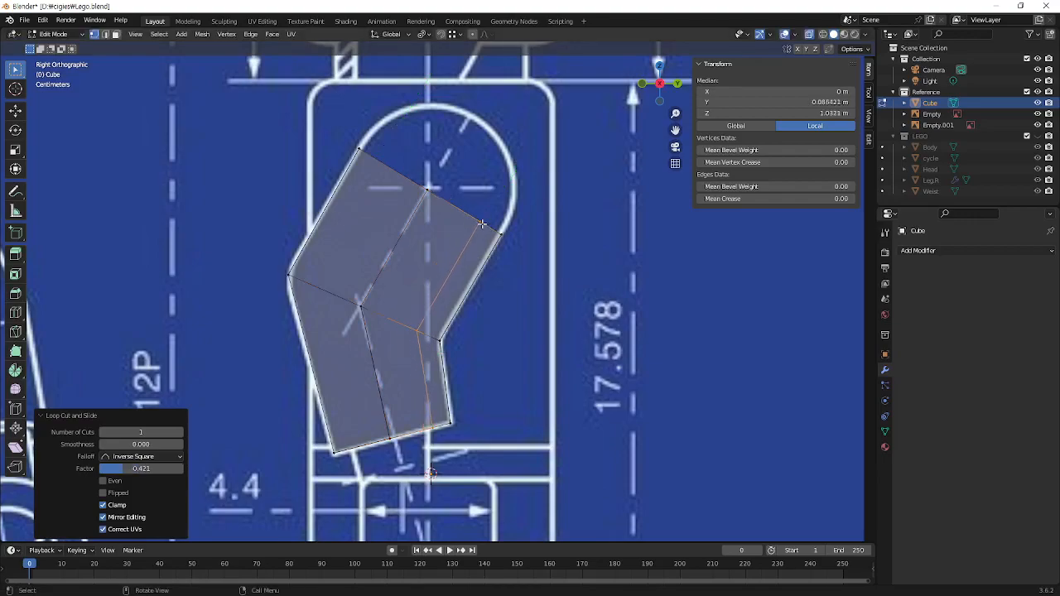
pyautogui.hotkey('ctrl', 'r')
pyautogui.click(378, 165)
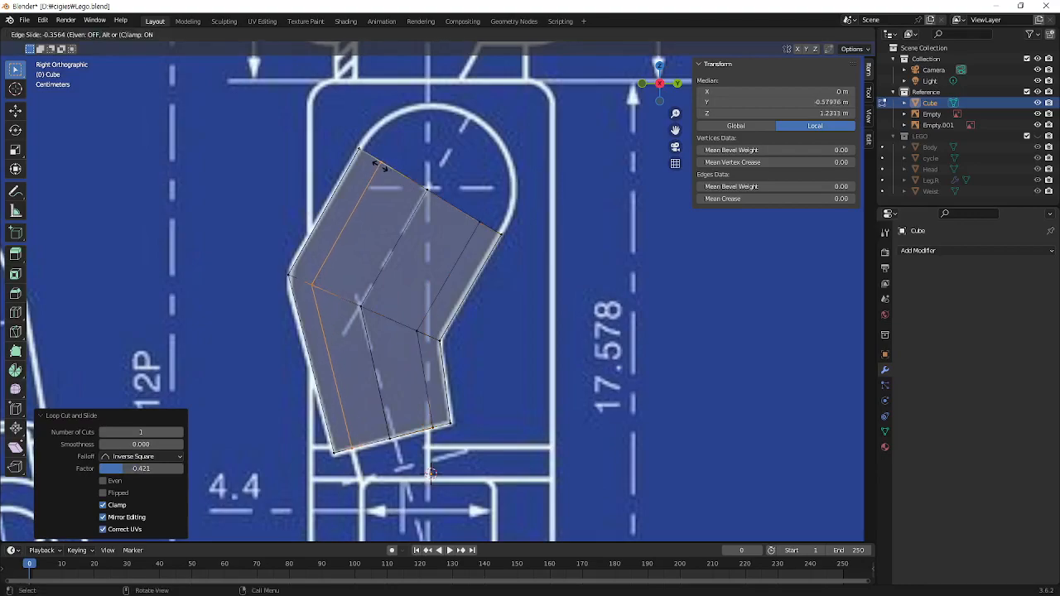
pyautogui.click(379, 166)
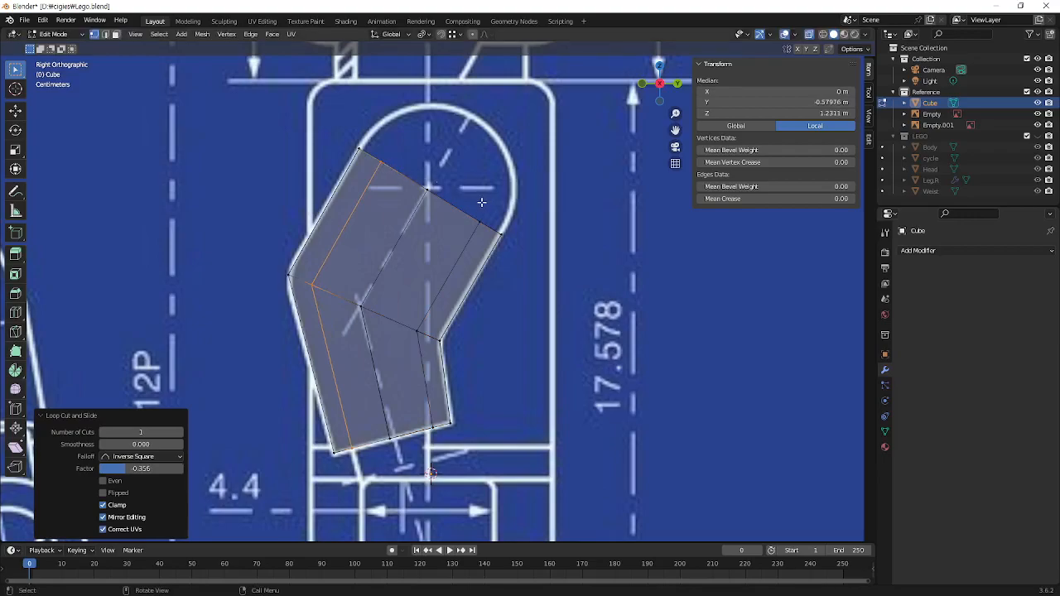
# Select the three lengthwise edge loops together in edge mode and return to vertex selection mode
pyautogui.click(105, 34)
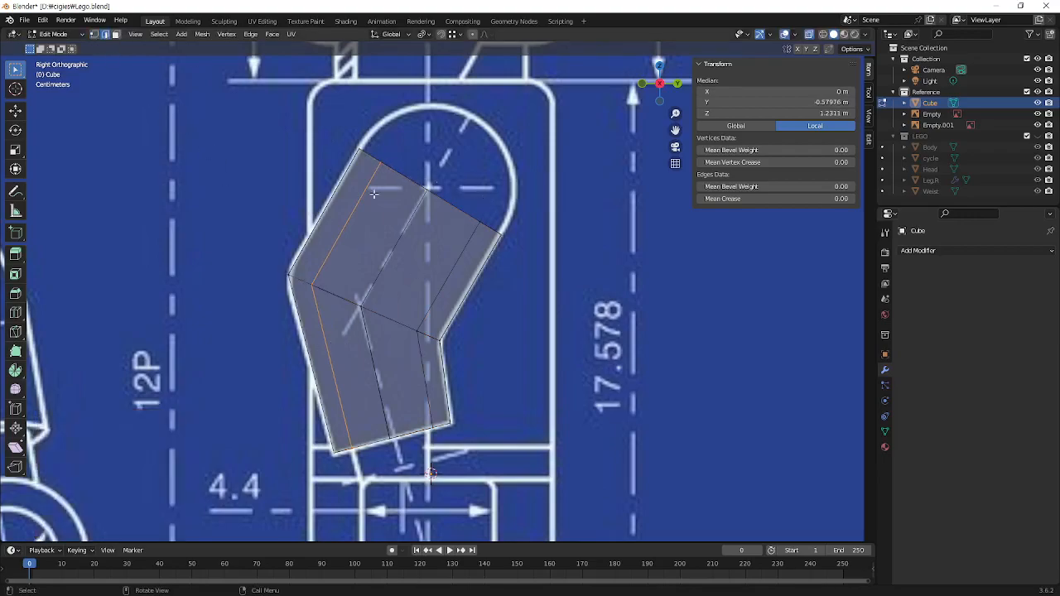
pyautogui.keyDown('alt'); pyautogui.click(408, 218); pyautogui.keyUp('alt')
pyautogui.keyDown('alt'); pyautogui.keyDown('shift'); pyautogui.click(367, 201); pyautogui.keyUp('shift'); pyautogui.keyUp('alt')
pyautogui.keyDown('alt'); pyautogui.keyDown('shift'); pyautogui.click(458, 249); pyautogui.keyUp('shift'); pyautogui.keyUp('alt')
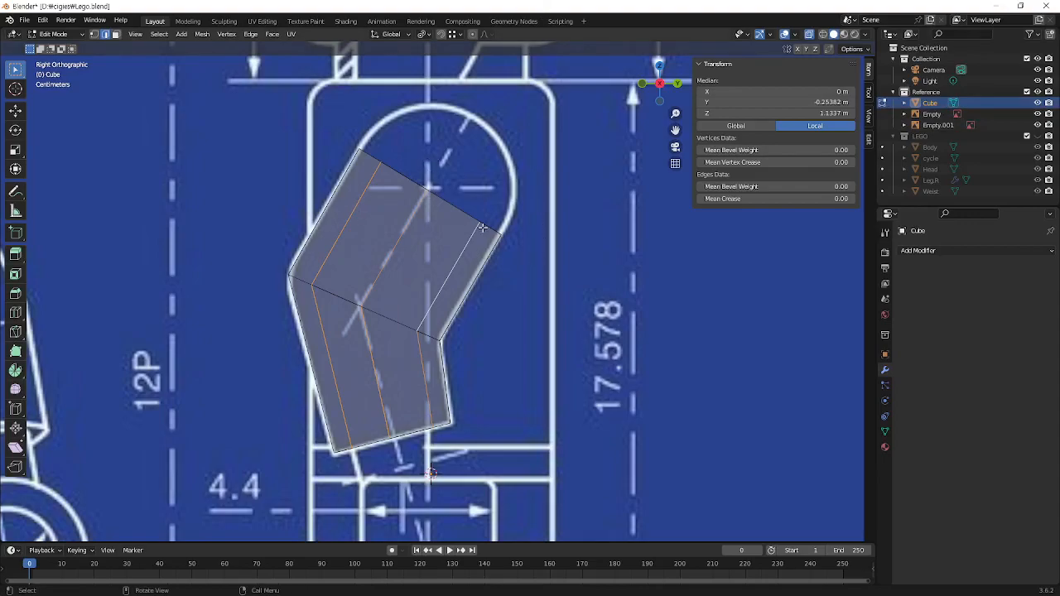
pyautogui.press('1')
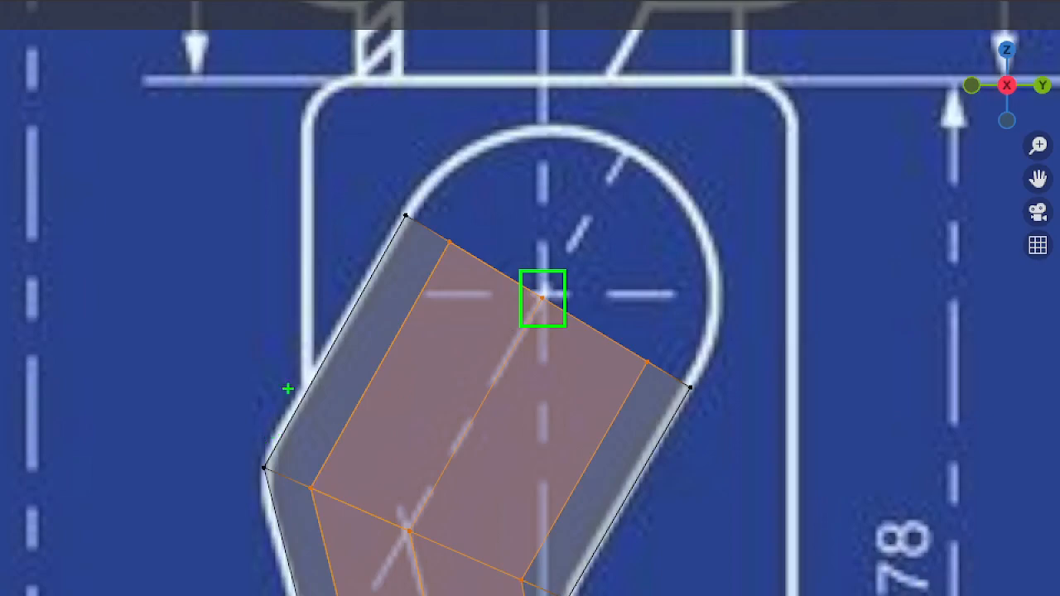
pyautogui.keyDown('ctrl'); pyautogui.keyDown('shift'); pyautogui.moveTo(624, 155); pyautogui.dragTo(540, 309); pyautogui.keyUp('shift'); pyautogui.keyUp('ctrl')
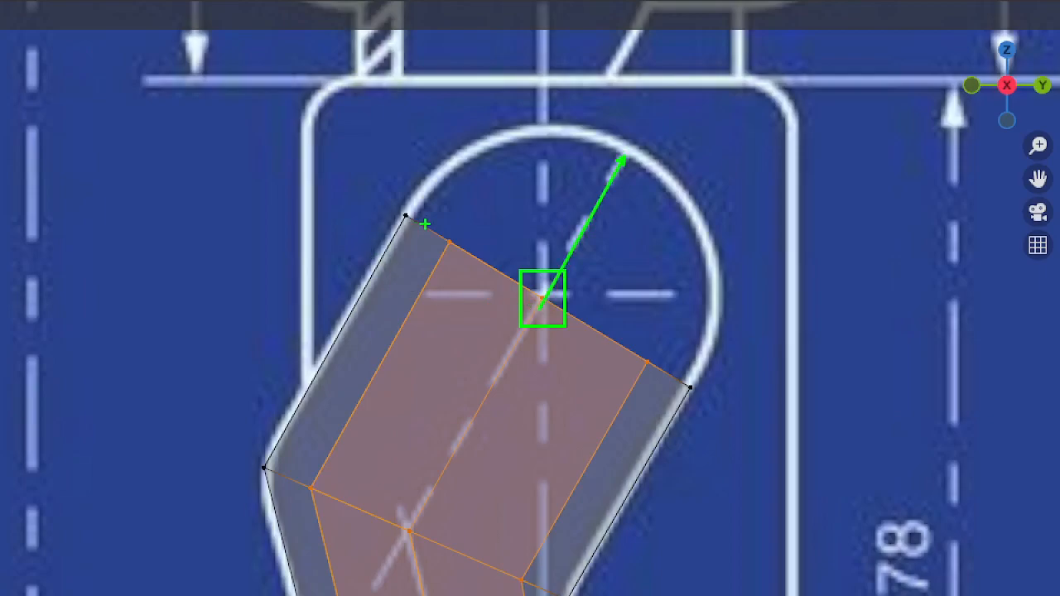
pyautogui.keyDown('ctrl'); pyautogui.moveTo(426, 223); pyautogui.dragTo(470, 262); pyautogui.keyUp('ctrl')
pyautogui.keyDown('ctrl'); pyautogui.keyDown('shift'); pyautogui.moveTo(502, 146); pyautogui.dragTo(449, 241); pyautogui.keyUp('shift'); pyautogui.keyUp('ctrl')
pyautogui.keyDown('ctrl'); pyautogui.moveTo(623, 334); pyautogui.dragTo(671, 387); pyautogui.keyUp('ctrl')
pyautogui.keyDown('ctrl'); pyautogui.keyDown('shift'); pyautogui.moveTo(703, 258); pyautogui.dragTo(655, 362); pyautogui.keyUp('shift'); pyautogui.keyUp('ctrl')
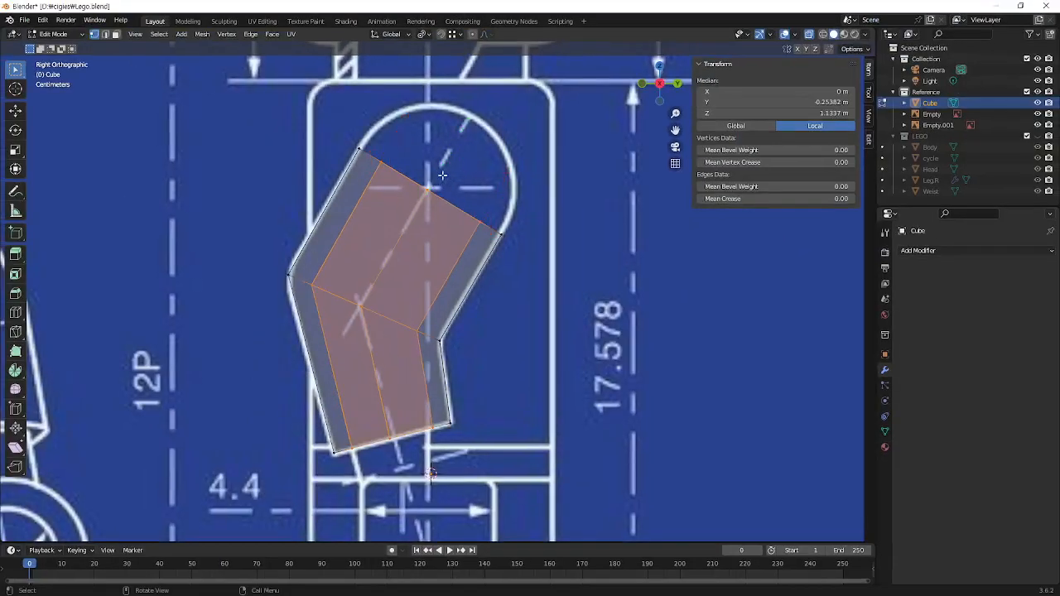
# Move the top vertices of the centre, back and front loops outward onto the blueprint's rounded shoulder arc
pyautogui.click(418, 216)
pyautogui.press('g')
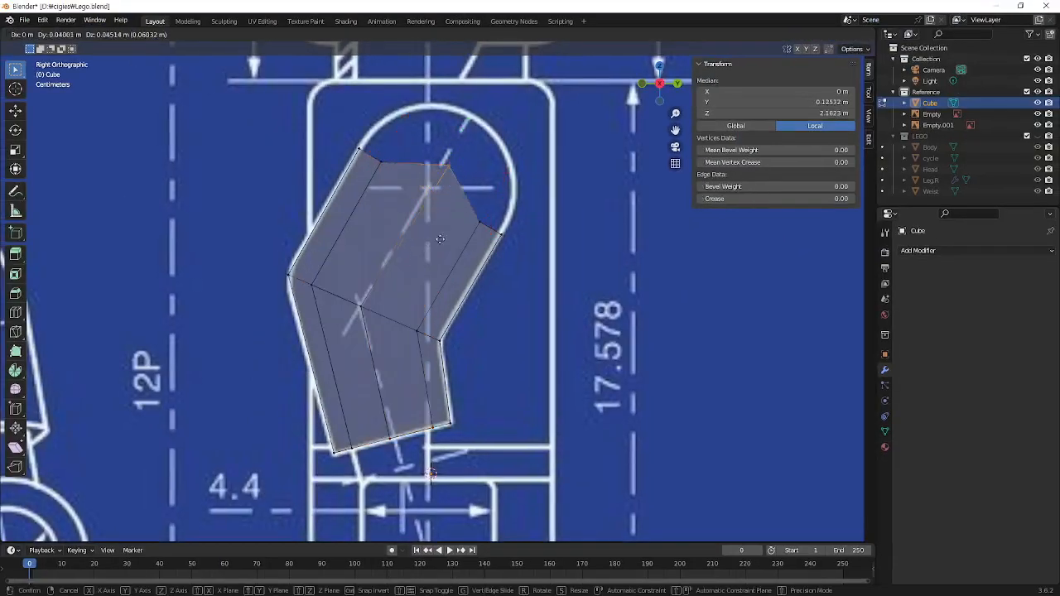
pyautogui.click(458, 194)
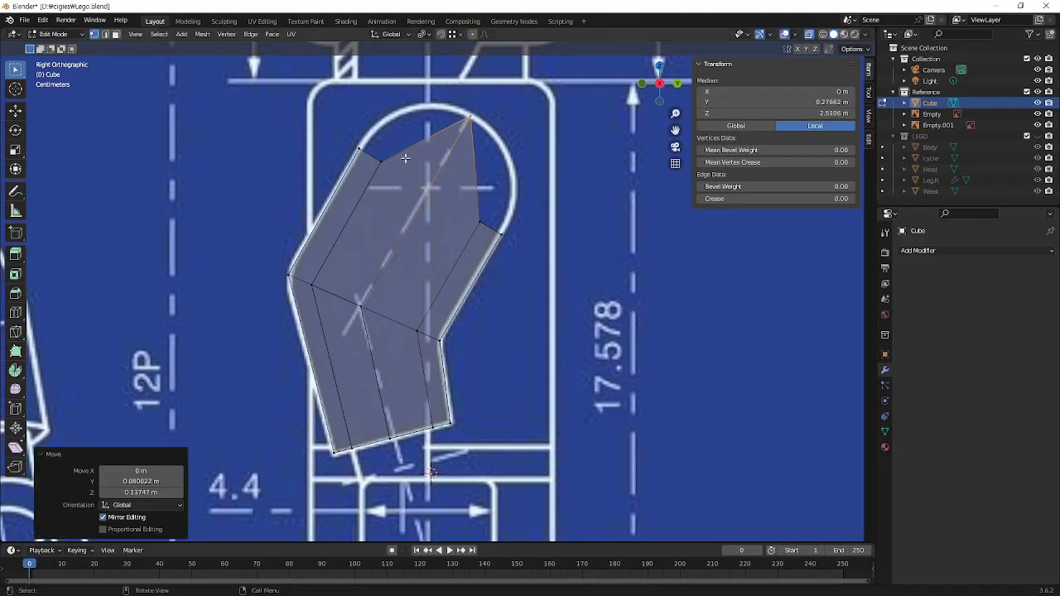
pyautogui.click(375, 177)
pyautogui.press('g')
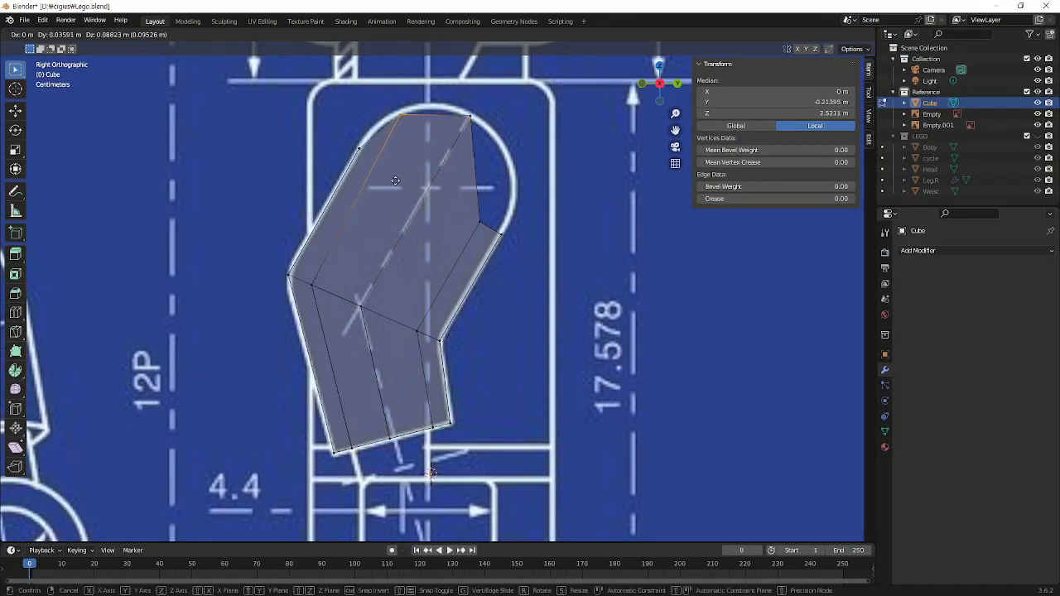
pyautogui.click(396, 178)
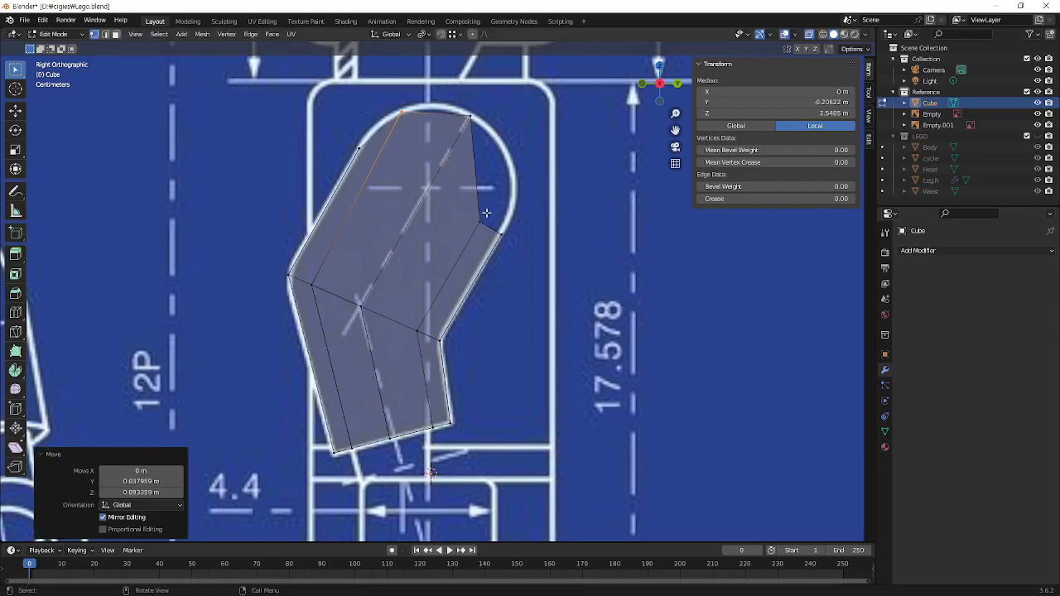
pyautogui.click(480, 220)
pyautogui.press('g')
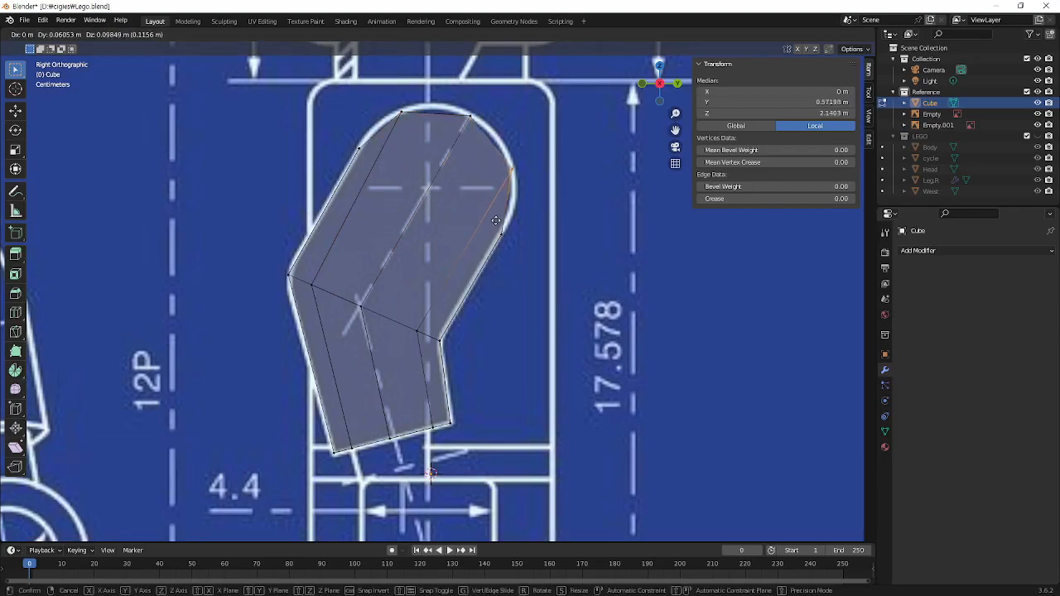
pyautogui.click(496, 220)
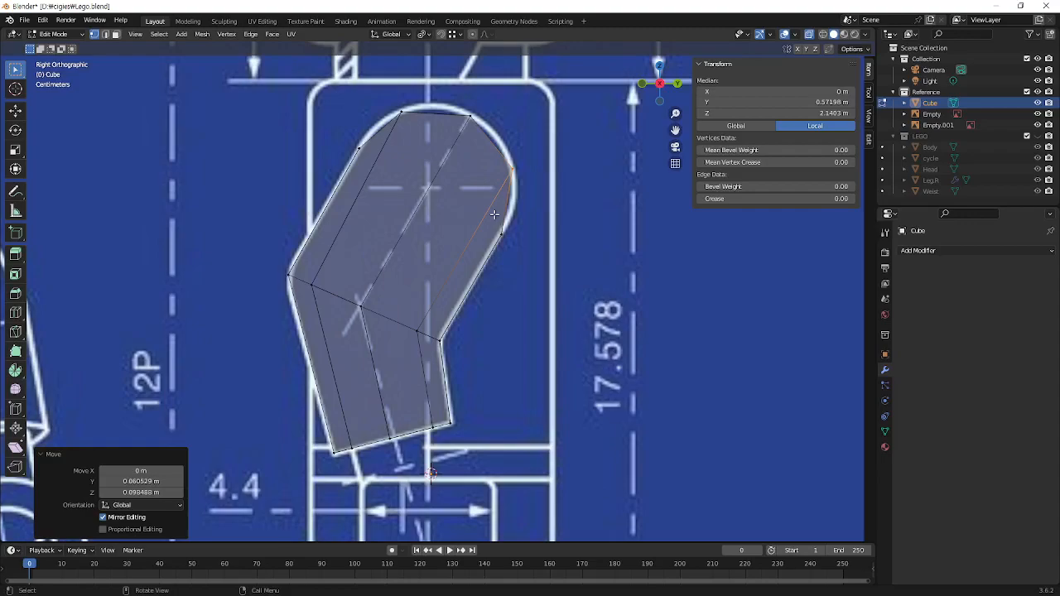
# Try adding two more centred lengthwise loop cuts, one on each side of the arm's centre loop
pyautogui.hotkey('ctrl', 'r')
pyautogui.click(431, 112)
pyautogui.rightClick(430, 112)
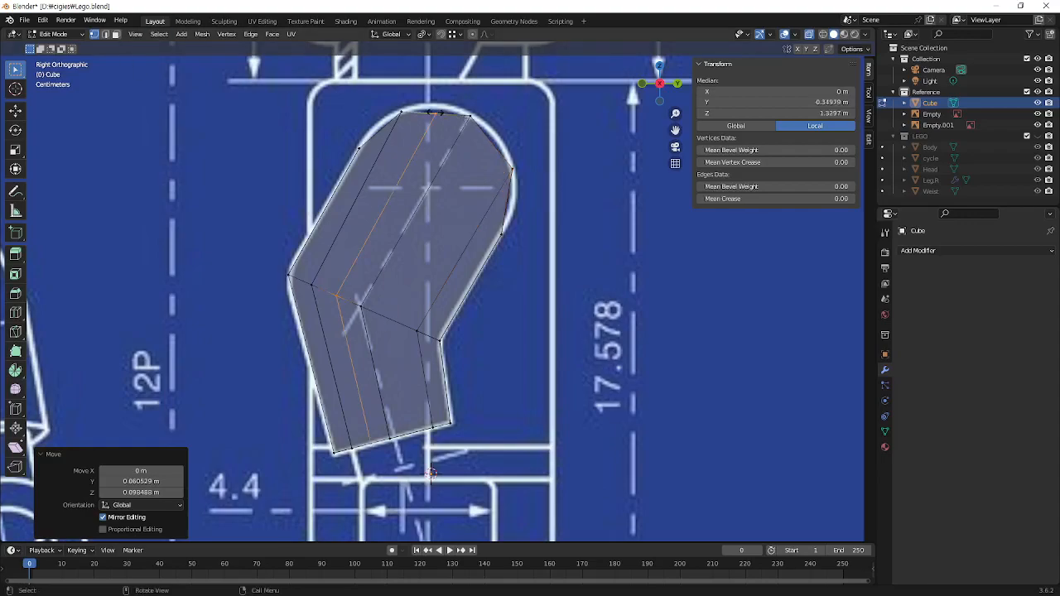
pyautogui.rightClick(435, 113)
pyautogui.hotkey('ctrl', 'r')
pyautogui.click(496, 146)
pyautogui.rightClick(495, 146)
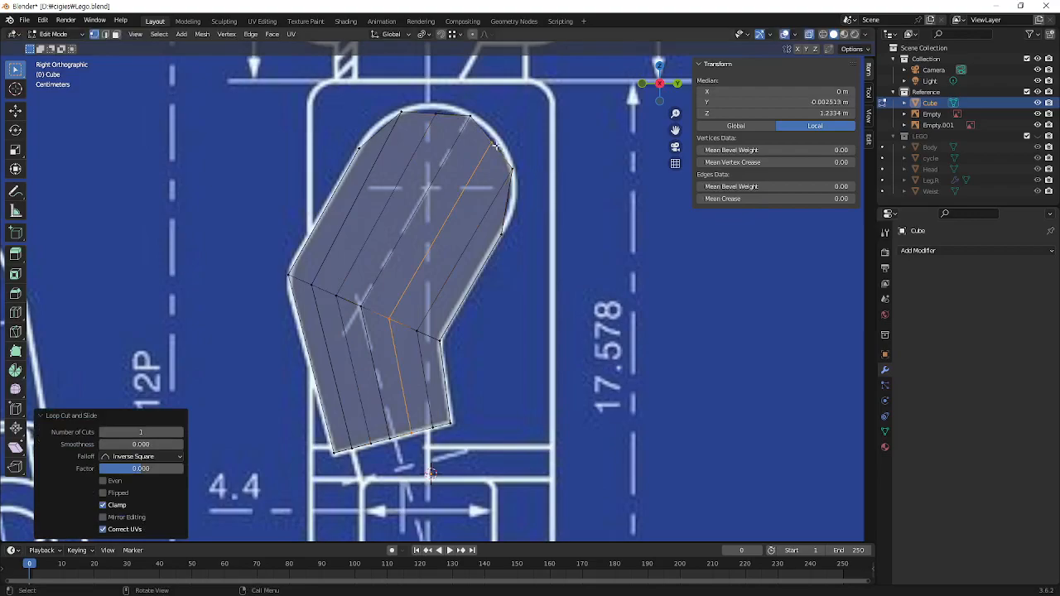
# Try moving the top vertices of the two extra loops out onto the shoulder arc
pyautogui.click(487, 151)
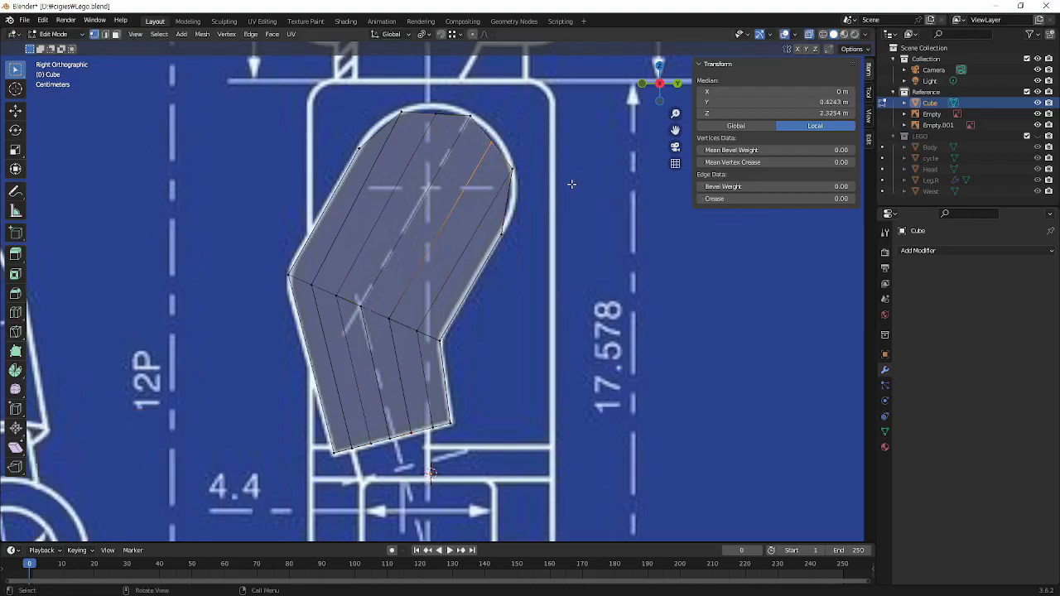
pyautogui.press('g')
pyautogui.click(575, 173)
pyautogui.moveTo(444, 108); pyautogui.dragTo(418, 125)
pyautogui.press('g')
pyautogui.click(619, 282)
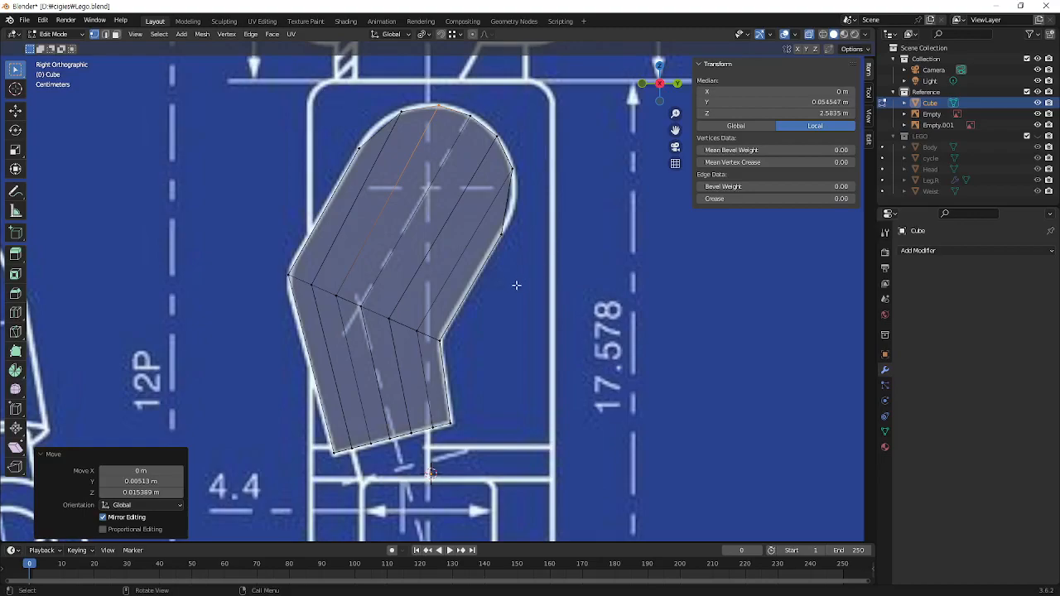
# Undo the two extra loop cuts and the moves of their top vertices
pyautogui.hotkey('ctrl', 'z')
pyautogui.hotkey('ctrl', 'z')
pyautogui.hotkey('ctrl', 'z')
pyautogui.hotkey('ctrl', 'z')
pyautogui.hotkey('ctrl', 'z')
pyautogui.hotkey('ctrl', 'z')
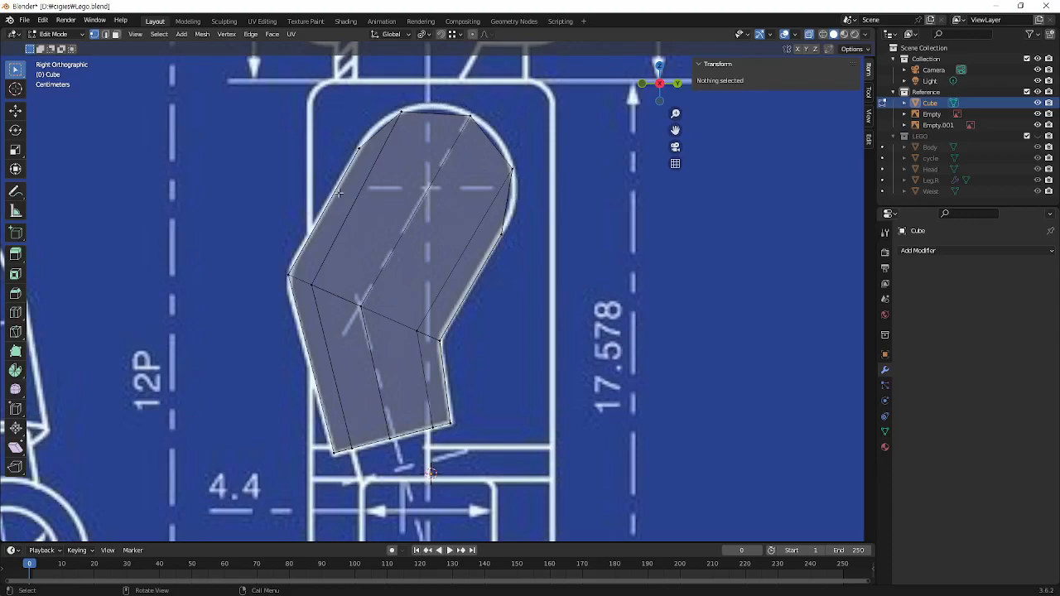
# Switch to the front orthographic view and show the LEGO collection again
pyautogui.moveTo(617, 218); pyautogui.dragTo(620, 277, button='middle')
pyautogui.press('KP_1')
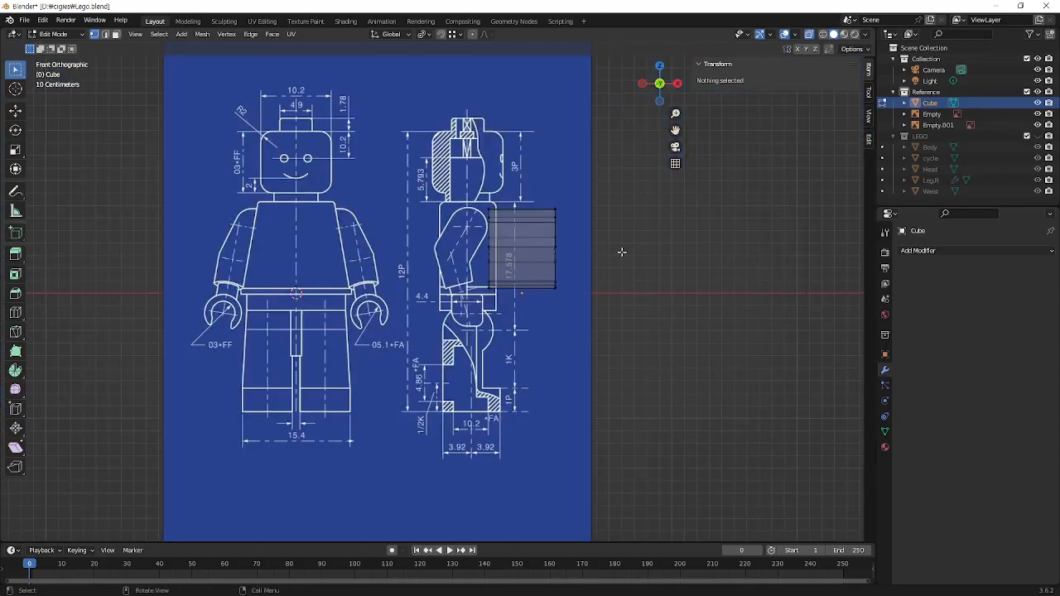
pyautogui.press('KP_3')
pyautogui.press('KP_1')
pyautogui.scroll(2, 579, 253)
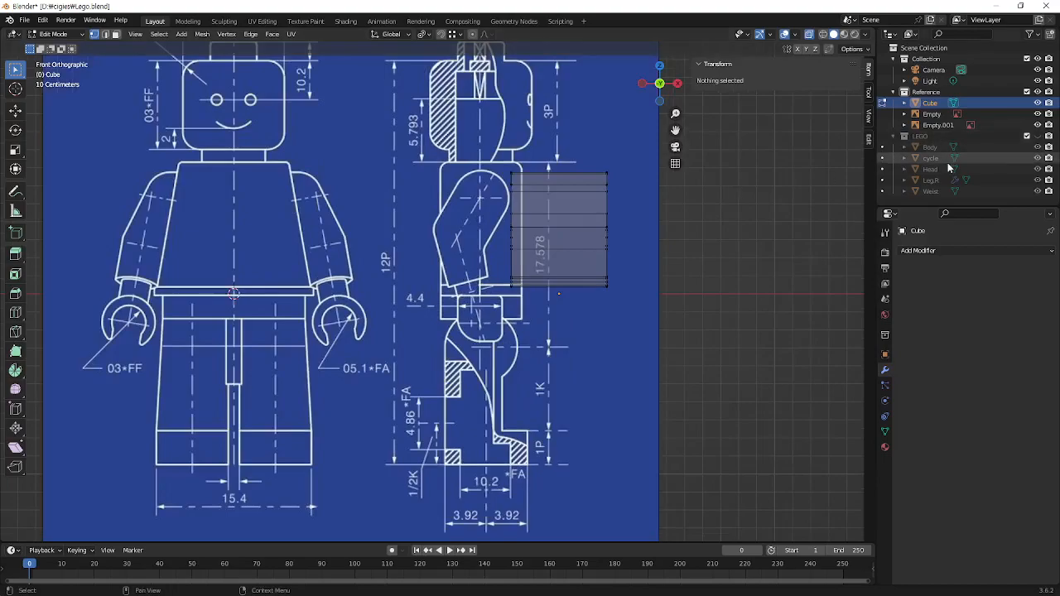
pyautogui.click(1027, 136)
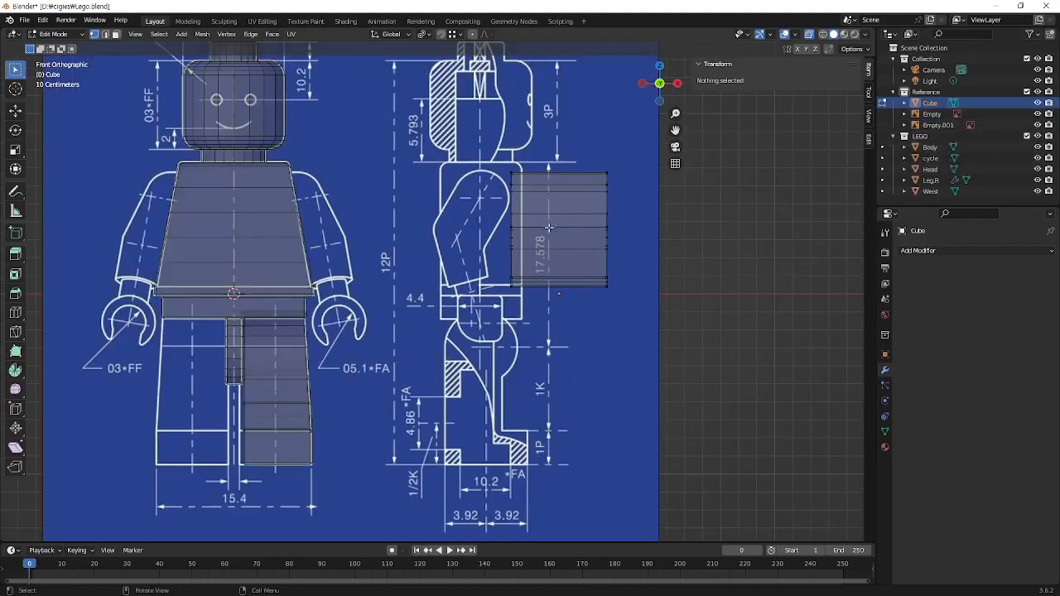
pyautogui.moveTo(636, 139); pyautogui.dragTo(442, 333)
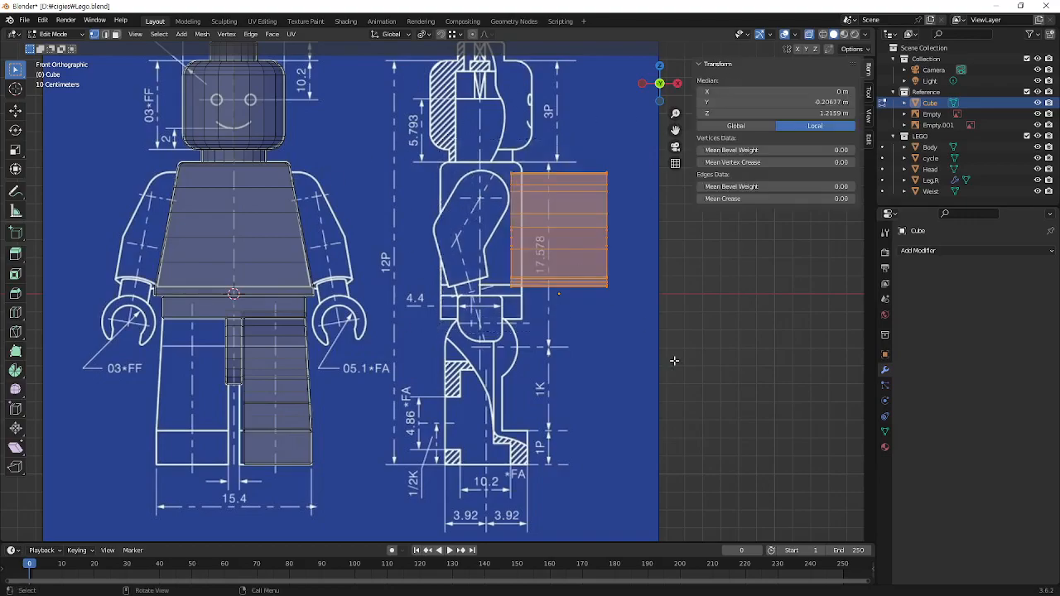
pyautogui.click(414, 344)
pyautogui.keyDown('shift'); pyautogui.moveTo(414, 262); pyautogui.dragTo(537, 284, button='middle'); pyautogui.keyUp('shift')
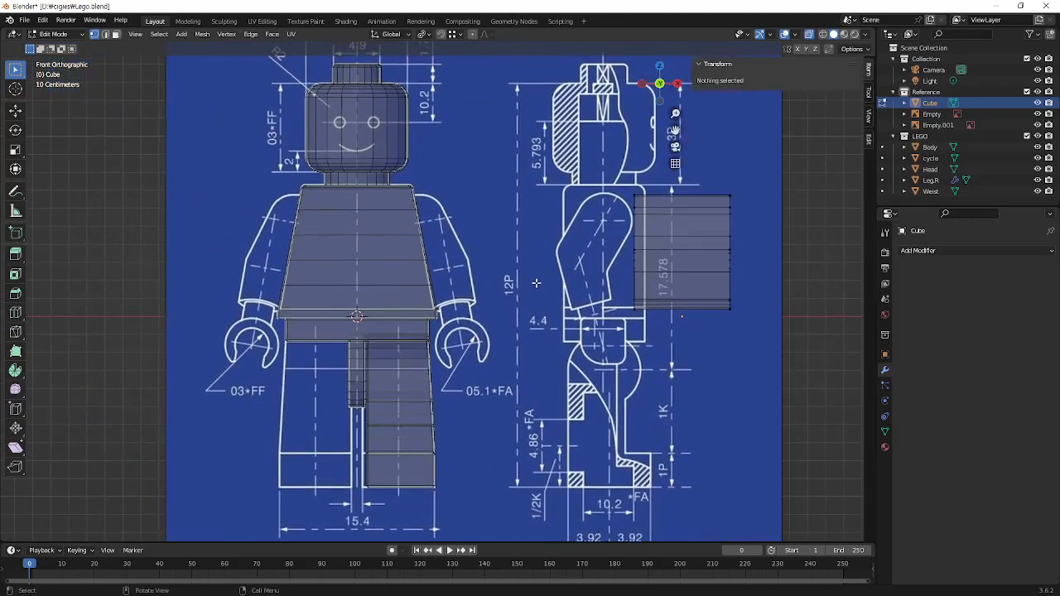
pyautogui.keyDown('ctrl'); pyautogui.moveTo(423, 310); pyautogui.dragTo(419, 193, button='right'); pyautogui.keyUp('ctrl')
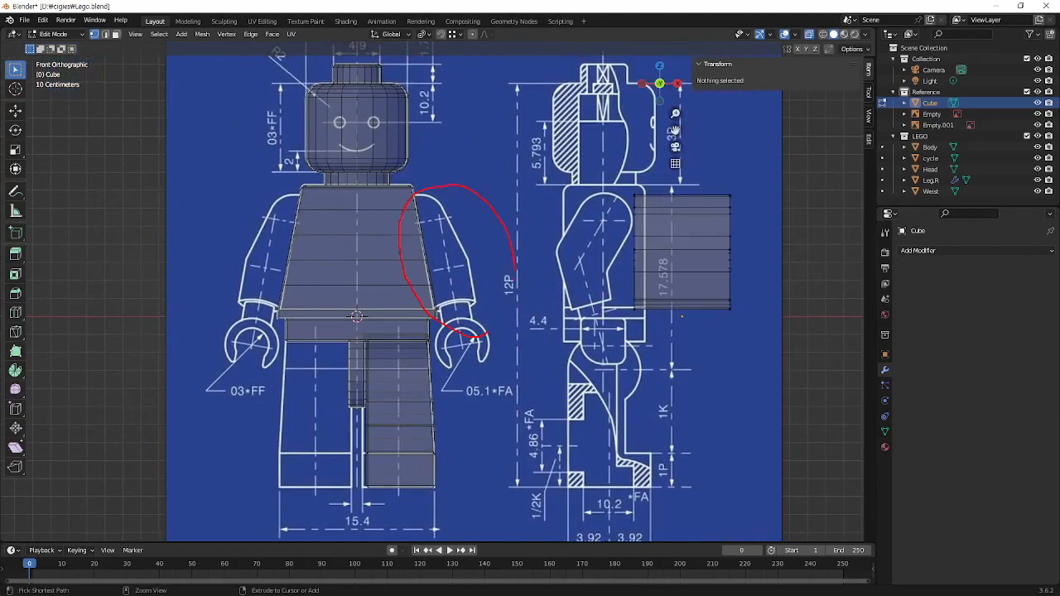
pyautogui.keyDown('ctrl'); pyautogui.keyDown('shift'); pyautogui.moveTo(542, 267); pyautogui.dragTo(620, 268); pyautogui.keyUp('shift'); pyautogui.keyUp('ctrl')
pyautogui.keyDown('ctrl'); pyautogui.keyDown('shift'); pyautogui.moveTo(406, 164); pyautogui.dragTo(455, 431); pyautogui.keyUp('shift'); pyautogui.keyUp('ctrl')
pyautogui.press('Escape')
pyautogui.hotkey('ctrl', '2')
pyautogui.click(675, 163)
pyautogui.click(675, 165)
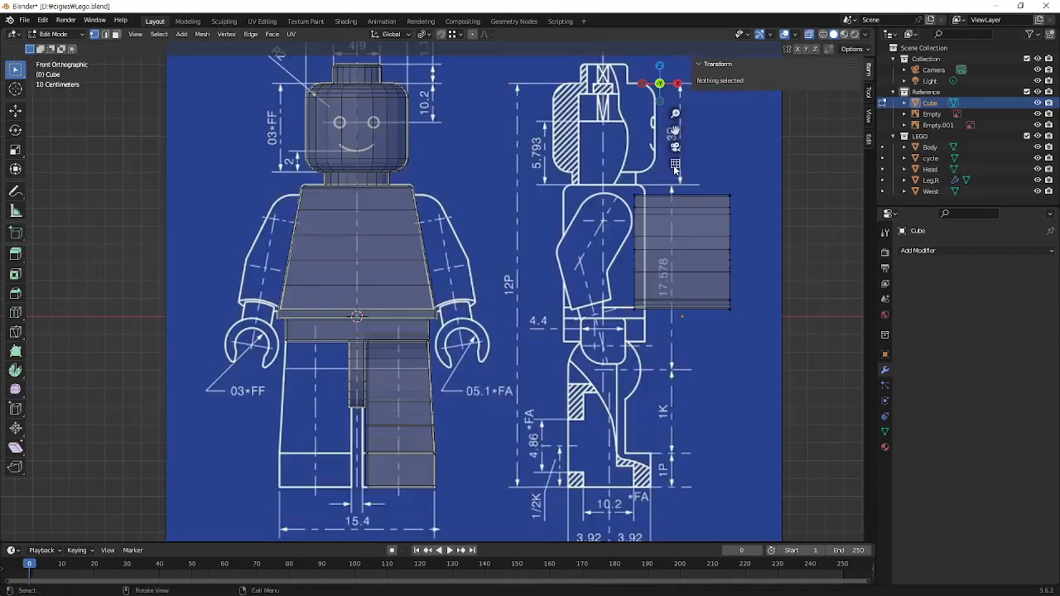
# Move the vertices on the arm block's inner side about -1.115 m along X to the torso's lower outer corner
pyautogui.moveTo(611, 160); pyautogui.dragTo(658, 357)
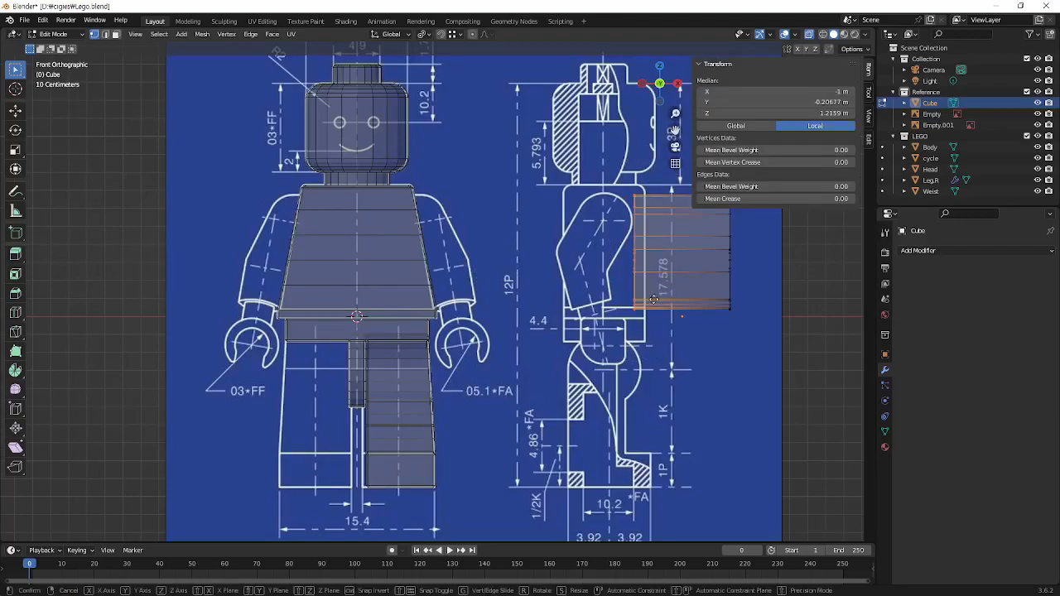
pyautogui.press('g')
pyautogui.press('x')
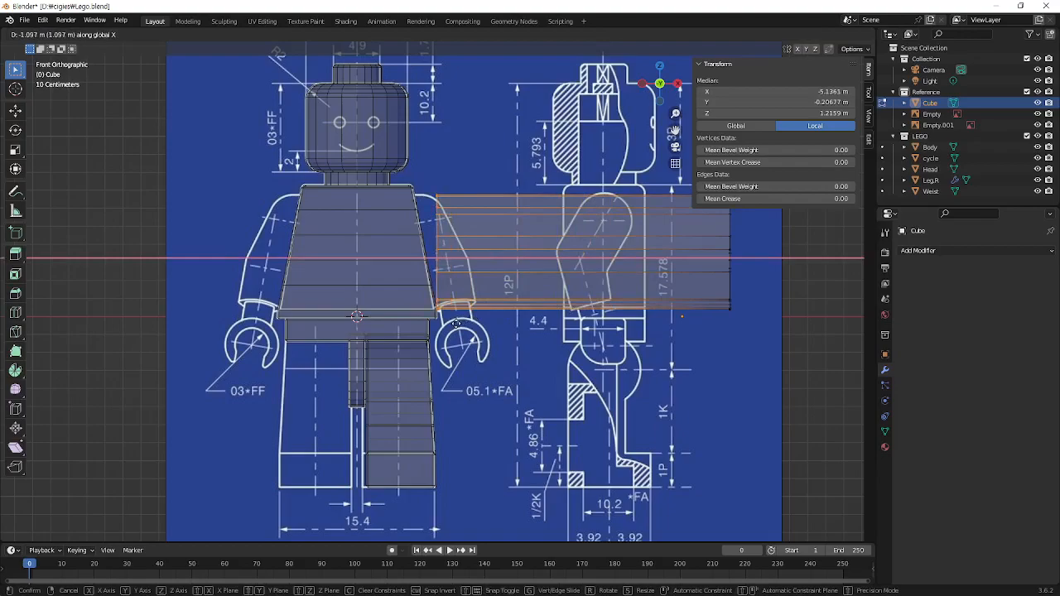
pyautogui.click(453, 325)
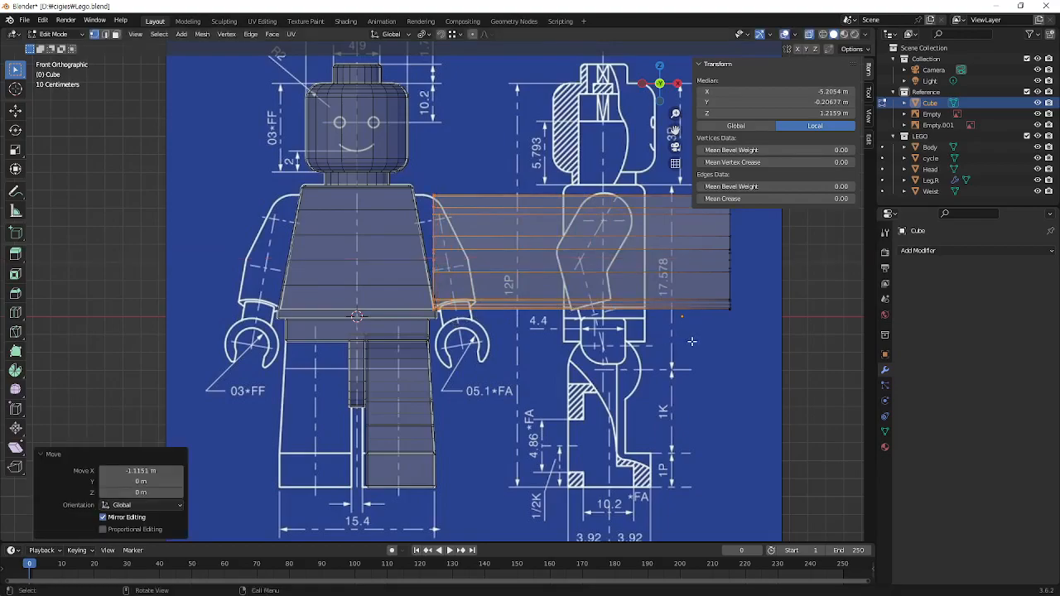
# Move the vertices on the arm block's outer side about -1.406 m along X to the outer edge of the front-view arm outline
pyautogui.press('n')
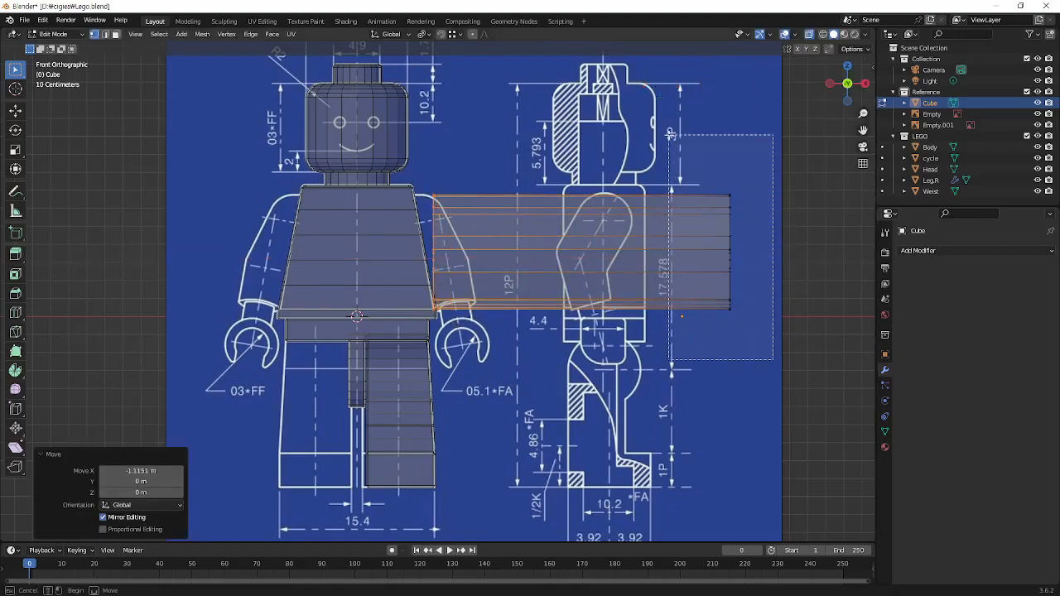
pyautogui.press('g')
pyautogui.press('x')
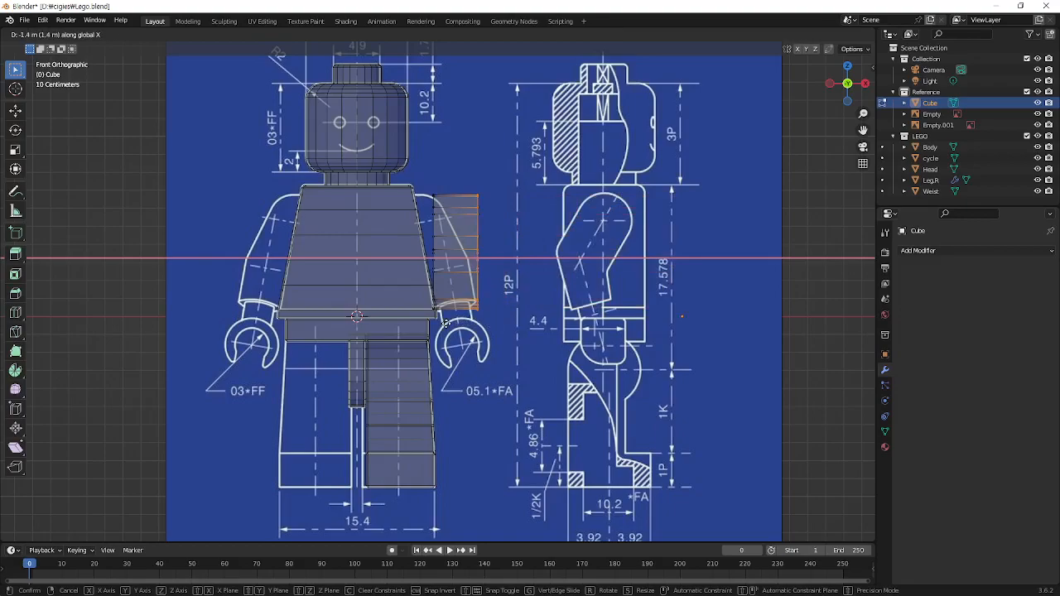
pyautogui.click(444, 323)
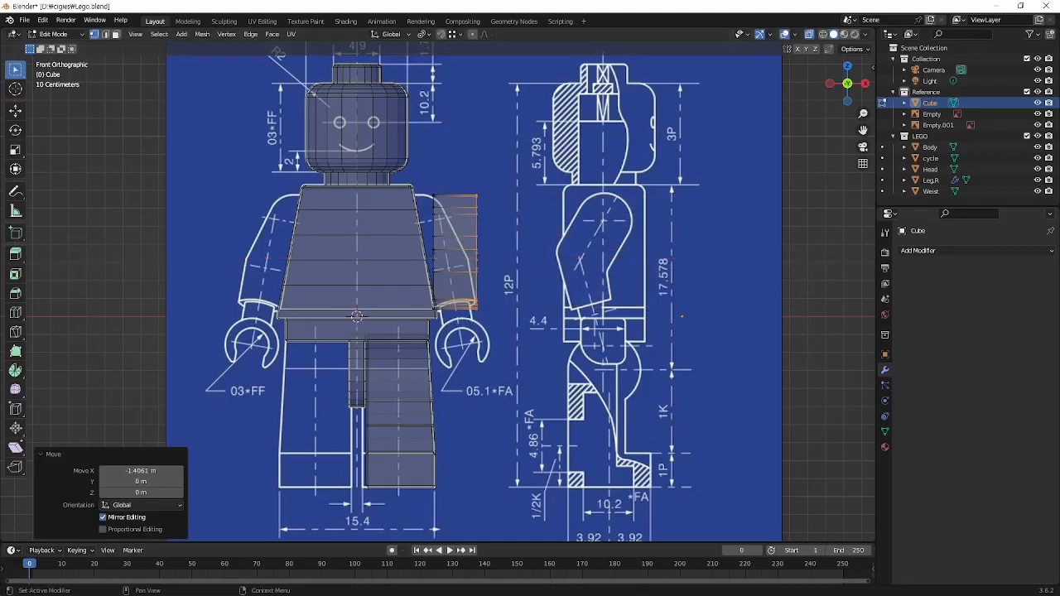
# Examine the slanted side of the leg and the matching slant of the torso and arm outline in the front view
pyautogui.scroll(5, 502, 240)
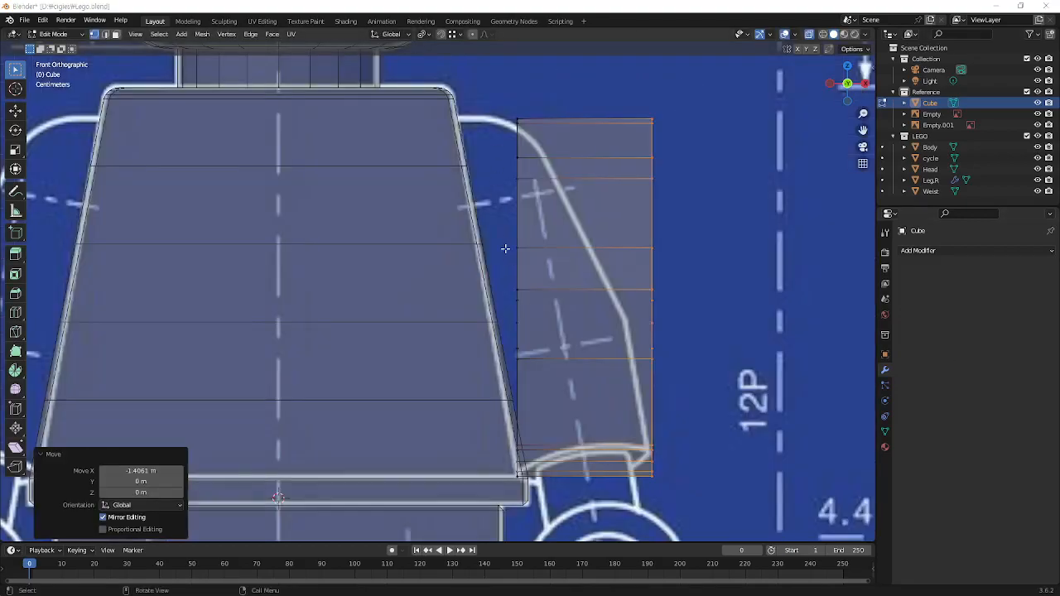
pyautogui.keyDown('shift'); pyautogui.moveTo(502, 242); pyautogui.dragTo(511, 261, button='middle'); pyautogui.keyUp('shift')
pyautogui.keyDown('shift'); pyautogui.scroll(-12, 574, 361); pyautogui.keyUp('shift')
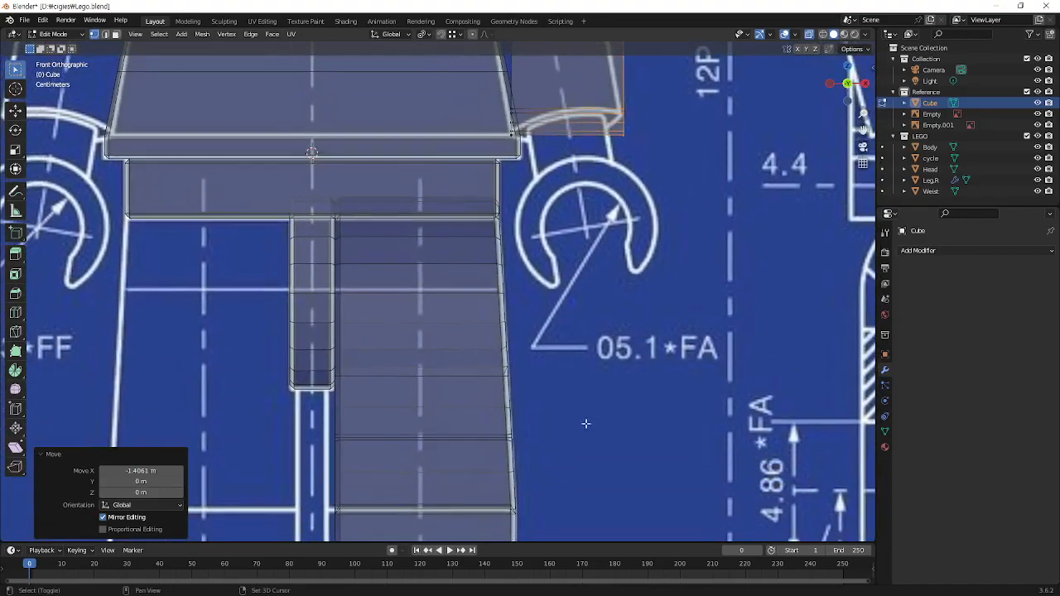
pyautogui.moveTo(484, 114); pyautogui.dragTo(547, 443)
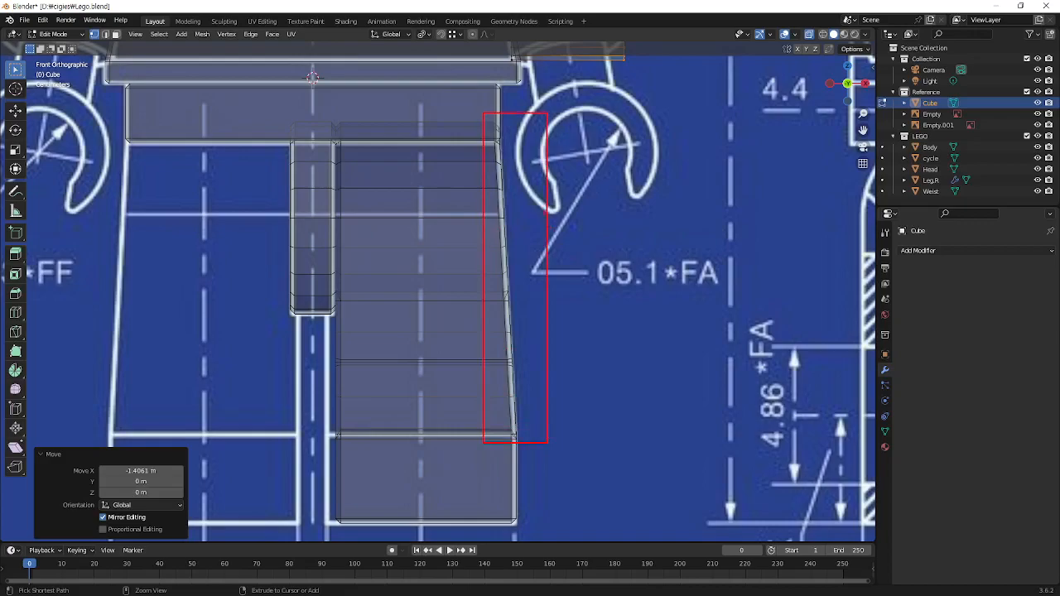
pyautogui.moveTo(520, 127)
pyautogui.keyDown('ctrl'); pyautogui.keyDown('shift'); pyautogui.mouseDown()
pyautogui.moveTo(610, 125)
pyautogui.moveTo(687, 428)
pyautogui.mouseUp(); pyautogui.keyUp('shift'); pyautogui.keyUp('ctrl')
pyautogui.press('Escape')
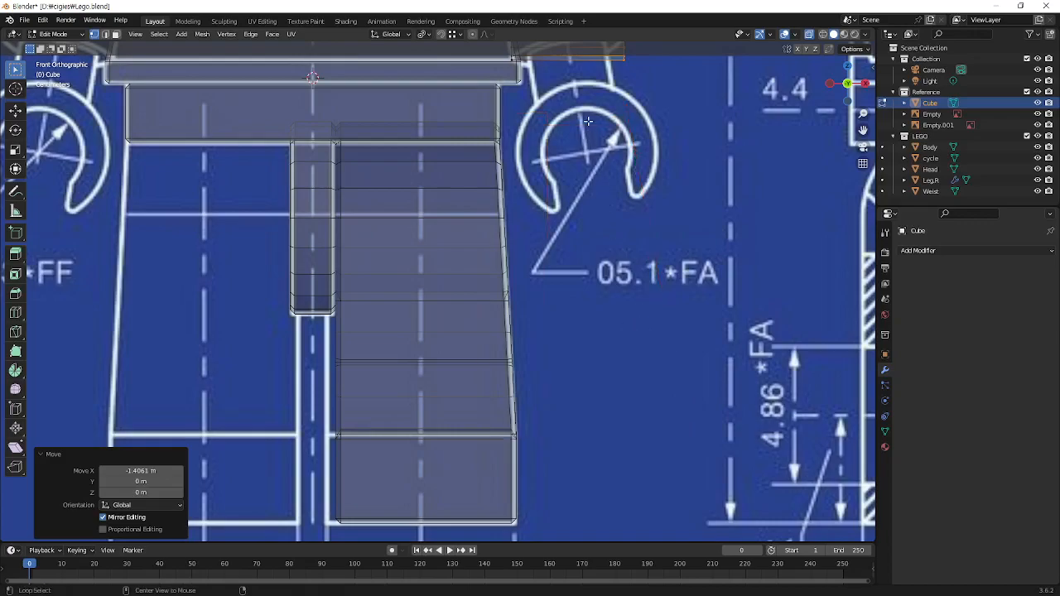
pyautogui.keyDown('shift'); pyautogui.moveTo(568, 114); pyautogui.dragTo(590, 515, button='middle'); pyautogui.keyUp('shift')
pyautogui.hotkey('ctrl', '2')
pyautogui.keyDown('shift'); pyautogui.moveTo(489, 166); pyautogui.dragTo(536, 464); pyautogui.keyUp('shift')
pyautogui.keyDown('shift'); pyautogui.moveTo(626, 318); pyautogui.dragTo(655, 476); pyautogui.keyUp('shift')
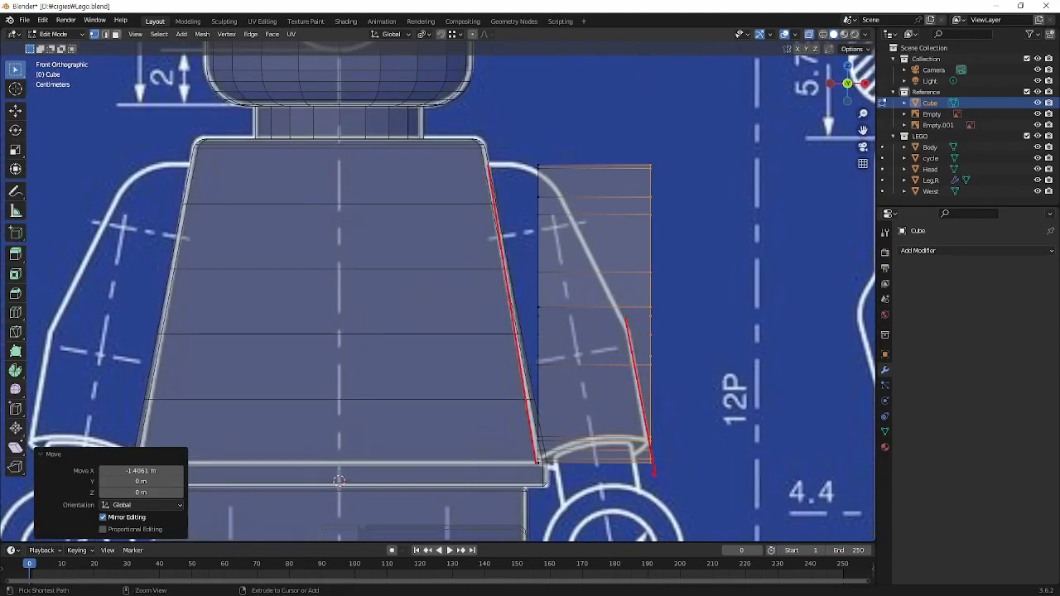
pyautogui.press('Escape')
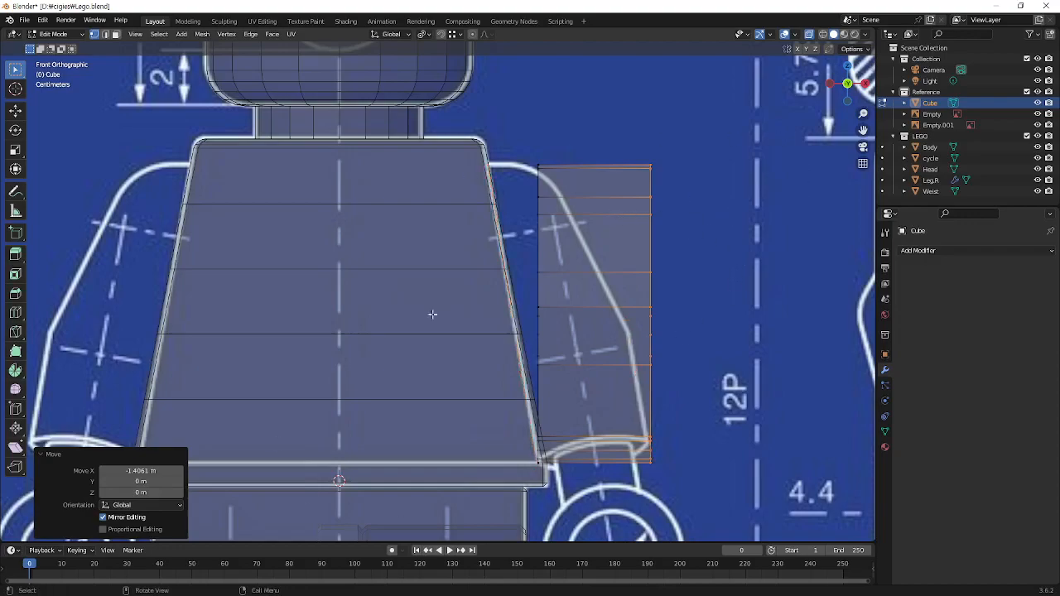
# Select the whole arm mesh, turn on snapping and set the transform pivot point to 3D Cursor
pyautogui.press('a')
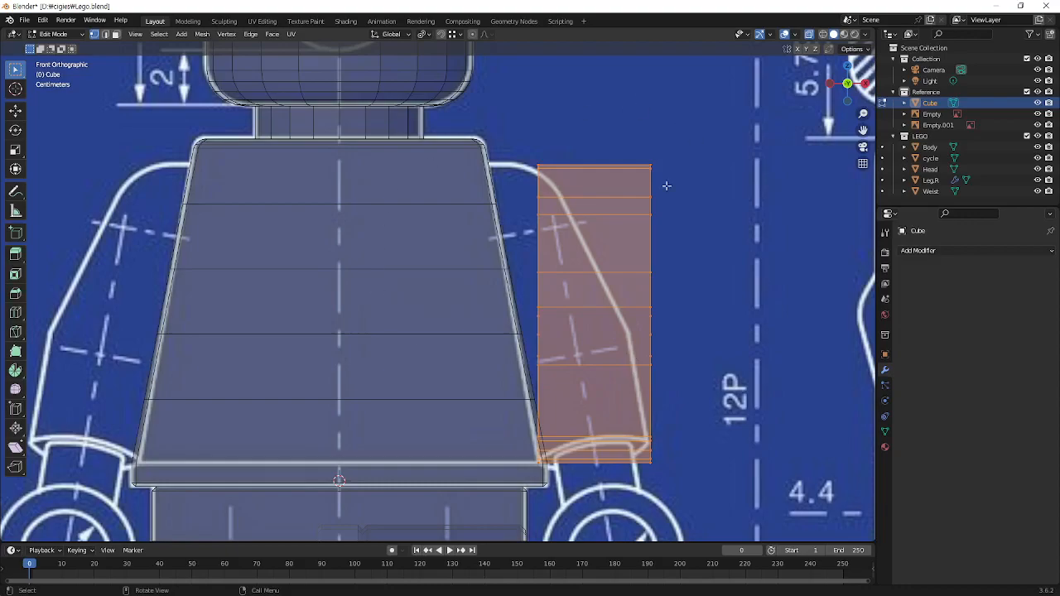
pyautogui.click(440, 36)
pyautogui.click(427, 38)
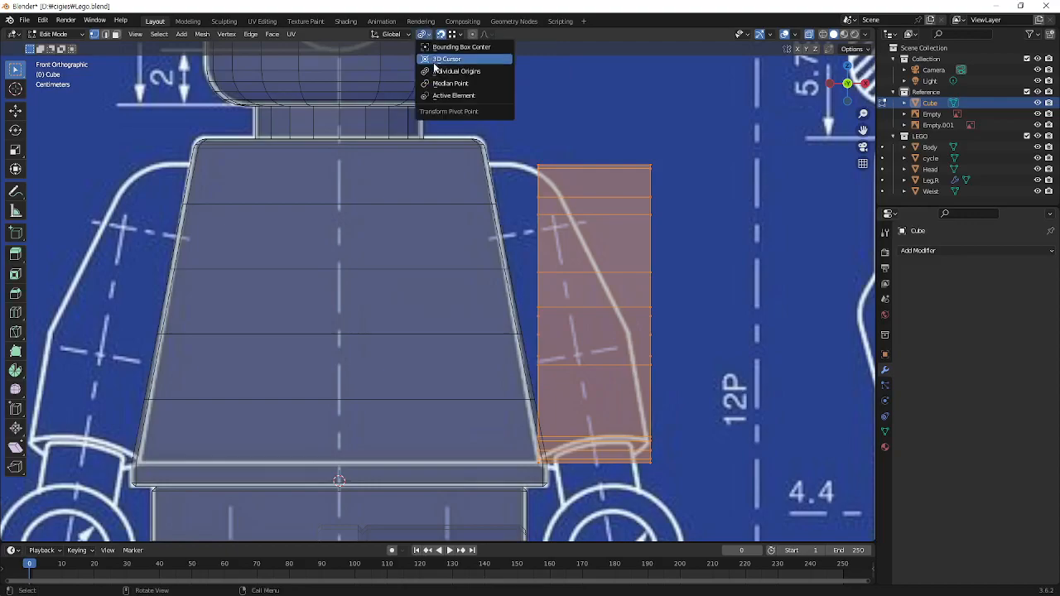
pyautogui.click(435, 60)
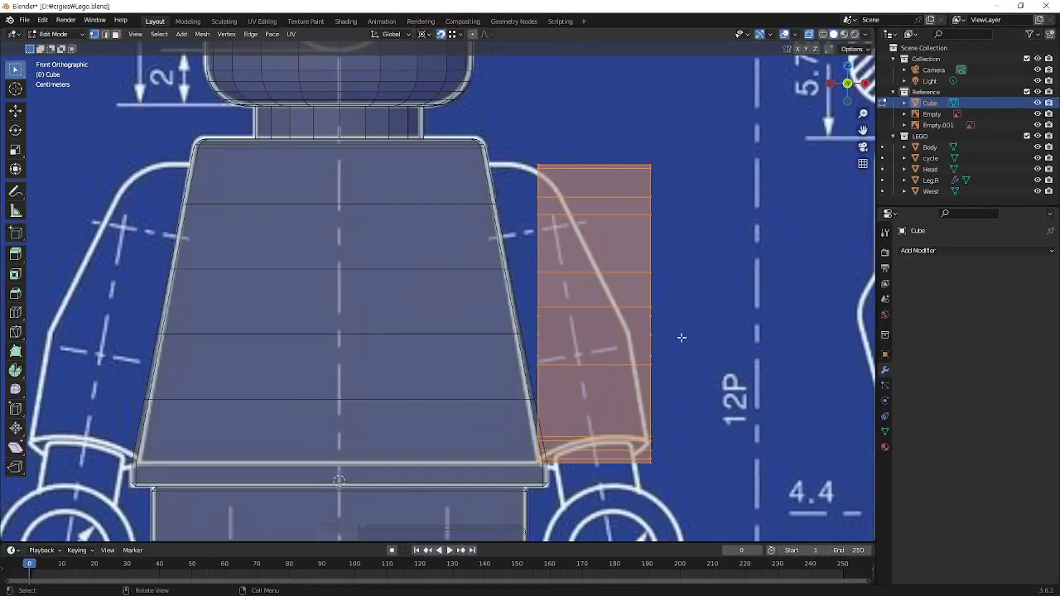
# Set the transform pivot point to Individual Origins and activate the Shear tool for the arm mesh
pyautogui.scroll(2, 698, 305)
pyautogui.keyDown('shift'); pyautogui.moveTo(698, 305); pyautogui.dragTo(733, 245, button='middle'); pyautogui.keyUp('shift')
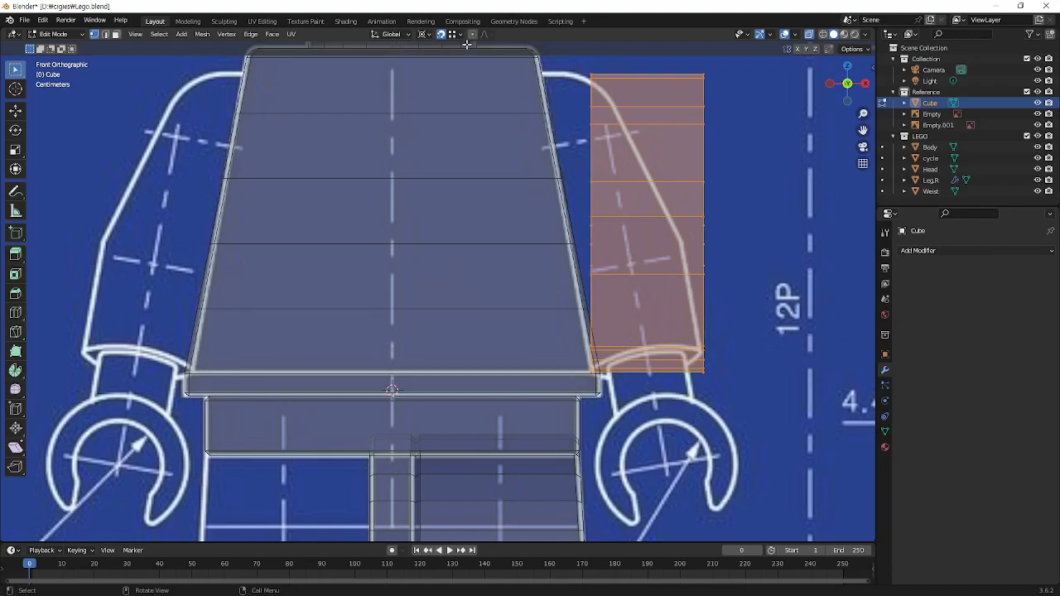
pyautogui.click(427, 36)
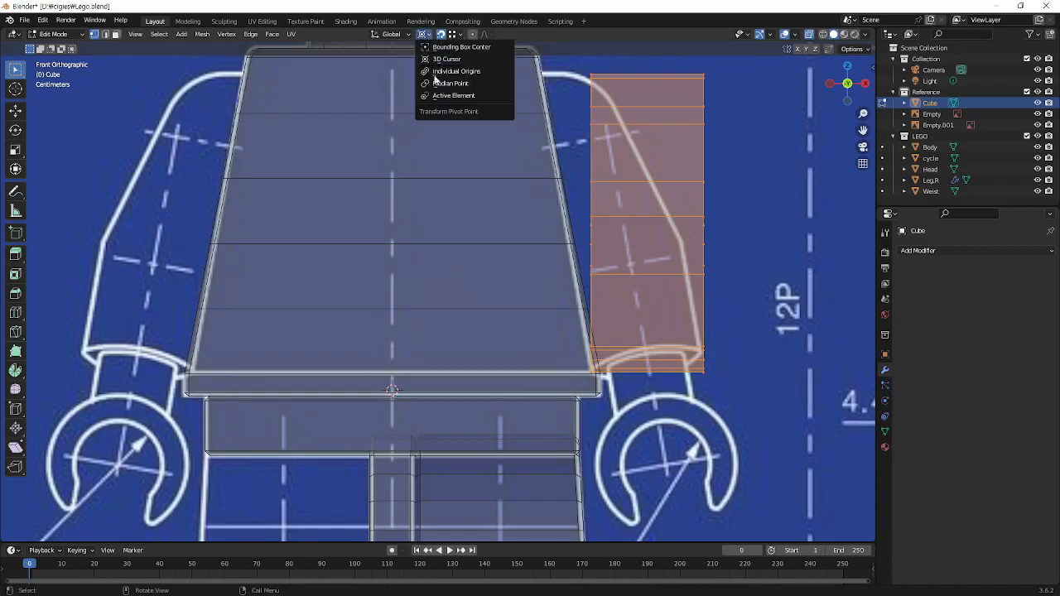
pyautogui.click(427, 72)
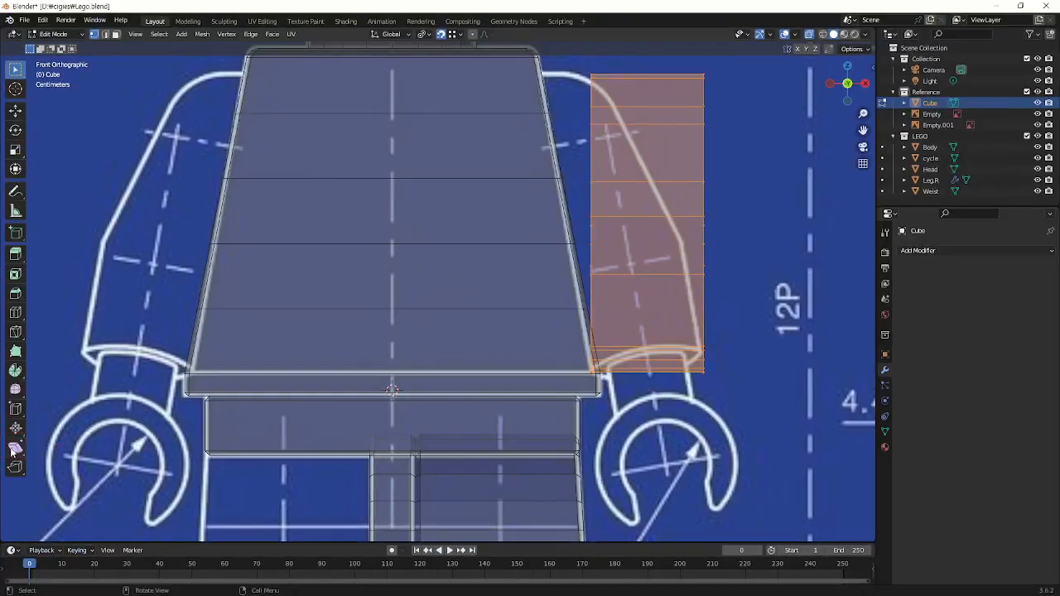
pyautogui.click(30, 399)
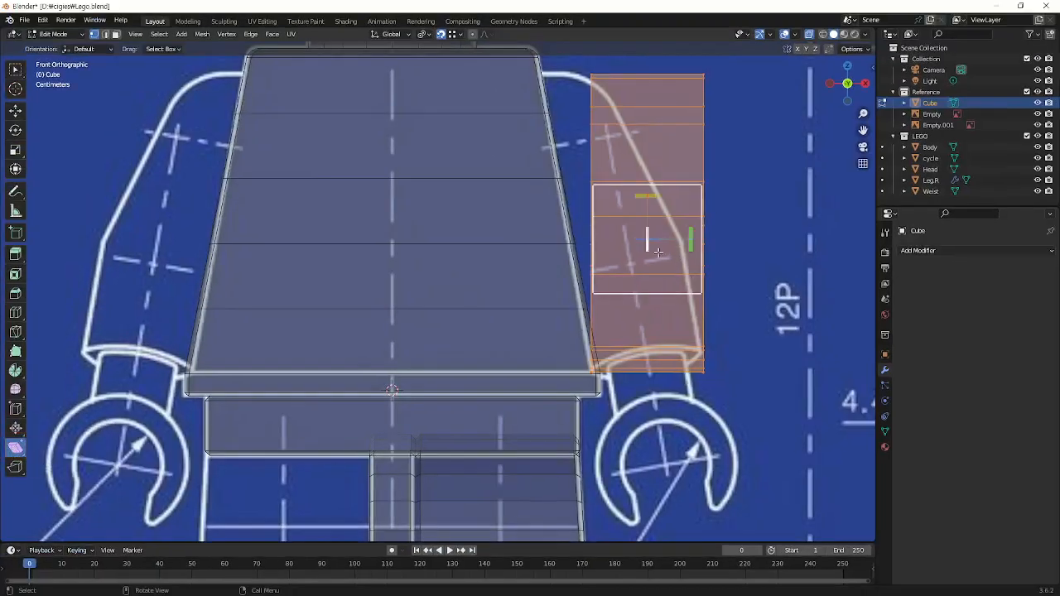
# Try 3D Cursor as the pivot point for the Shear tool, and set it back to Individual Origins
pyautogui.click(430, 35)
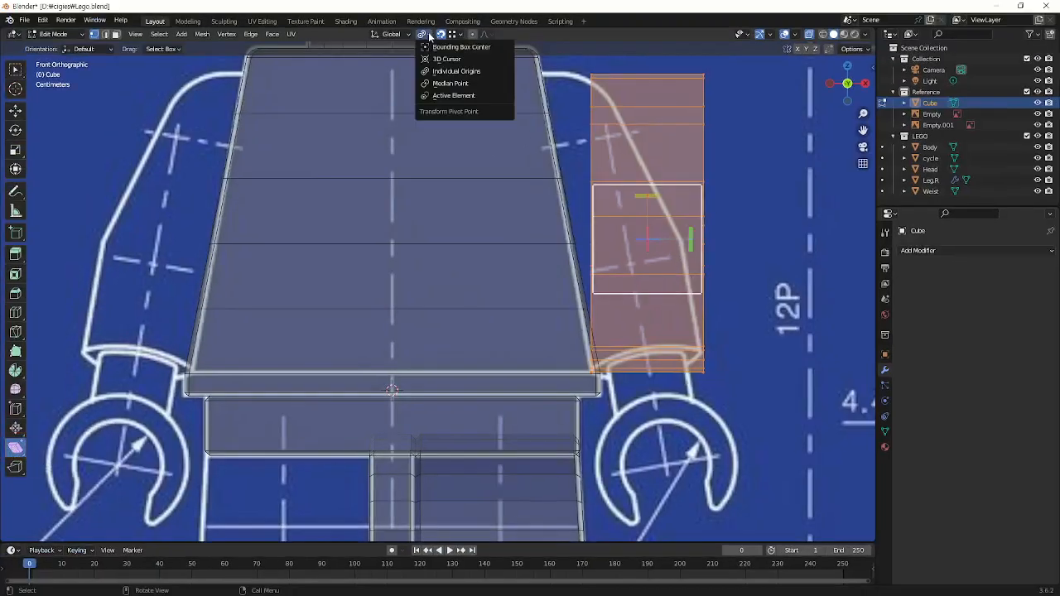
pyautogui.click(453, 72)
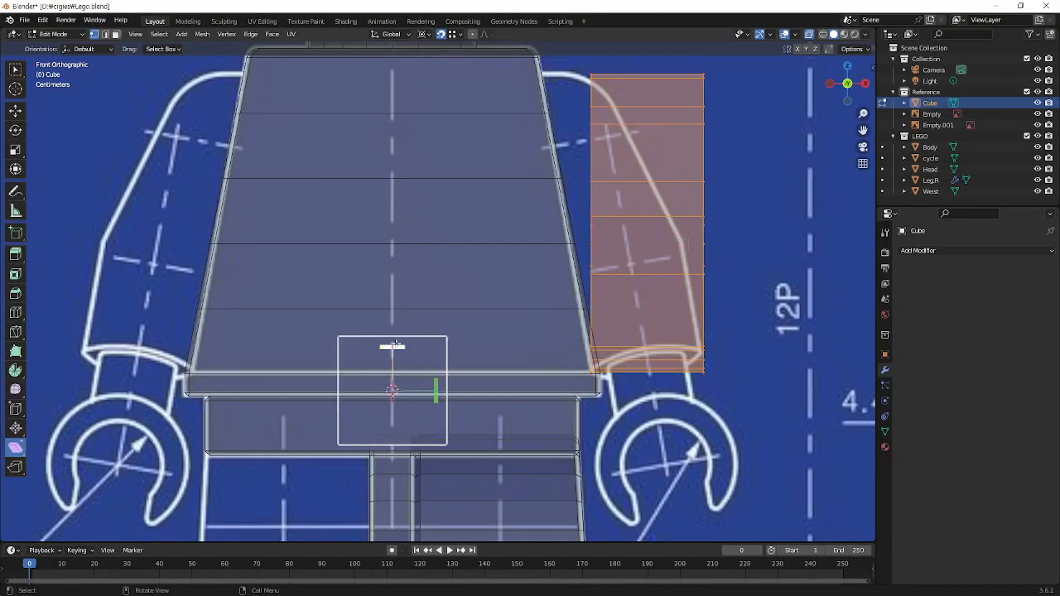
pyautogui.hotkey('ctrl', '2')
pyautogui.moveTo(421, 411); pyautogui.dragTo(436, 410)
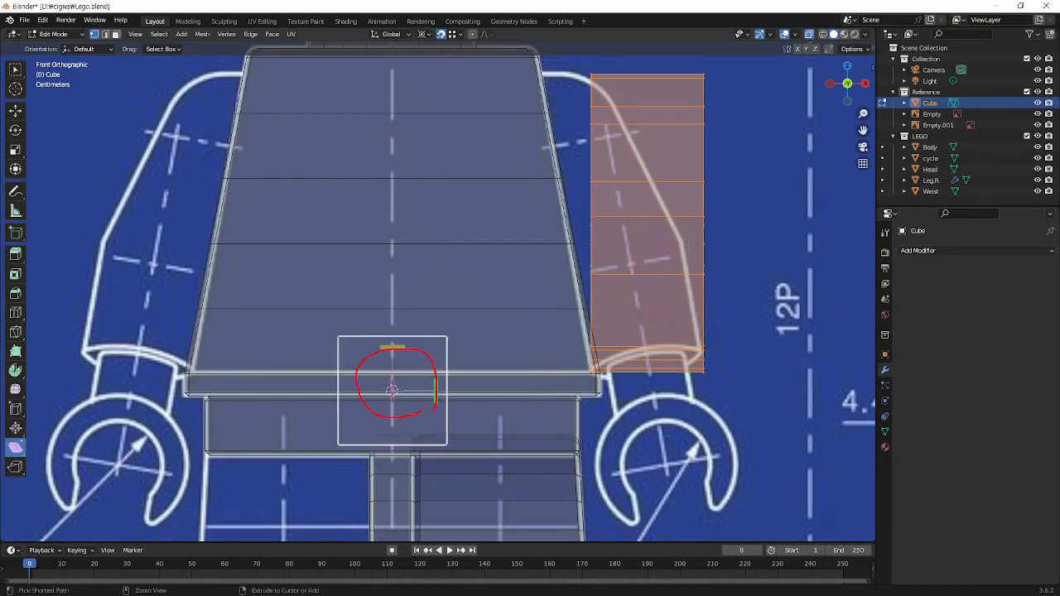
pyautogui.click(391, 34)
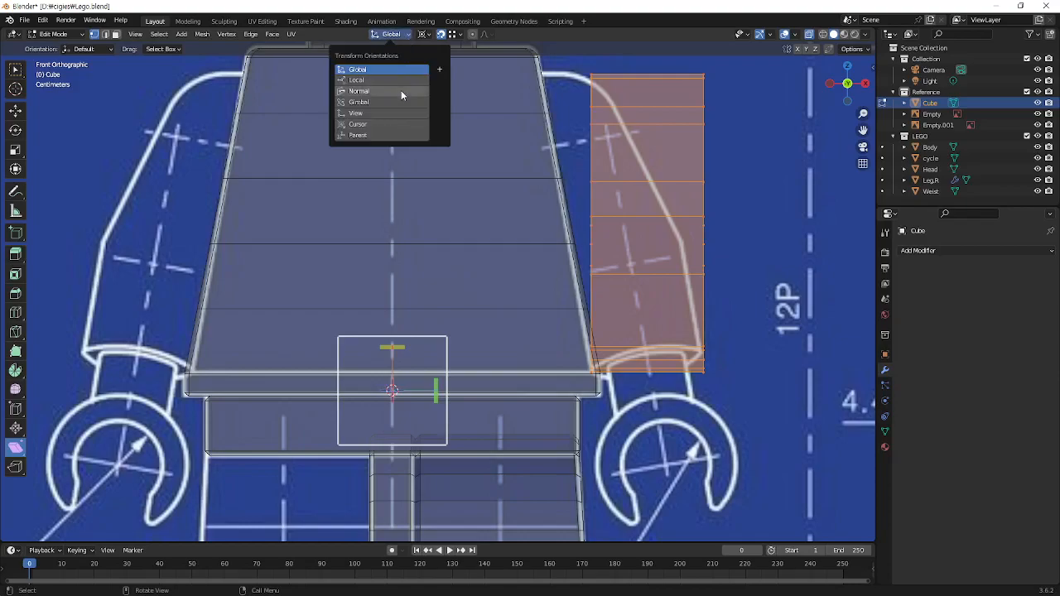
pyautogui.click(426, 34)
pyautogui.click(436, 70)
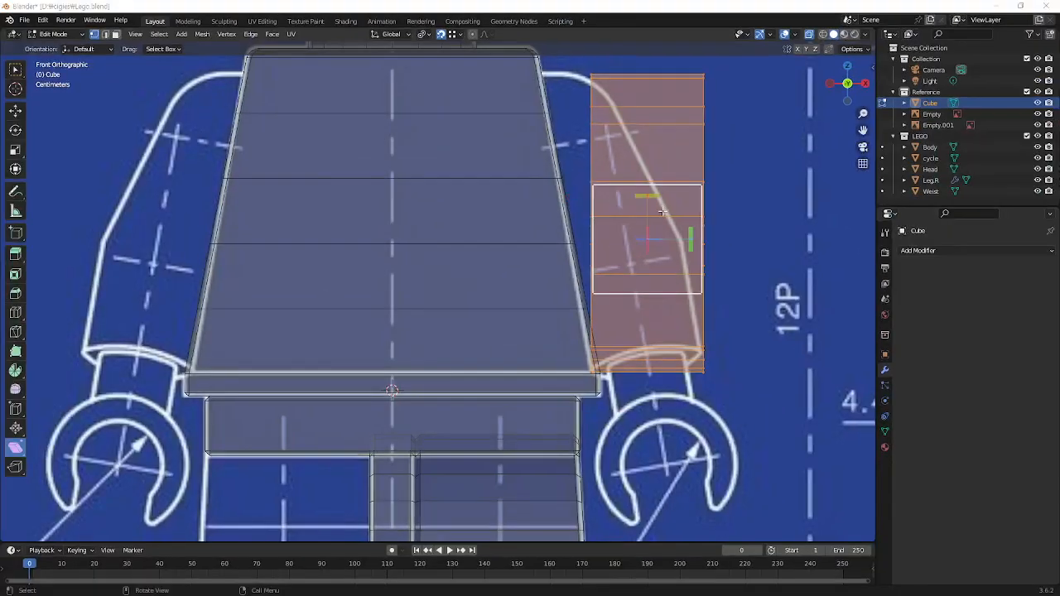
# Shear the arm block horizontally by about -0.183 to match the torso's slant and move it about -0.046 m along X against the torso
pyautogui.moveTo(647, 197); pyautogui.dragTo(563, 207)
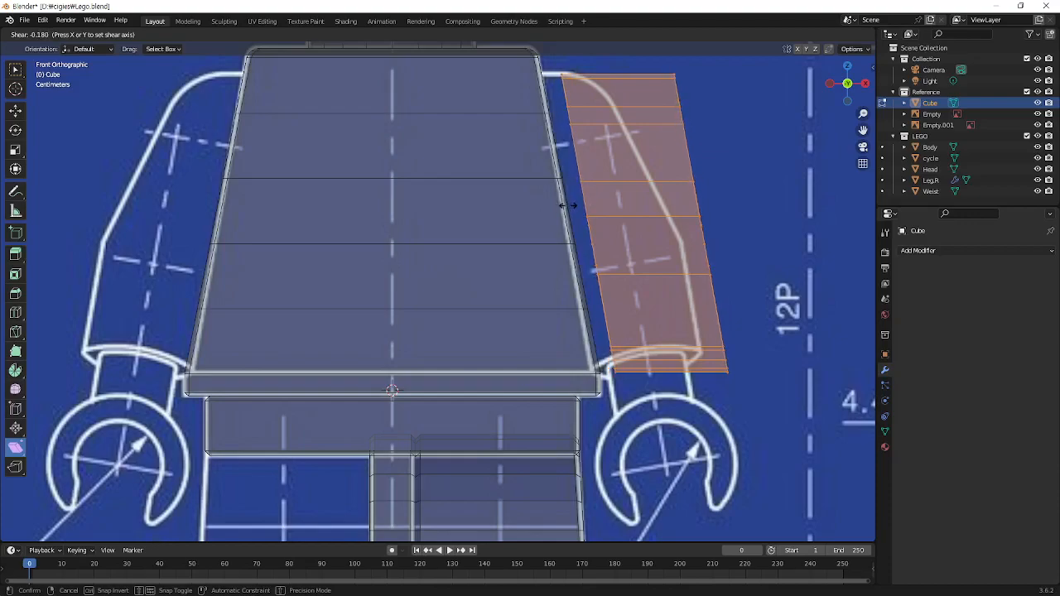
pyautogui.click(567, 206)
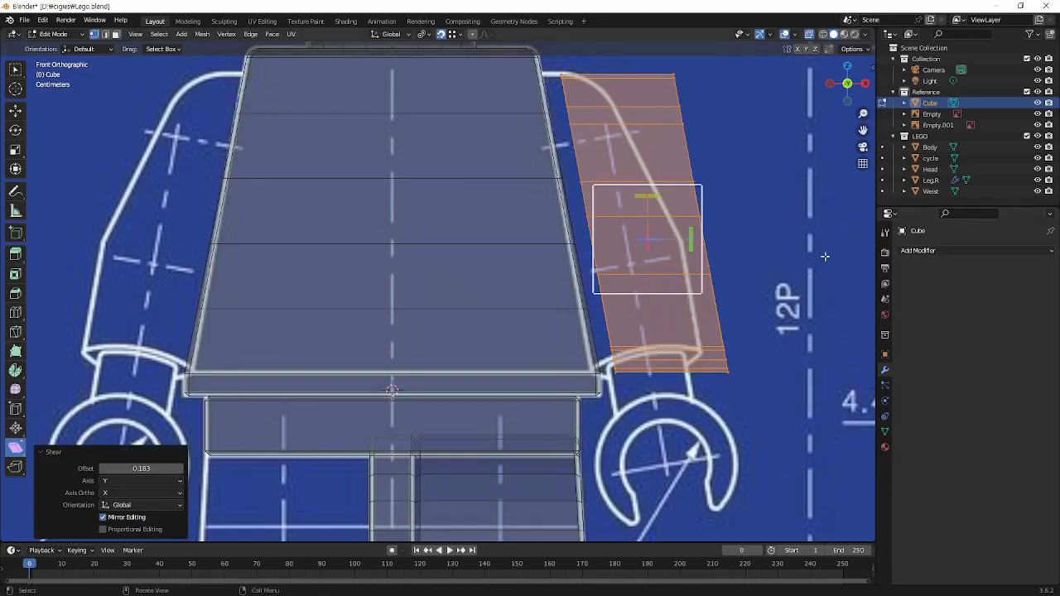
pyautogui.press('g')
pyautogui.press('x')
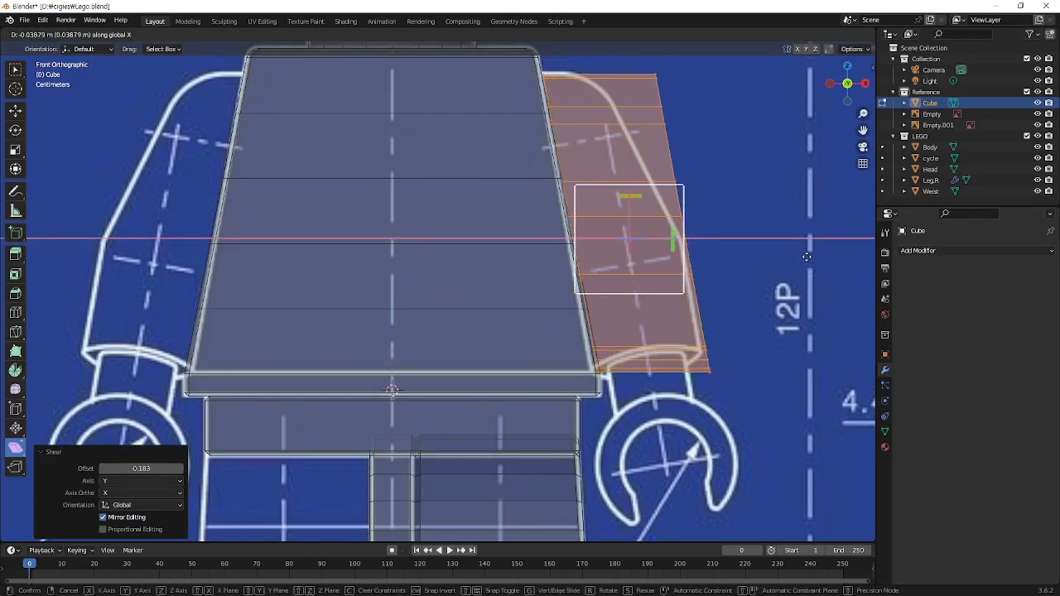
pyautogui.click(804, 257)
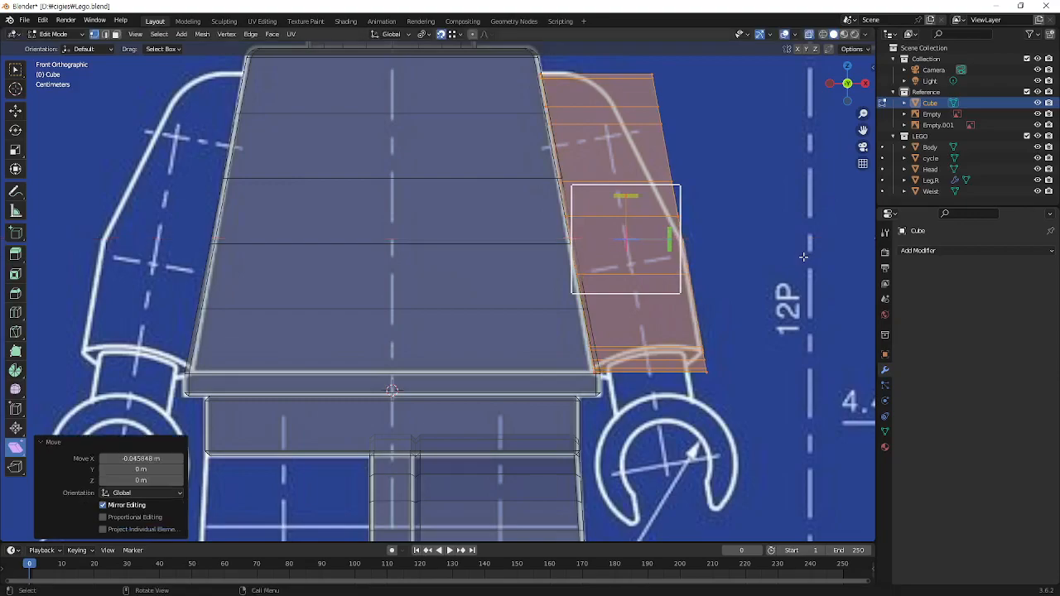
# Fine-tune the arm block with a shear of about 0.009 and a move of about -0.001 m along X
pyautogui.moveTo(636, 197); pyautogui.dragTo(639, 197)
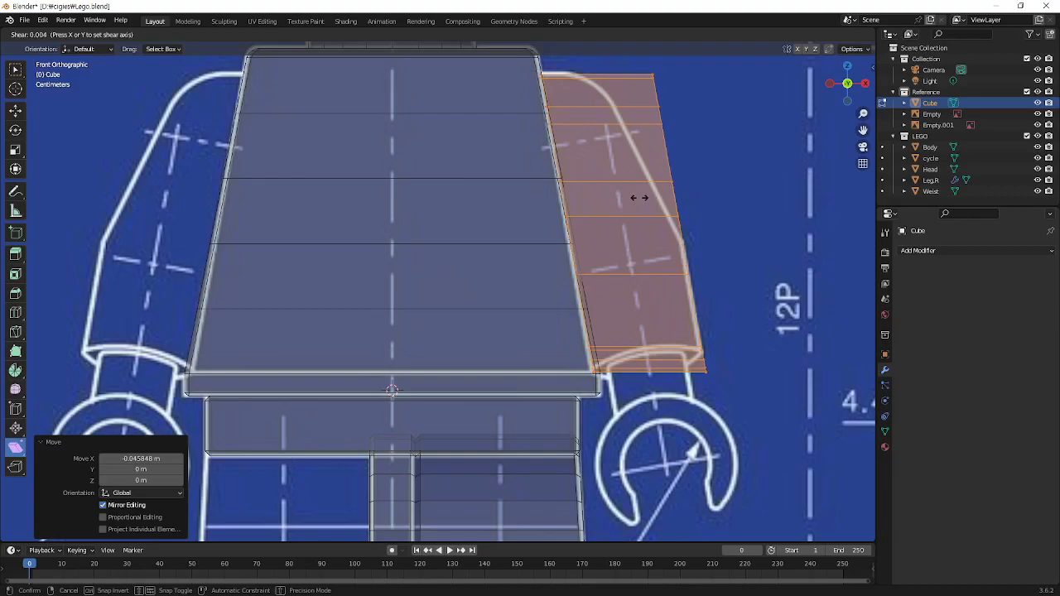
pyautogui.moveTo(640, 197)
pyautogui.mouseDown()
pyautogui.moveTo(651, 196)
pyautogui.moveTo(642, 197)
pyautogui.mouseUp()
pyautogui.press('g')
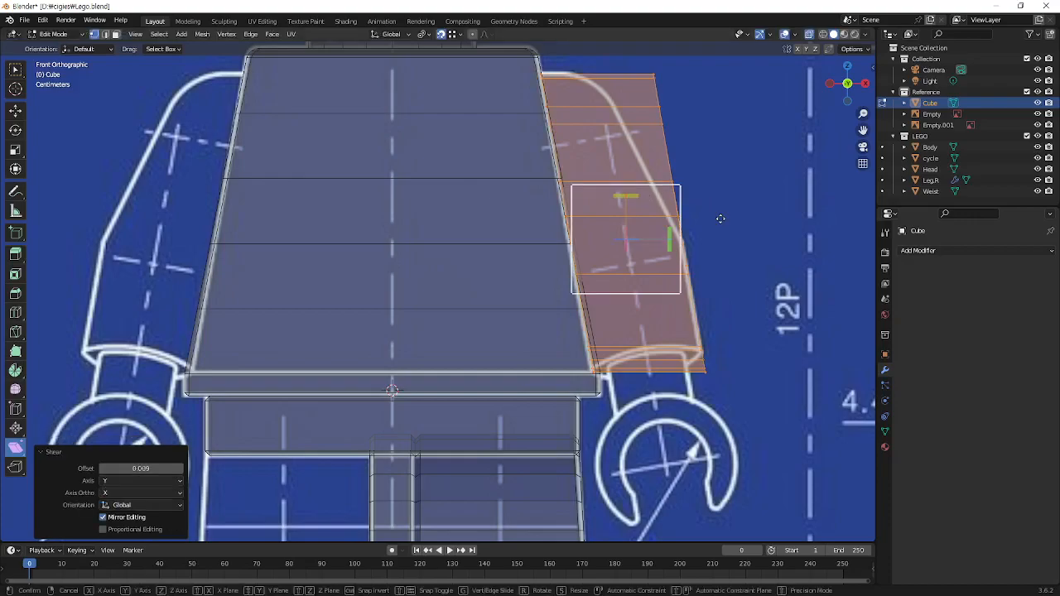
pyautogui.press('x')
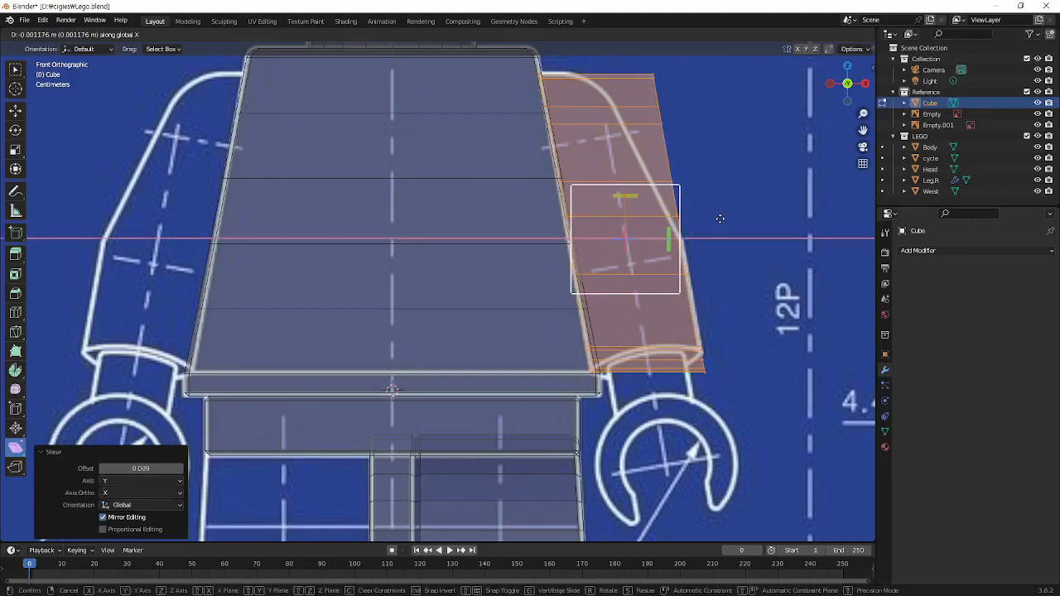
pyautogui.click(720, 219)
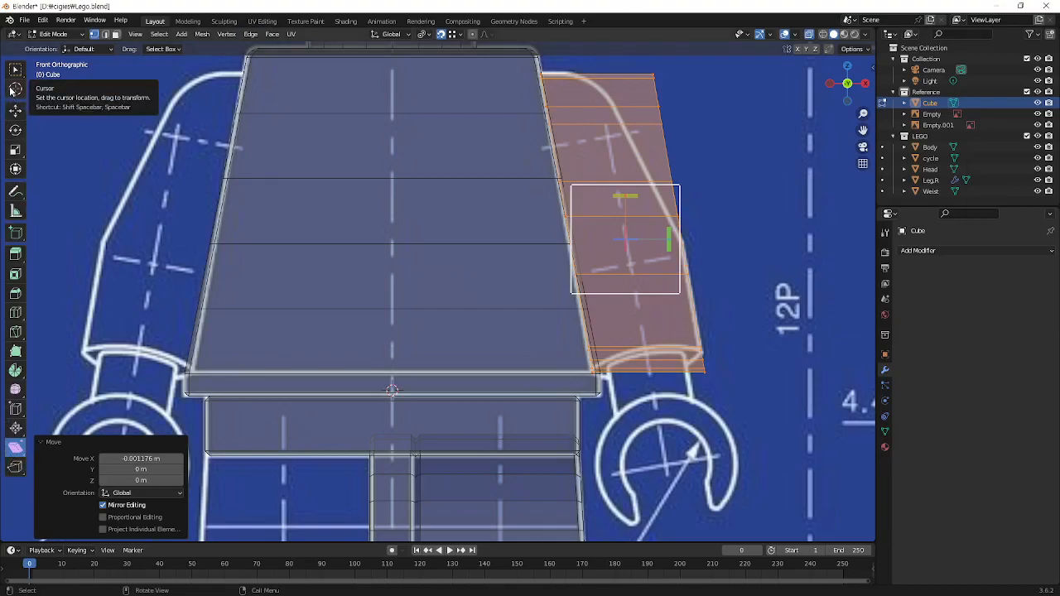
pyautogui.press('w')
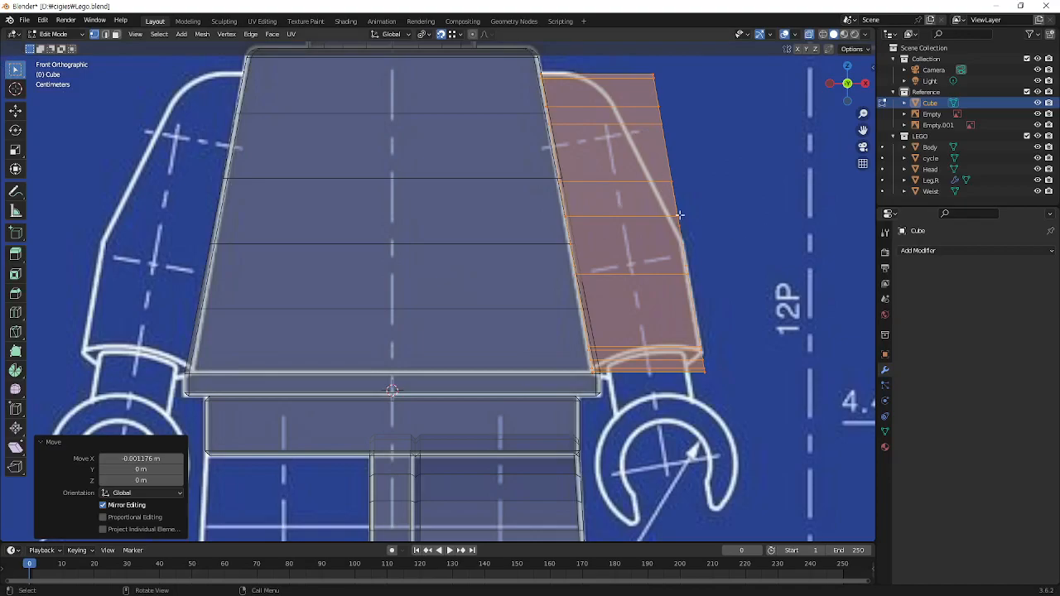
pyautogui.moveTo(631, 132); pyautogui.dragTo(684, 246)
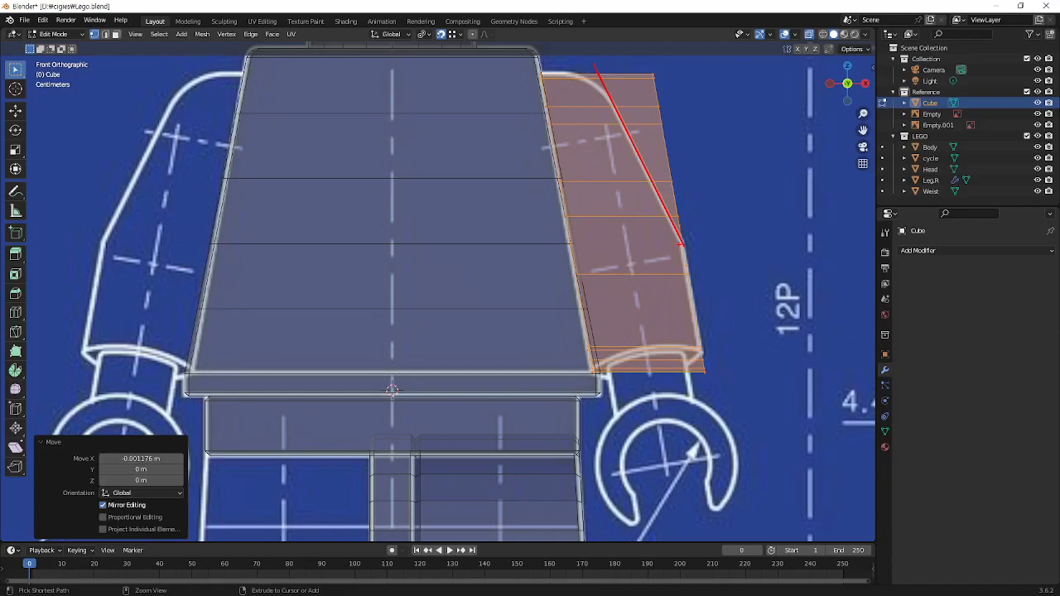
pyautogui.press('Escape')
# Switch to edge selection, select the four outer edges around the arm's shoulder, and turn off X-ray
pyautogui.moveTo(699, 144)
pyautogui.mouseDown(button='middle')
pyautogui.moveTo(721, 154)
pyautogui.moveTo(669, 185)
pyautogui.moveTo(563, 184)
pyautogui.moveTo(376, 283)
pyautogui.moveTo(535, 272)
pyautogui.moveTo(534, 285)
pyautogui.moveTo(528, 266)
pyautogui.mouseUp(button='middle')
pyautogui.scroll(-6, 572, 185)
pyautogui.scroll(3, 376, 282)
pyautogui.scroll(1, 531, 273)
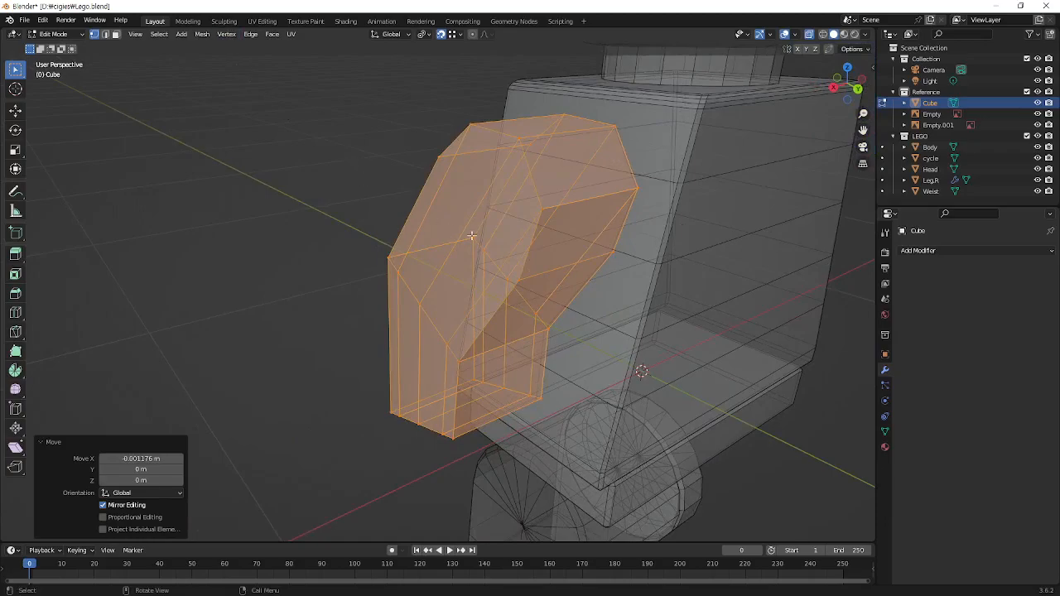
pyautogui.press('2')
pyautogui.click(534, 240)
pyautogui.keyDown('shift'); pyautogui.click(532, 177); pyautogui.keyUp('shift')
pyautogui.keyDown('shift'); pyautogui.click(497, 133); pyautogui.keyUp('shift')
pyautogui.keyDown('shift'); pyautogui.click(449, 142); pyautogui.keyUp('shift')
pyautogui.moveTo(485, 161); pyautogui.dragTo(597, 274, button='middle')
pyautogui.scroll(1, 553, 158)
pyautogui.hotkey('alt', 'z')
pyautogui.moveTo(575, 319); pyautogui.dragTo(598, 313, button='middle')
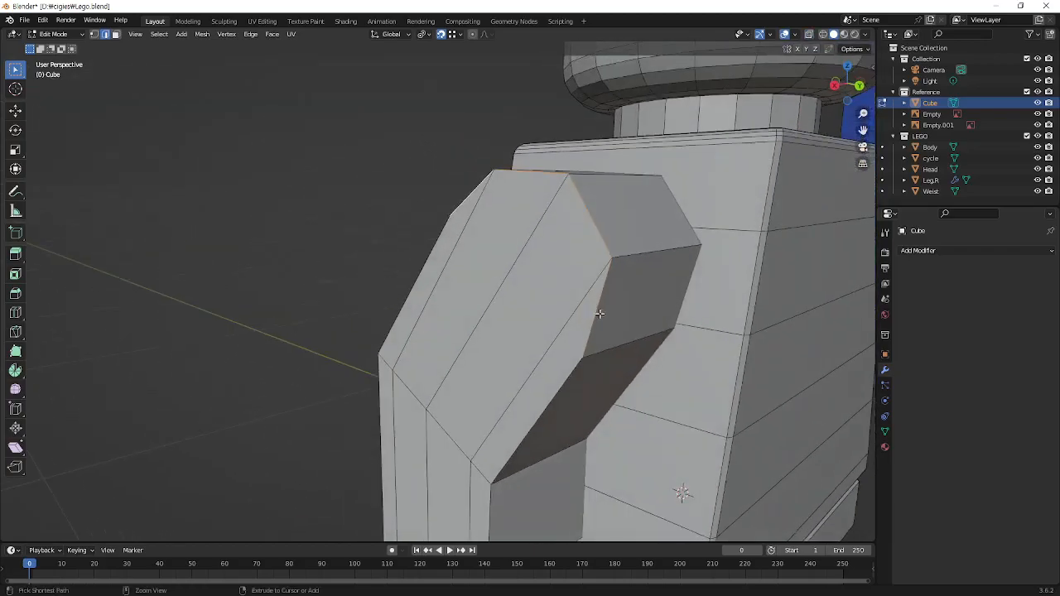
pyautogui.moveTo(611, 263)
pyautogui.mouseDown()
pyautogui.moveTo(584, 351)
pyautogui.moveTo(605, 285)
pyautogui.mouseUp()
pyautogui.press('Escape')
pyautogui.hotkey('ctrl', '2')
pyautogui.moveTo(607, 248)
pyautogui.mouseDown()
pyautogui.moveTo(568, 174)
pyautogui.moveTo(492, 161)
pyautogui.moveTo(448, 207)
pyautogui.mouseUp()
pyautogui.press('Escape')
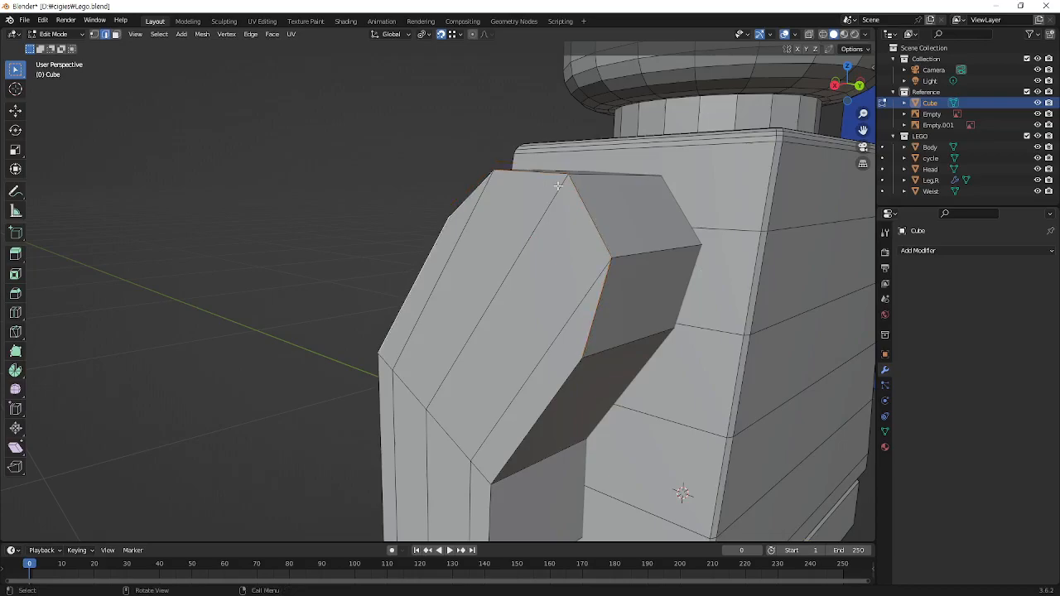
# Loop-select the outer edges around the shoulder, inspect the arm from several angles, and turn X-ray back on
pyautogui.keyDown('alt'); pyautogui.click(590, 223); pyautogui.keyUp('alt')
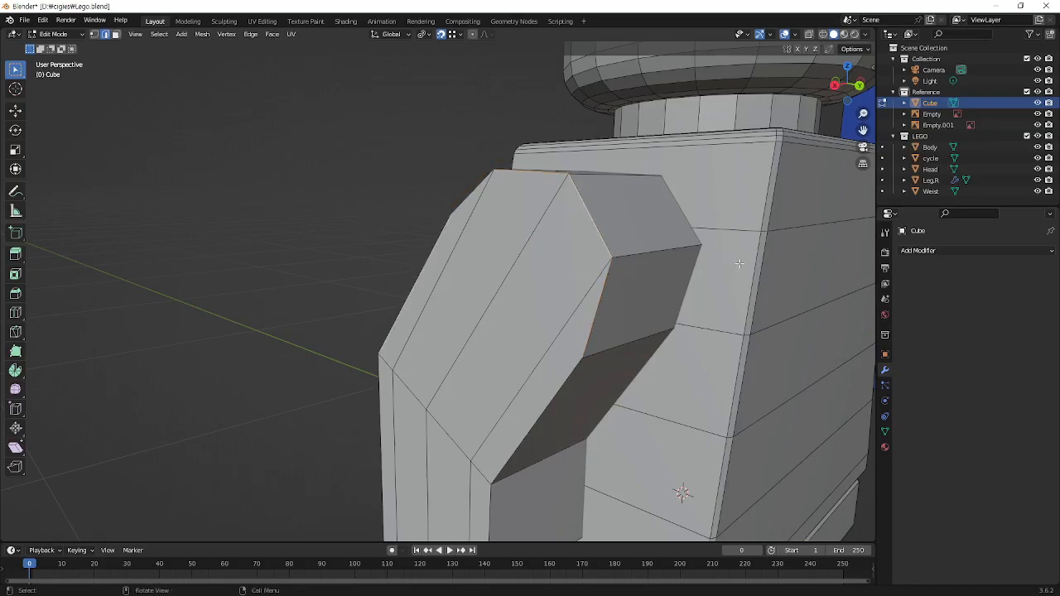
pyautogui.moveTo(627, 260); pyautogui.dragTo(600, 275, button='middle')
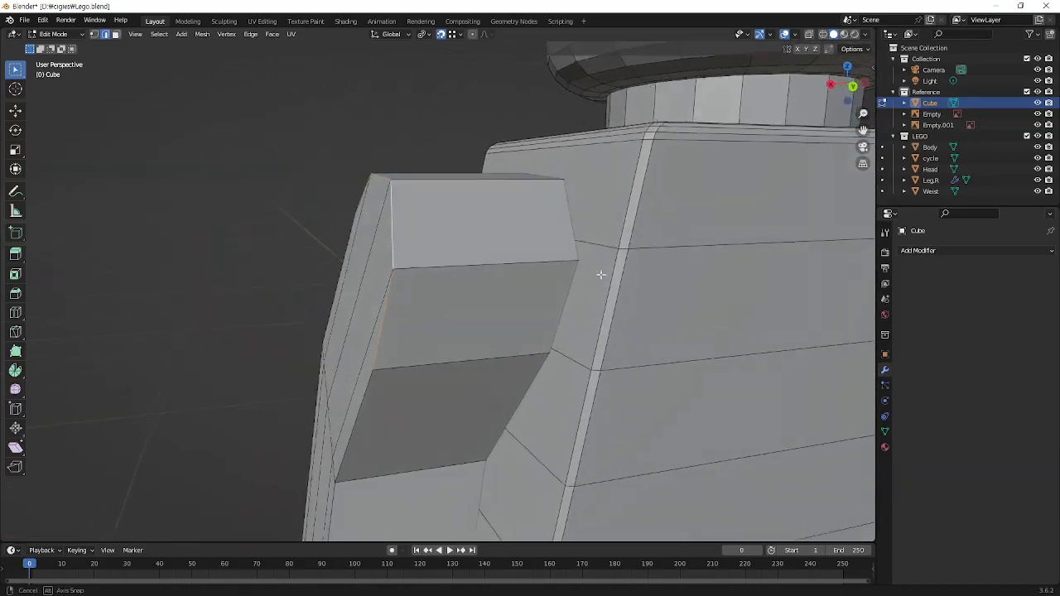
pyautogui.scroll(-5, 600, 274)
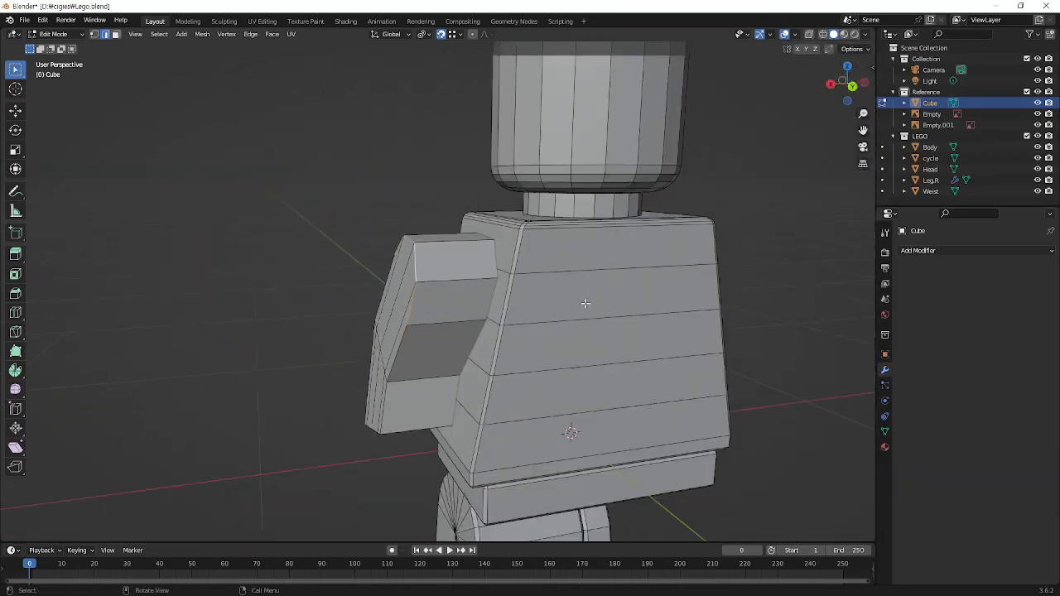
pyautogui.moveTo(603, 297)
pyautogui.mouseDown(button='middle')
pyautogui.moveTo(620, 284)
pyautogui.moveTo(622, 304)
pyautogui.moveTo(623, 292)
pyautogui.mouseUp(button='middle')
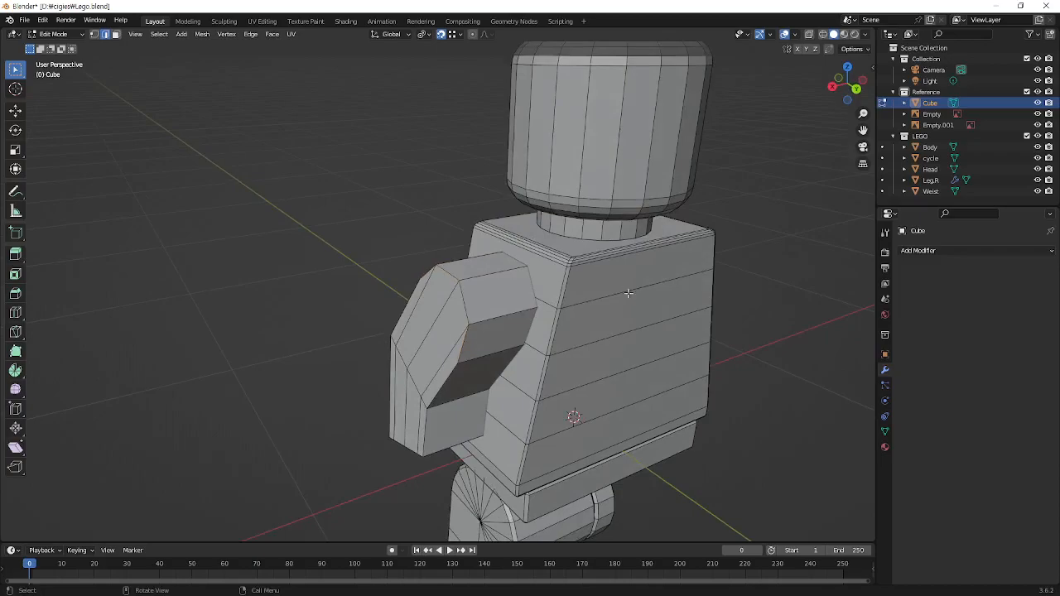
pyautogui.moveTo(466, 349)
pyautogui.mouseDown(button='middle')
pyautogui.moveTo(535, 314)
pyautogui.moveTo(492, 307)
pyautogui.moveTo(469, 335)
pyautogui.mouseUp(button='middle')
pyautogui.scroll(3, 470, 335)
pyautogui.hotkey('alt', 'z')
pyautogui.scroll(4, 473, 339)
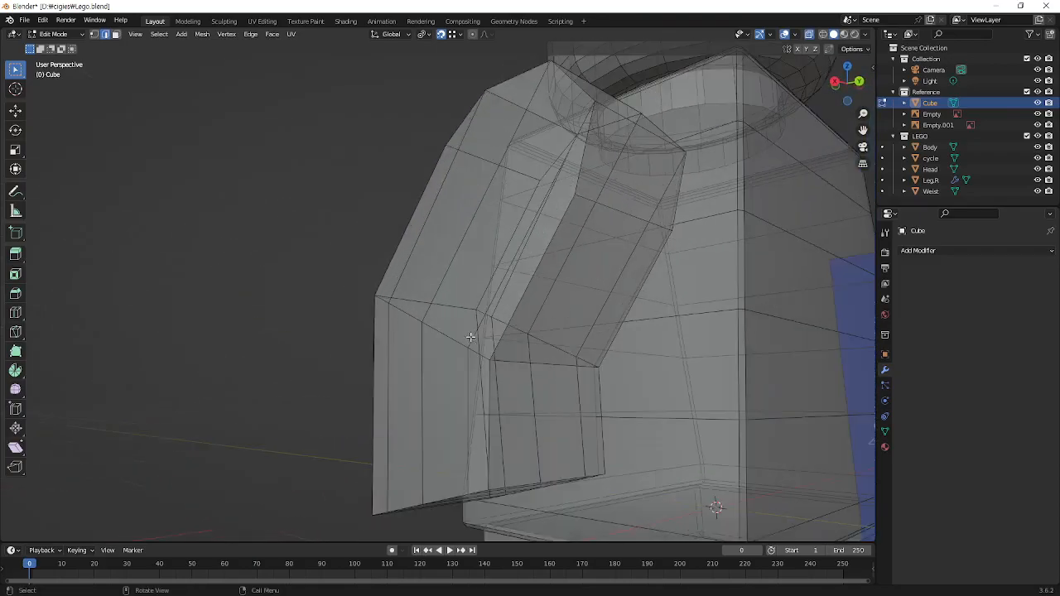
# Try loop selection on the arm's elbow cross-section, its outer outline and its bottom edges
pyautogui.keyDown('alt'); pyautogui.click(445, 338); pyautogui.keyUp('alt')
pyautogui.moveTo(497, 284); pyautogui.dragTo(543, 297, button='middle')
pyautogui.moveTo(552, 222); pyautogui.dragTo(435, 295, button='middle')
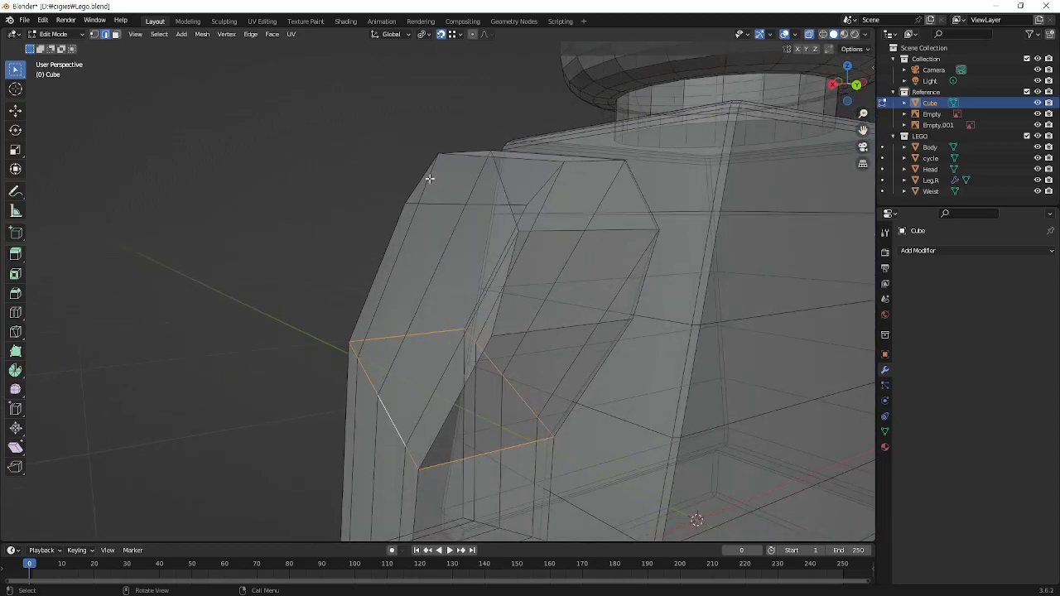
pyautogui.keyDown('alt'); pyautogui.click(455, 434); pyautogui.keyUp('alt')
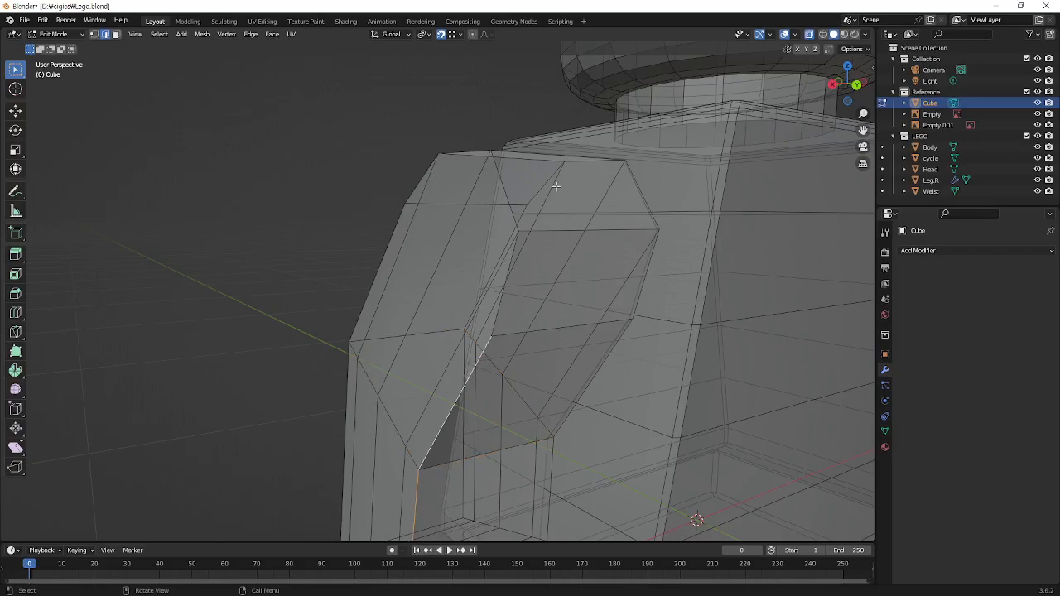
pyautogui.moveTo(363, 204); pyautogui.dragTo(555, 254, button='middle')
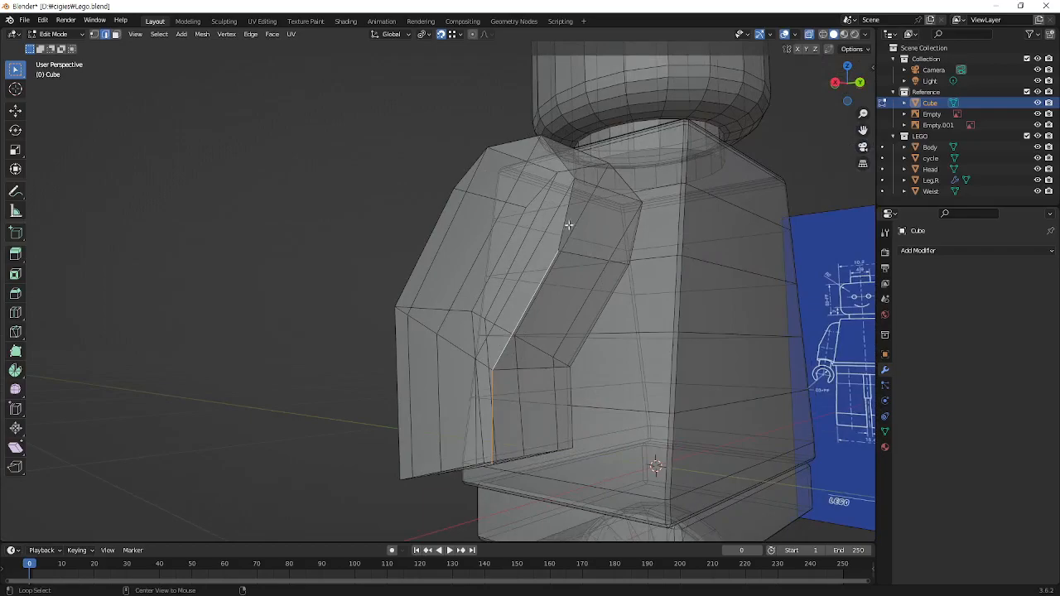
pyautogui.keyDown('alt'); pyautogui.click(565, 264); pyautogui.keyUp('alt')
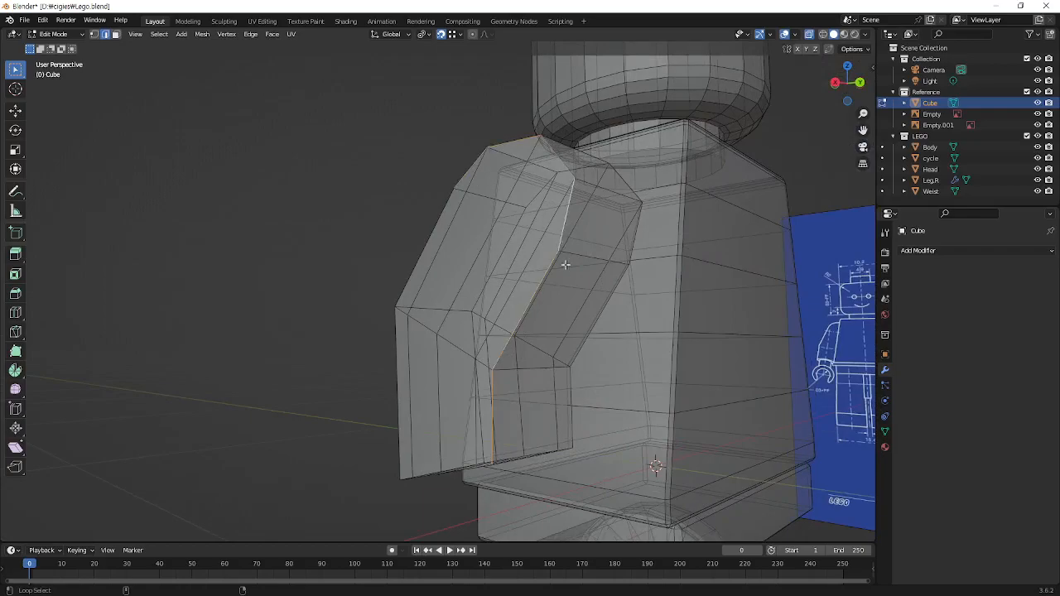
pyautogui.keyDown('alt'); pyautogui.click(438, 225); pyautogui.keyUp('alt')
pyautogui.keyDown('alt'); pyautogui.click(466, 174); pyautogui.keyUp('alt')
pyautogui.keyDown('alt'); pyautogui.click(406, 476); pyautogui.keyUp('alt')
pyautogui.moveTo(605, 375); pyautogui.dragTo(664, 386, button='middle')
pyautogui.keyDown('alt'); pyautogui.click(547, 490); pyautogui.keyUp('alt')
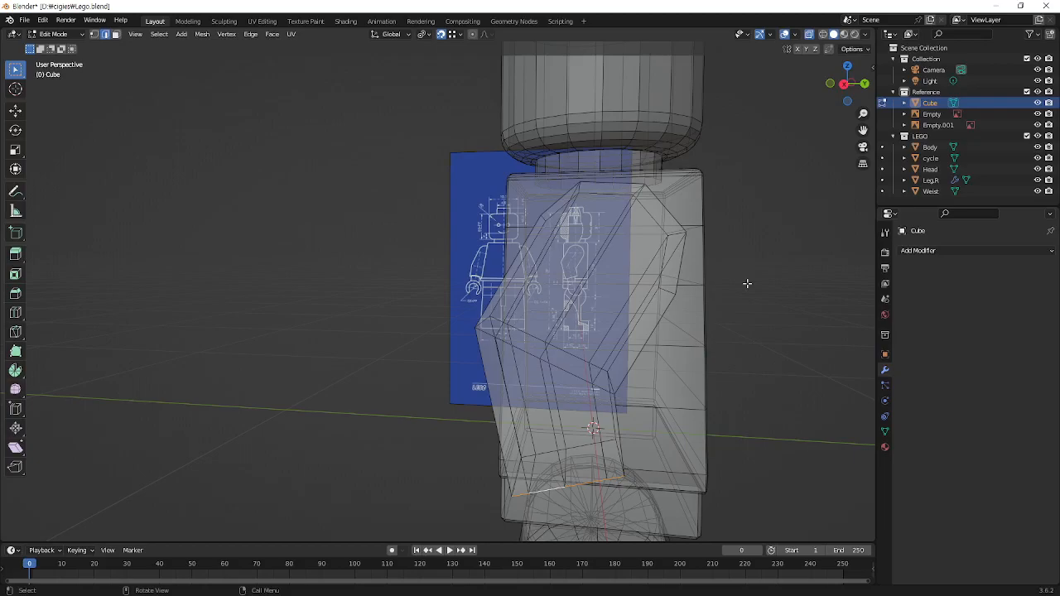
# Loop-select the outer edges around the shoulder and move them about -0.115 m along X to meet the front-view arm outline
pyautogui.moveTo(641, 294); pyautogui.dragTo(571, 293, button='middle')
pyautogui.keyDown('alt'); pyautogui.click(516, 192); pyautogui.keyUp('alt')
pyautogui.moveTo(533, 224); pyautogui.dragTo(543, 236, button='middle')
pyautogui.moveTo(636, 252); pyautogui.dragTo(616, 262, button='middle')
pyautogui.moveTo(516, 296); pyautogui.dragTo(575, 296, button='middle')
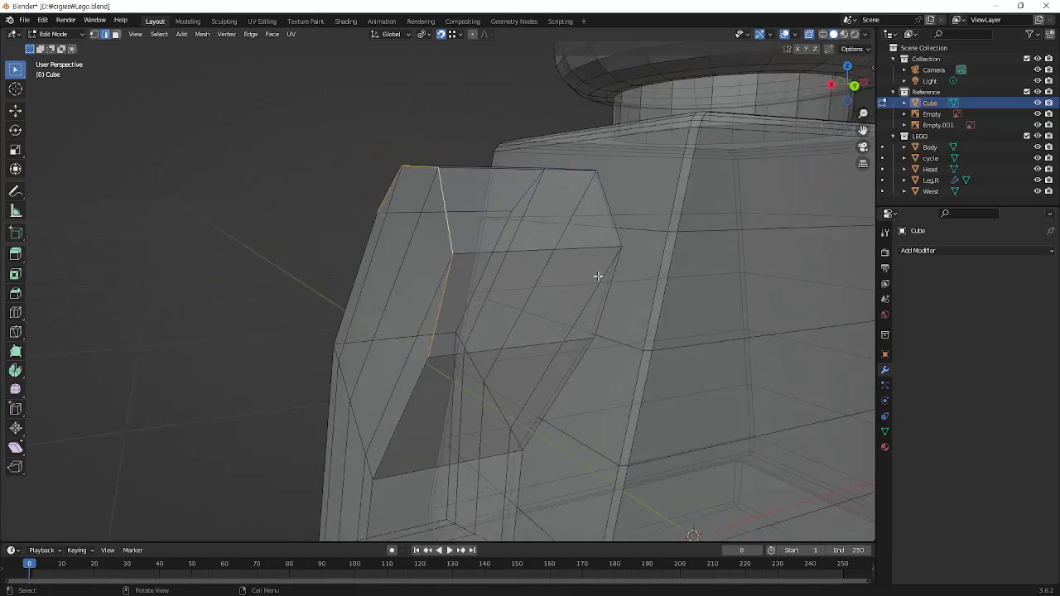
pyautogui.press('KP_1')
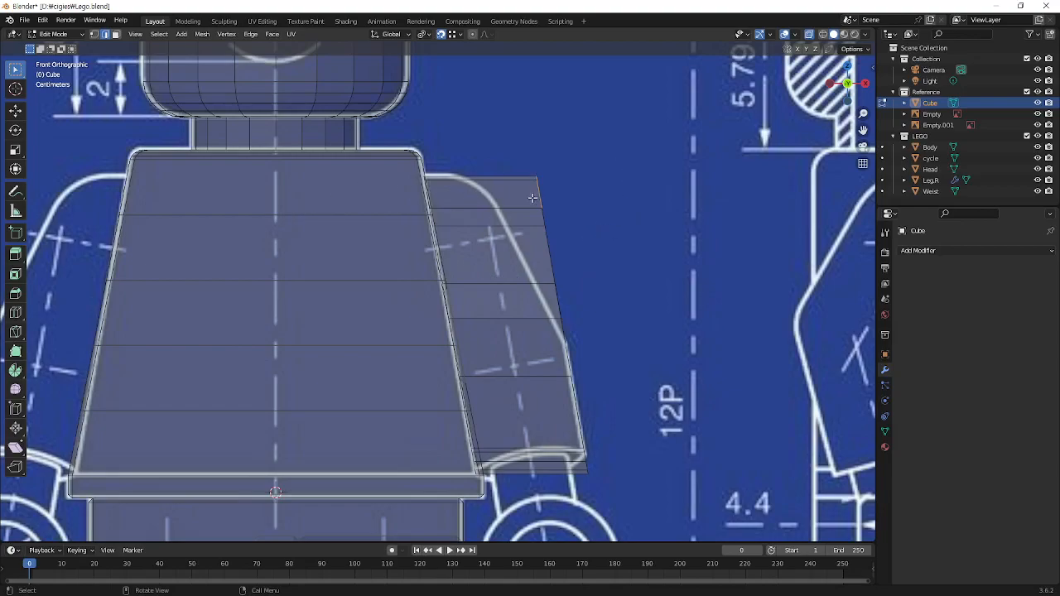
pyautogui.press('g')
pyautogui.press('x')
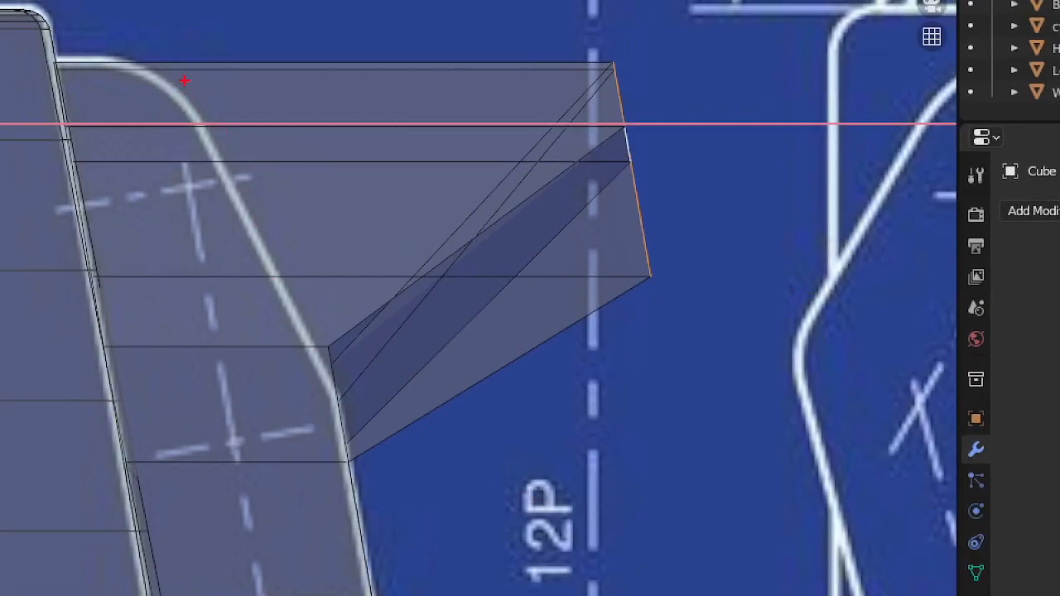
pyautogui.click(338, 399)
pyautogui.click(620, 62)
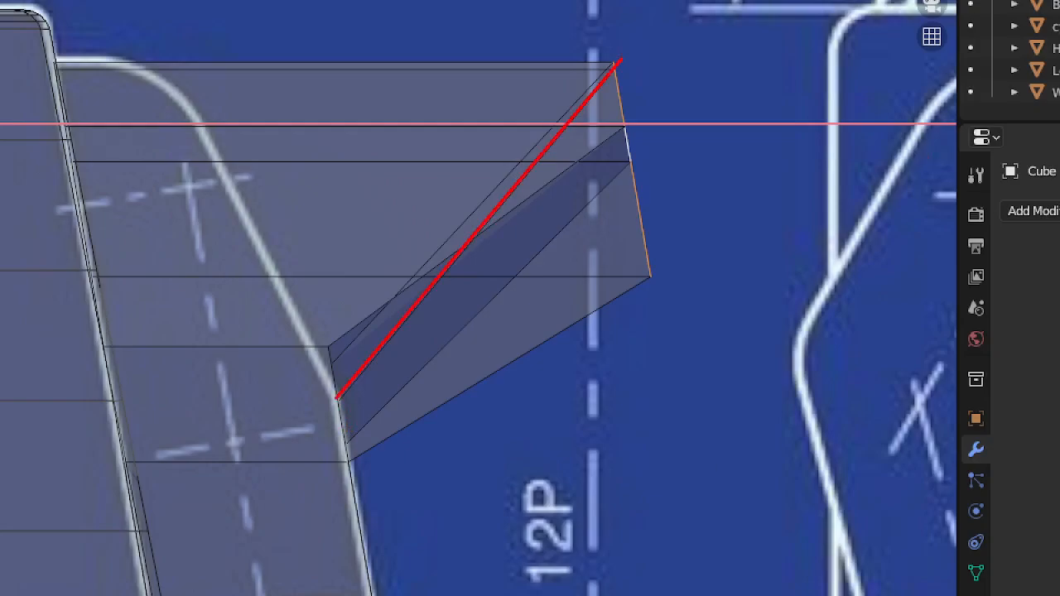
pyautogui.moveTo(337, 443); pyautogui.dragTo(368, 426)
pyautogui.moveTo(313, 347); pyautogui.dragTo(356, 330)
pyautogui.moveTo(334, 401); pyautogui.dragTo(158, 34)
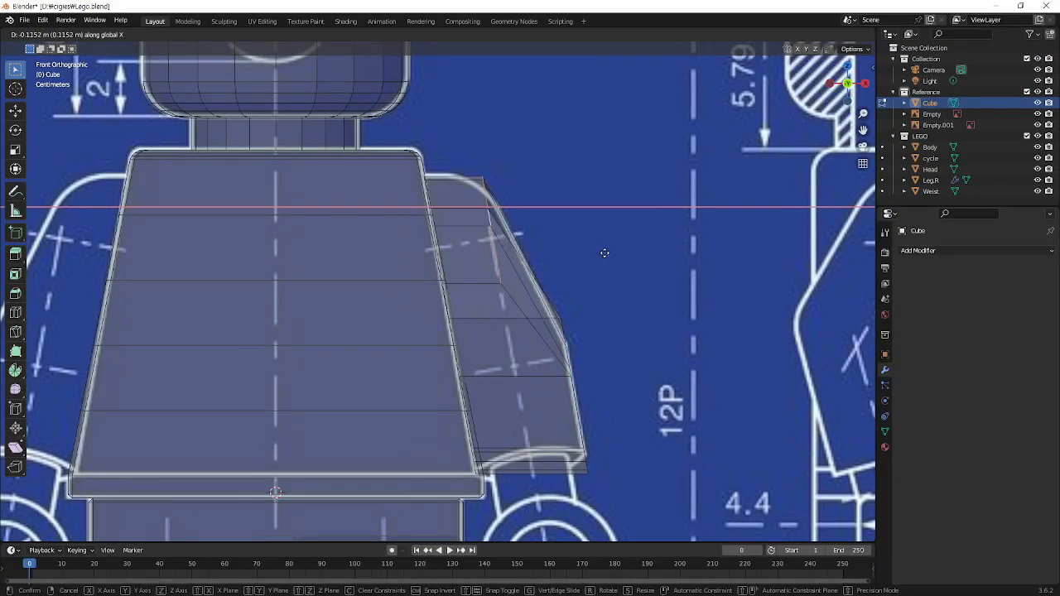
pyautogui.click(605, 252)
pyautogui.scroll(5, 584, 267)
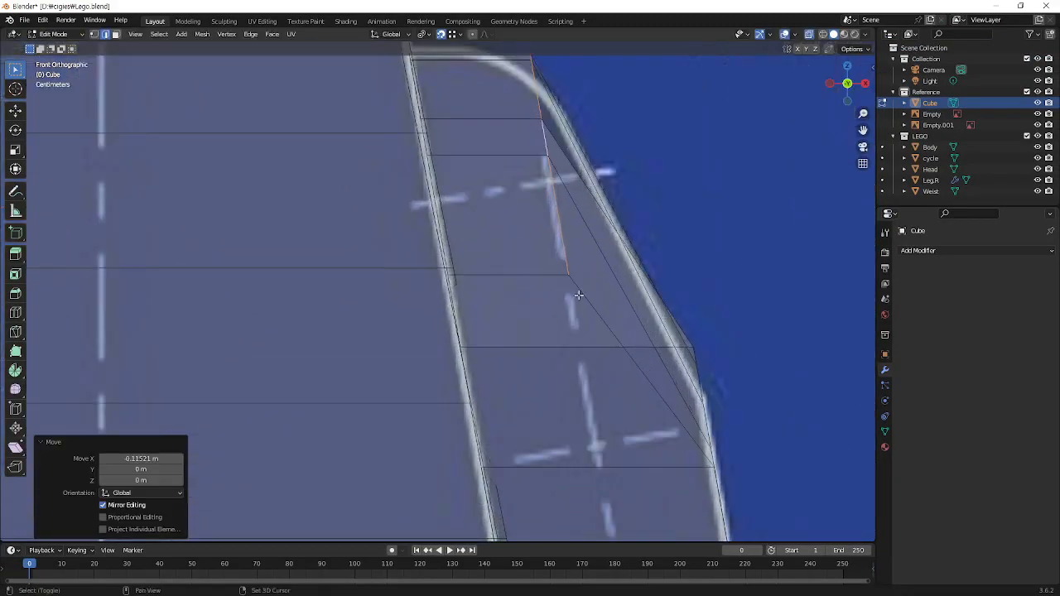
pyautogui.keyDown('shift'); pyautogui.moveTo(638, 304); pyautogui.dragTo(560, 327, button='middle'); pyautogui.keyUp('shift')
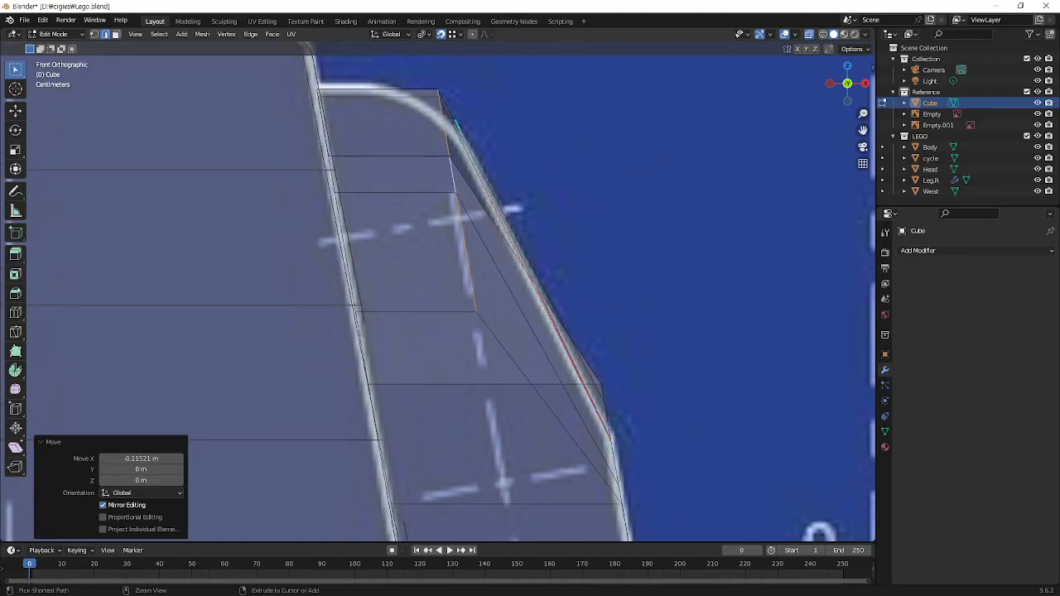
pyautogui.click(439, 94)
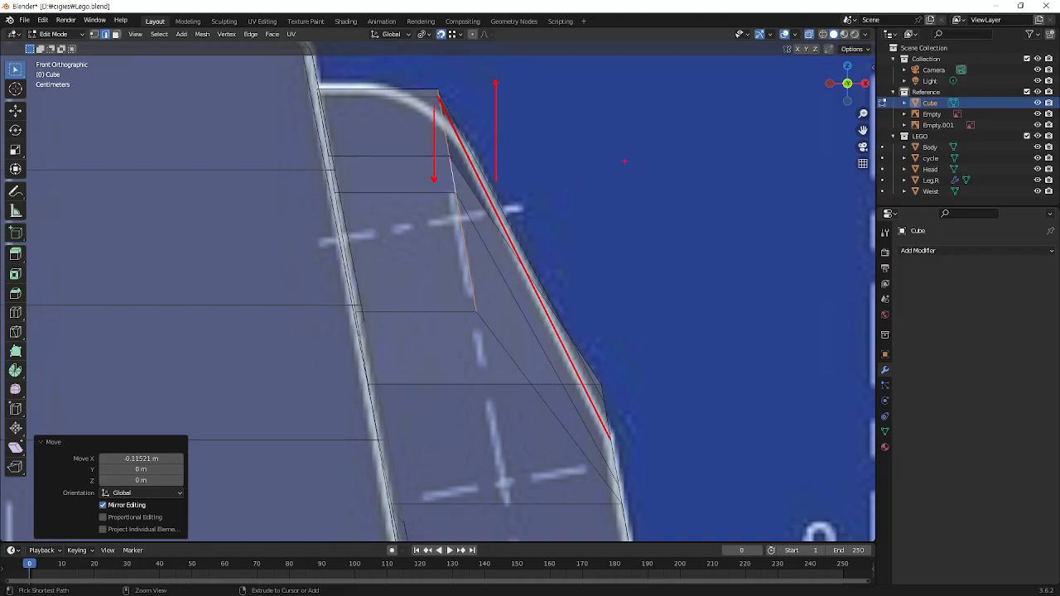
pyautogui.moveTo(587, 145); pyautogui.dragTo(725, 147)
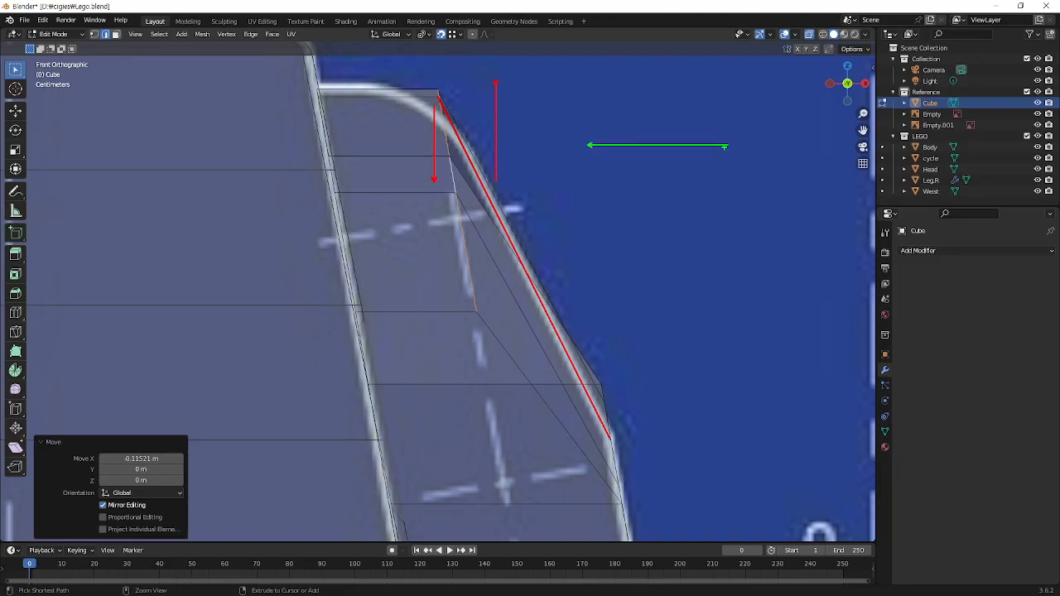
pyautogui.moveTo(751, 163); pyautogui.dragTo(664, 162)
pyautogui.press('Escape')
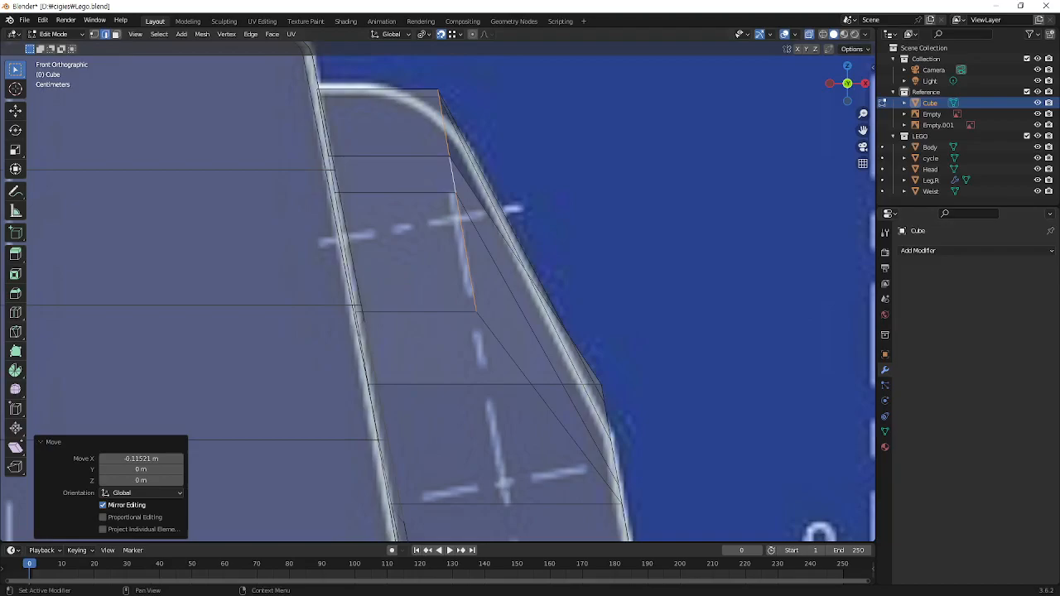
# Turn off X-ray, clear the edge selection, and examine the arm's slanted outer faces from several angles
pyautogui.moveTo(587, 274); pyautogui.dragTo(602, 307, button='middle')
pyautogui.hotkey('alt', 'z')
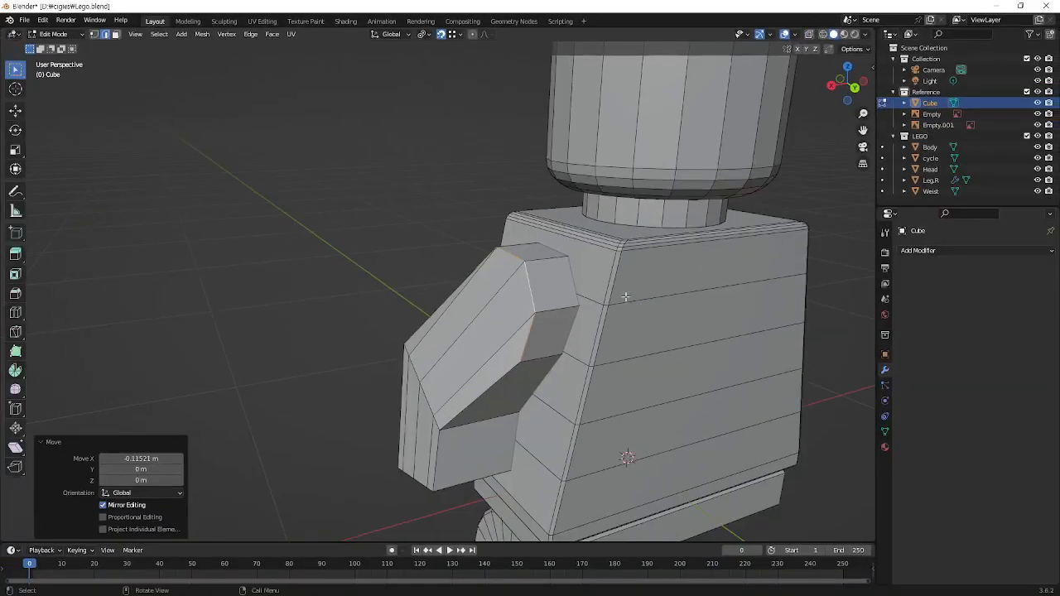
pyautogui.scroll(-3, 601, 271)
pyautogui.scroll(3, 610, 312)
pyautogui.moveTo(622, 352); pyautogui.dragTo(620, 338, button='middle')
pyautogui.scroll(1, 563, 362)
pyautogui.click(509, 347)
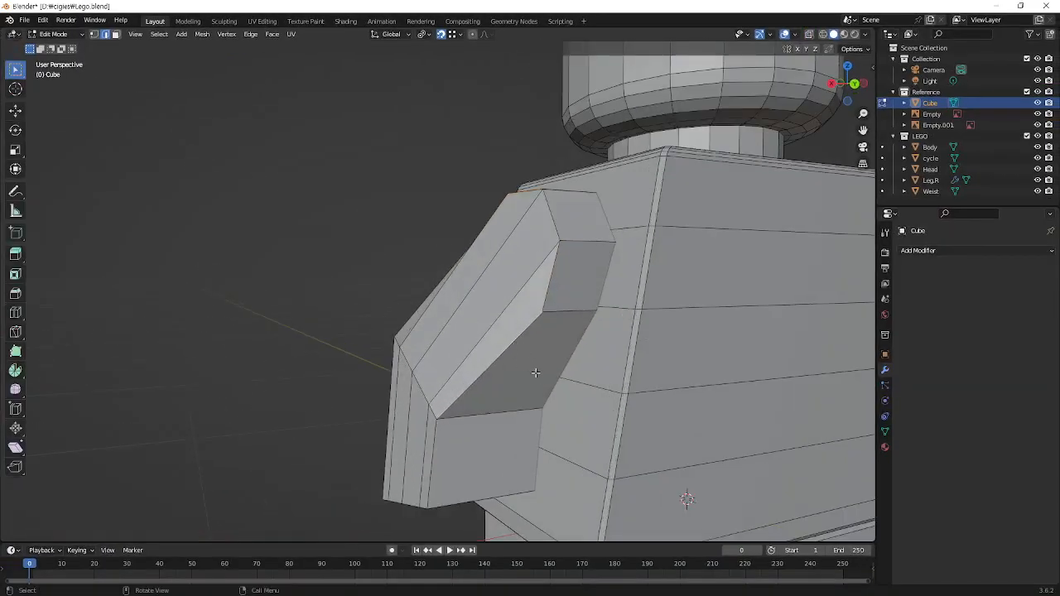
pyautogui.moveTo(544, 380); pyautogui.dragTo(524, 347, button='middle')
pyautogui.scroll(-4, 525, 346)
pyautogui.moveTo(635, 461); pyautogui.dragTo(546, 370, button='middle')
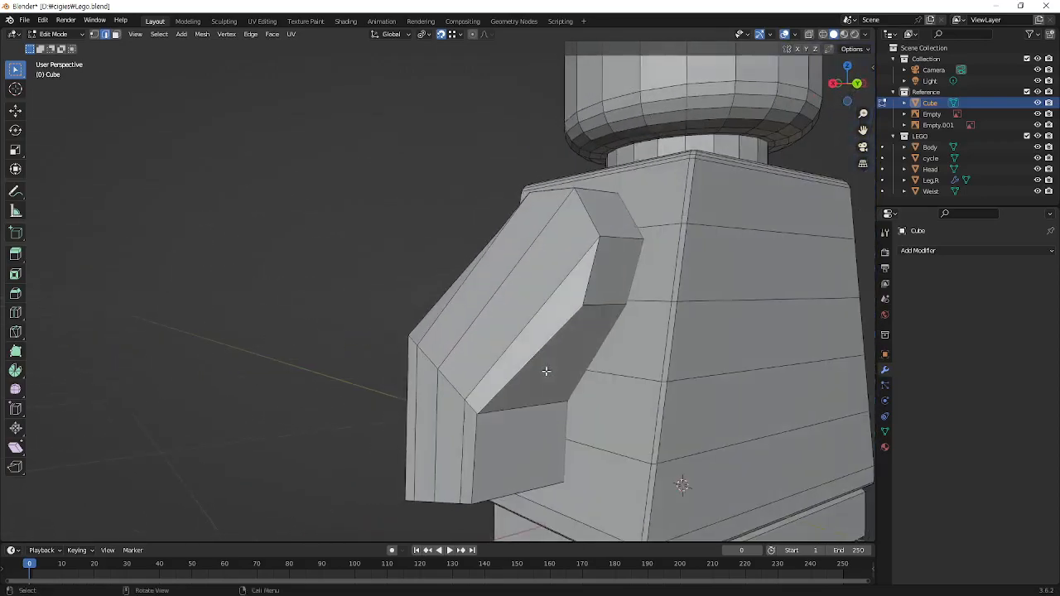
pyautogui.scroll(1, 535, 347)
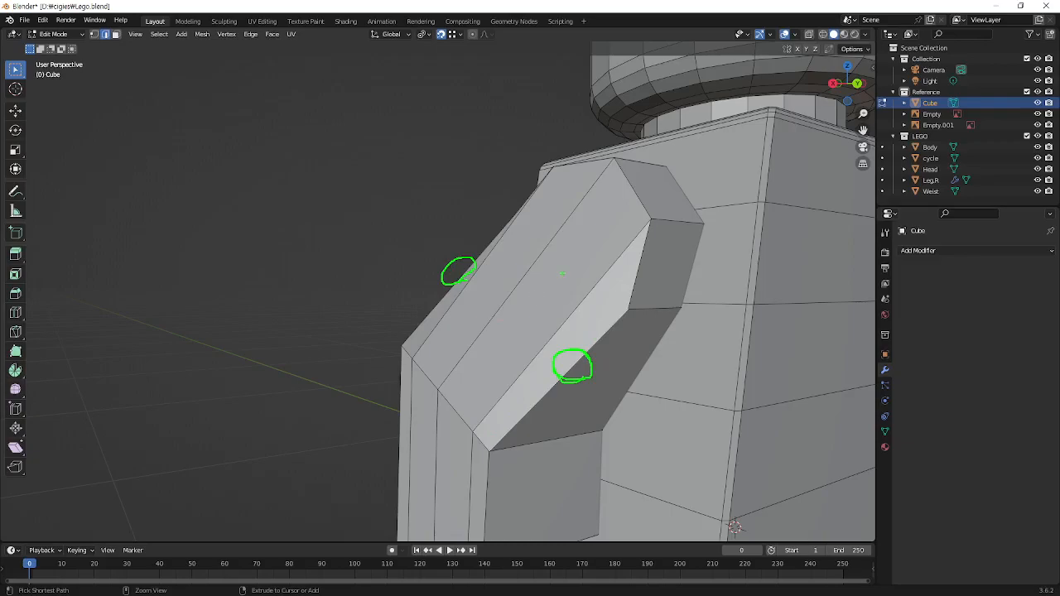
# Circle-select the front and back outer edges between shoulder and elbow, and move them about -0.116 m along X toward the torso
pyautogui.press('Escape')
pyautogui.press('c')
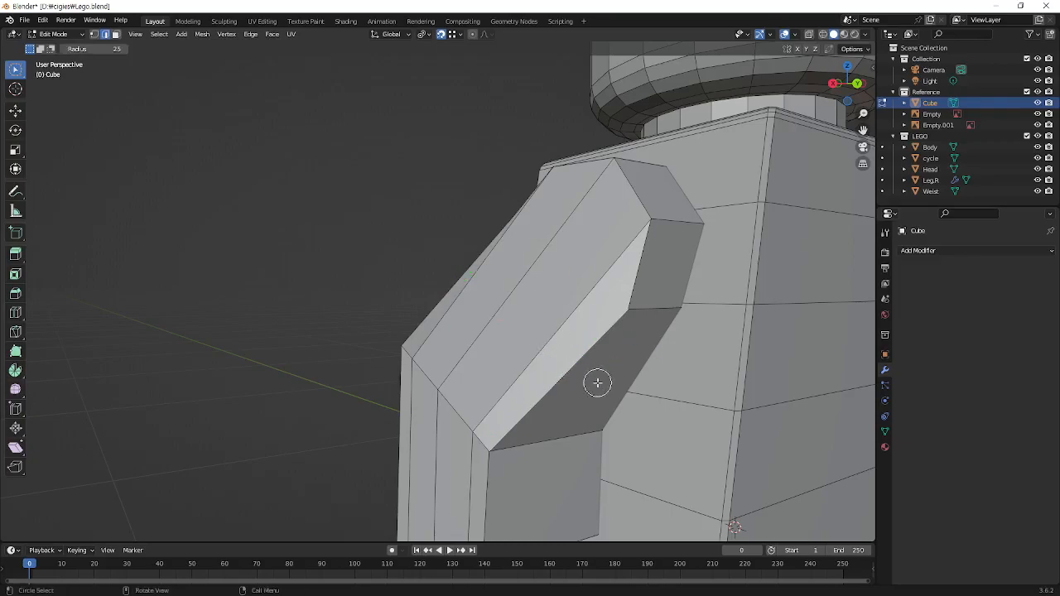
pyautogui.press('w')
pyautogui.press('w')
pyautogui.press('w')
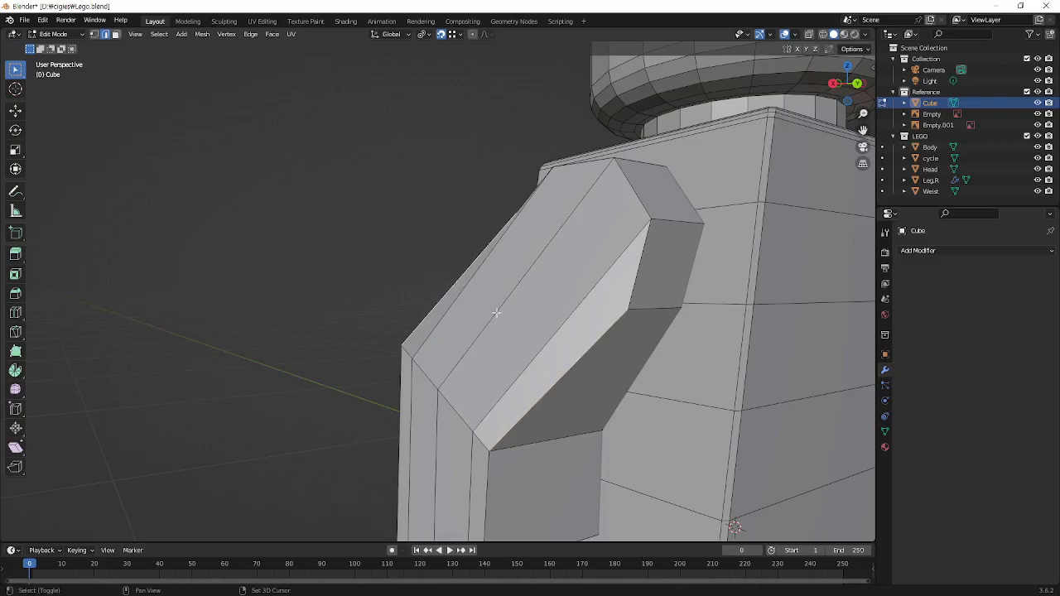
pyautogui.moveTo(481, 306); pyautogui.dragTo(552, 313, button='middle')
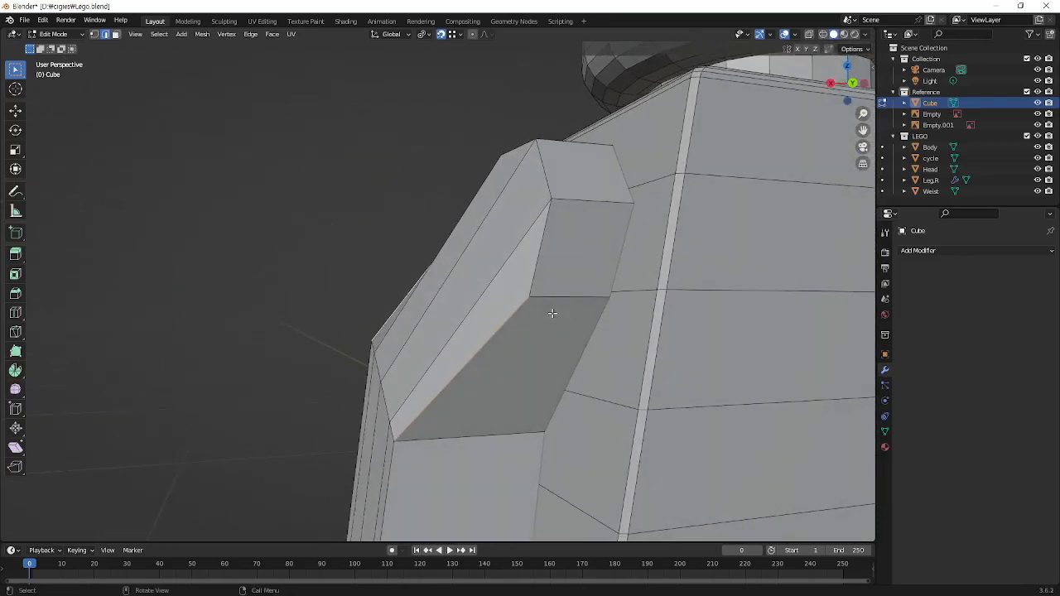
pyautogui.moveTo(586, 353); pyautogui.dragTo(571, 339, button='middle')
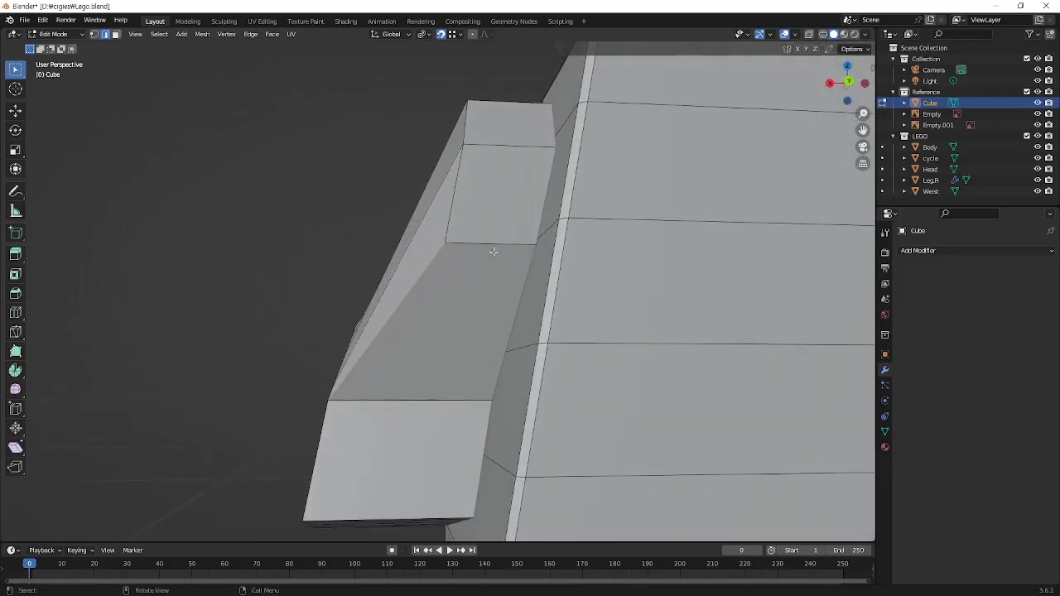
pyautogui.press('g')
pyautogui.press('x')
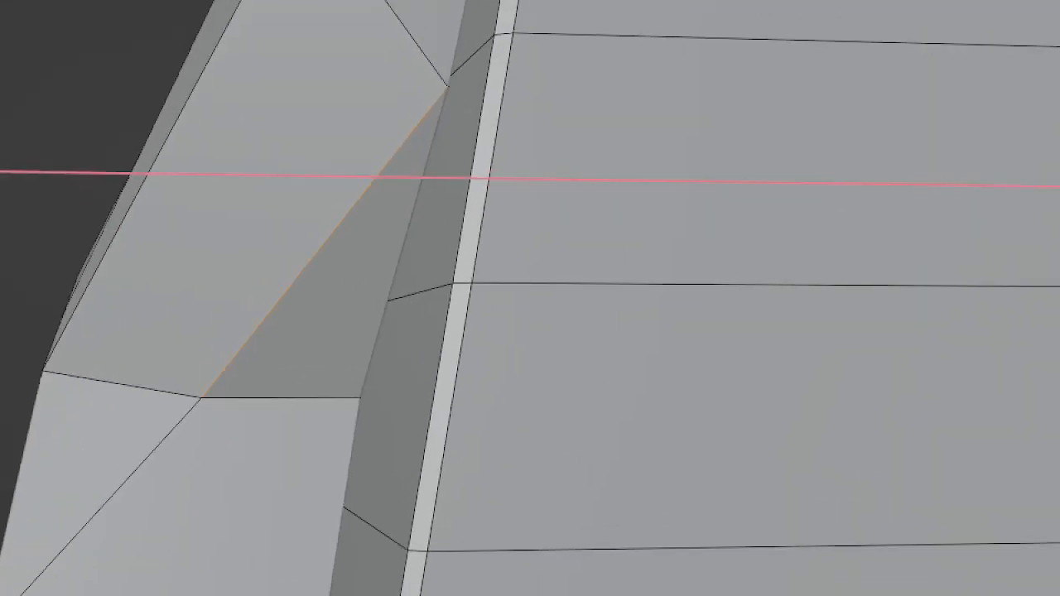
pyautogui.click(497, 146)
pyautogui.moveTo(458, 92)
pyautogui.mouseDown()
pyautogui.moveTo(416, 83)
pyautogui.moveTo(461, 76)
pyautogui.moveTo(465, 94)
pyautogui.mouseUp()
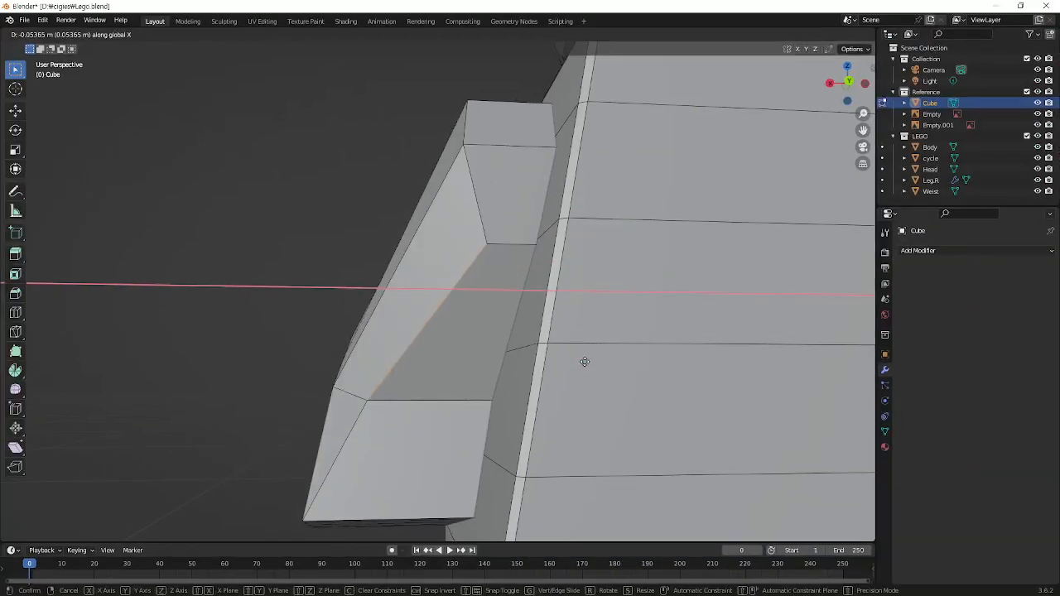
pyautogui.click(625, 366)
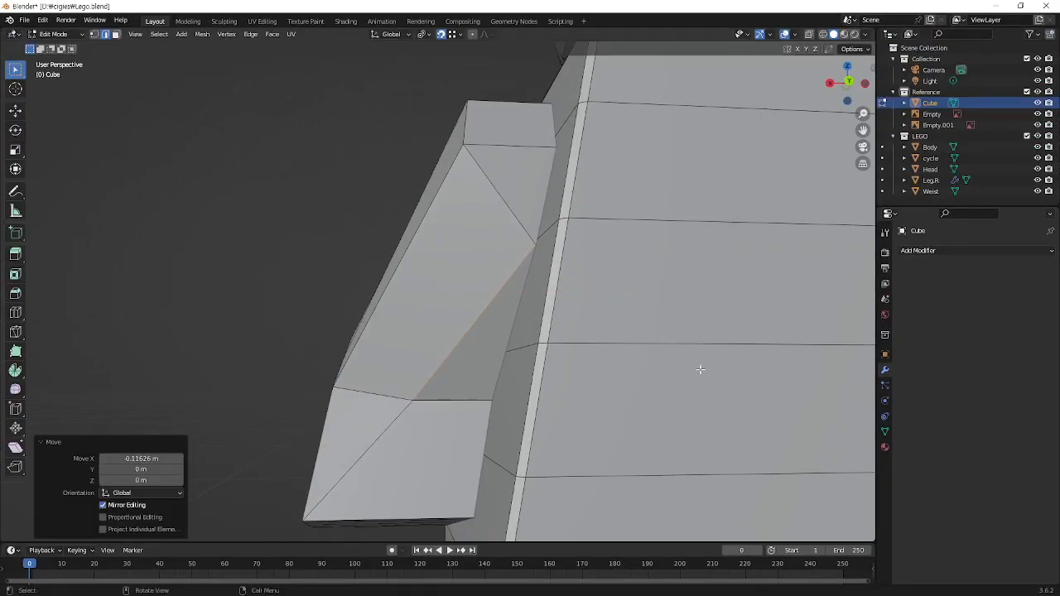
# Scale the selected front and back edges between shoulder and elbow to 0.511 along X, and check the arm's shape
pyautogui.press('s')
pyautogui.press('x')
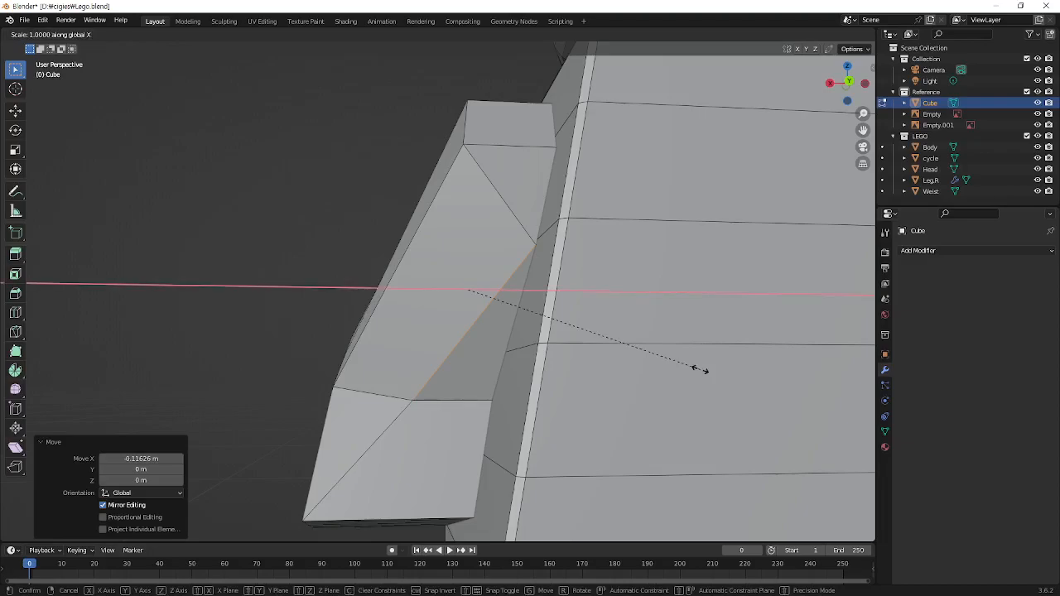
pyautogui.click(576, 350)
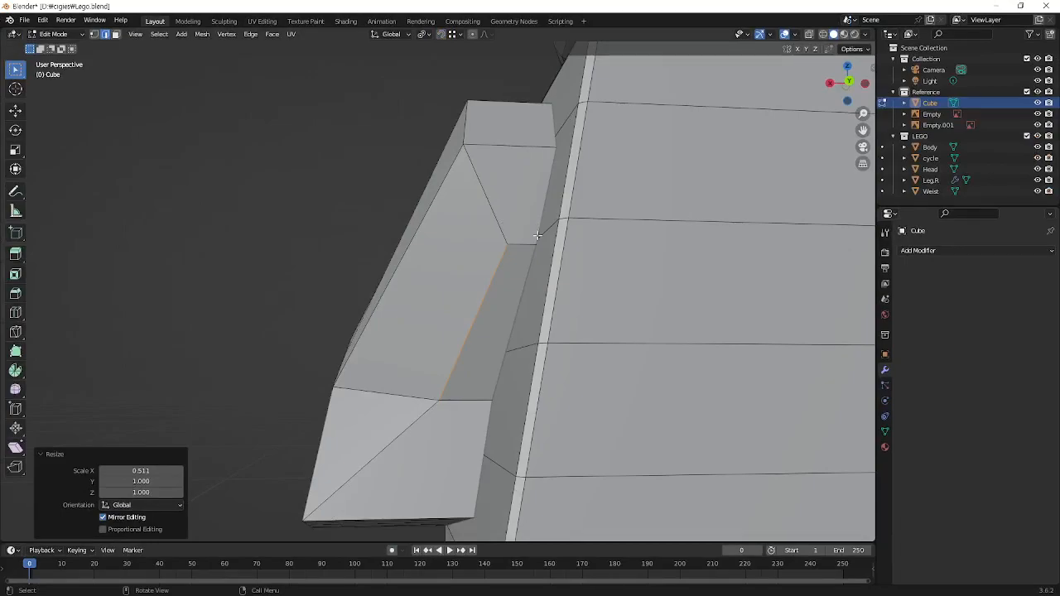
pyautogui.scroll(-6, 539, 237)
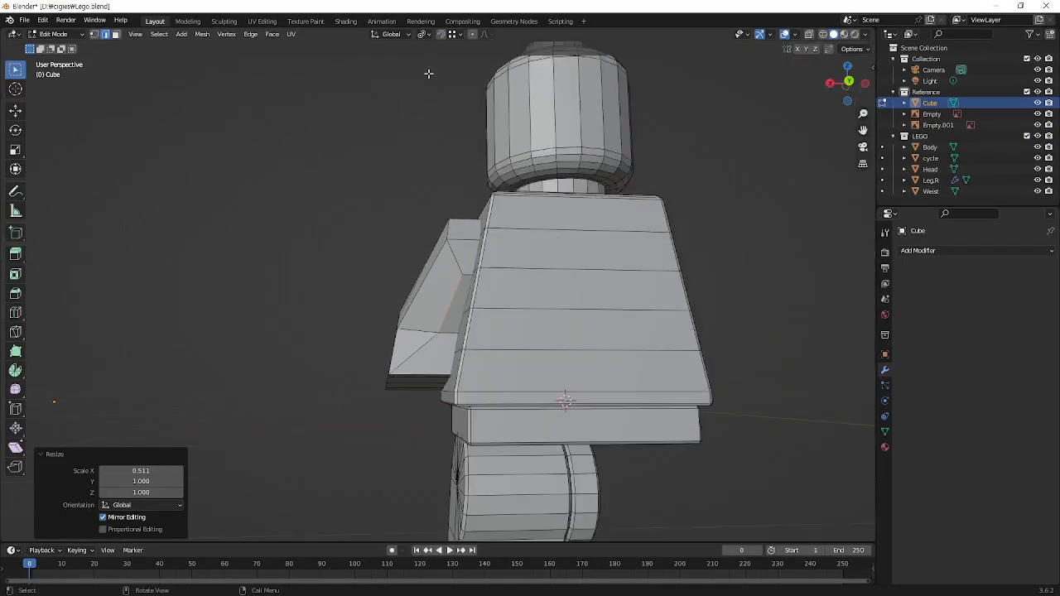
pyautogui.moveTo(419, 270); pyautogui.dragTo(478, 311, button='middle')
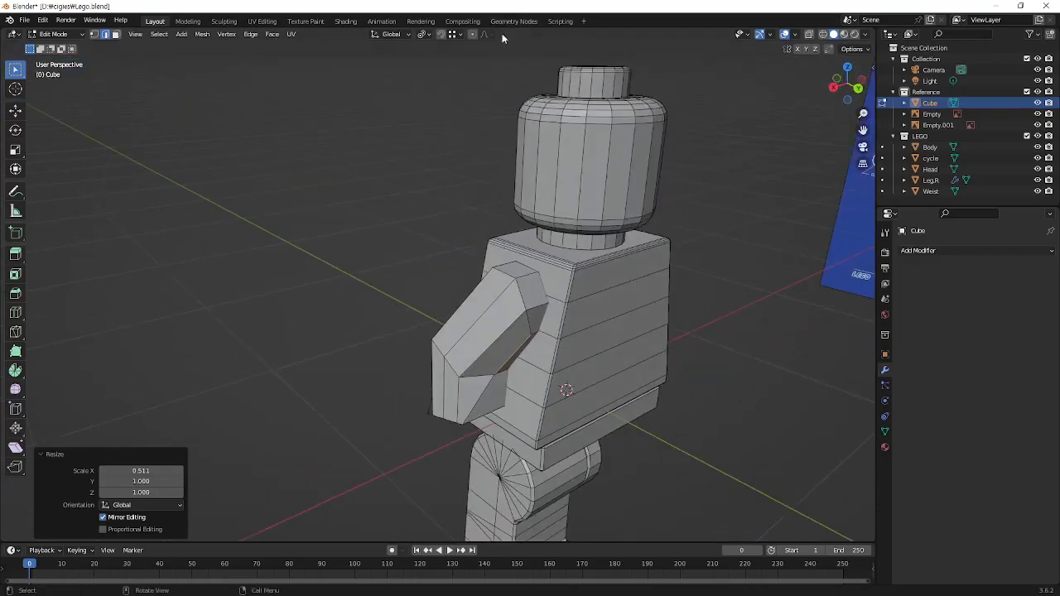
# Move the selected slanted edges between shoulder and elbow about 0.024 m along X, away from the torso
pyautogui.moveTo(524, 338); pyautogui.dragTo(486, 324, button='middle')
pyautogui.scroll(3, 486, 358)
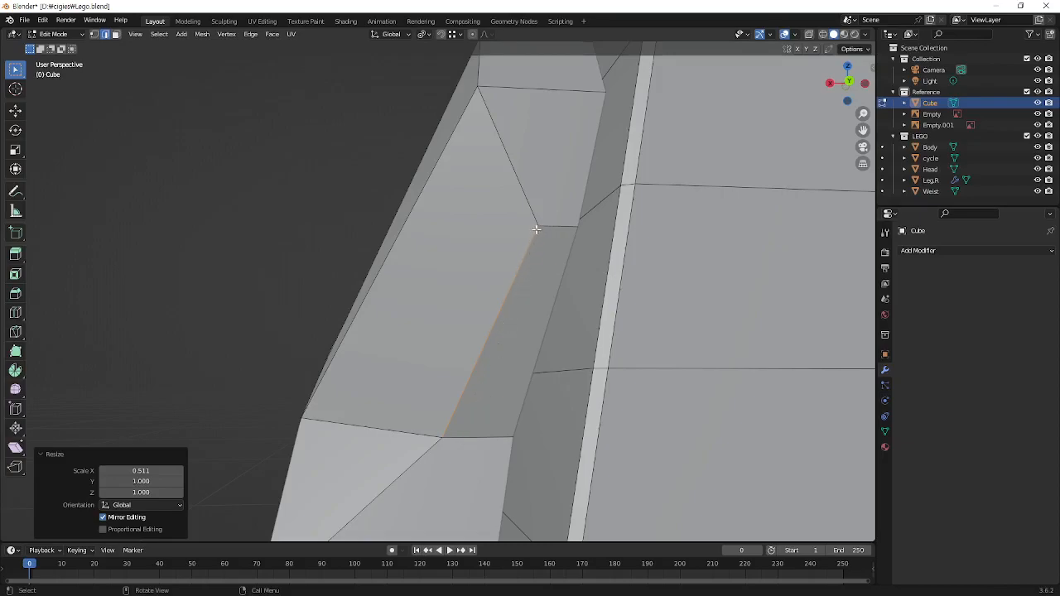
pyautogui.press('g')
pyautogui.press('x')
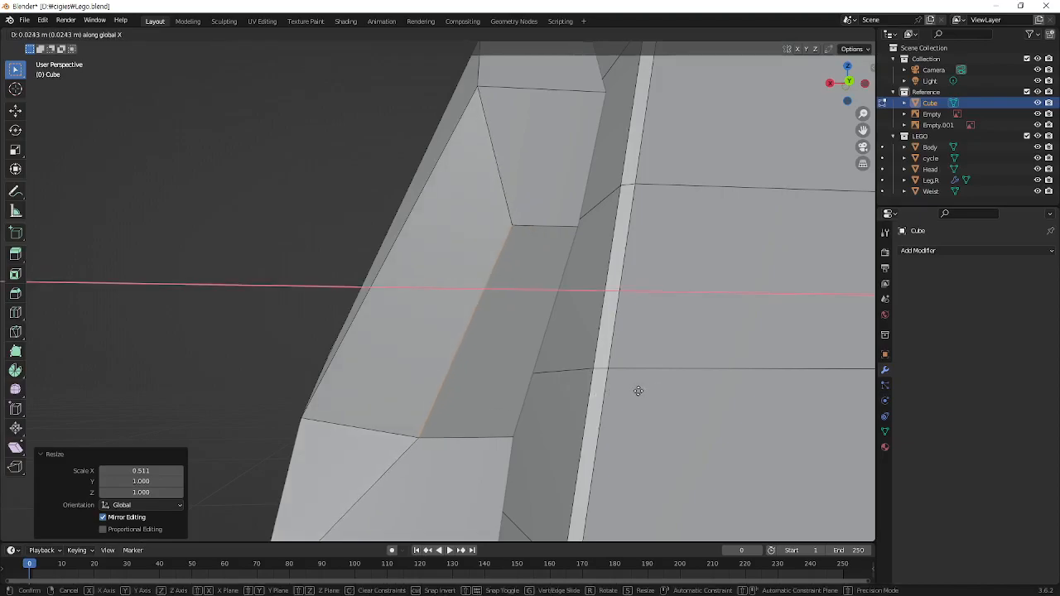
pyautogui.click(638, 391)
# Fine-tune the same slanted edges along X, first by about -0.013 m and then by about 0.009 m
pyautogui.moveTo(637, 391); pyautogui.dragTo(475, 336, button='middle')
pyautogui.moveTo(453, 278); pyautogui.dragTo(424, 350, button='middle')
pyautogui.moveTo(465, 250); pyautogui.dragTo(514, 277, button='middle')
pyautogui.press('g')
pyautogui.press('x')
pyautogui.click(516, 275)
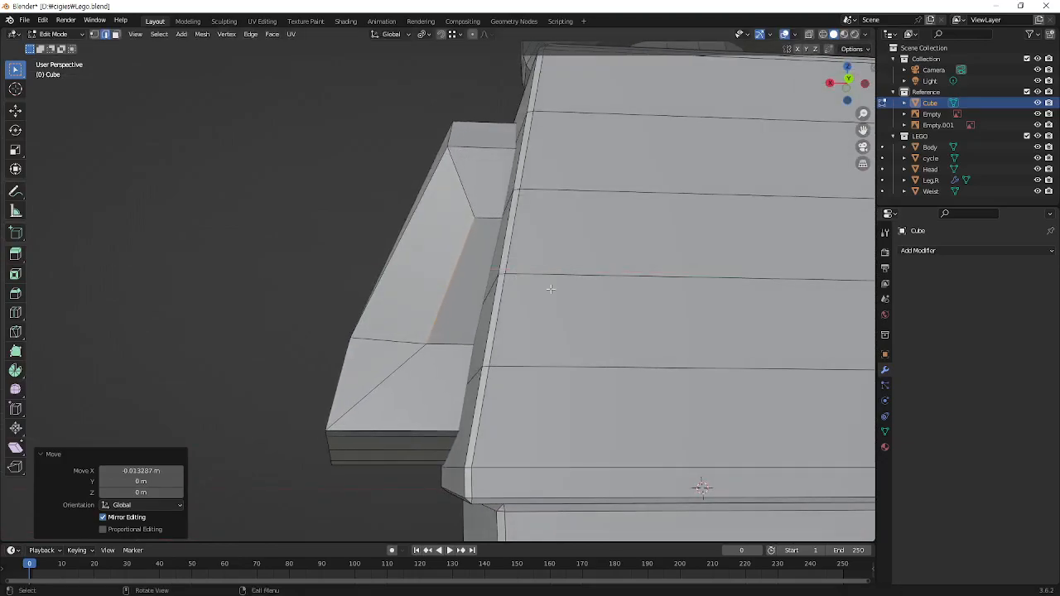
pyautogui.press('g')
pyautogui.press('x')
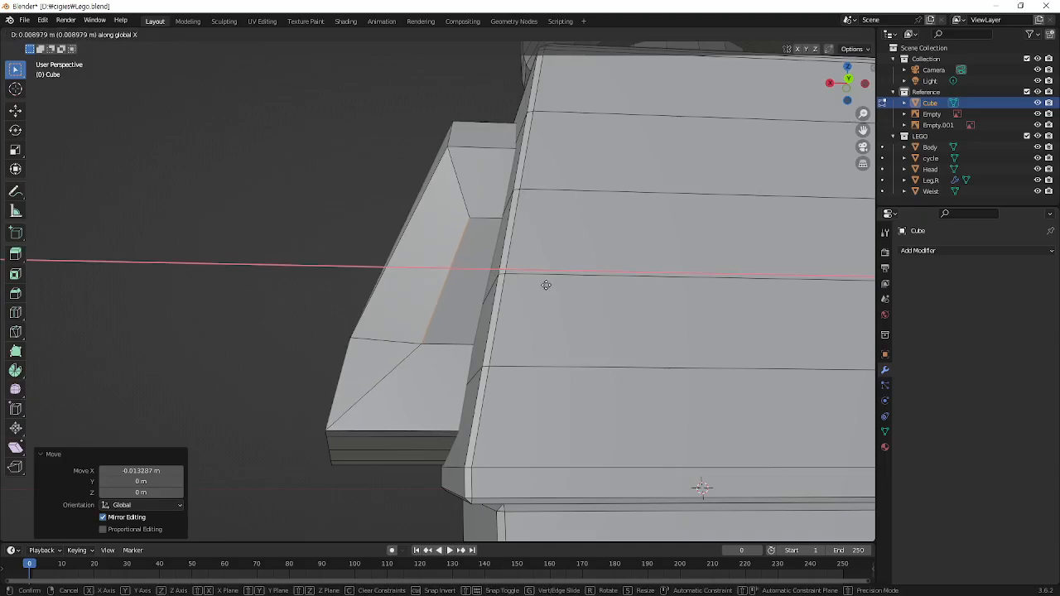
pyautogui.click(547, 285)
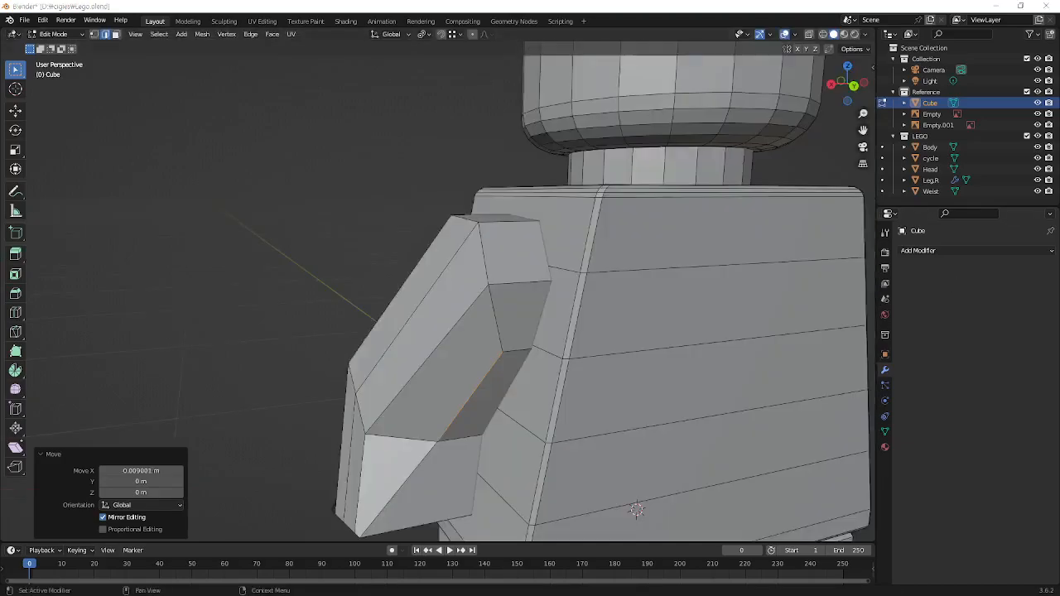
# Select the front and back outer corner edges of the upper arm and move them about -0.023 m along X
pyautogui.click(452, 337)
pyautogui.moveTo(469, 356); pyautogui.dragTo(376, 315, button='middle')
pyautogui.click(492, 339)
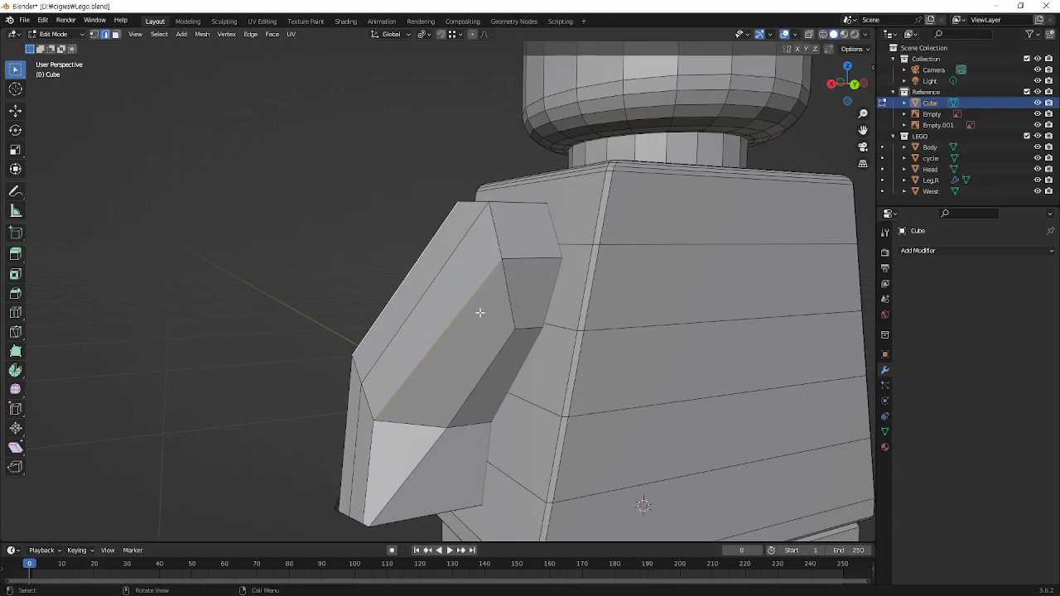
pyautogui.scroll(3, 488, 322)
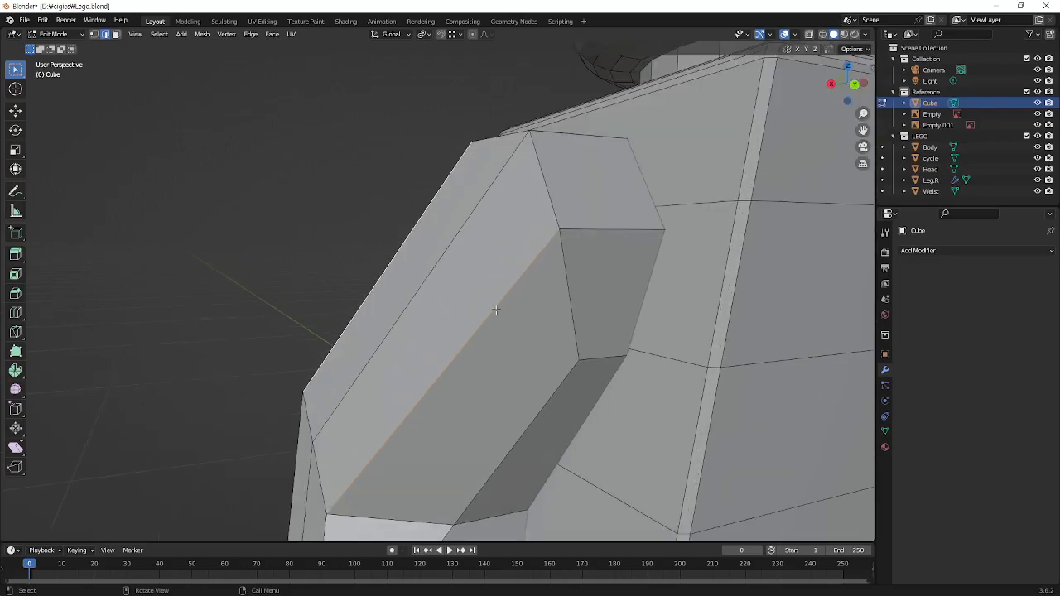
pyautogui.keyDown('shift'); pyautogui.click(376, 283); pyautogui.keyUp('shift')
pyautogui.keyDown('shift'); pyautogui.click(394, 248); pyautogui.keyUp('shift')
pyautogui.keyDown('shift'); pyautogui.click(479, 329); pyautogui.keyUp('shift')
pyautogui.moveTo(479, 329); pyautogui.dragTo(377, 373, button='middle')
pyautogui.scroll(2, 377, 373)
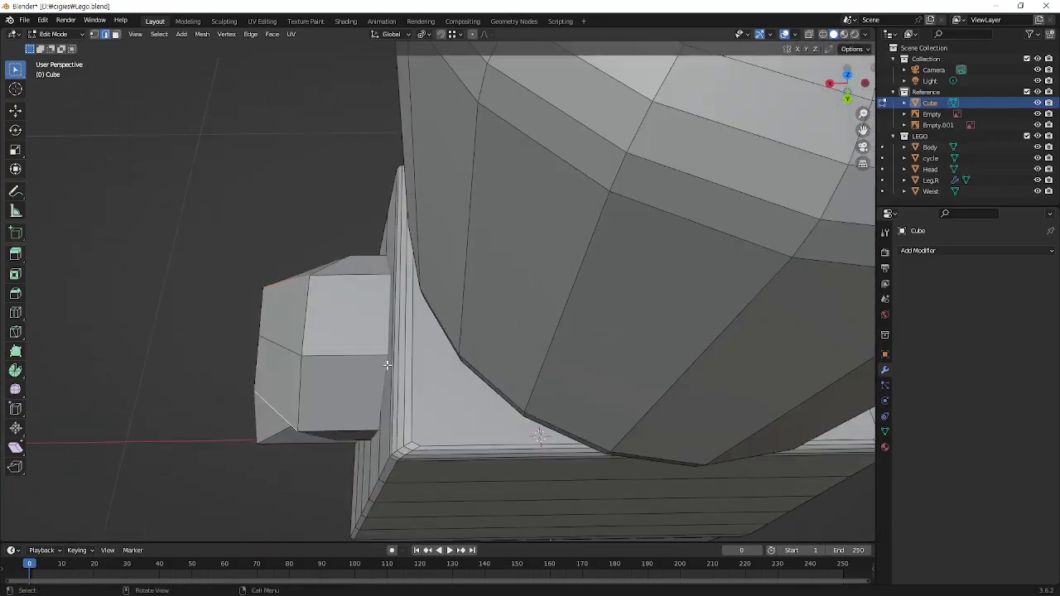
pyautogui.press('g')
pyautogui.press('x')
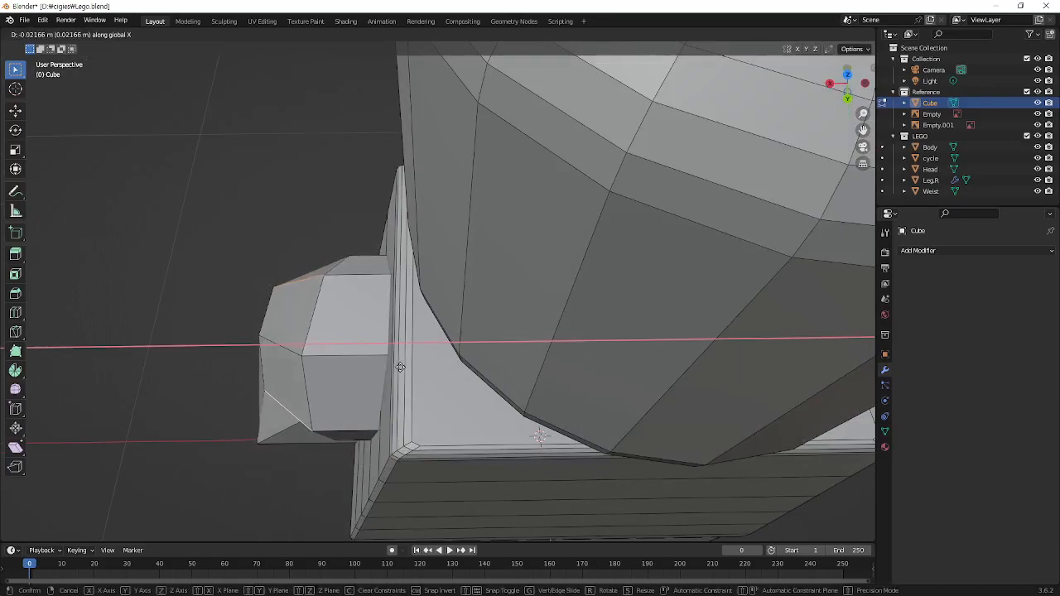
pyautogui.click(401, 367)
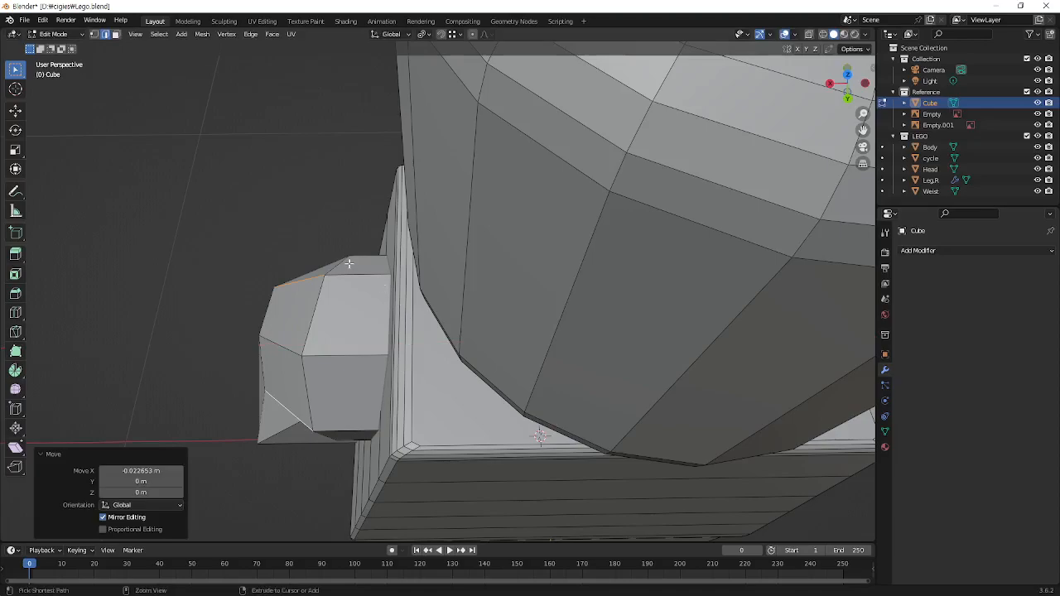
pyautogui.moveTo(314, 281); pyautogui.dragTo(300, 406)
pyautogui.press('Escape')
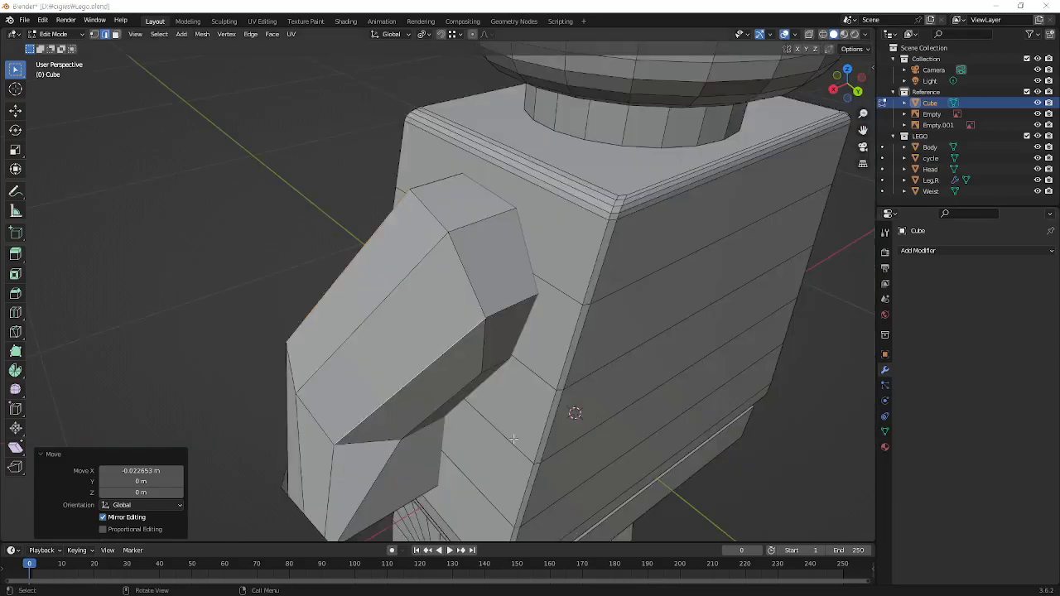
# Select the frontmost and rearmost edges of the arm's bottom end and scale them to 0.332 along X
pyautogui.moveTo(560, 400); pyautogui.dragTo(650, 282, button='middle')
pyautogui.moveTo(583, 257); pyautogui.dragTo(503, 340, button='middle')
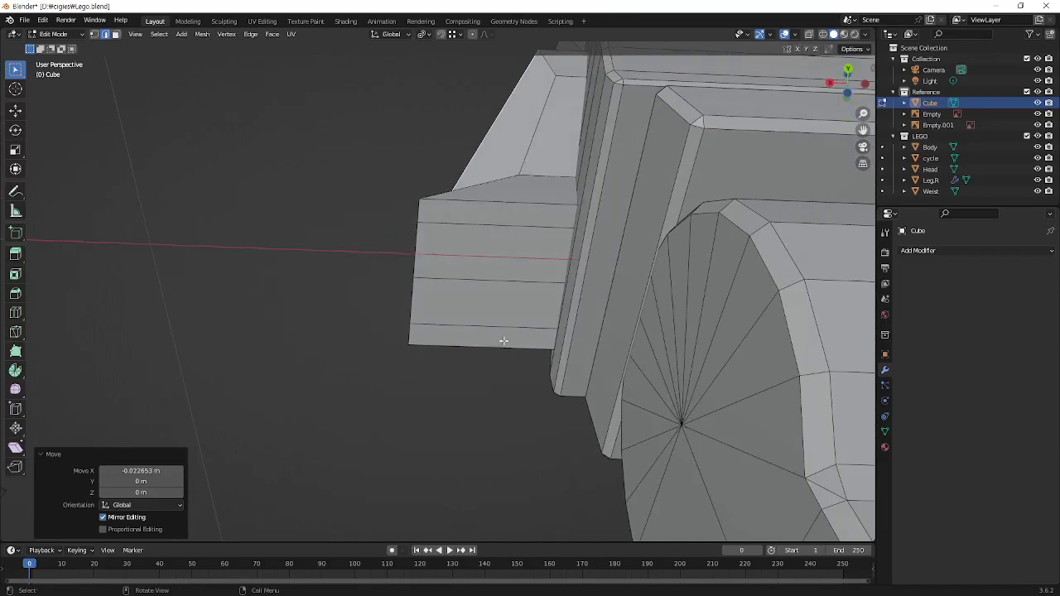
pyautogui.moveTo(568, 288); pyautogui.dragTo(484, 137, button='middle')
pyautogui.scroll(2, 562, 249)
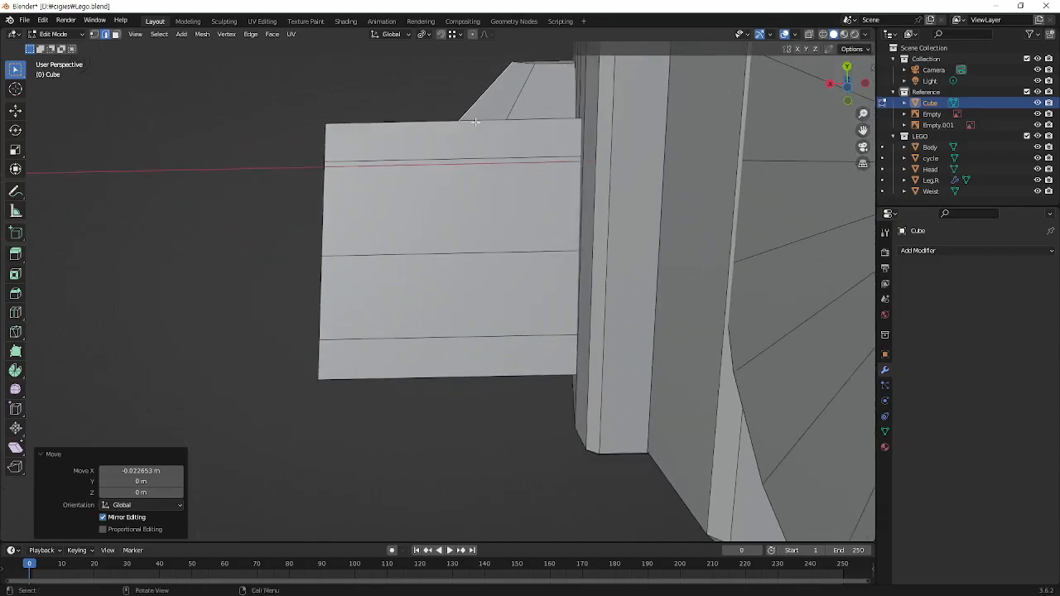
pyautogui.click(475, 121)
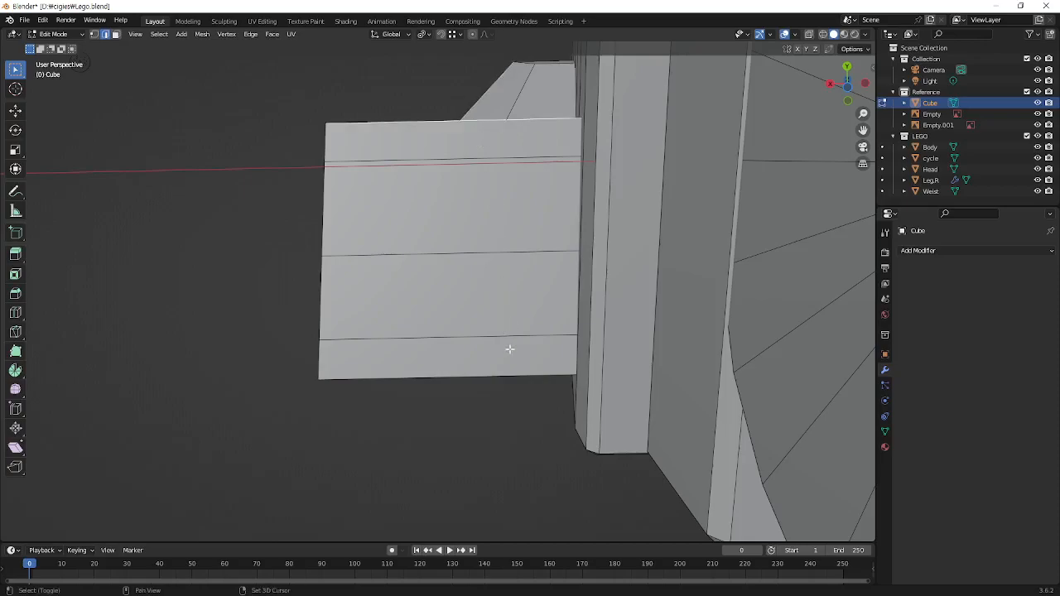
pyautogui.keyDown('shift'); pyautogui.click(508, 374); pyautogui.keyUp('shift')
pyautogui.moveTo(516, 362); pyautogui.dragTo(676, 348, button='middle')
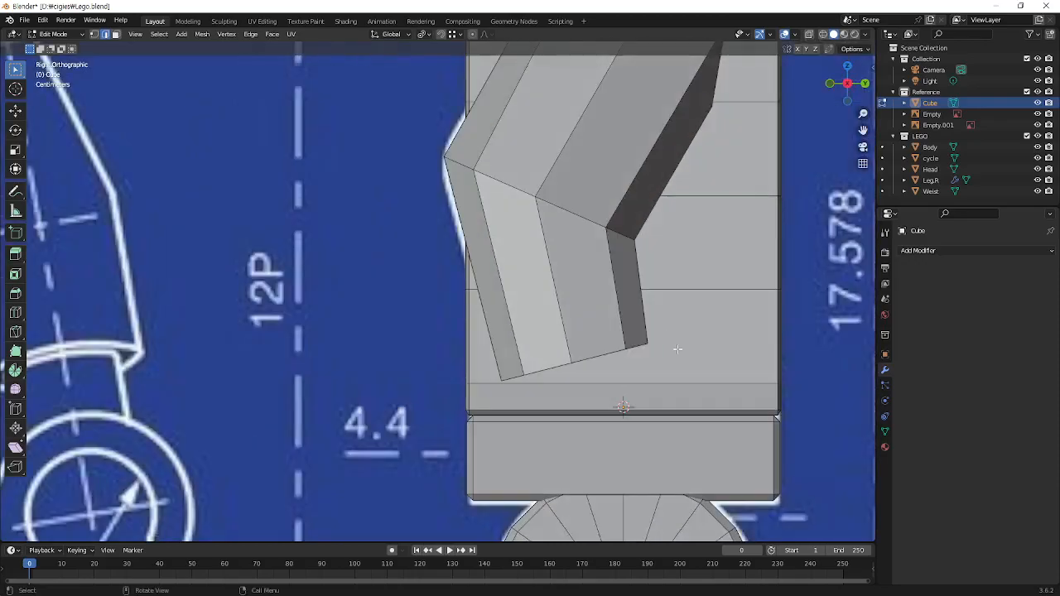
pyautogui.moveTo(669, 342)
pyautogui.keyDown('shift'); pyautogui.mouseDown()
pyautogui.moveTo(531, 389)
pyautogui.moveTo(466, 394)
pyautogui.mouseUp(); pyautogui.keyUp('shift')
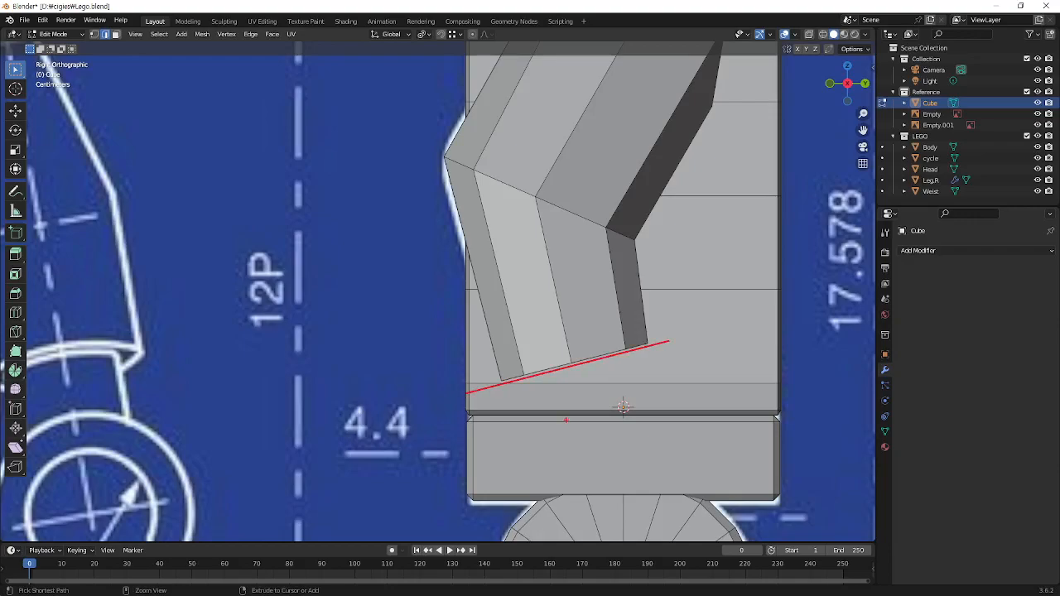
pyautogui.moveTo(622, 374); pyautogui.dragTo(535, 256, button='middle')
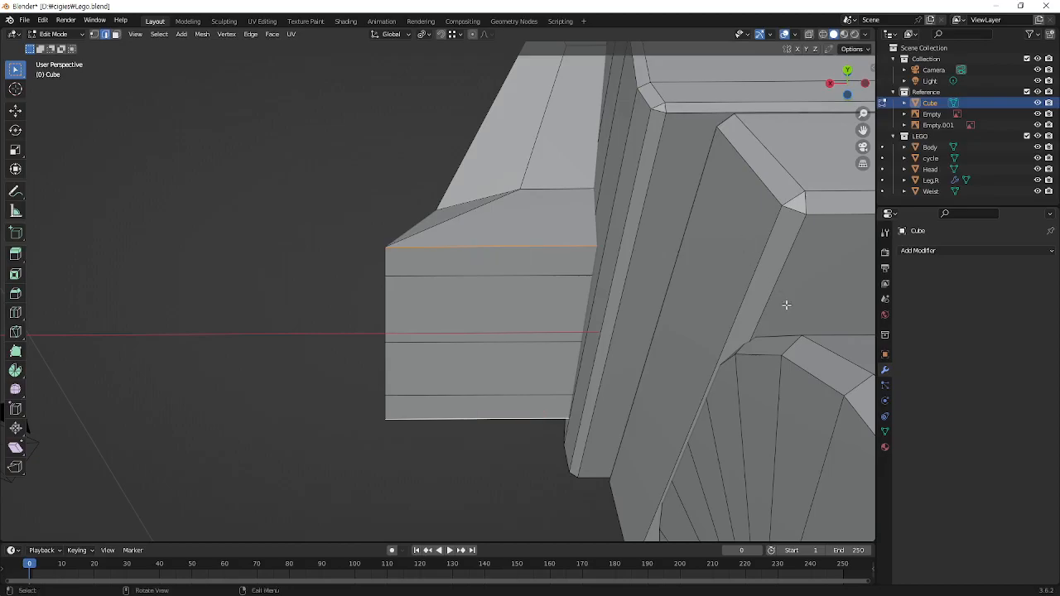
pyautogui.press('s')
pyautogui.press('x')
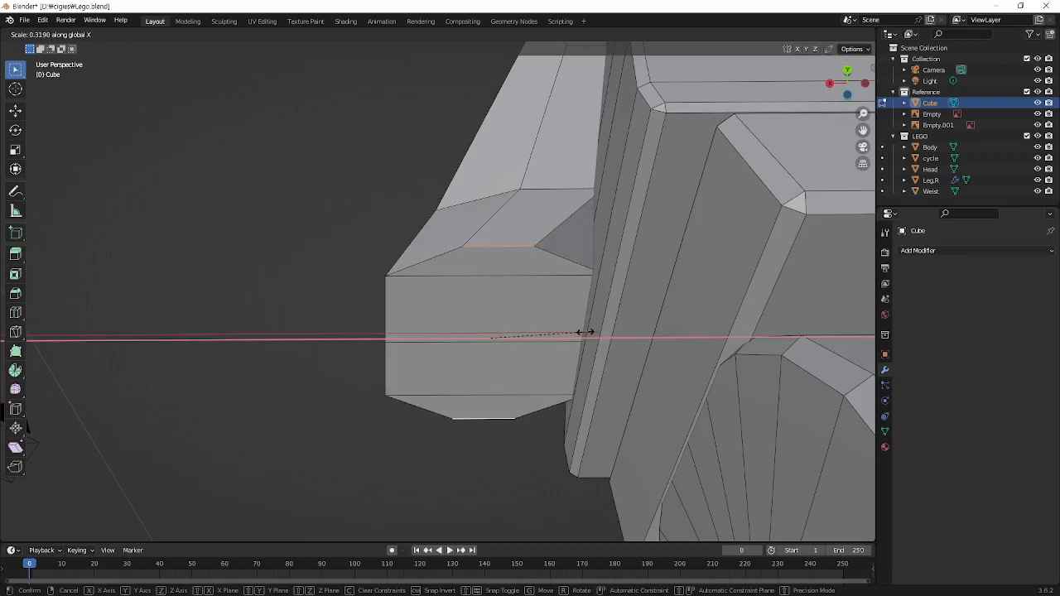
pyautogui.click(589, 332)
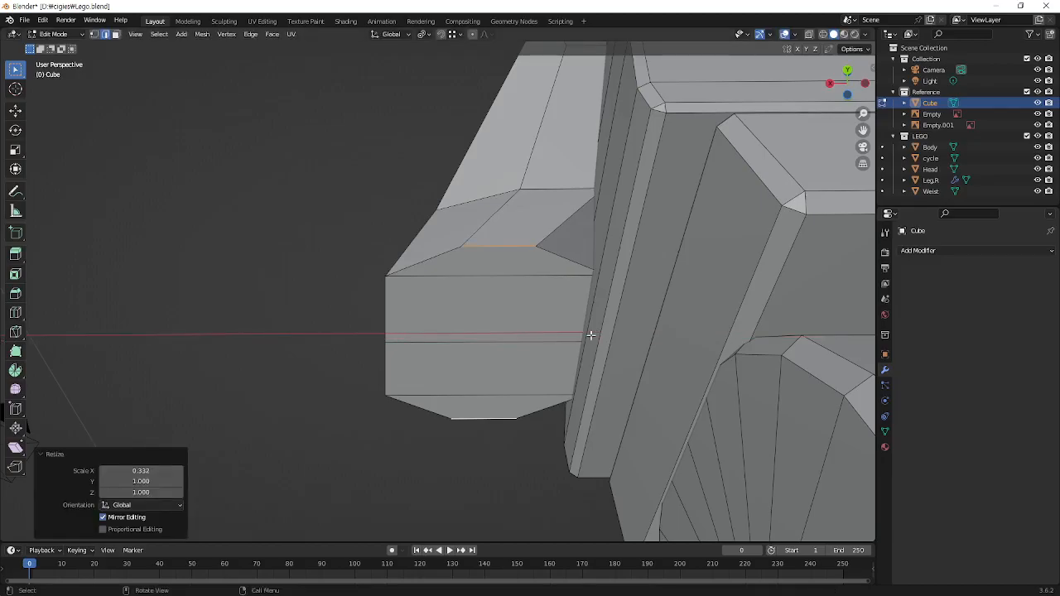
# Select the two bottom edges just inside the front and rear ones and scale them to 0.804 along X to round the end
pyautogui.click(494, 275)
pyautogui.keyDown('shift'); pyautogui.click(503, 394); pyautogui.keyUp('shift')
pyautogui.press('s')
pyautogui.press('x')
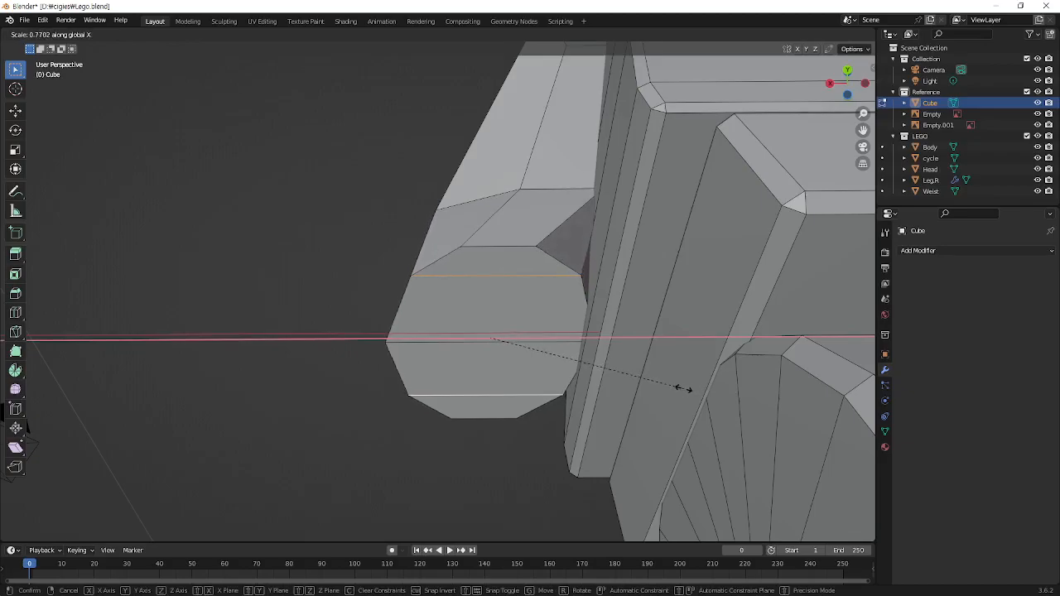
pyautogui.click(686, 387)
pyautogui.moveTo(629, 282); pyautogui.dragTo(525, 173, button='middle')
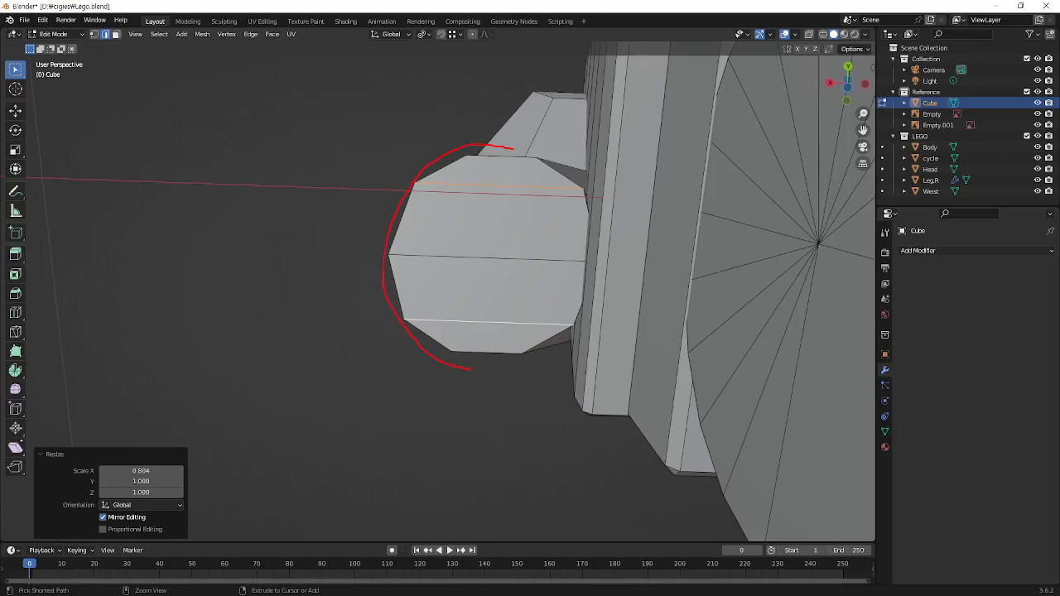
pyautogui.moveTo(567, 346)
pyautogui.mouseDown()
pyautogui.moveTo(593, 214)
pyautogui.moveTo(522, 152)
pyautogui.mouseUp()
pyautogui.press('Escape')
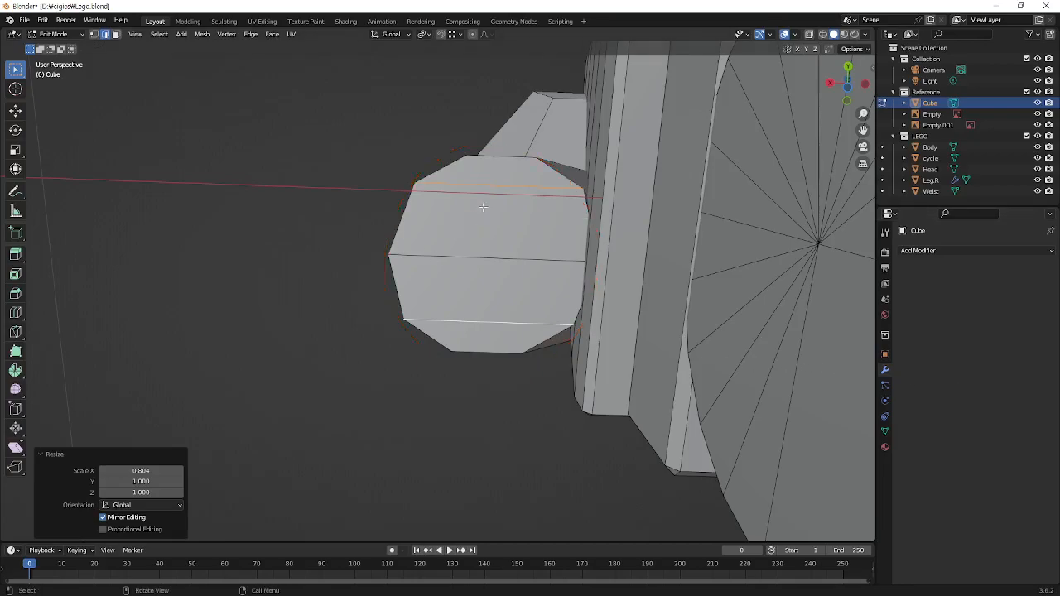
# Narrow the outermost bottom edges slightly along X, and scale the neighbouring inner pair to 0.993 along X
pyautogui.click(496, 160)
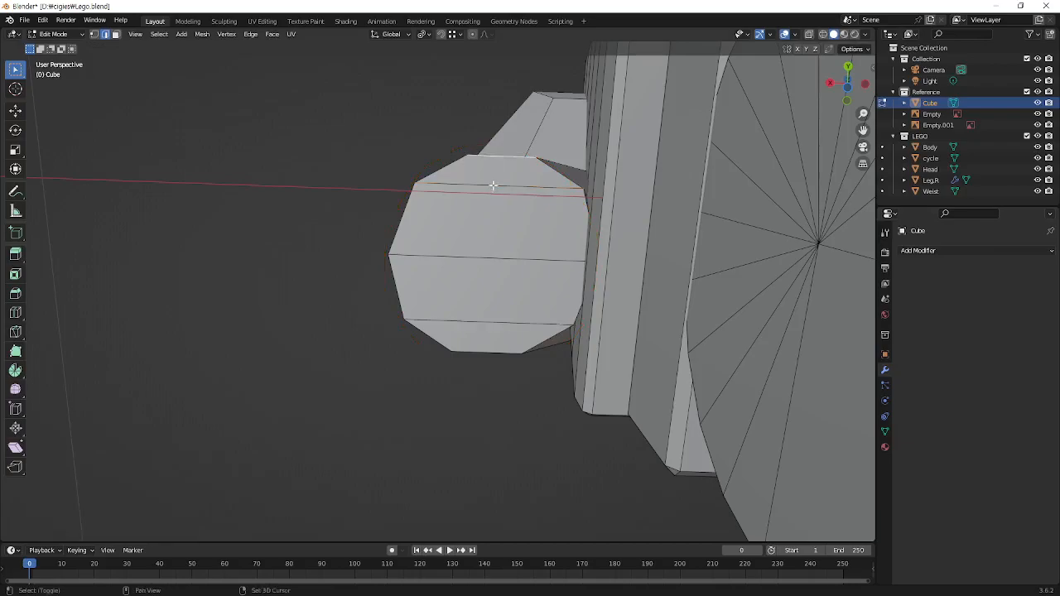
pyautogui.keyDown('shift'); pyautogui.click(499, 351); pyautogui.keyUp('shift')
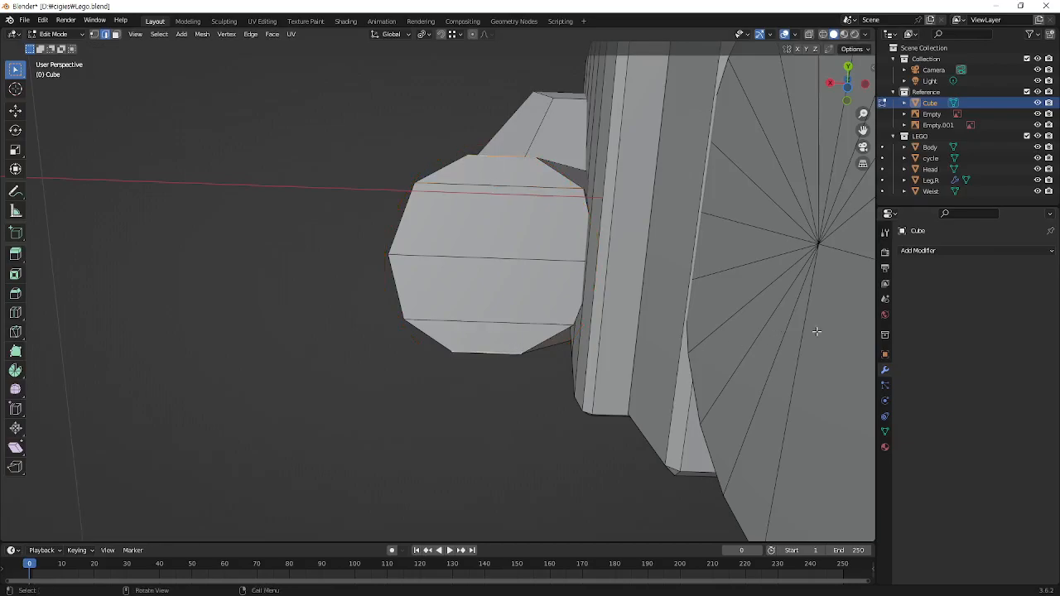
pyautogui.press('s')
pyautogui.press('x')
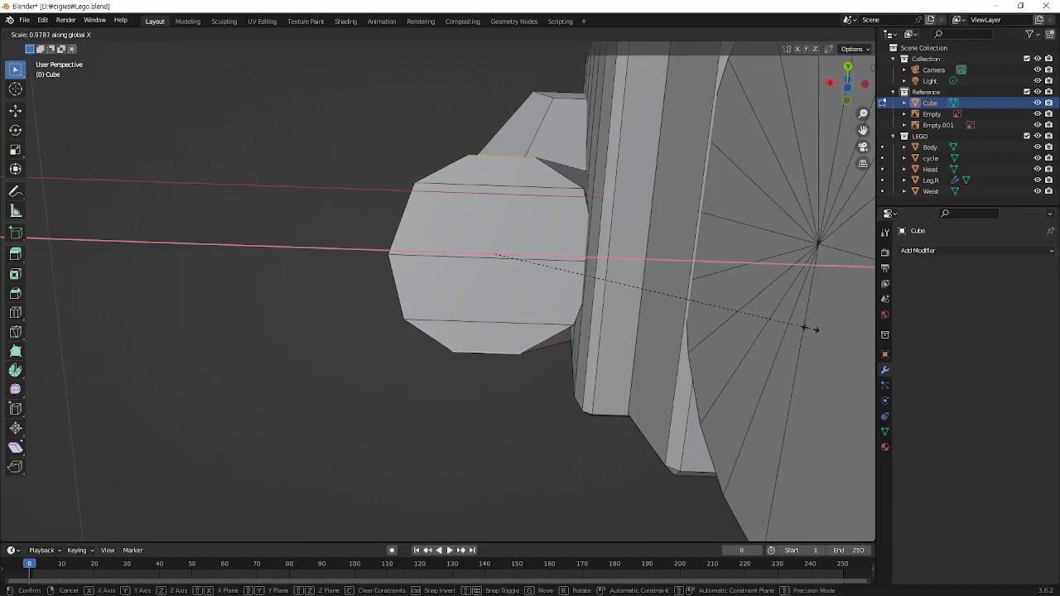
pyautogui.click(810, 329)
pyautogui.keyDown('shift'); pyautogui.click(496, 189); pyautogui.keyUp('shift')
pyautogui.keyDown('shift'); pyautogui.click(483, 322); pyautogui.keyUp('shift')
pyautogui.press('s')
pyautogui.press('x')
pyautogui.click(801, 306)
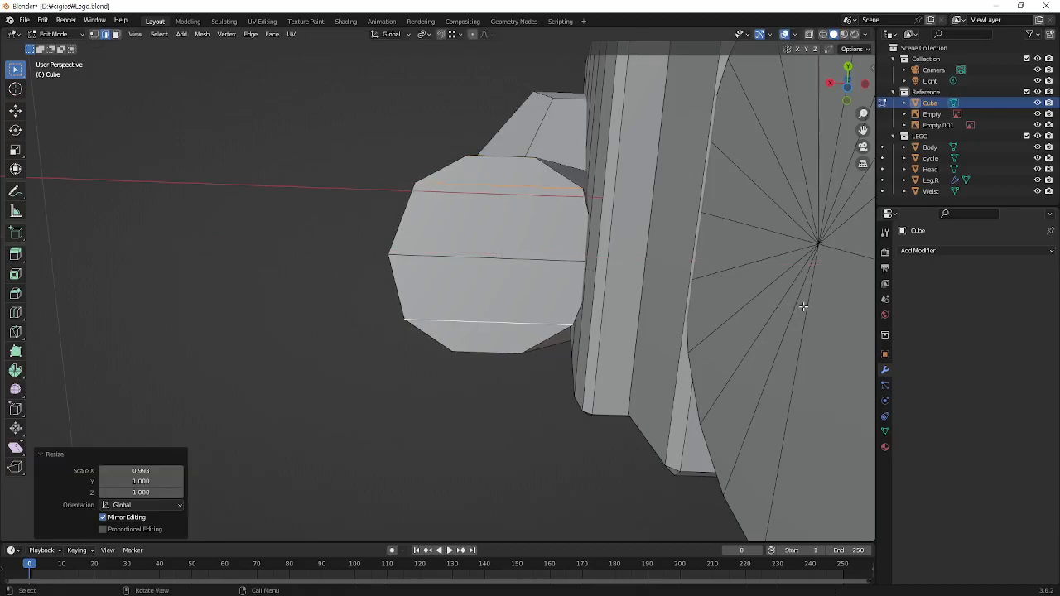
# Switch to face selection and select all four faces of the arm's bottom end
pyautogui.moveTo(655, 266); pyautogui.dragTo(594, 321, button='middle')
pyautogui.click(516, 440)
pyautogui.press('3')
pyautogui.click(500, 251)
pyautogui.keyDown('shift'); pyautogui.click(510, 307); pyautogui.keyUp('shift')
pyautogui.keyDown('shift'); pyautogui.click(514, 345); pyautogui.keyUp('shift')
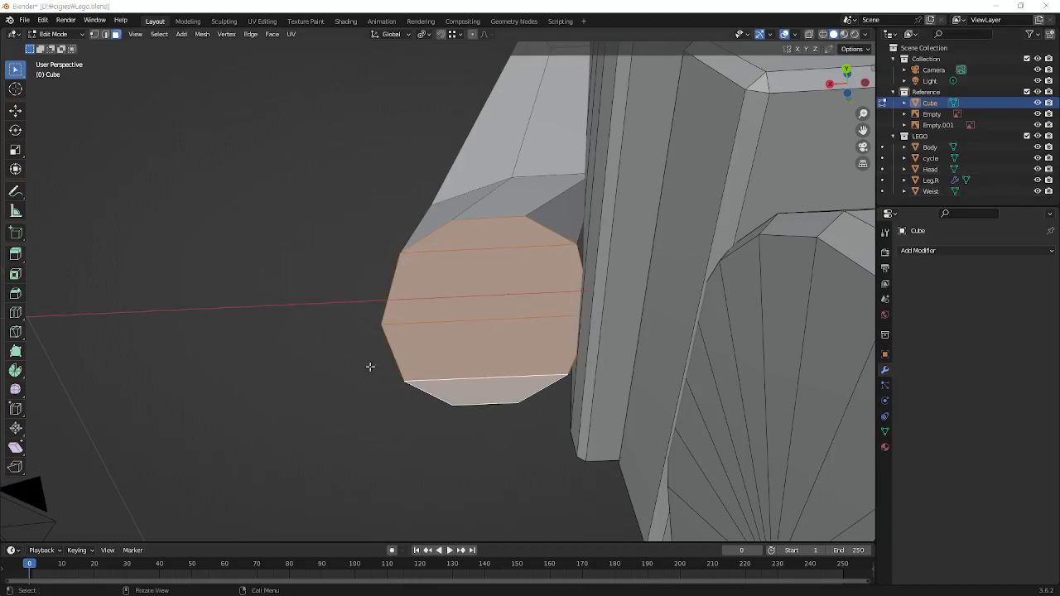
pyautogui.keyDown('alt'); pyautogui.moveTo(539, 274); pyautogui.dragTo(498, 292, button='middle'); pyautogui.keyUp('alt')
pyautogui.click(502, 288)
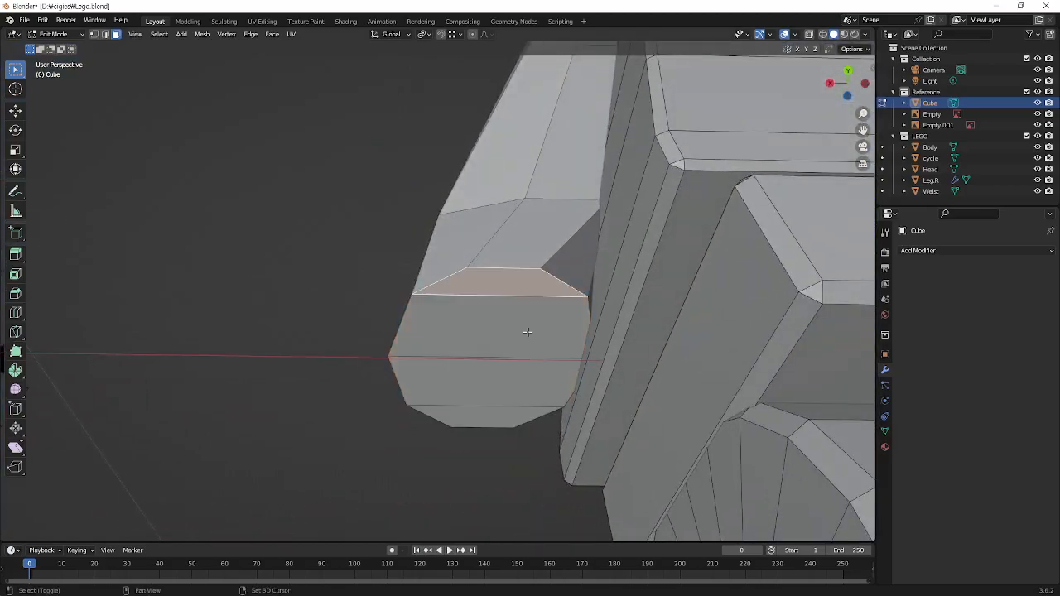
pyautogui.keyDown('shift'); pyautogui.click(528, 332); pyautogui.keyUp('shift')
pyautogui.keyDown('shift'); pyautogui.click(514, 392); pyautogui.keyUp('shift')
pyautogui.keyDown('shift'); pyautogui.click(506, 414); pyautogui.keyUp('shift')
# Turn on X-ray in the right side view and compare the arm's slanted bottom end with the side-view outline
pyautogui.moveTo(664, 281); pyautogui.dragTo(637, 294, button='middle')
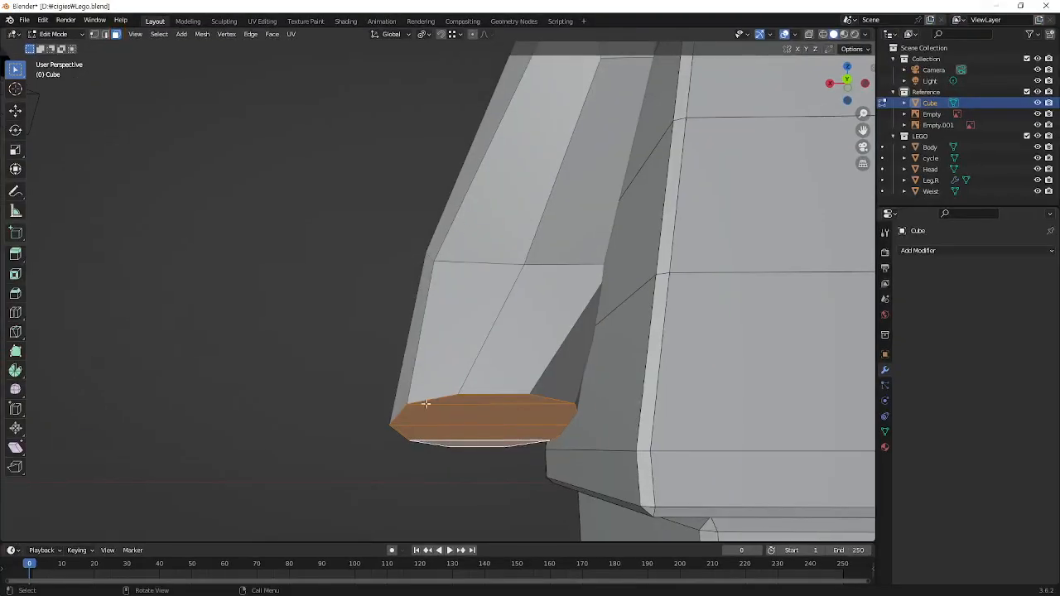
pyautogui.moveTo(571, 374); pyautogui.dragTo(674, 418, button='middle')
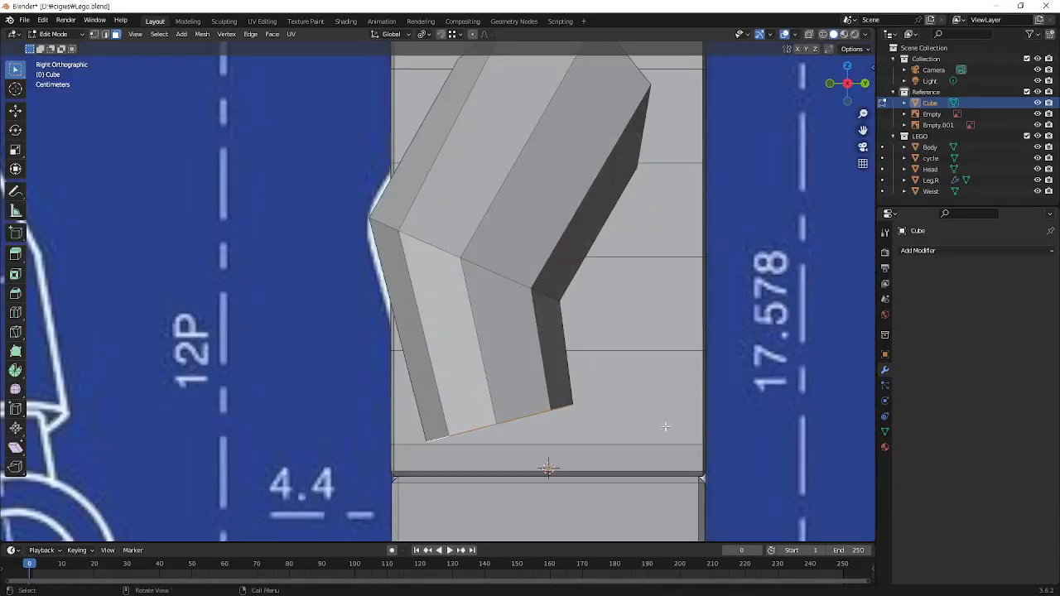
pyautogui.click(809, 34)
pyautogui.keyDown('shift'); pyautogui.moveTo(573, 435); pyautogui.dragTo(598, 329, button='middle'); pyautogui.keyUp('shift')
pyautogui.hotkey('ctrl', '2')
pyautogui.keyDown('shift'); pyautogui.moveTo(451, 338); pyautogui.dragTo(622, 291); pyautogui.keyUp('shift')
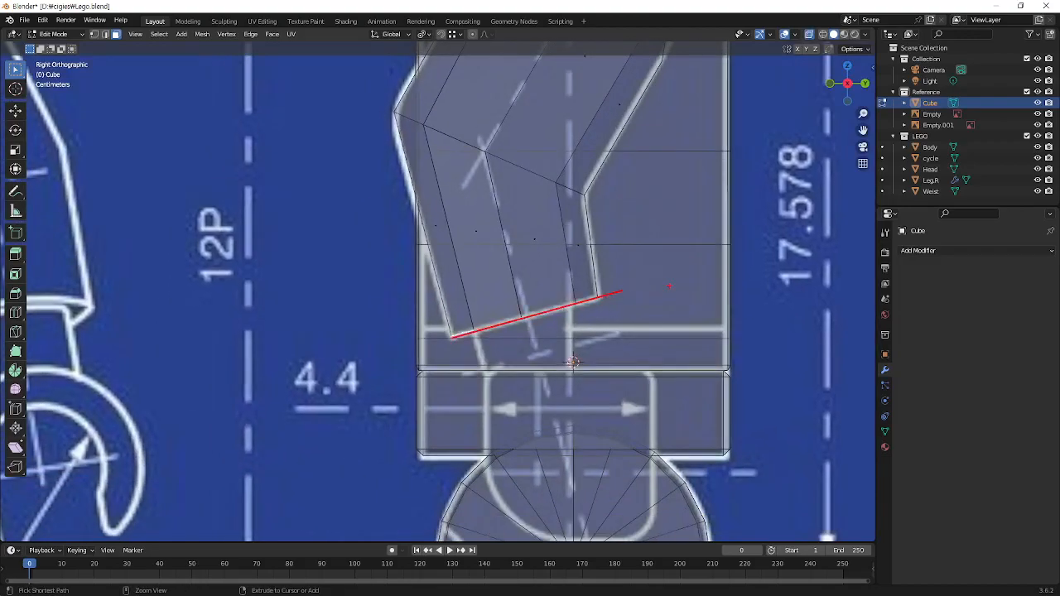
# In the front view, shear the arm's selected bottom-end faces by about 0.168 so they slant with the arm's lower outline
pyautogui.press('Escape')
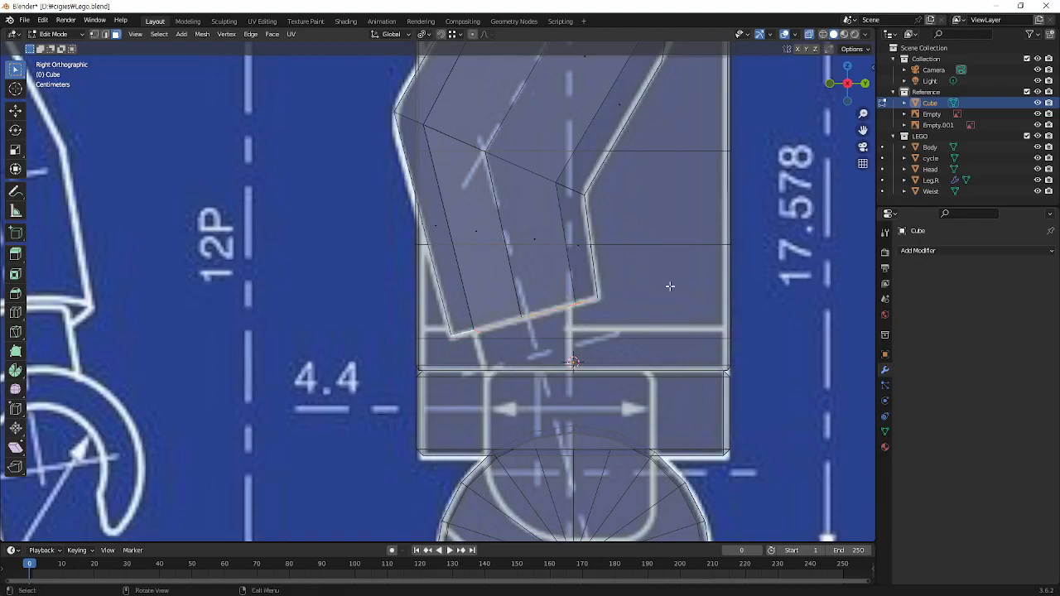
pyautogui.press('KP_1')
pyautogui.scroll(1, 459, 337)
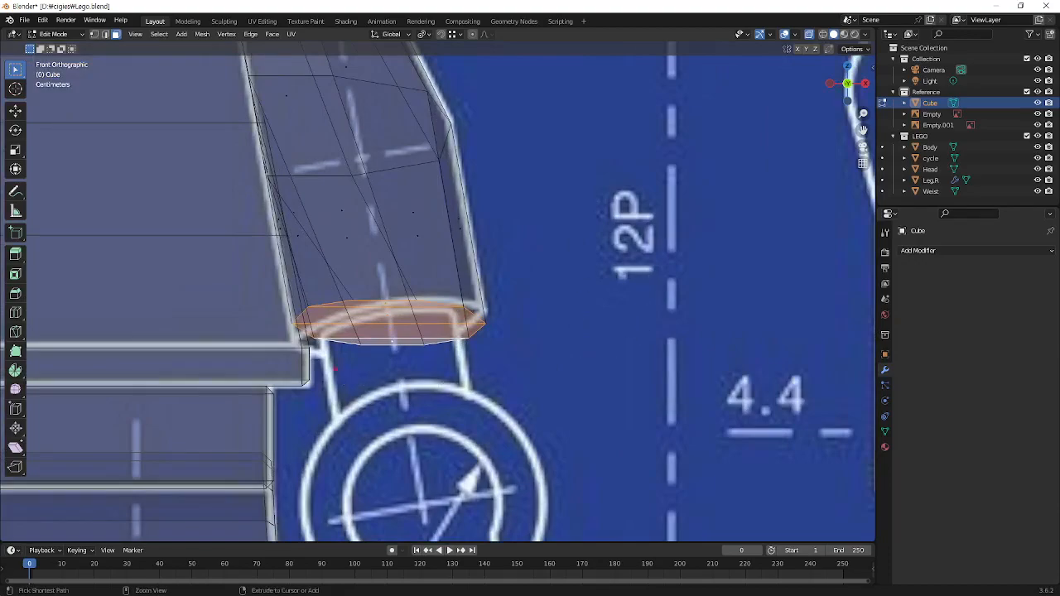
pyautogui.keyDown('shift'); pyautogui.moveTo(291, 343); pyautogui.dragTo(506, 304); pyautogui.keyUp('shift')
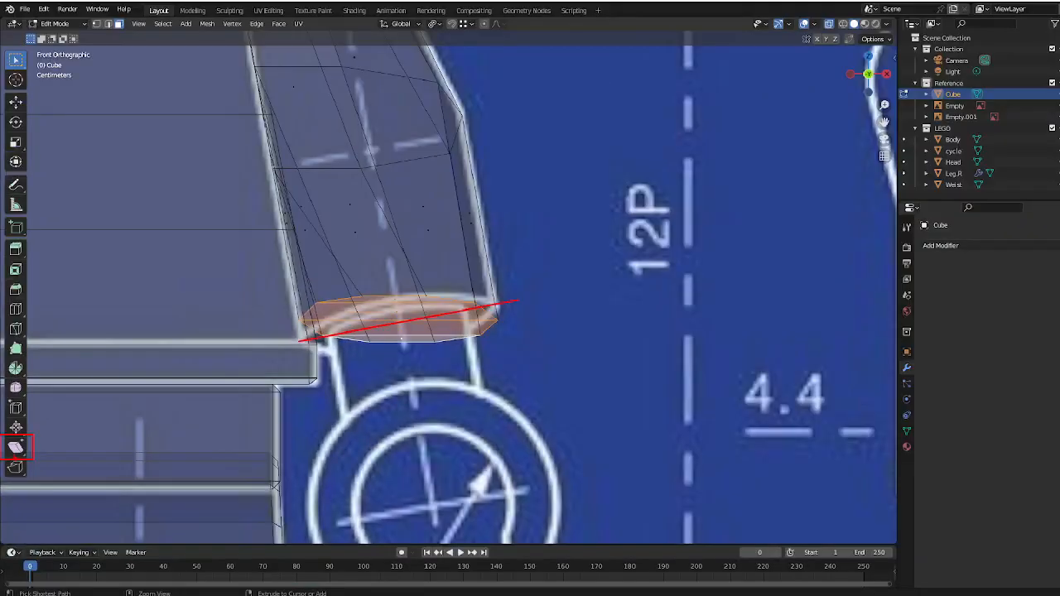
pyautogui.click(30, 426)
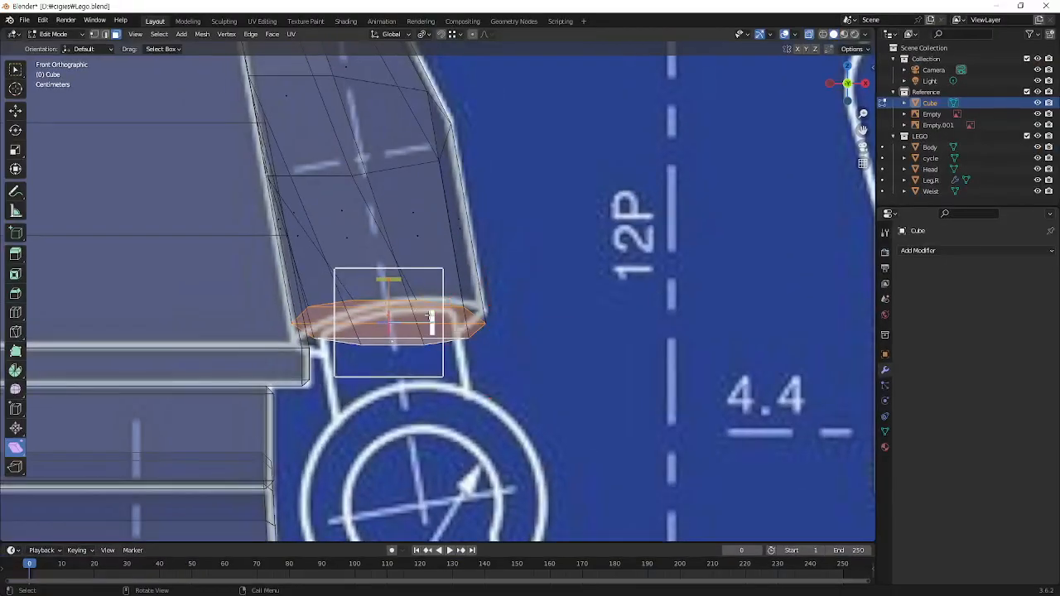
pyautogui.moveTo(430, 319); pyautogui.dragTo(430, 274)
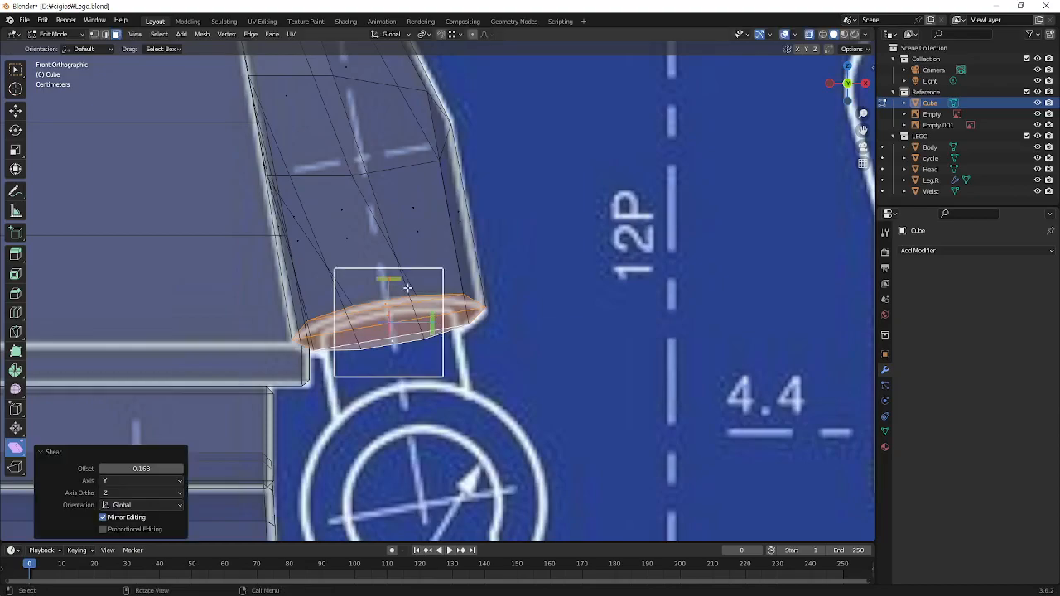
# Lower the sheared end faces about 0.005 m in the front view, and nudge them about 0.0015 m along Y in the side view
pyautogui.press('g')
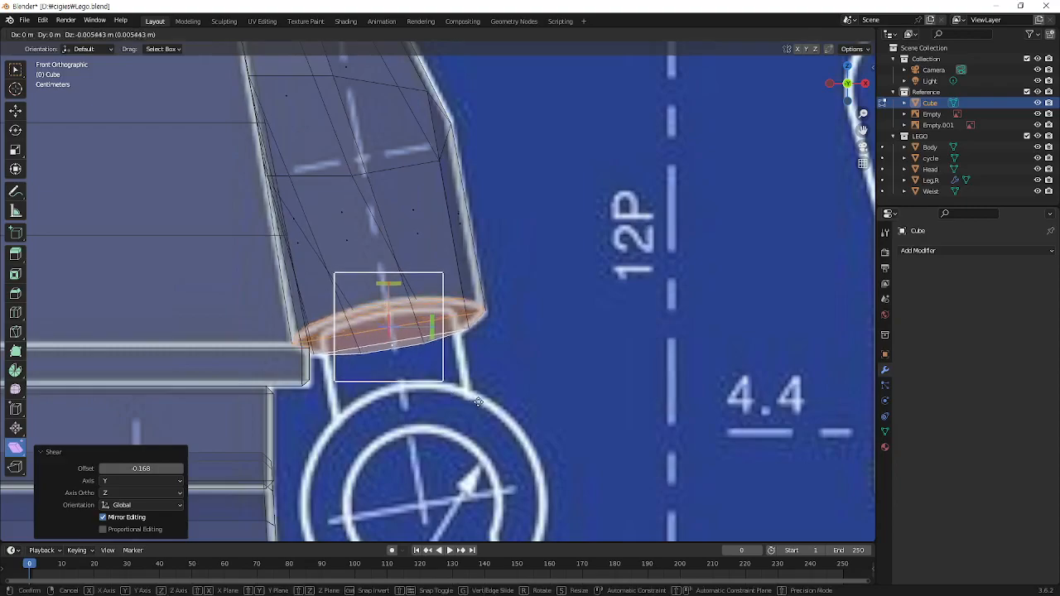
pyautogui.click(479, 403)
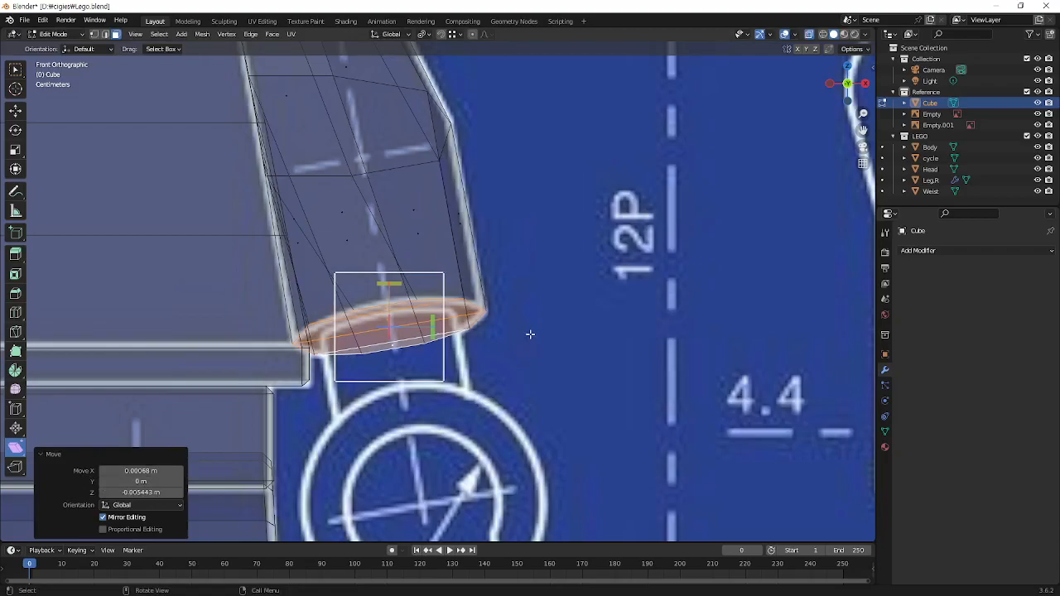
pyautogui.press('KP_3')
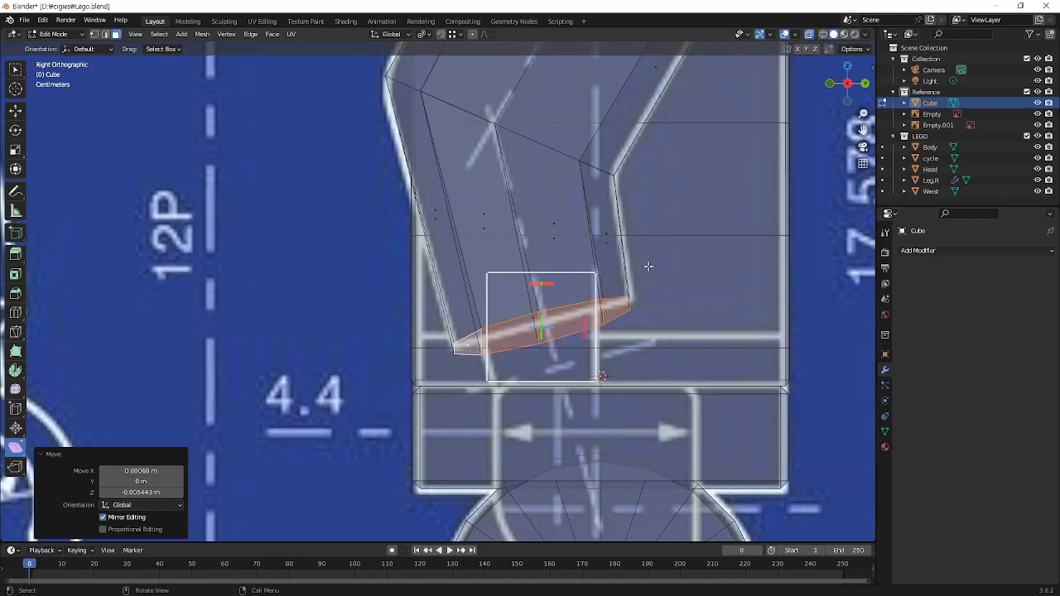
pyautogui.keyDown('shift'); pyautogui.moveTo(617, 180); pyautogui.dragTo(632, 306); pyautogui.keyUp('shift')
pyautogui.keyDown('shift'); pyautogui.moveTo(382, 82); pyautogui.dragTo(455, 352); pyautogui.keyUp('shift')
pyautogui.press('Escape')
pyautogui.press('g')
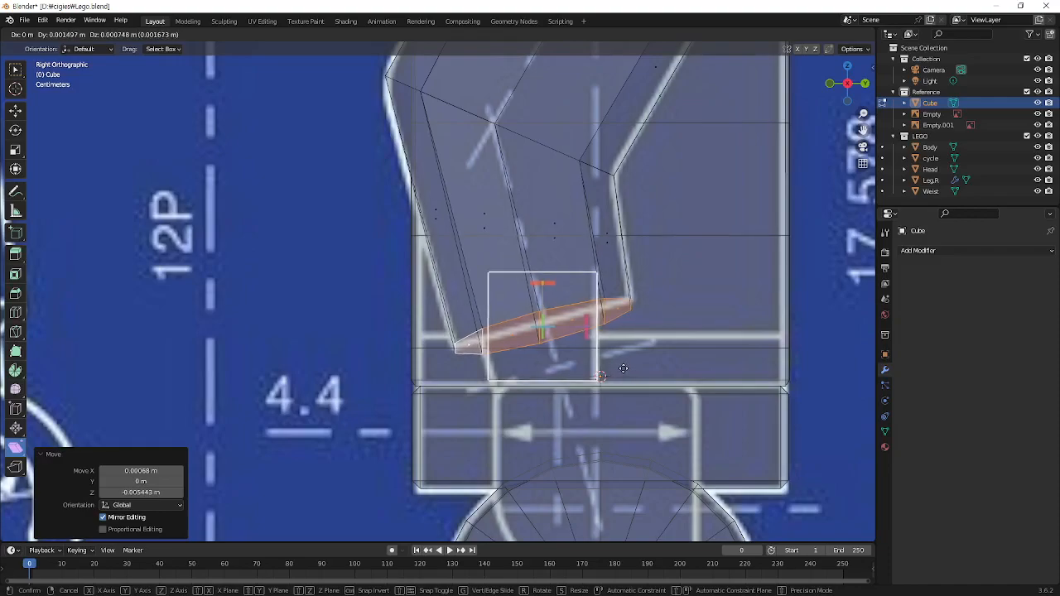
pyautogui.click(623, 368)
pyautogui.moveTo(667, 305); pyautogui.dragTo(559, 285, button='middle')
pyautogui.press('KP_1')
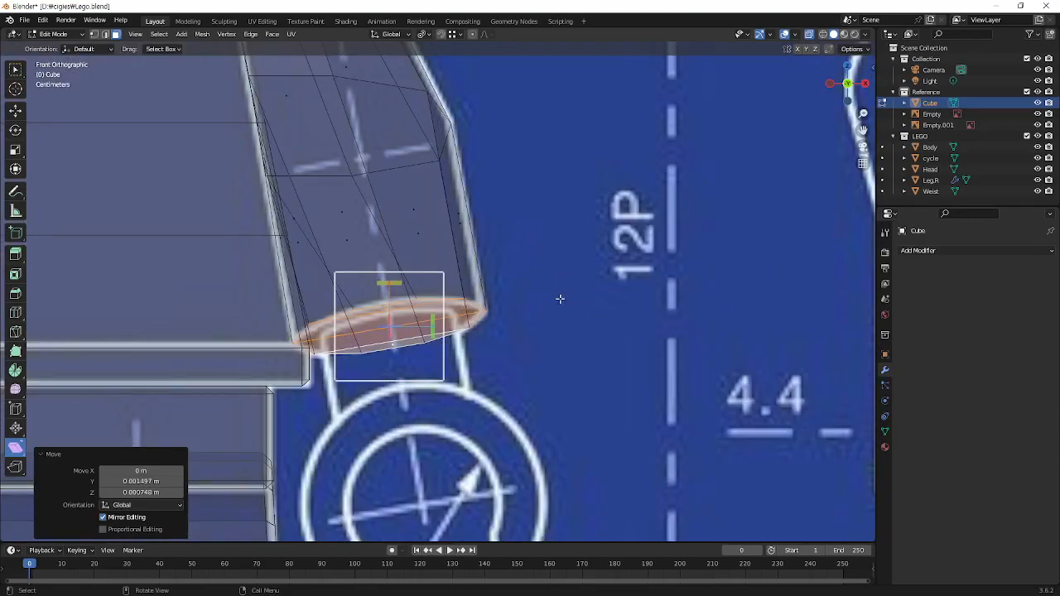
pyautogui.keyDown('shift'); pyautogui.moveTo(519, 295); pyautogui.dragTo(582, 296, button='middle'); pyautogui.keyUp('shift')
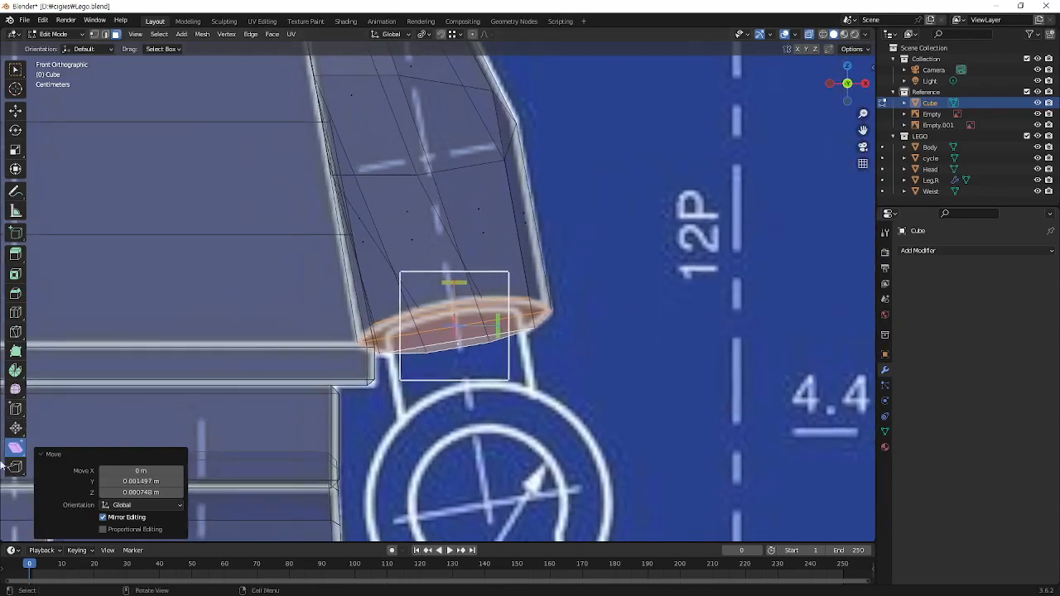
pyautogui.press('w')
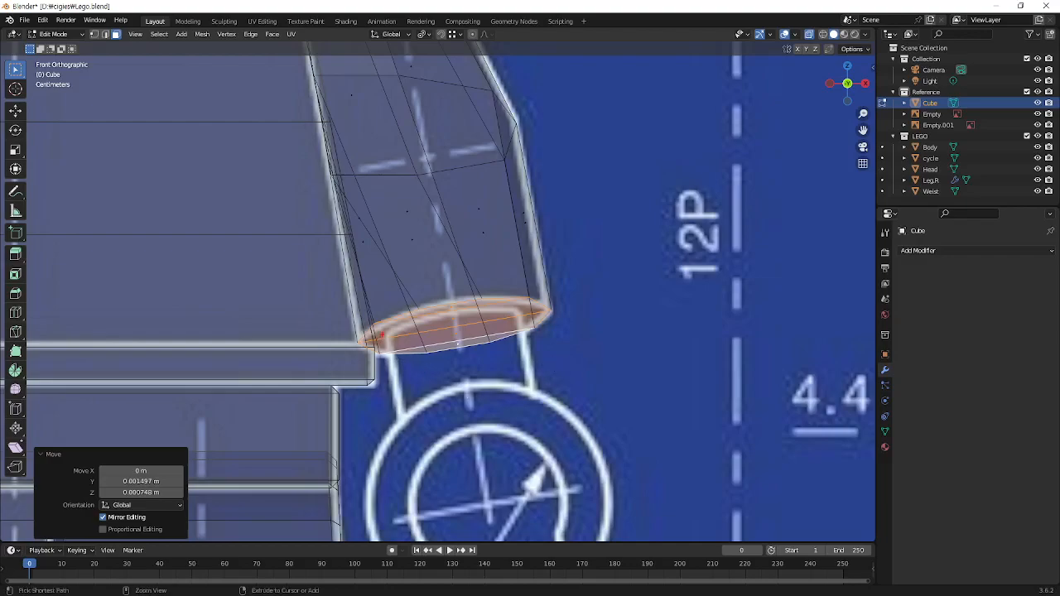
pyautogui.keyDown('shift'); pyautogui.moveTo(383, 334); pyautogui.dragTo(407, 438); pyautogui.keyUp('shift')
pyautogui.keyDown('shift'); pyautogui.moveTo(520, 316); pyautogui.dragTo(537, 423); pyautogui.keyUp('shift')
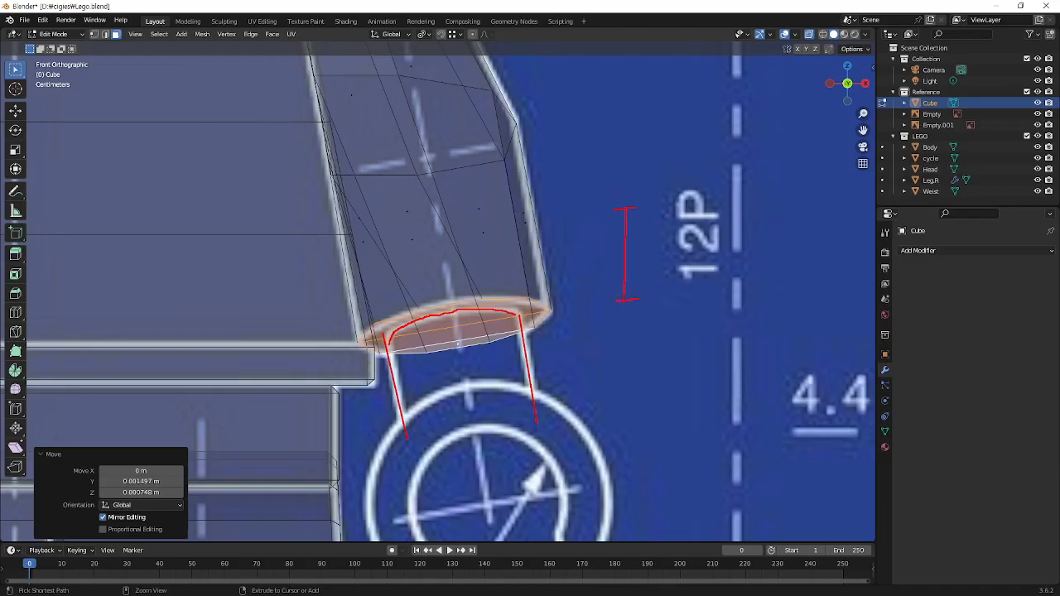
pyautogui.press('Escape')
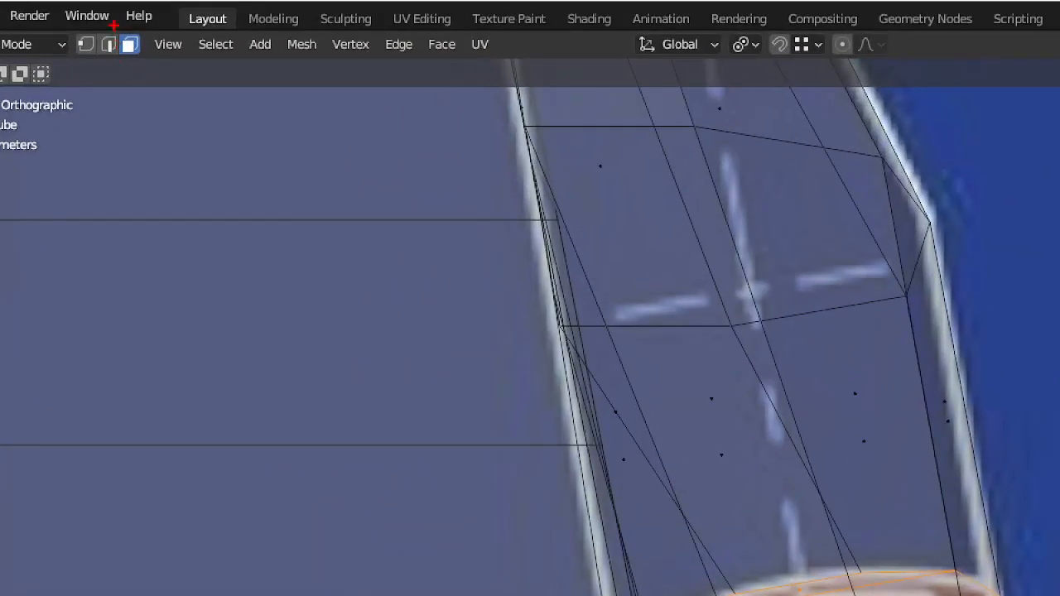
pyautogui.moveTo(113, 25); pyautogui.dragTo(149, 66)
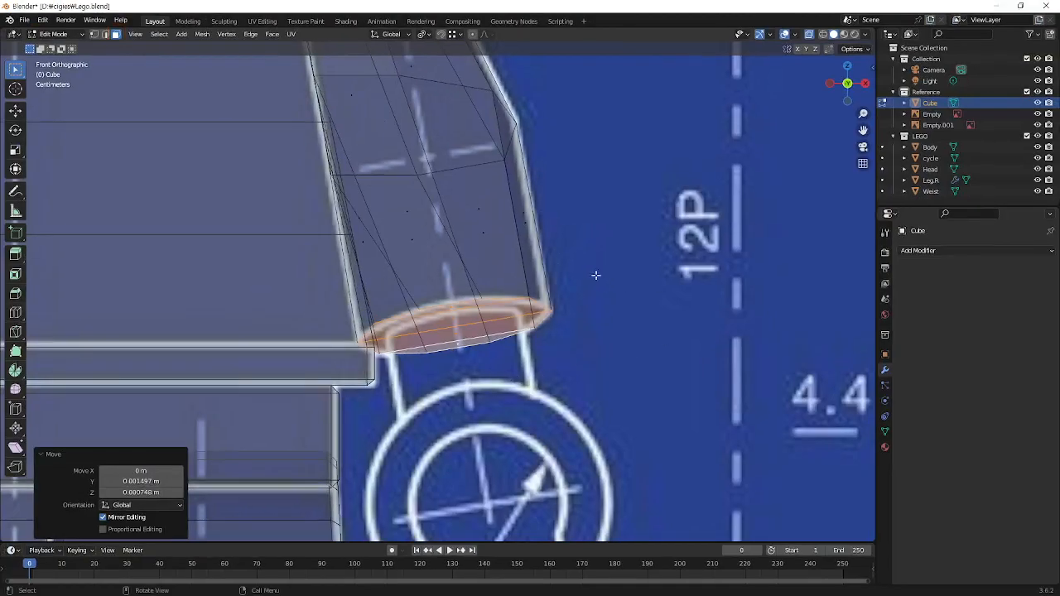
pyautogui.rightClick(581, 234)
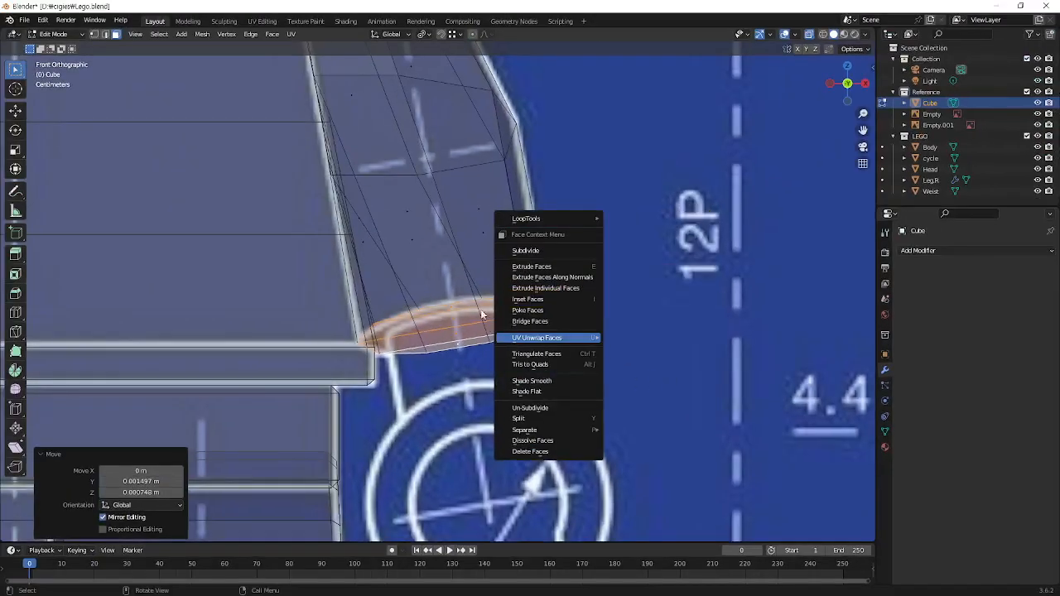
pyautogui.press('Escape')
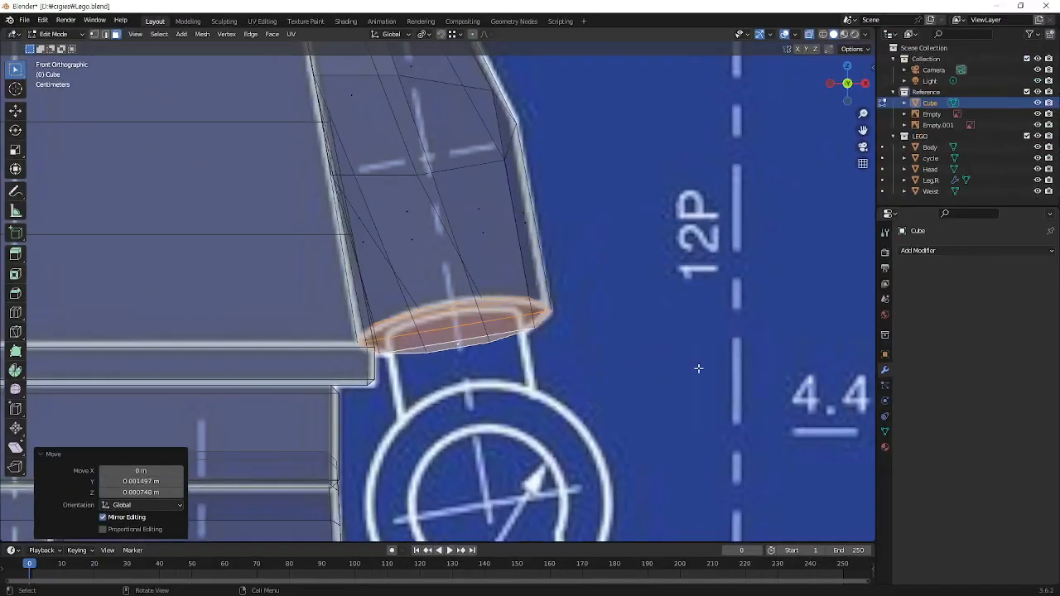
pyautogui.hotkey('ctrl', '2')
pyautogui.moveTo(491, 371)
pyautogui.mouseDown()
pyautogui.moveTo(382, 311)
pyautogui.moveTo(492, 343)
pyautogui.mouseUp()
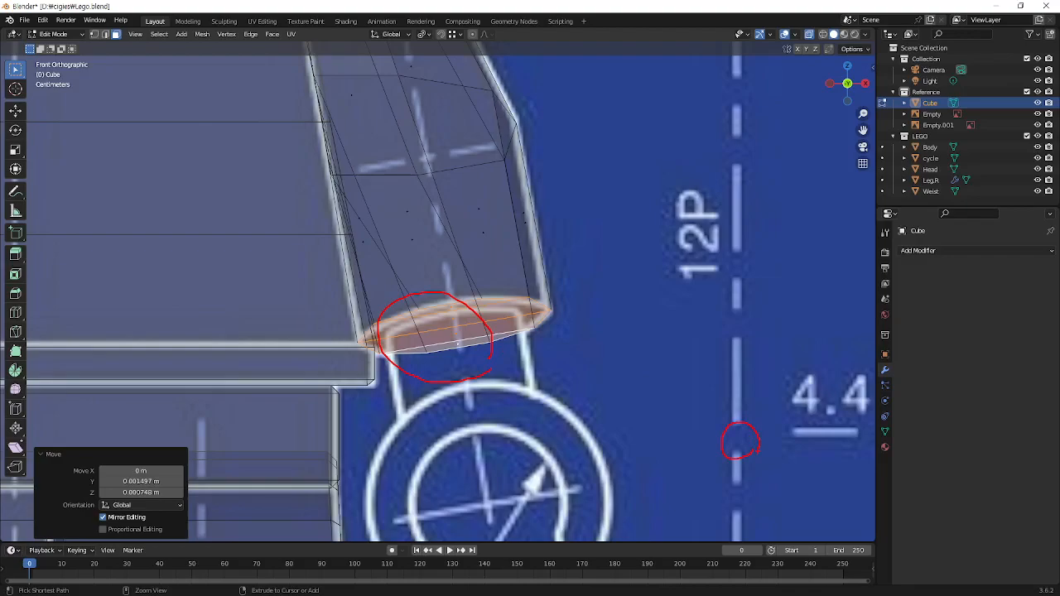
pyautogui.moveTo(458, 341); pyautogui.dragTo(737, 430)
pyautogui.moveTo(543, 386); pyautogui.dragTo(712, 445)
pyautogui.press('Escape')
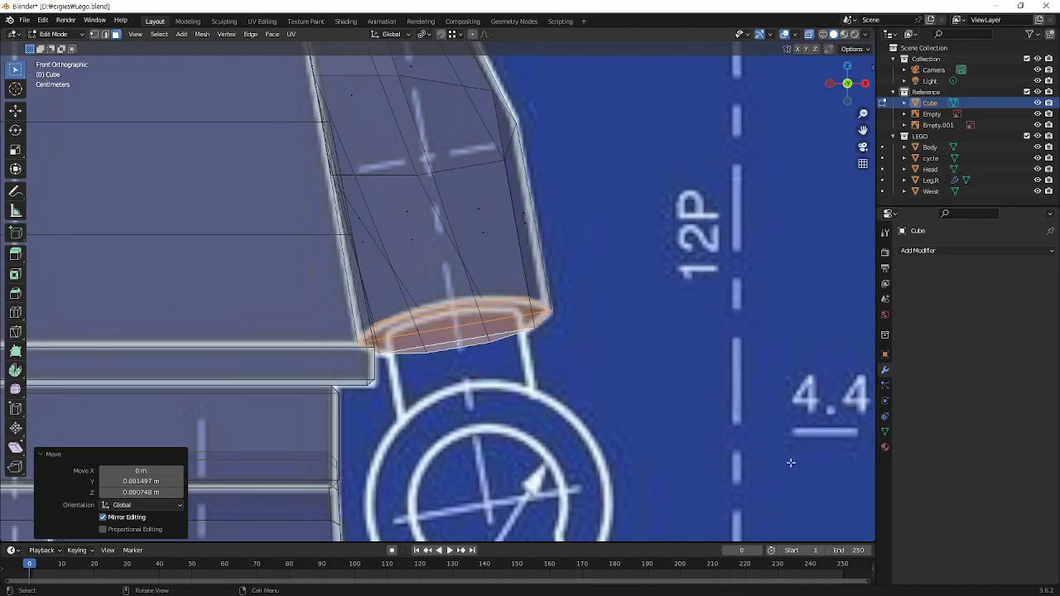
# Inset the arm's bottom-end faces with a thickness of 0.1308 m so they match the wrist's width in the outline
pyautogui.press('i')
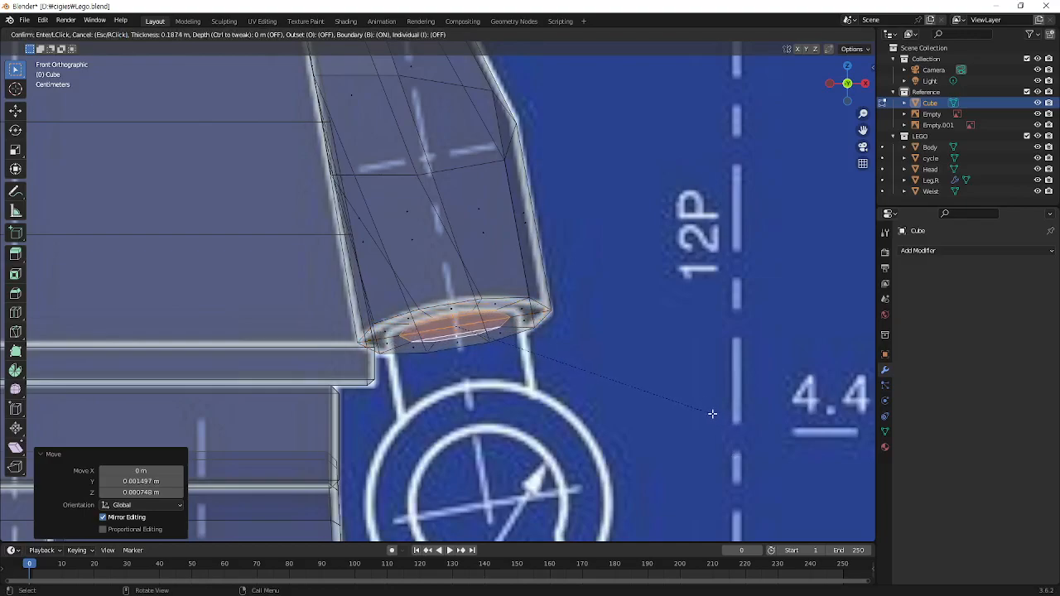
pyautogui.press('b')
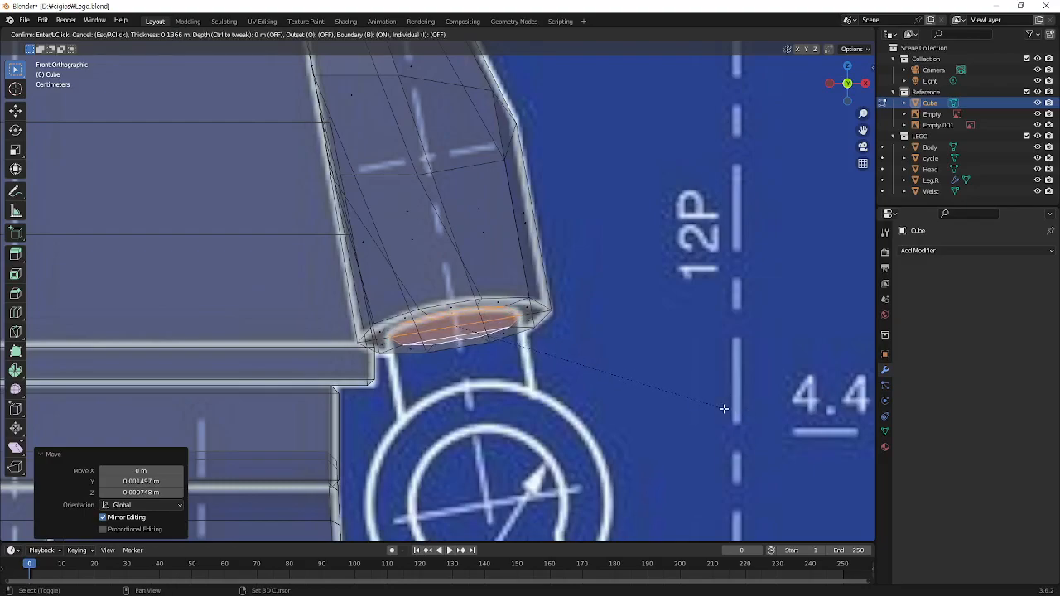
pyautogui.press('b')
pyautogui.click(734, 415)
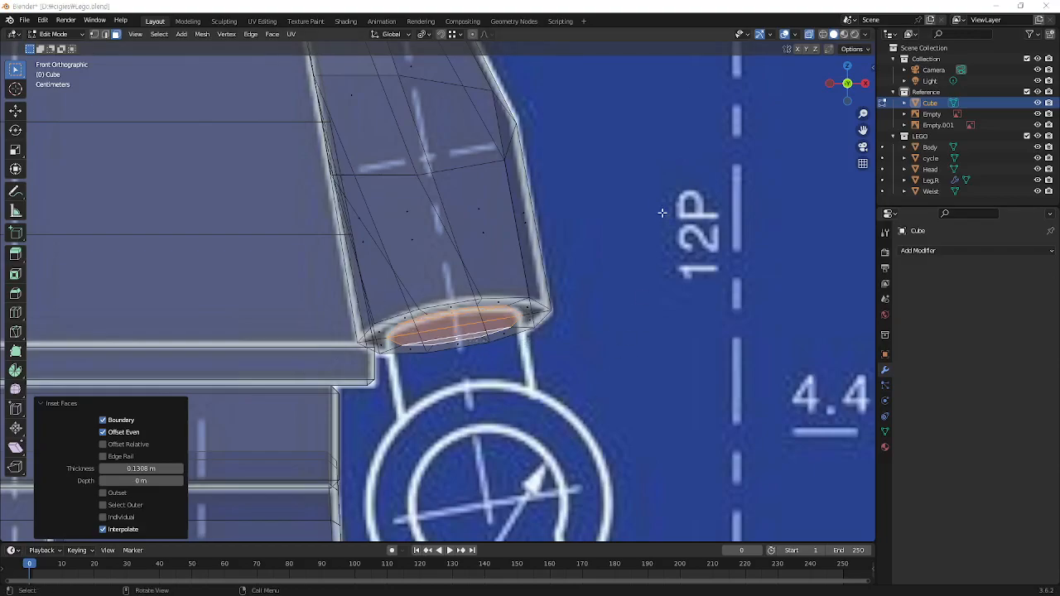
# Extrude the inset faces 0.1127 m along their normal to form the wrist, and delete the faces at its end
pyautogui.rightClick(557, 169)
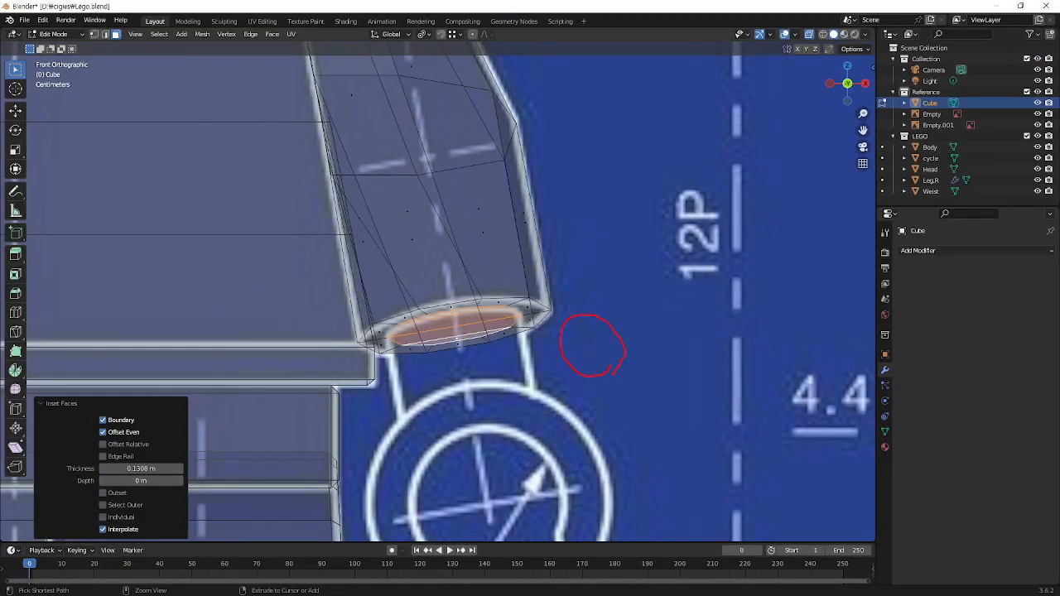
pyautogui.keyDown('ctrl'); pyautogui.keyDown('shift'); pyautogui.moveTo(790, 454); pyautogui.dragTo(614, 365); pyautogui.keyUp('shift'); pyautogui.keyUp('ctrl')
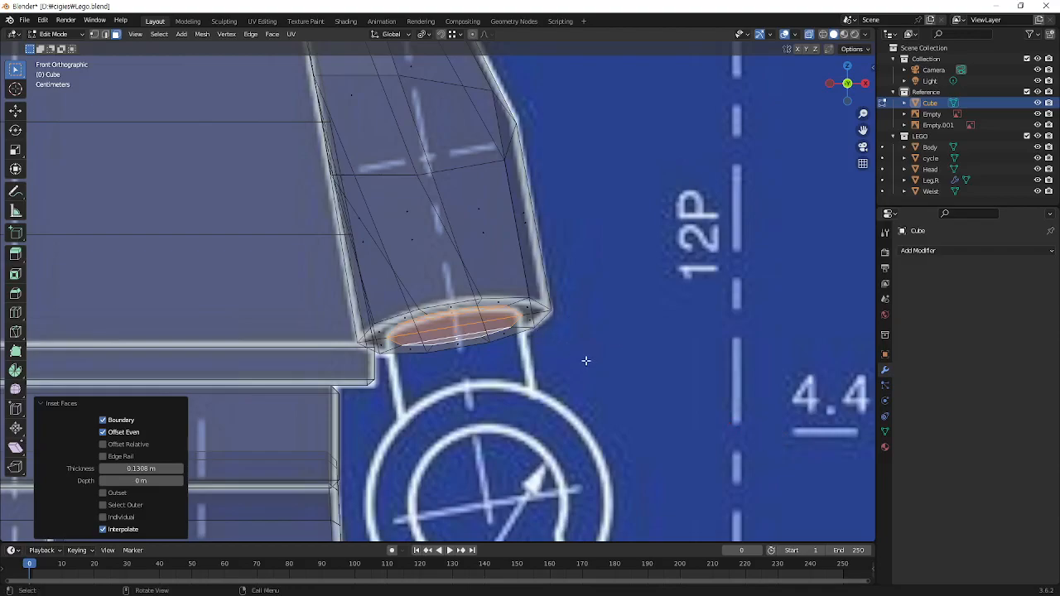
pyautogui.press('e')
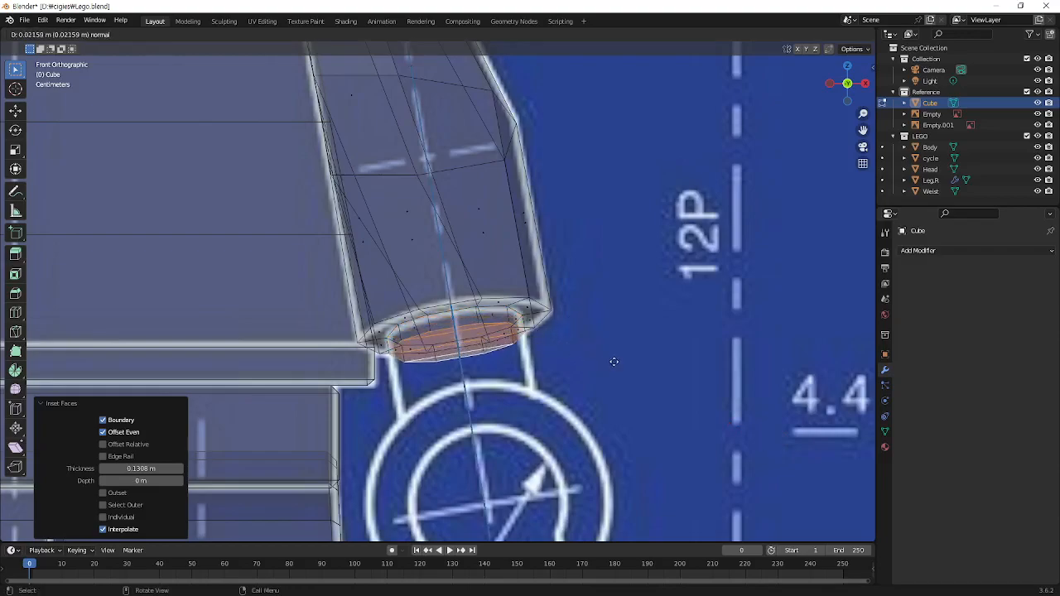
pyautogui.click(691, 420)
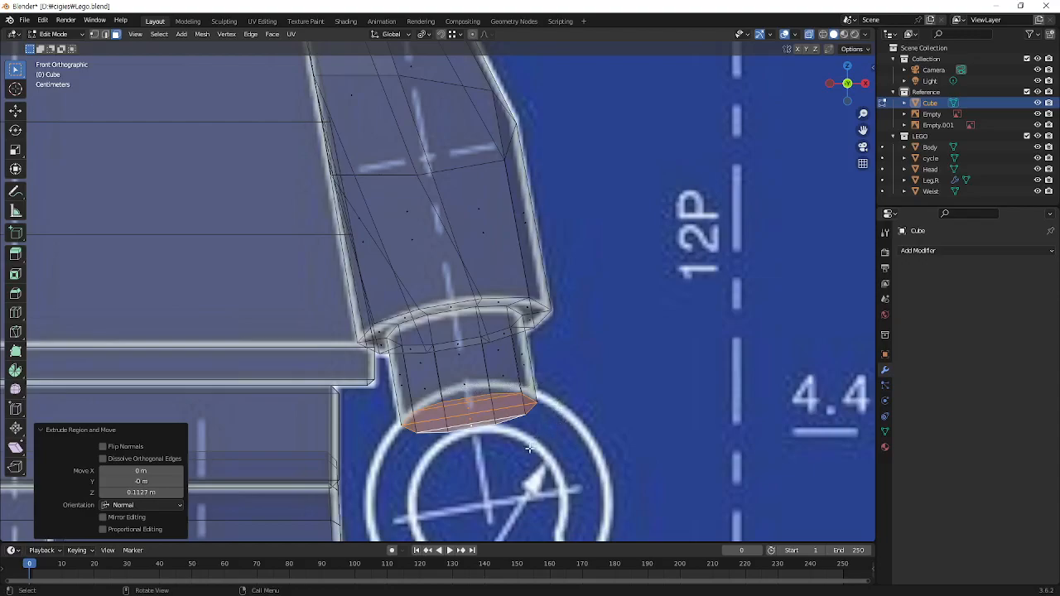
pyautogui.press('x')
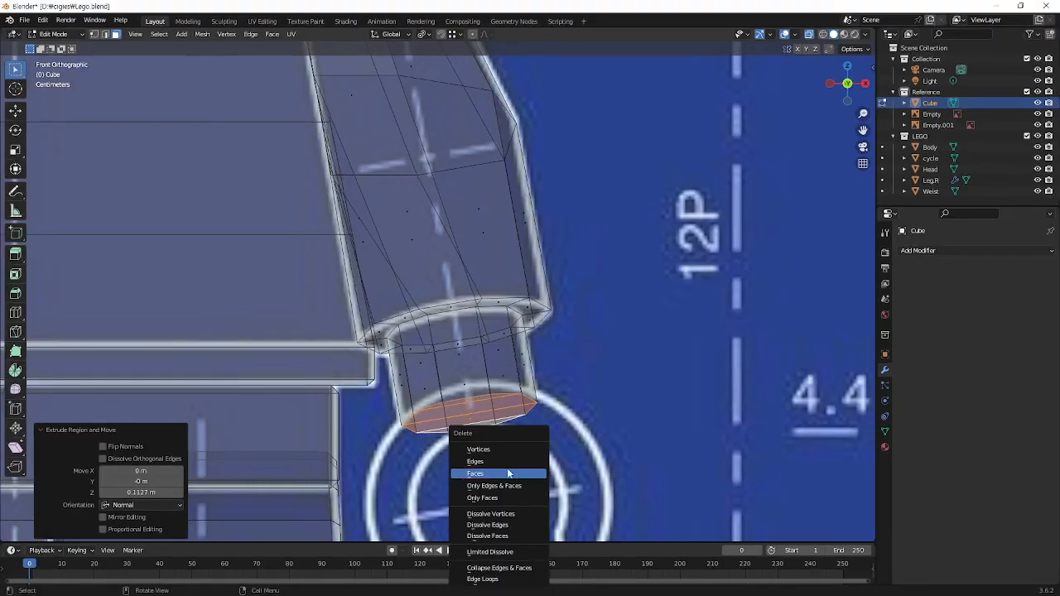
pyautogui.click(447, 475)
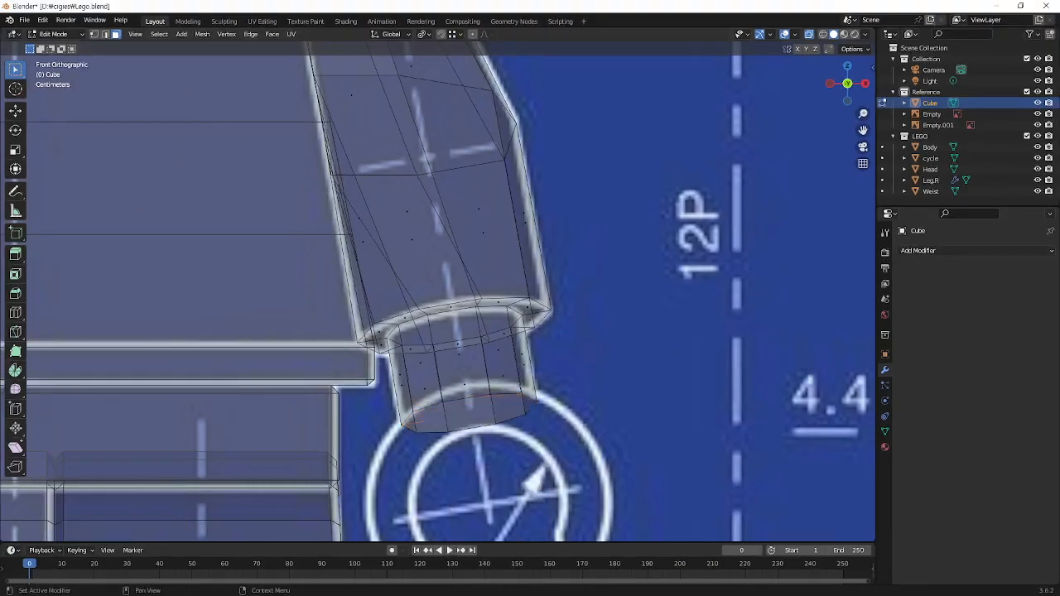
# Bevel the edge loop around the arm's outer shoulder in the front view with a width of 0.166 m and 2 segments
pyautogui.scroll(-3, 497, 220)
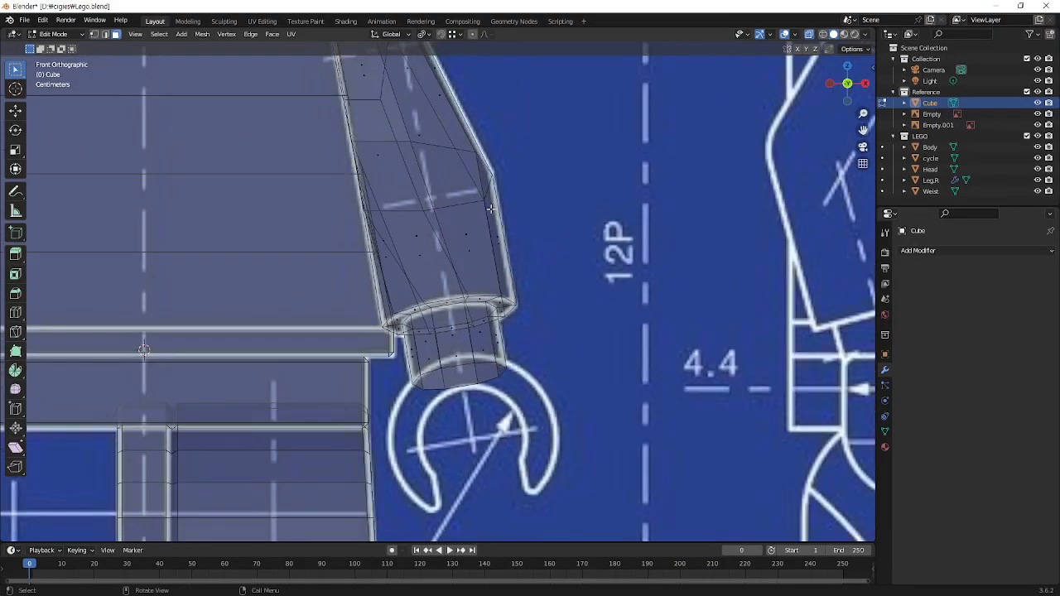
pyautogui.keyDown('shift'); pyautogui.moveTo(505, 221); pyautogui.dragTo(517, 290, button='middle'); pyautogui.keyUp('shift')
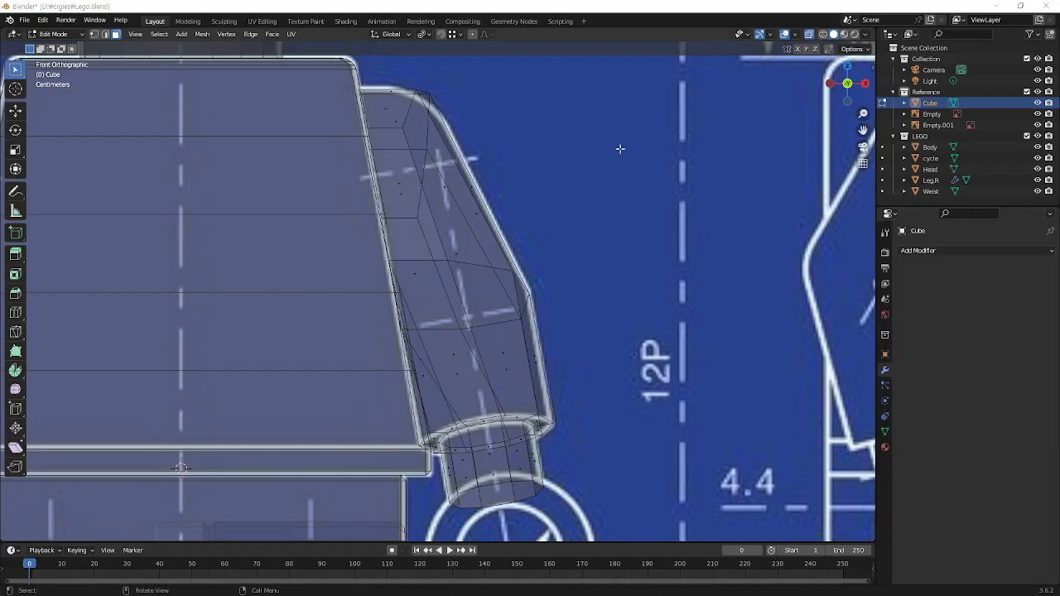
pyautogui.keyDown('shift'); pyautogui.moveTo(390, 253); pyautogui.dragTo(498, 350, button='middle'); pyautogui.keyUp('shift')
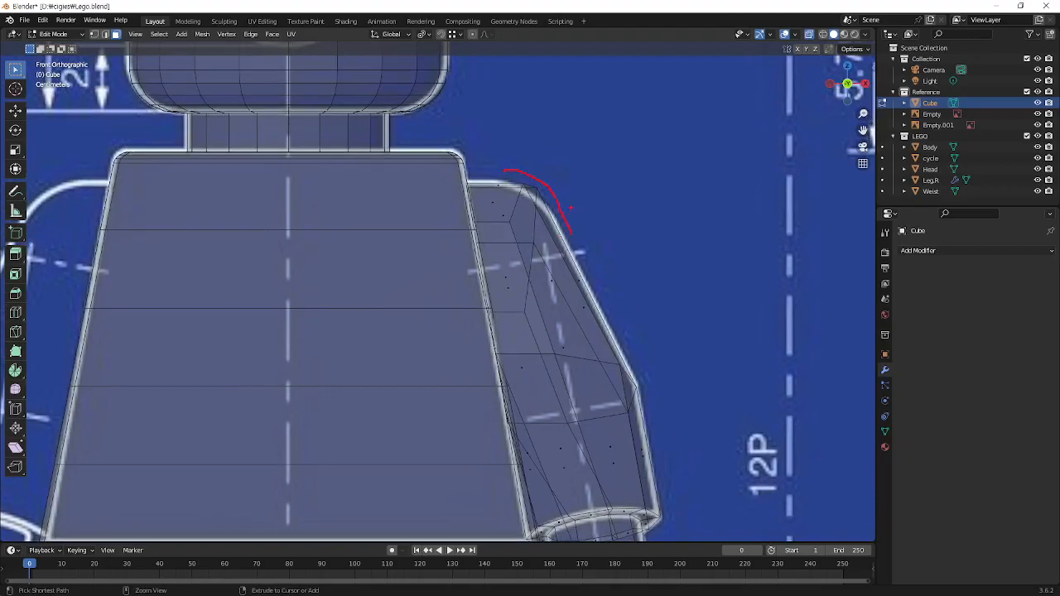
pyautogui.press('Escape')
pyautogui.moveTo(559, 213); pyautogui.dragTo(661, 212)
pyautogui.press('Escape')
pyautogui.press('2')
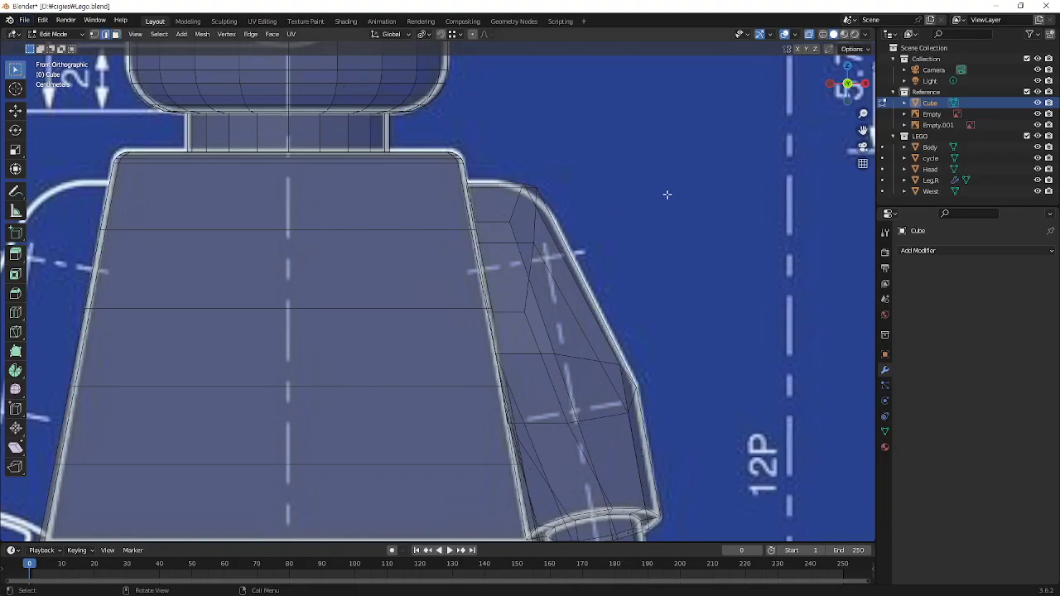
pyautogui.keyDown('alt'); pyautogui.click(539, 230); pyautogui.keyUp('alt')
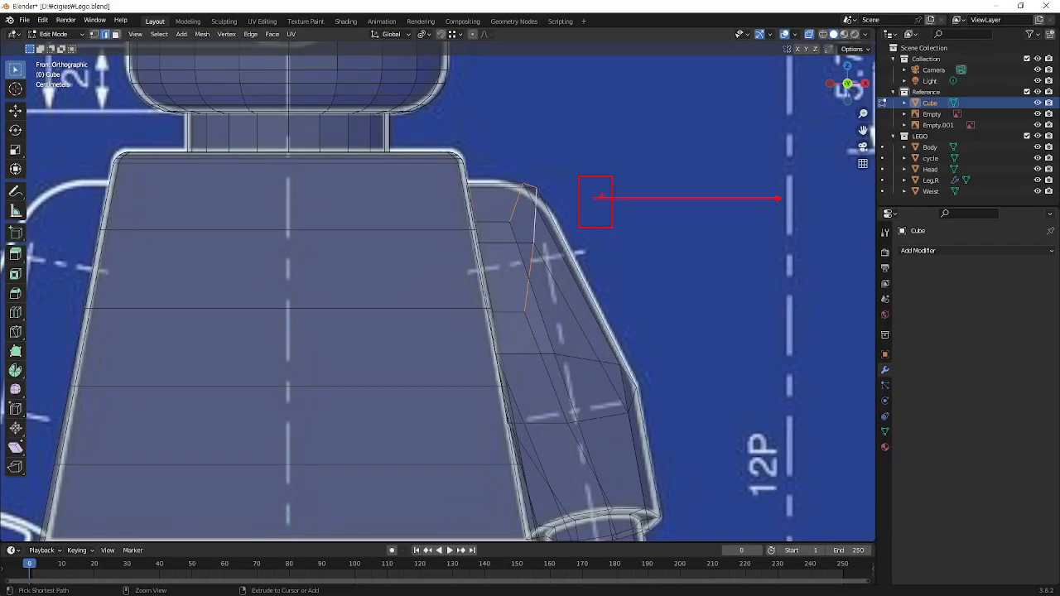
pyautogui.hotkey('ctrl', 'b')
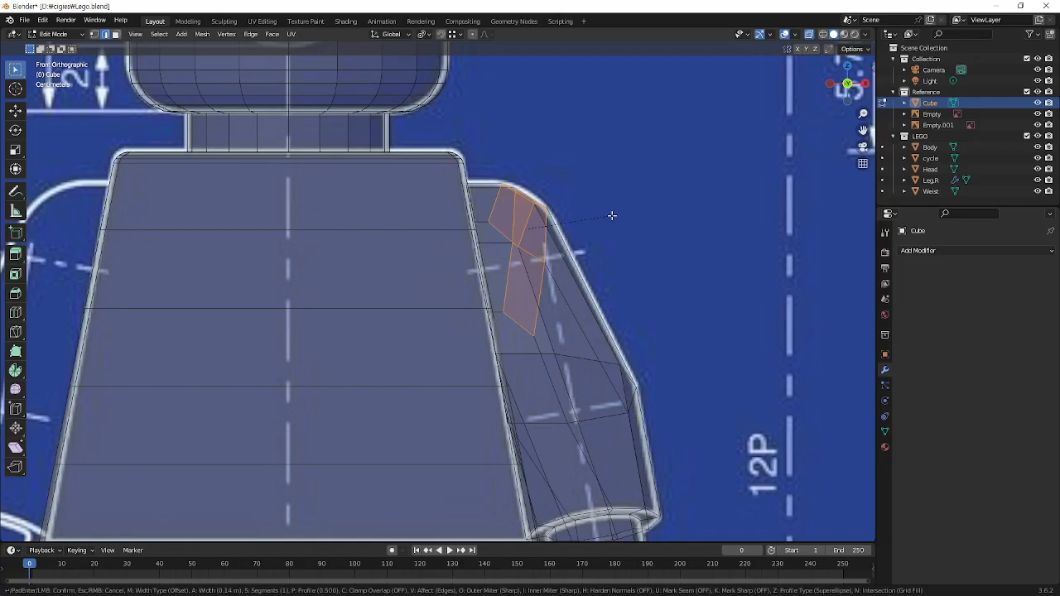
pyautogui.scroll(1, 612, 215)
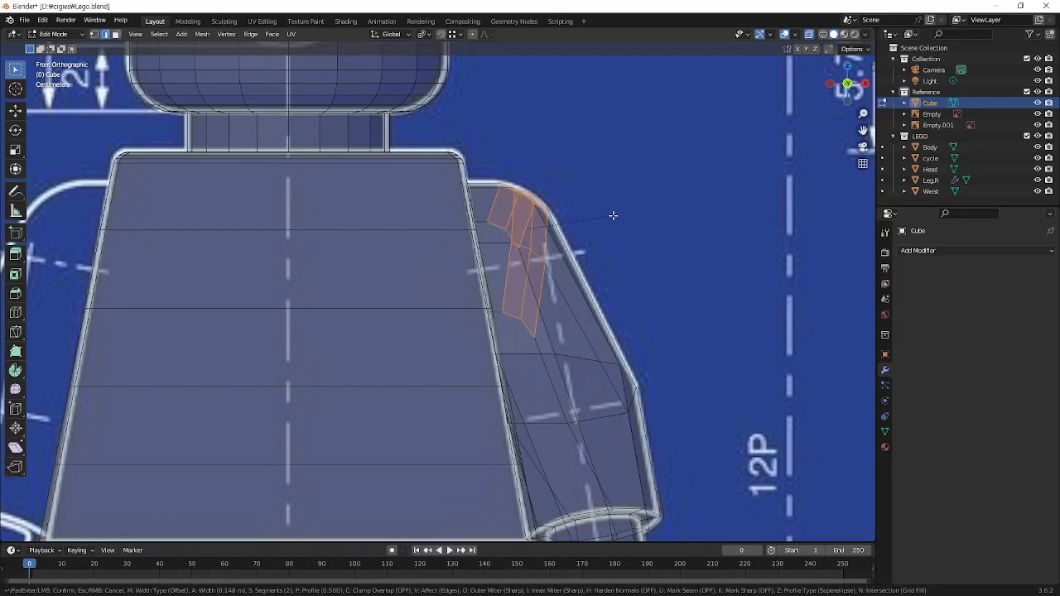
pyautogui.scroll(-1, 613, 216)
pyautogui.scroll(1, 616, 214)
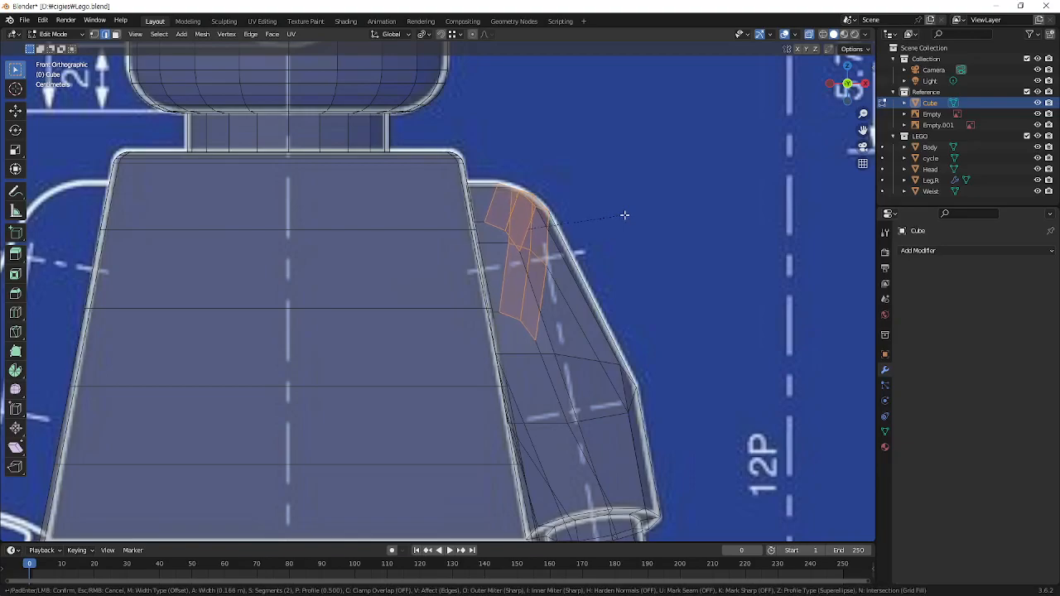
pyautogui.click(625, 215)
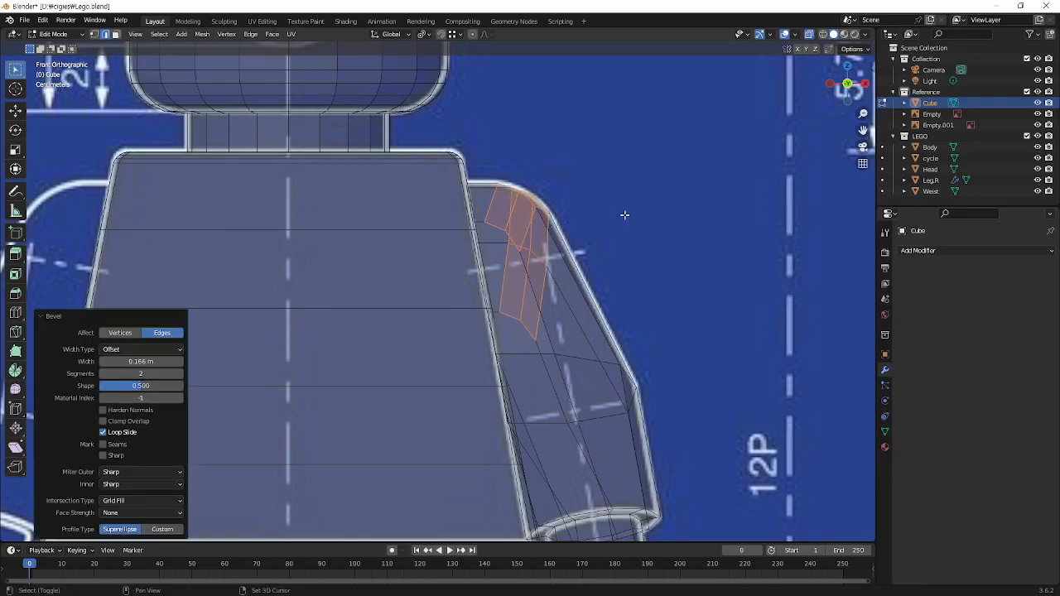
pyautogui.click(536, 187)
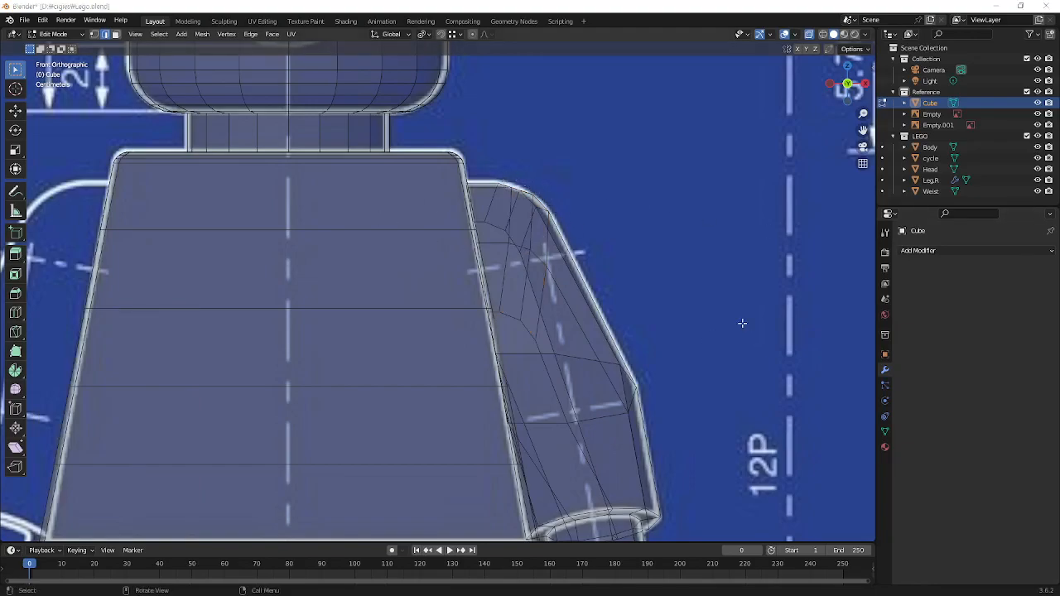
# Knife-cut through the whole arm in the right view, along a diagonal from just above the outer elbow to the inner elbow bend
pyautogui.moveTo(567, 288); pyautogui.dragTo(497, 379, button='middle')
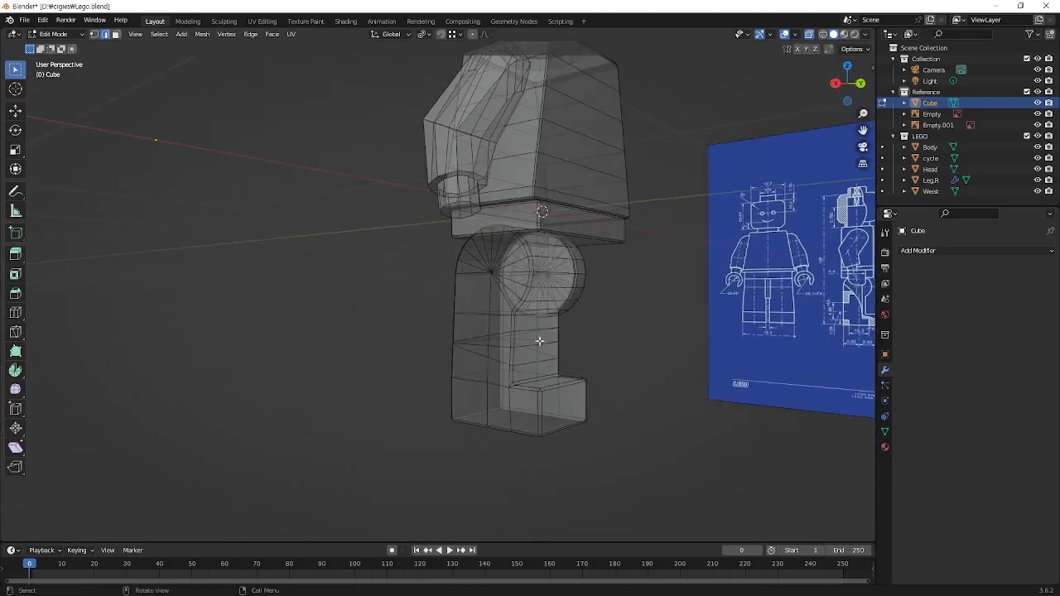
pyautogui.moveTo(549, 226); pyautogui.dragTo(601, 235, button='middle')
pyautogui.keyDown('shift'); pyautogui.moveTo(549, 82); pyautogui.dragTo(535, 241, button='middle'); pyautogui.keyUp('shift')
pyautogui.scroll(4, 535, 241)
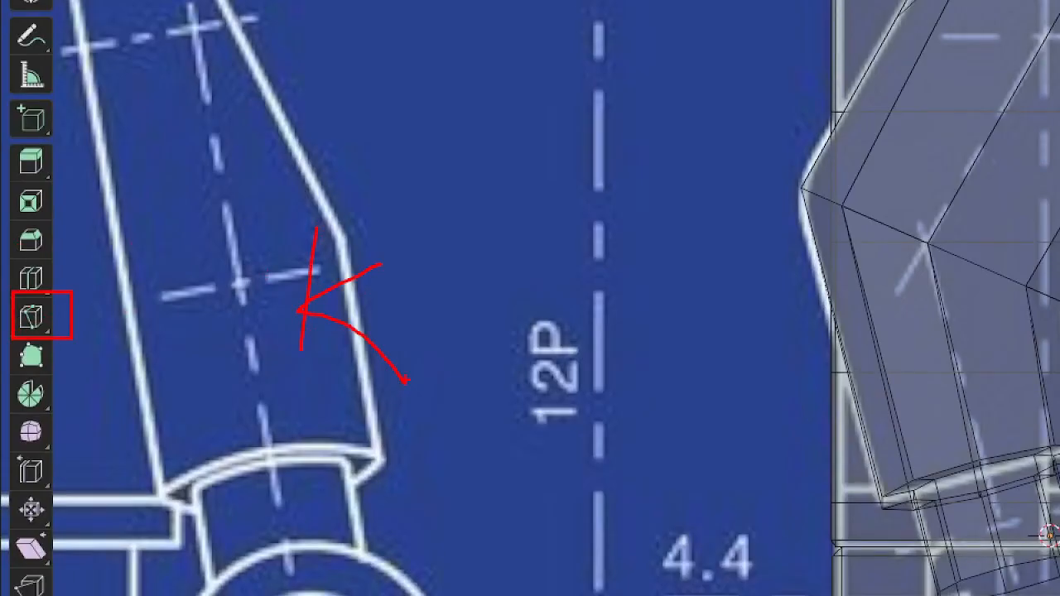
pyautogui.press('k')
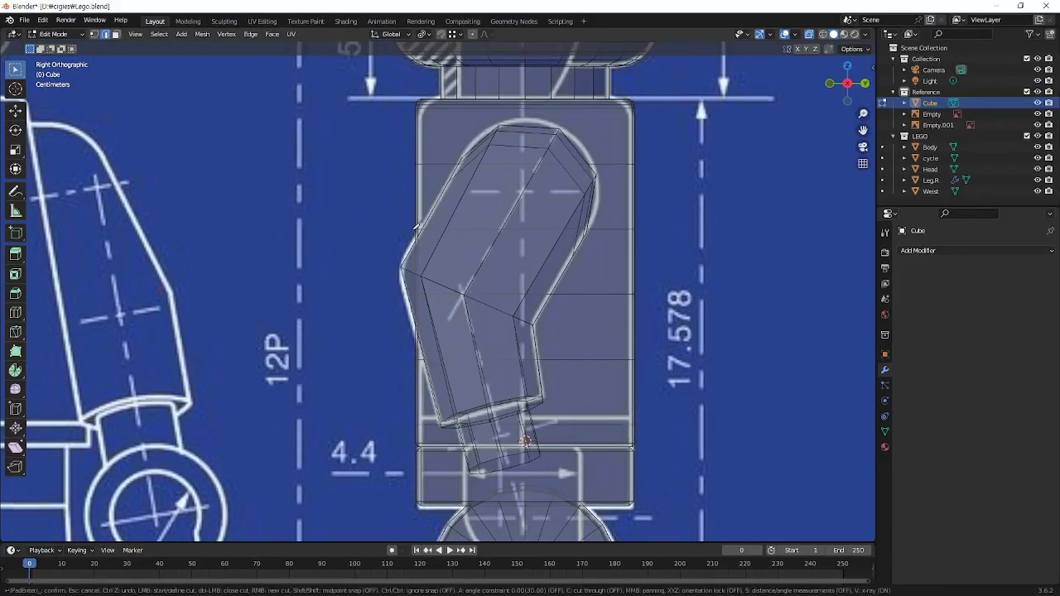
pyautogui.hotkey('ctrl', '2')
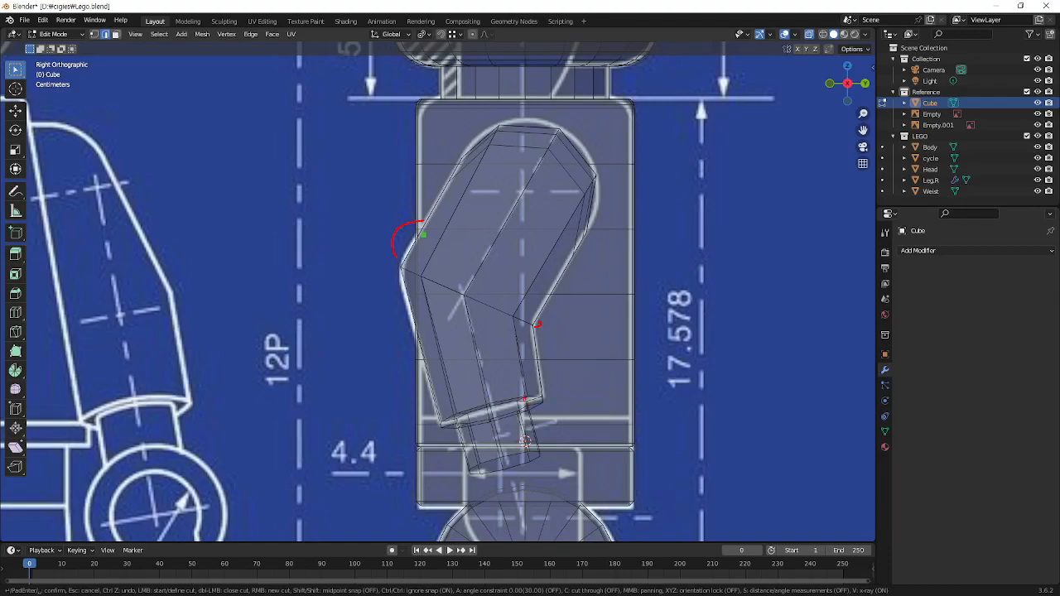
pyautogui.click(395, 195)
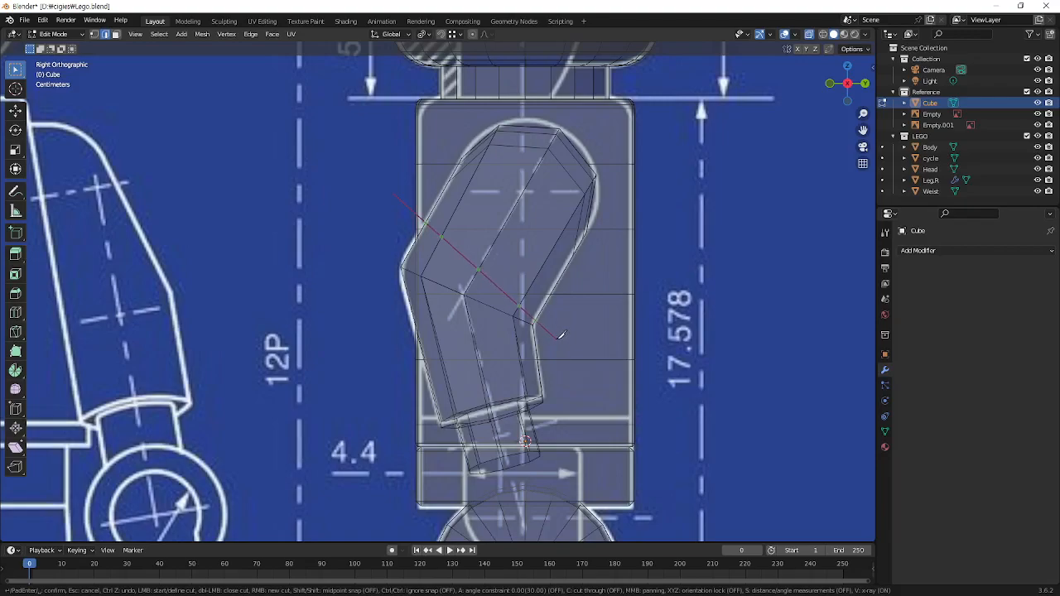
pyautogui.press('c')
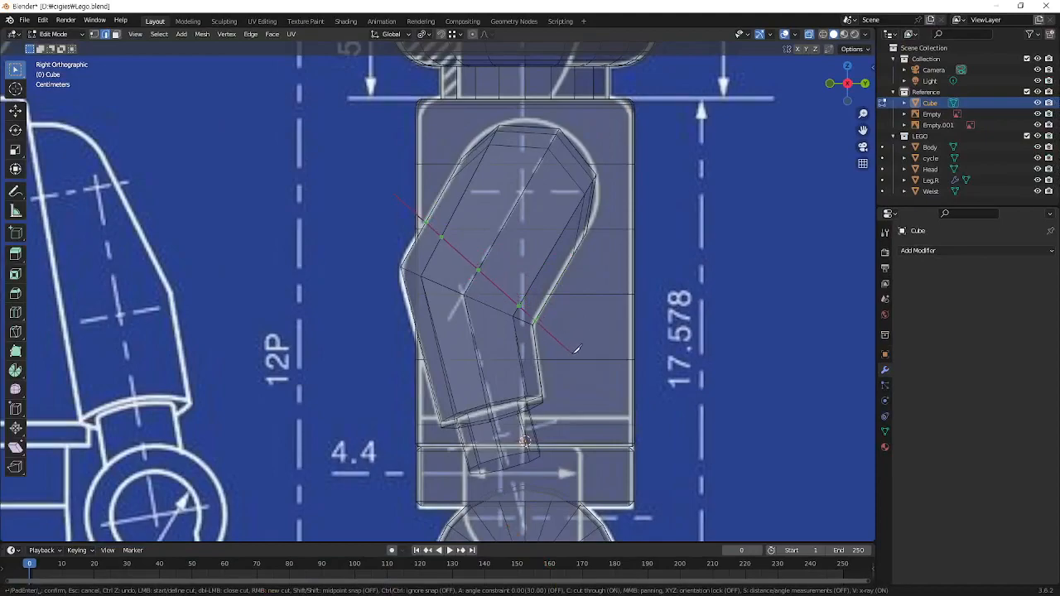
pyautogui.click(577, 349)
pyautogui.press('Return')
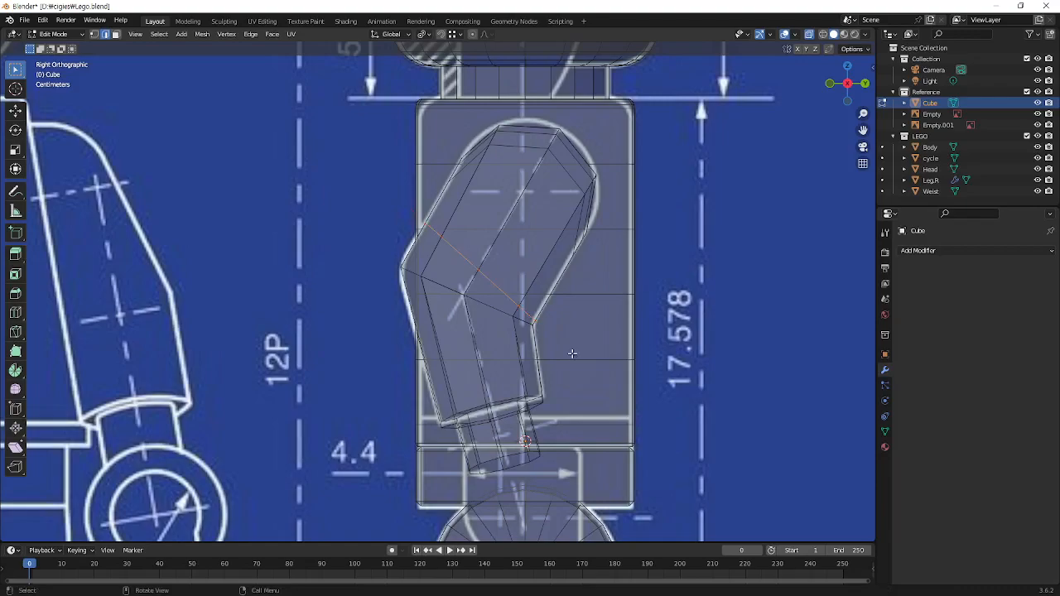
# Knife-cut through the whole arm just below the elbow in the right view, nearly horizontally, and clear the selection
pyautogui.moveTo(564, 255); pyautogui.dragTo(539, 362, button='middle')
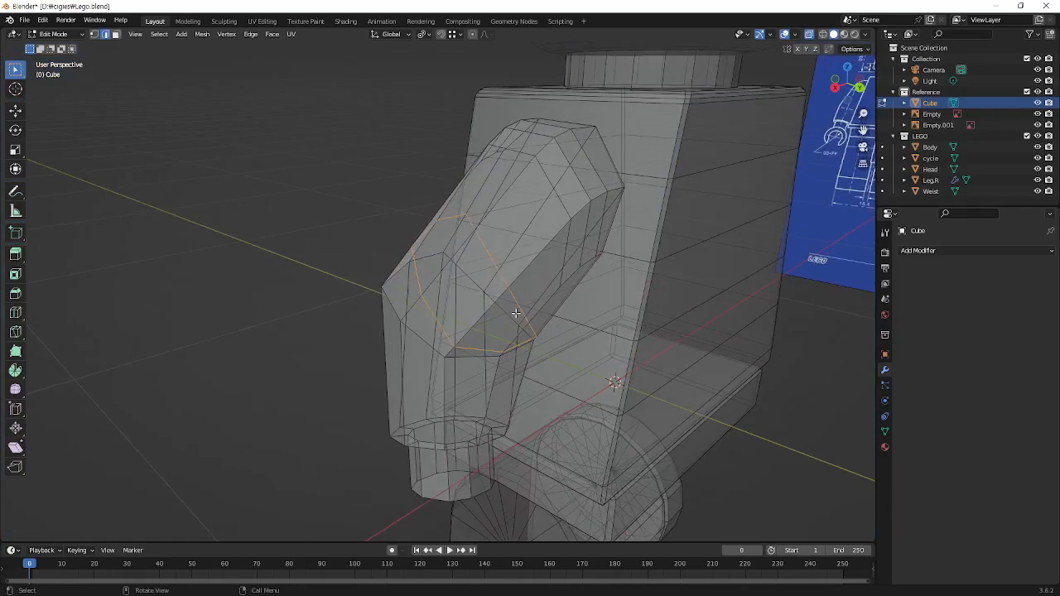
pyautogui.moveTo(563, 339); pyautogui.dragTo(556, 316, button='middle')
pyautogui.scroll(4, 569, 362)
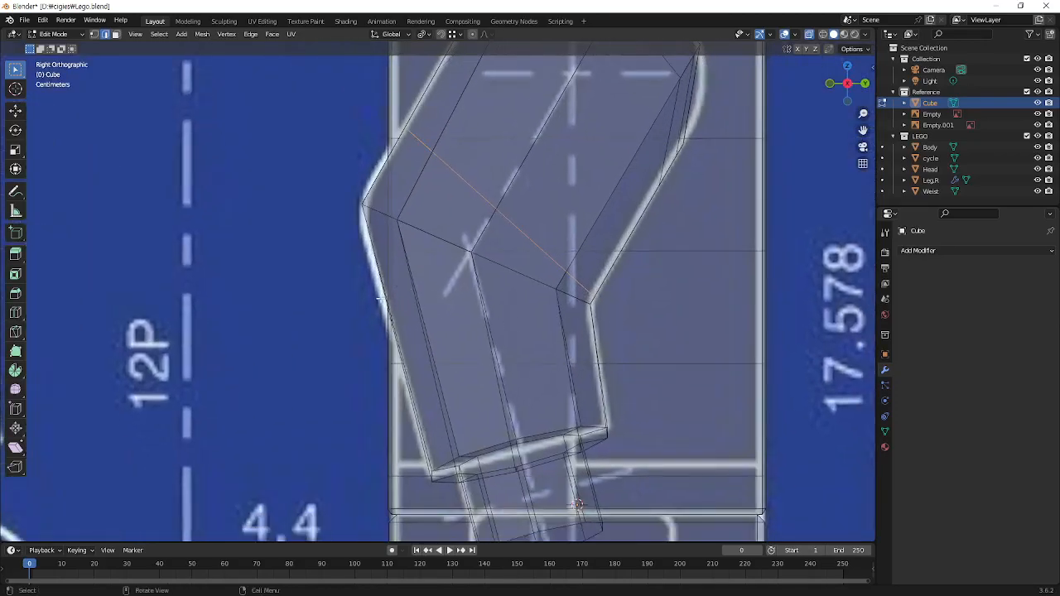
pyautogui.press('k')
pyautogui.click(329, 288)
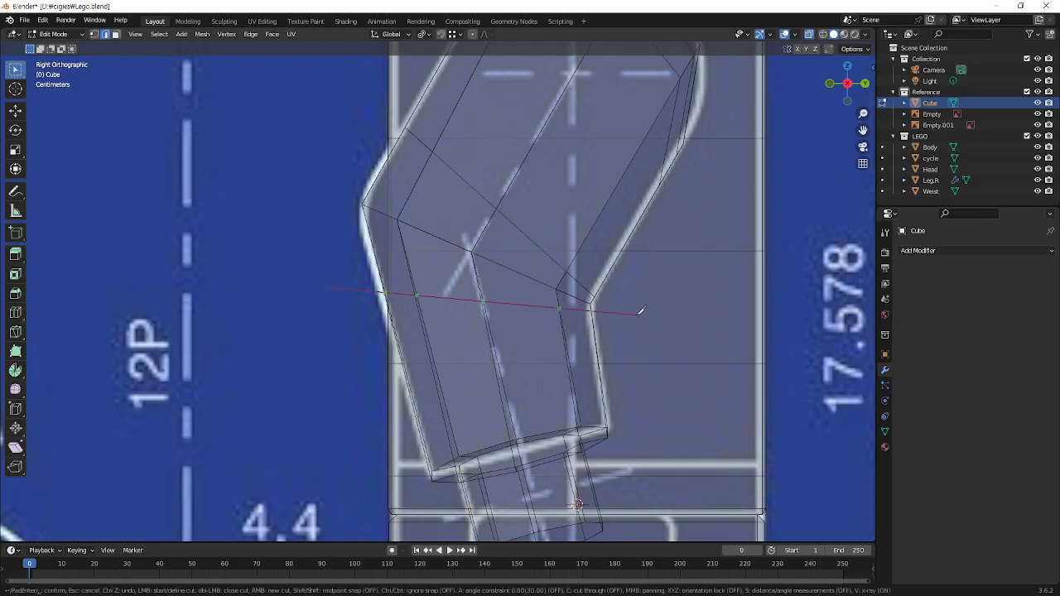
pyautogui.press('c')
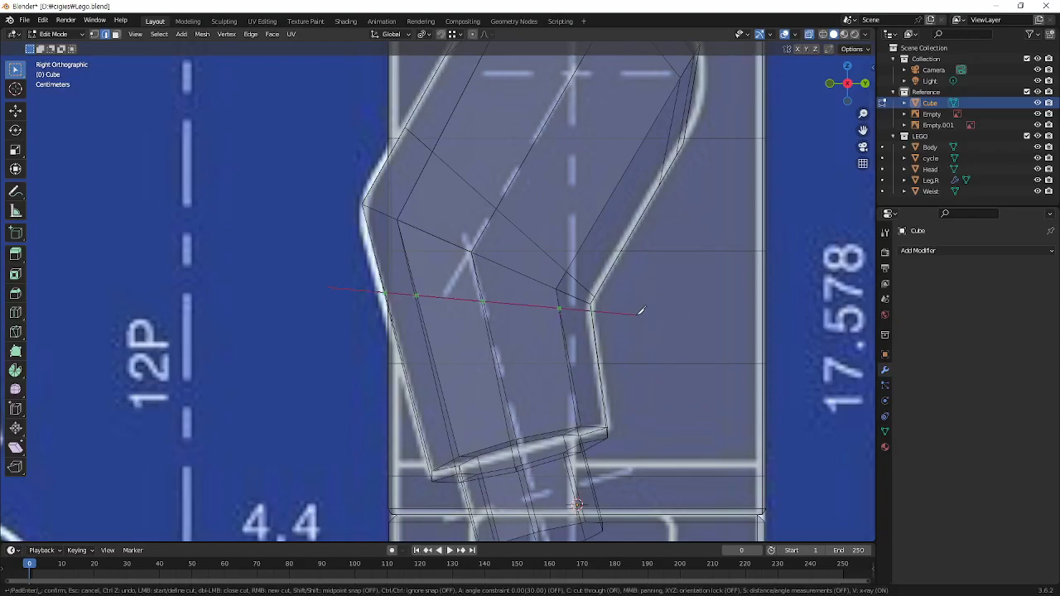
pyautogui.moveTo(668, 263); pyautogui.dragTo(627, 287, button='middle')
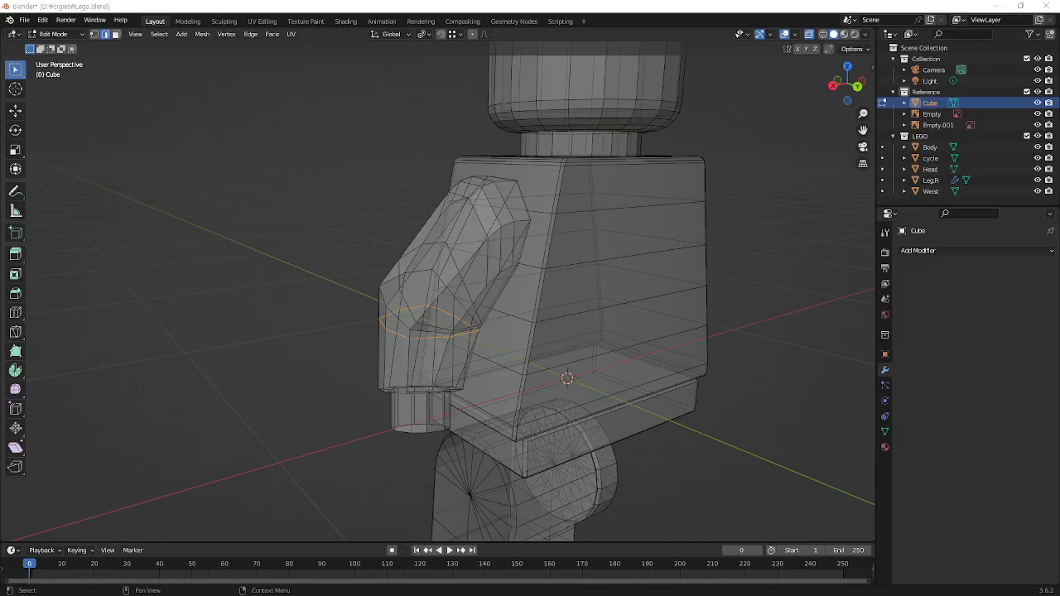
pyautogui.click(806, 278)
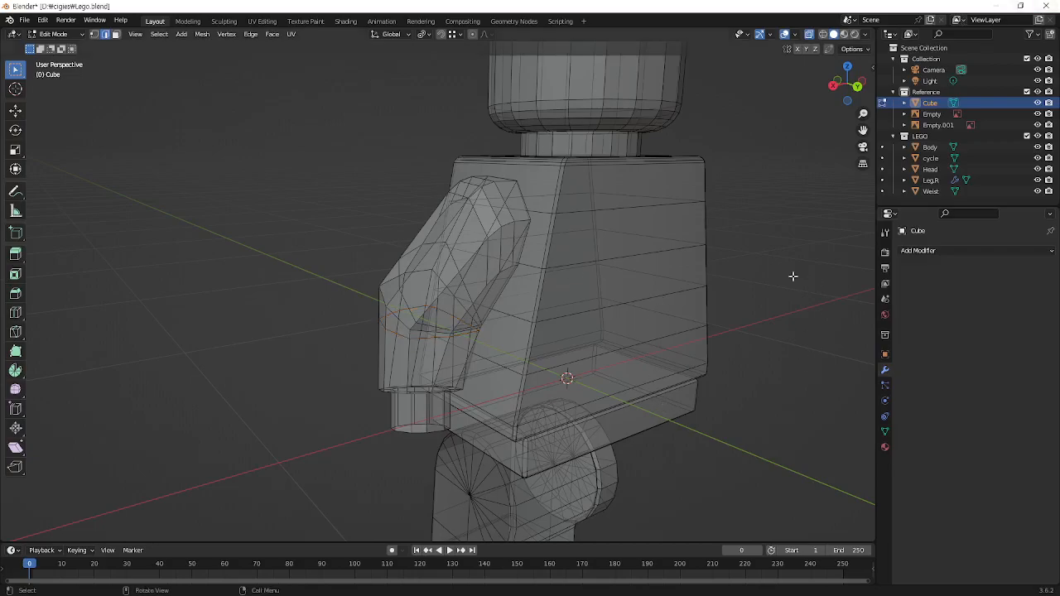
# Switch the arm to Object Mode and show its location, rotation, scale and dimensions
pyautogui.press('n')
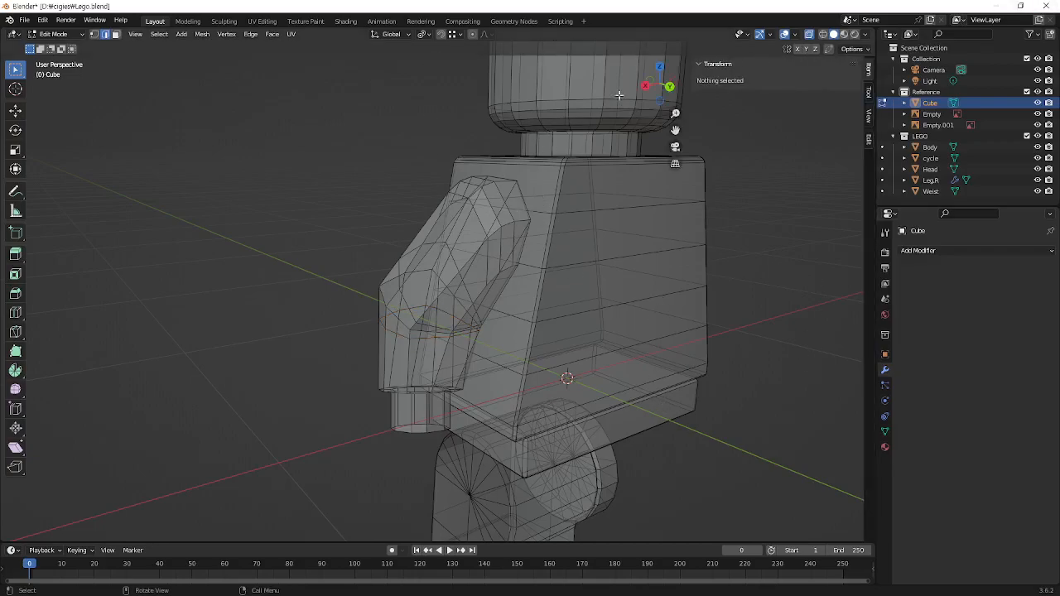
pyautogui.press('Tab')
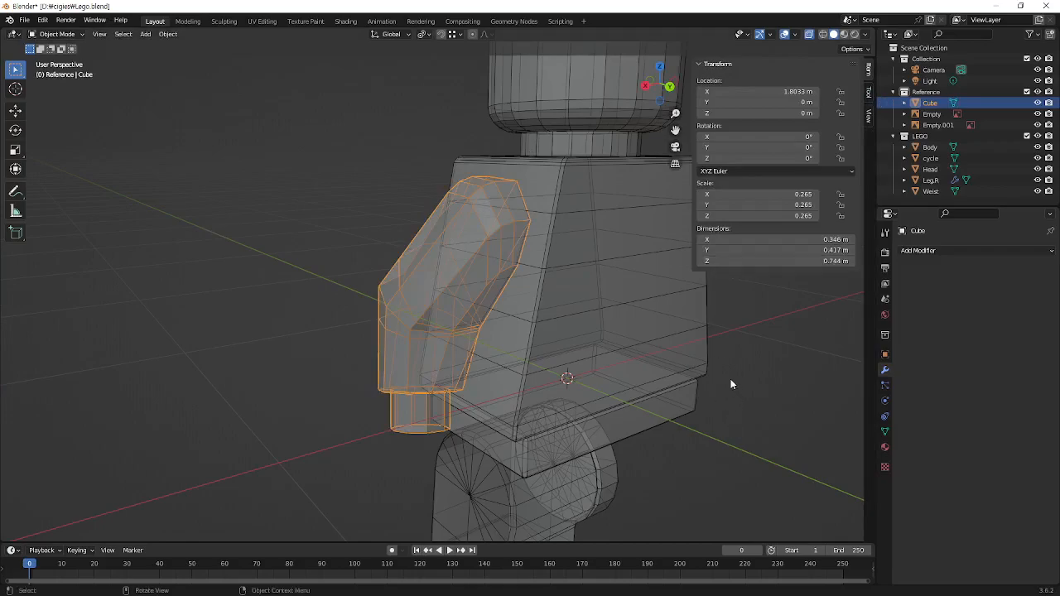
pyautogui.press('n')
pyautogui.press('n')
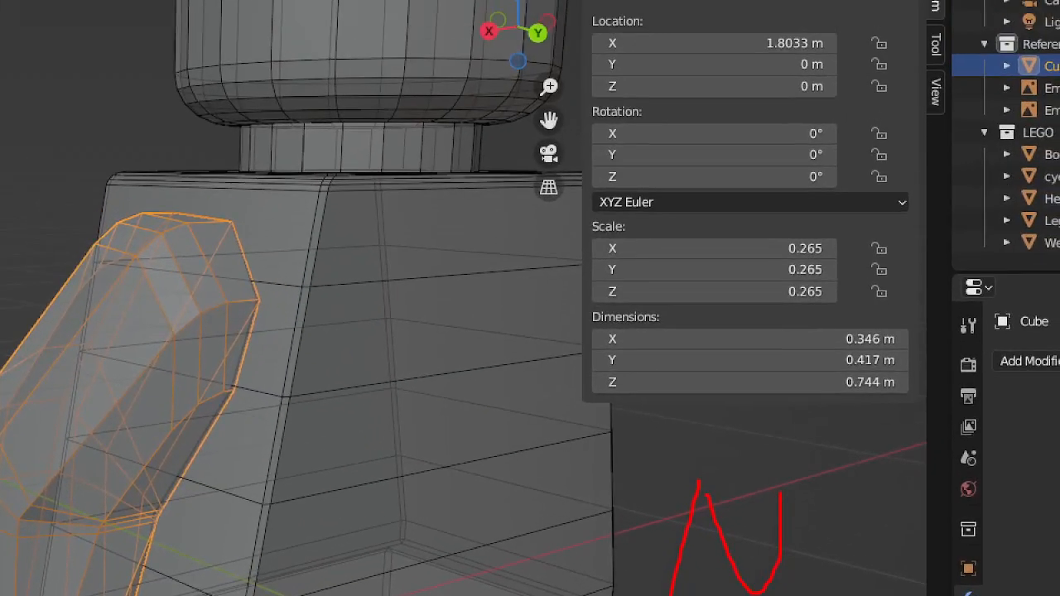
pyautogui.moveTo(830, 104)
pyautogui.mouseDown()
pyautogui.moveTo(769, 88)
pyautogui.moveTo(817, 0)
pyautogui.moveTo(876, 47)
pyautogui.mouseUp()
pyautogui.moveTo(843, 308)
pyautogui.mouseDown()
pyautogui.moveTo(760, 286)
pyautogui.moveTo(759, 245)
pyautogui.moveTo(835, 232)
pyautogui.mouseUp()
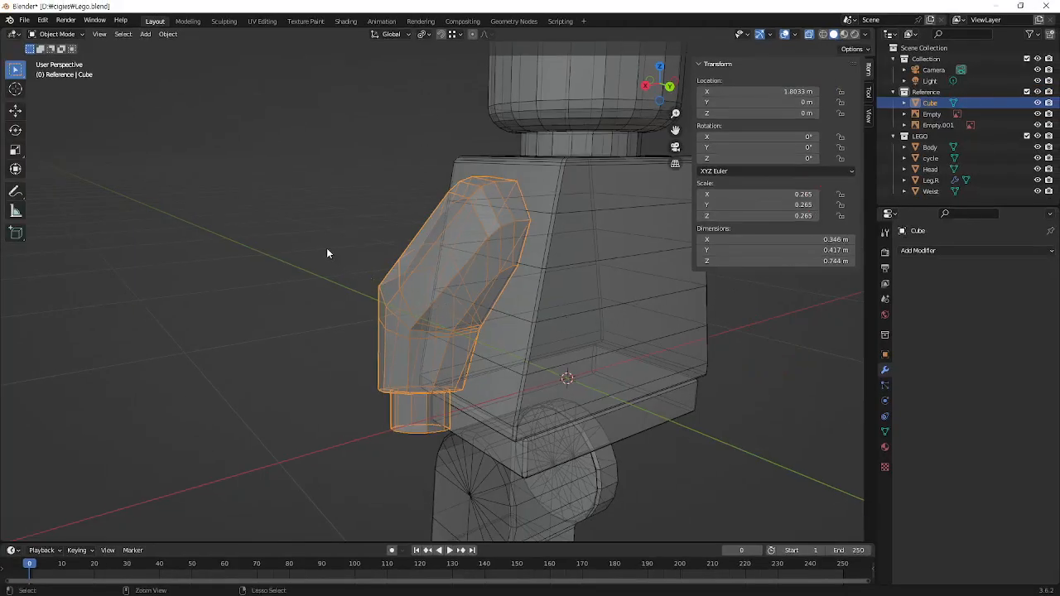
# Apply all transforms to the arm: location, rotation and scale
pyautogui.hotkey('ctrl', 'a')
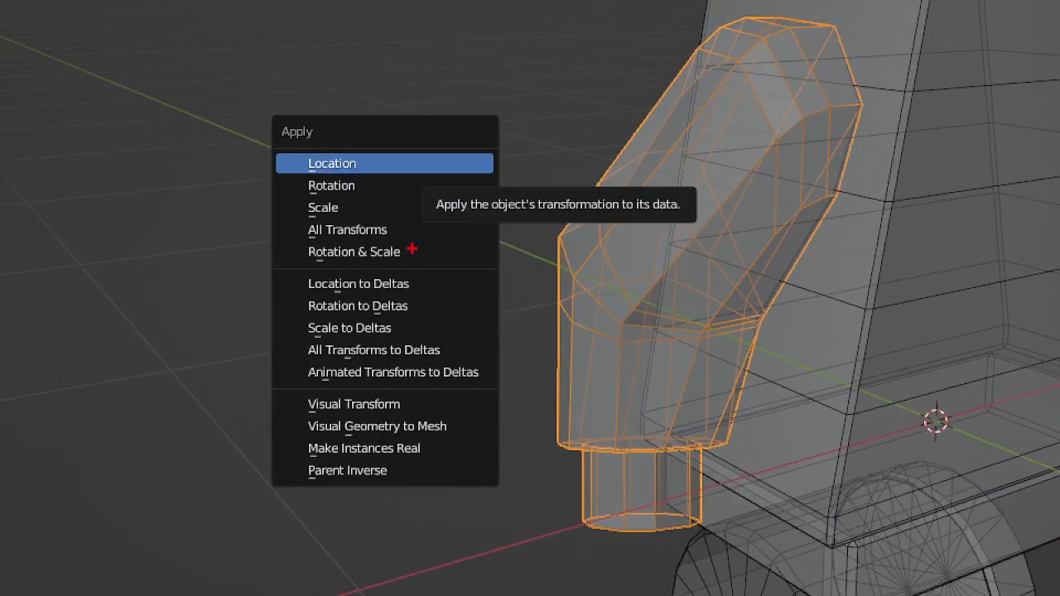
pyautogui.moveTo(265, 115); pyautogui.dragTo(330, 153)
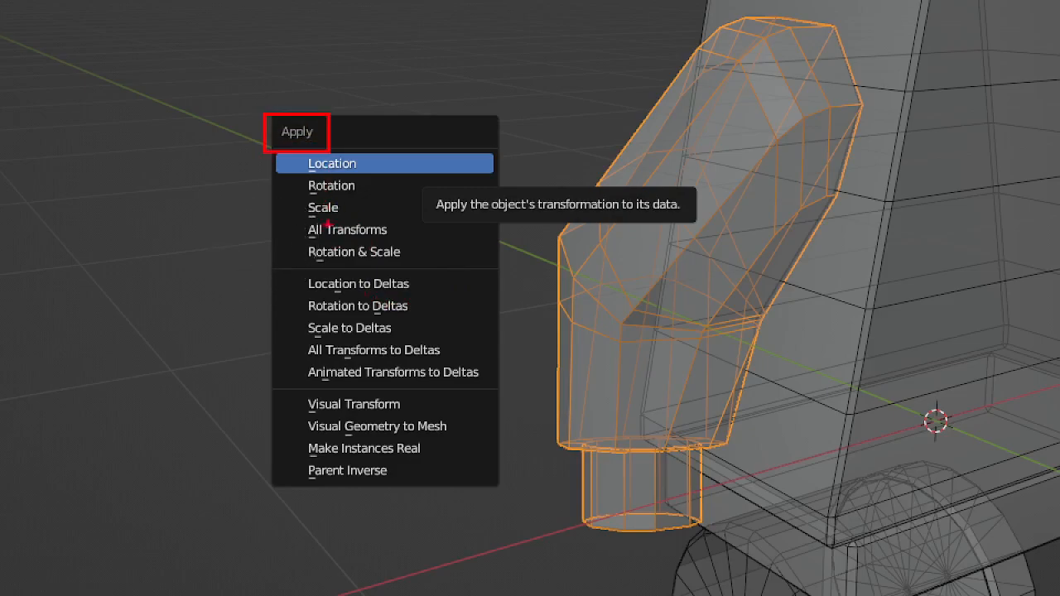
pyautogui.moveTo(291, 213); pyautogui.dragTo(333, 236)
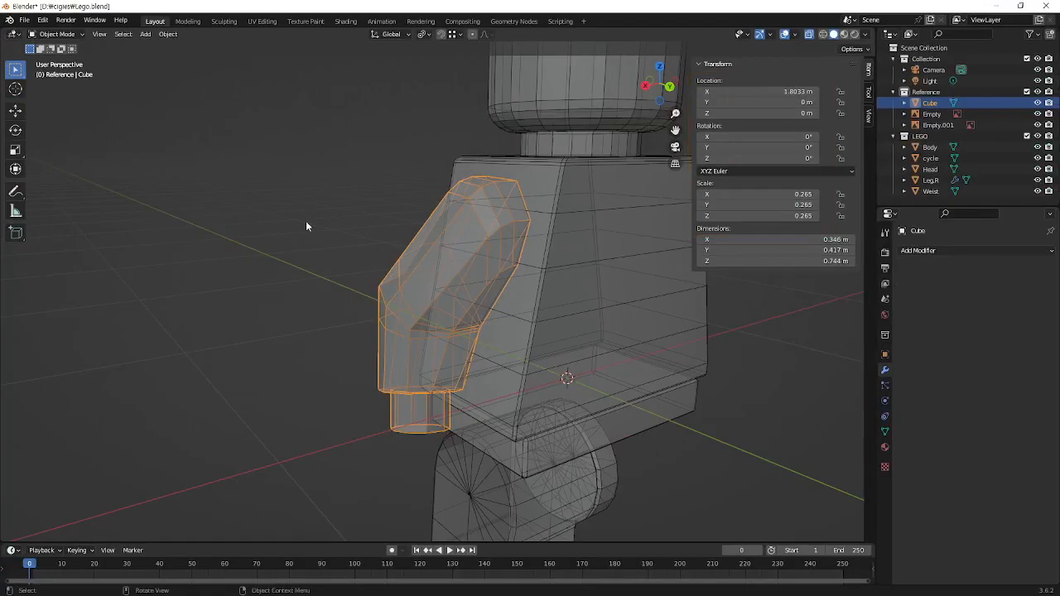
pyautogui.hotkey('ctrl', 'a')
pyautogui.click(292, 259)
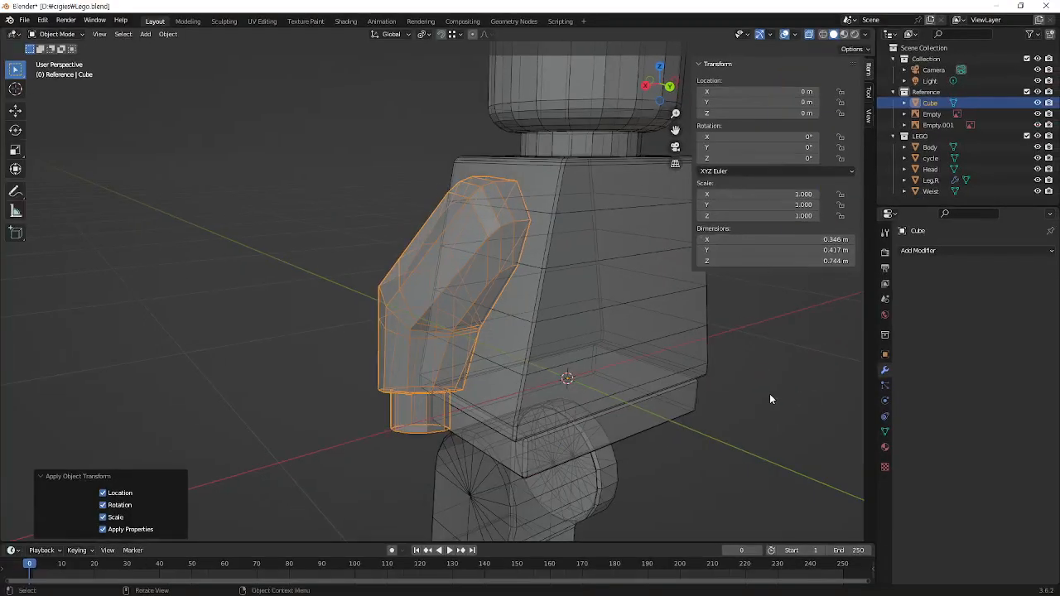
pyautogui.click(750, 398)
pyautogui.click(463, 286)
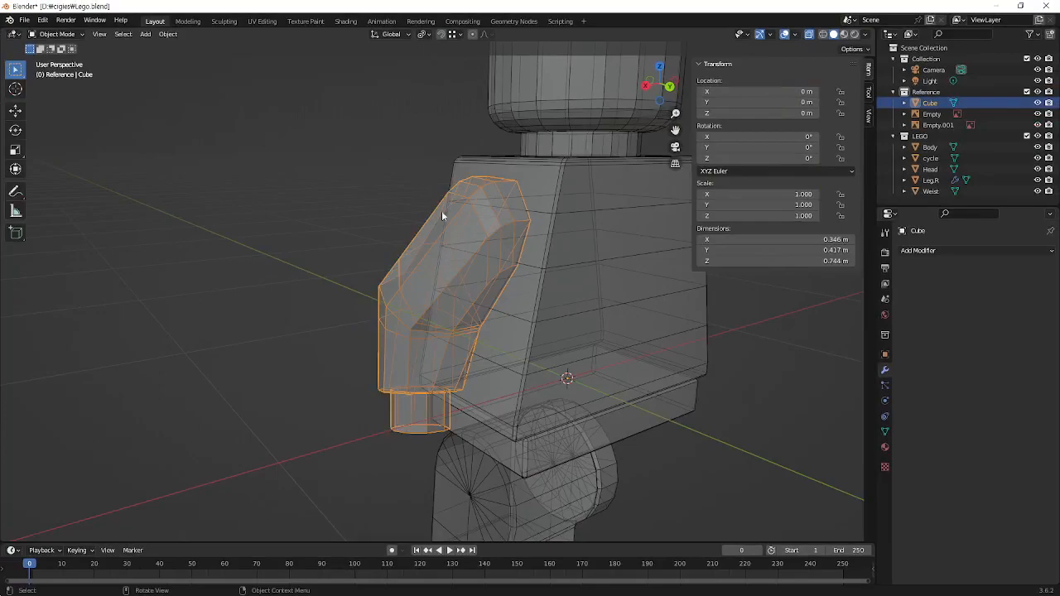
# Turn off X-ray, hide the transform values and examine the arm's lower end and wrist from below
pyautogui.keyDown('alt'); pyautogui.moveTo(443, 267); pyautogui.dragTo(505, 257, button='middle'); pyautogui.keyUp('alt')
pyautogui.moveTo(505, 341); pyautogui.dragTo(418, 344, button='middle')
pyautogui.scroll(2, 418, 345)
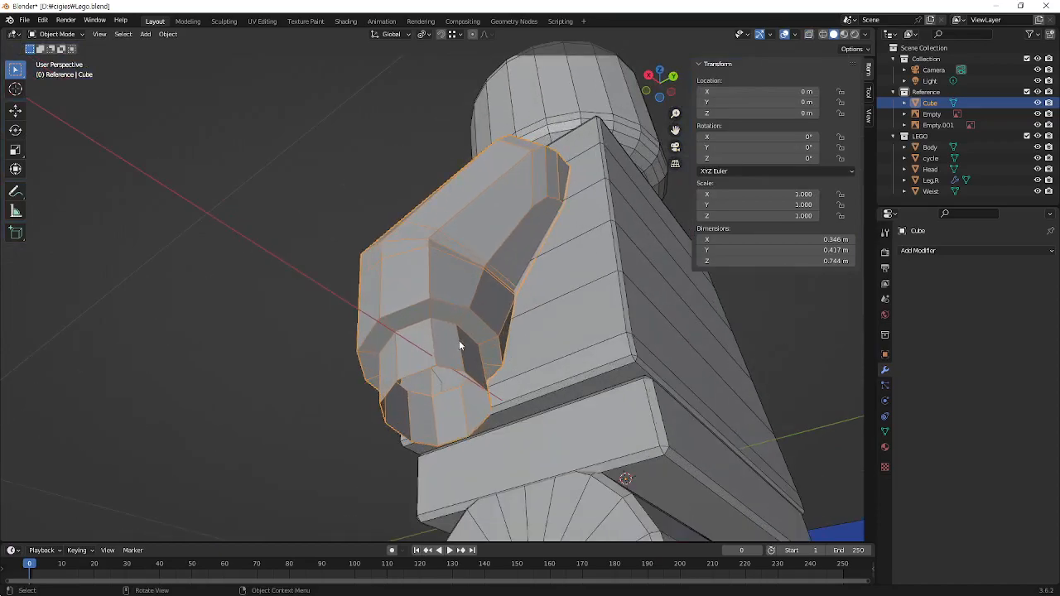
pyautogui.press('n')
pyautogui.moveTo(459, 340); pyautogui.dragTo(525, 281, button='middle')
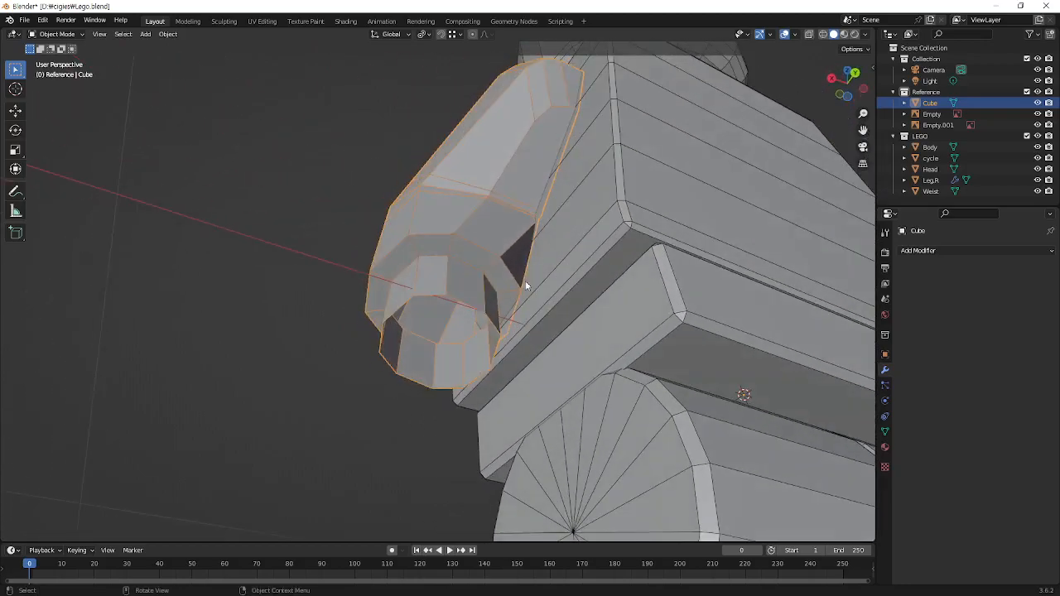
pyautogui.scroll(1, 435, 271)
pyautogui.scroll(2, 435, 270)
pyautogui.moveTo(434, 270)
pyautogui.mouseDown(button='middle')
pyautogui.moveTo(407, 286)
pyautogui.moveTo(461, 303)
pyautogui.moveTo(493, 280)
pyautogui.moveTo(497, 293)
pyautogui.mouseUp(button='middle')
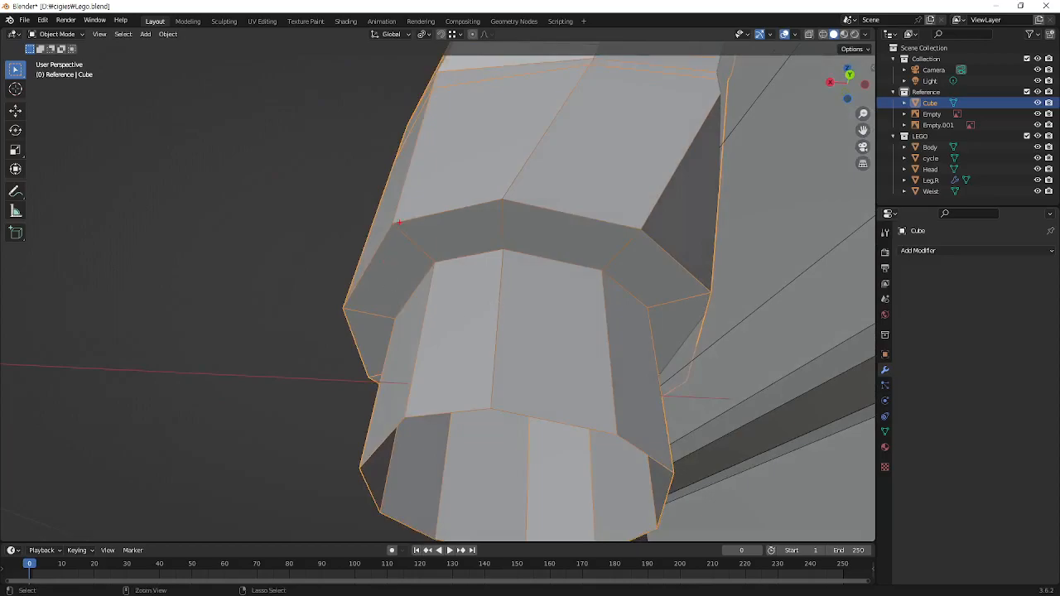
# Select the edge loop around the outer rim of the arm's lower end, using edge selection in Edit Mode
pyautogui.keyDown('shift'); pyautogui.moveTo(396, 222); pyautogui.dragTo(334, 324); pyautogui.keyUp('shift')
pyautogui.moveTo(397, 222); pyautogui.dragTo(507, 199)
pyautogui.moveTo(507, 199); pyautogui.dragTo(632, 227)
pyautogui.moveTo(672, 265); pyautogui.dragTo(709, 289)
pyautogui.press('Tab')
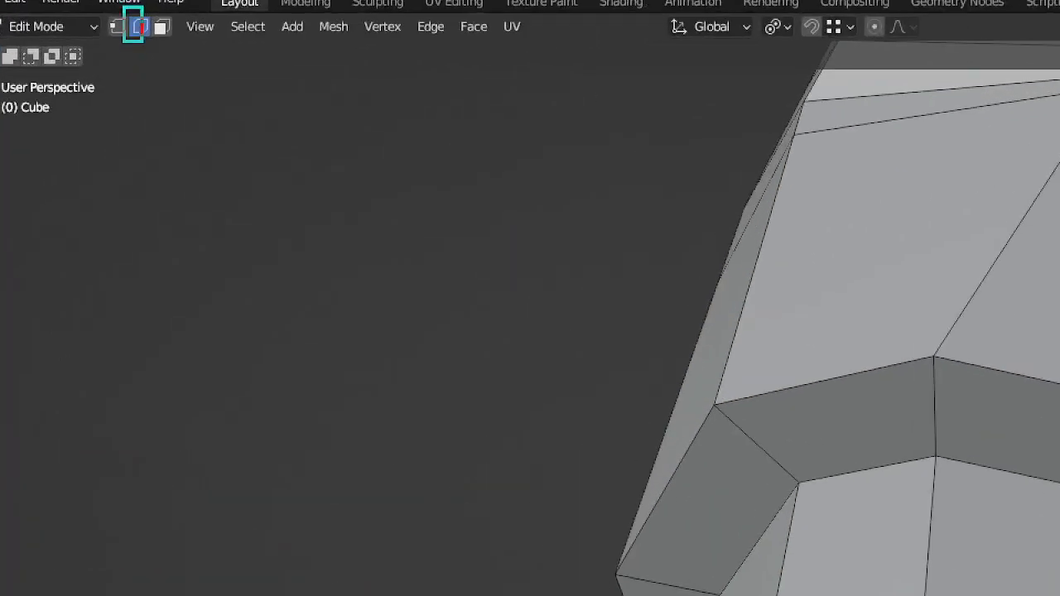
pyautogui.click(141, 27)
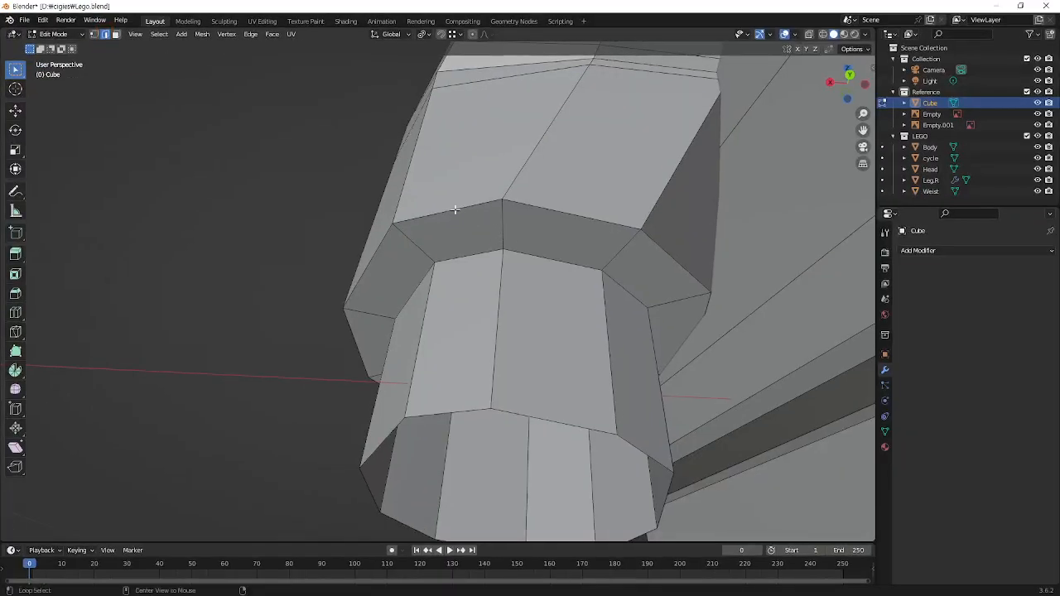
pyautogui.keyDown('alt'); pyautogui.click(455, 210); pyautogui.keyUp('alt')
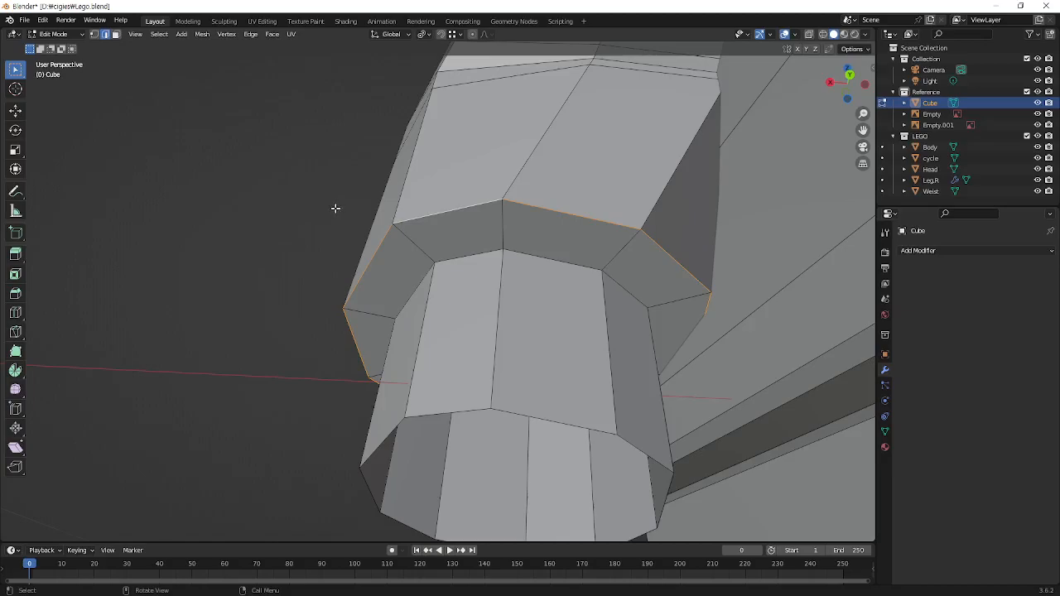
# Bevel the selected sleeve-rim edge loop with one segment and a width of 0.005 m
pyautogui.hotkey('ctrl', 'b')
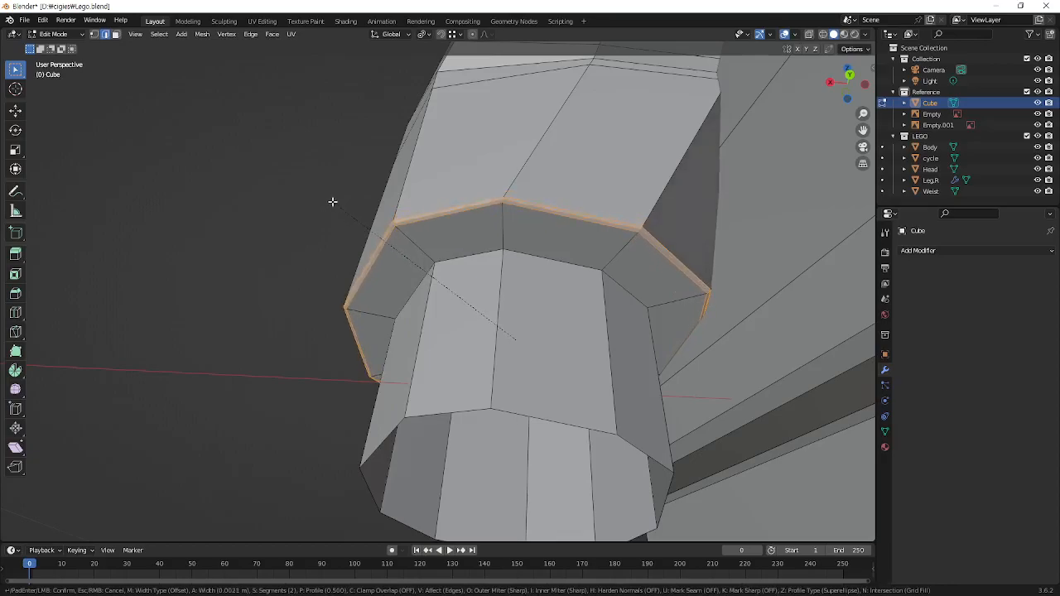
pyautogui.scroll(-1, 329, 197)
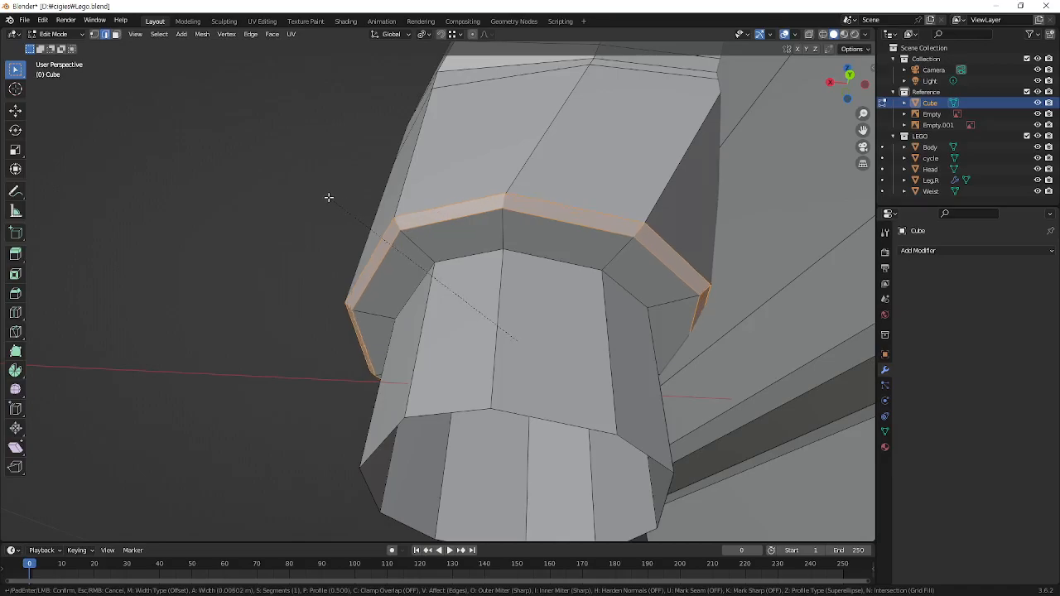
pyautogui.click(330, 196)
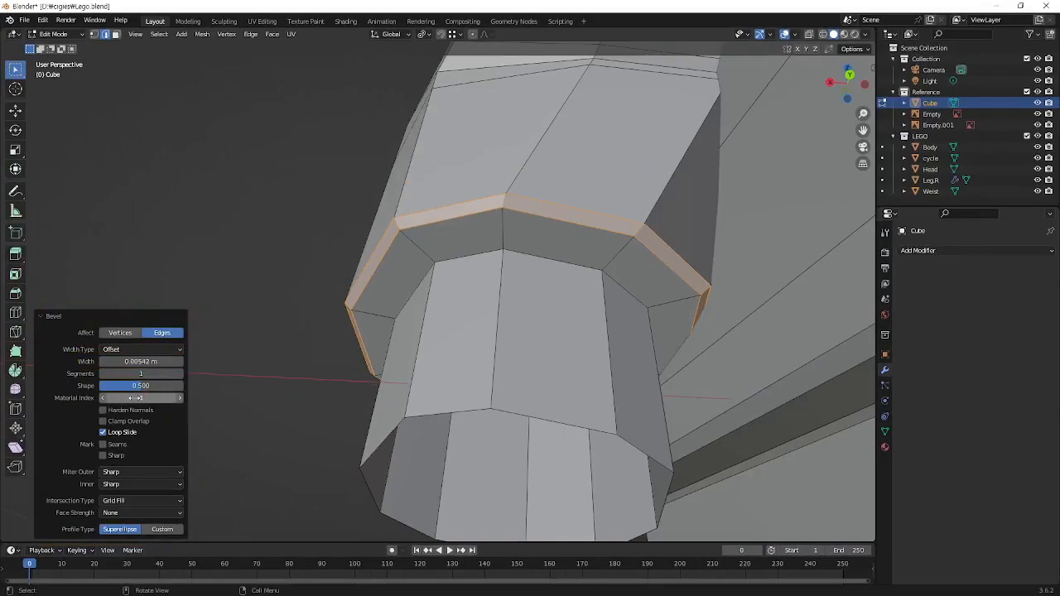
pyautogui.click(155, 362)
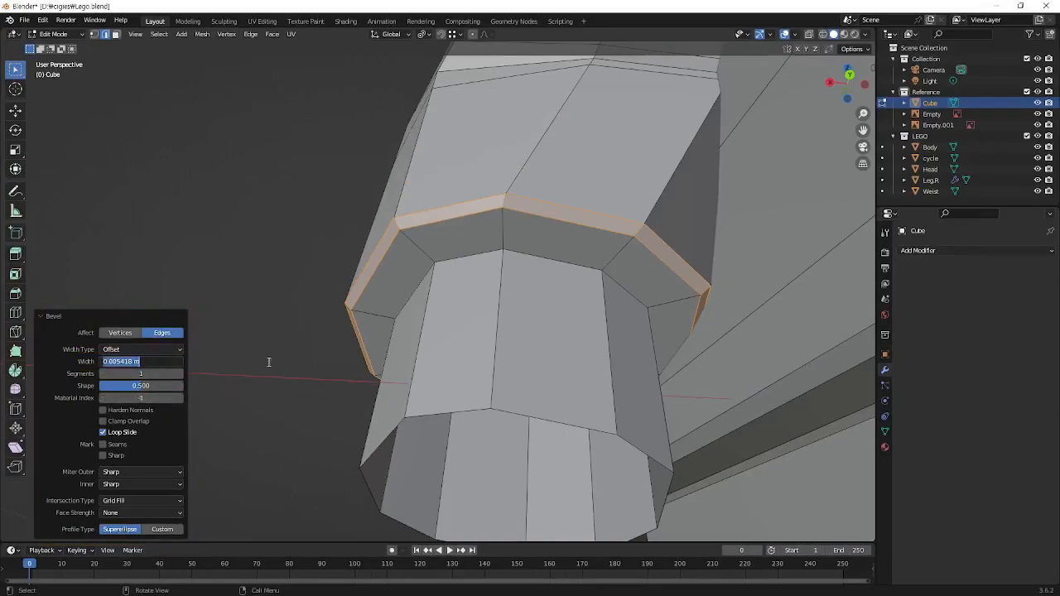
pyautogui.write('0.005')
pyautogui.press('Return')
# Examine the bevelled sleeve rim of the arm and the whole minifigure in perspective
pyautogui.moveTo(481, 277); pyautogui.dragTo(547, 329, button='middle')
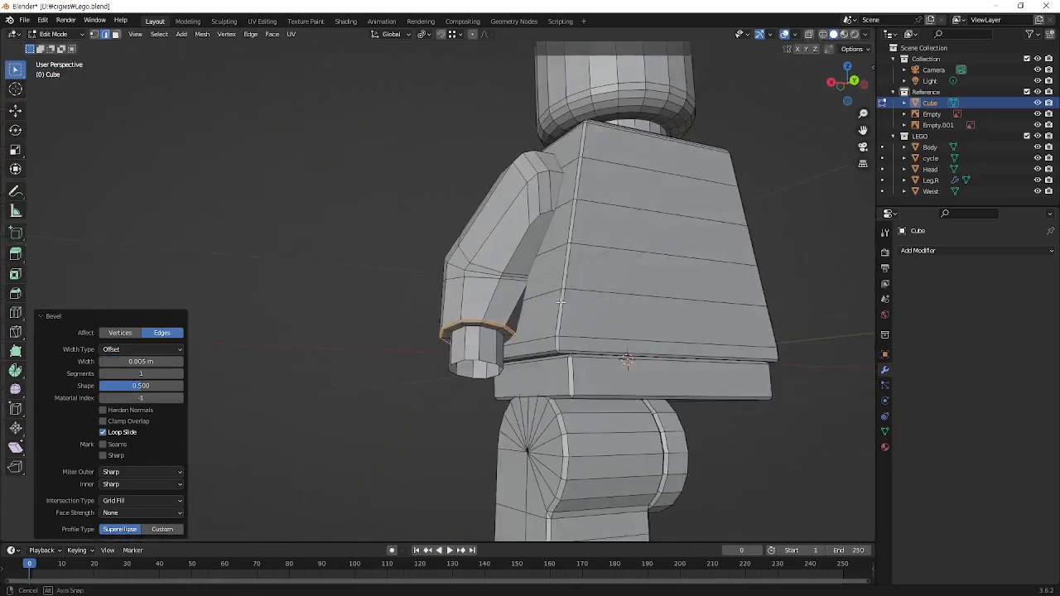
pyautogui.scroll(2, 547, 330)
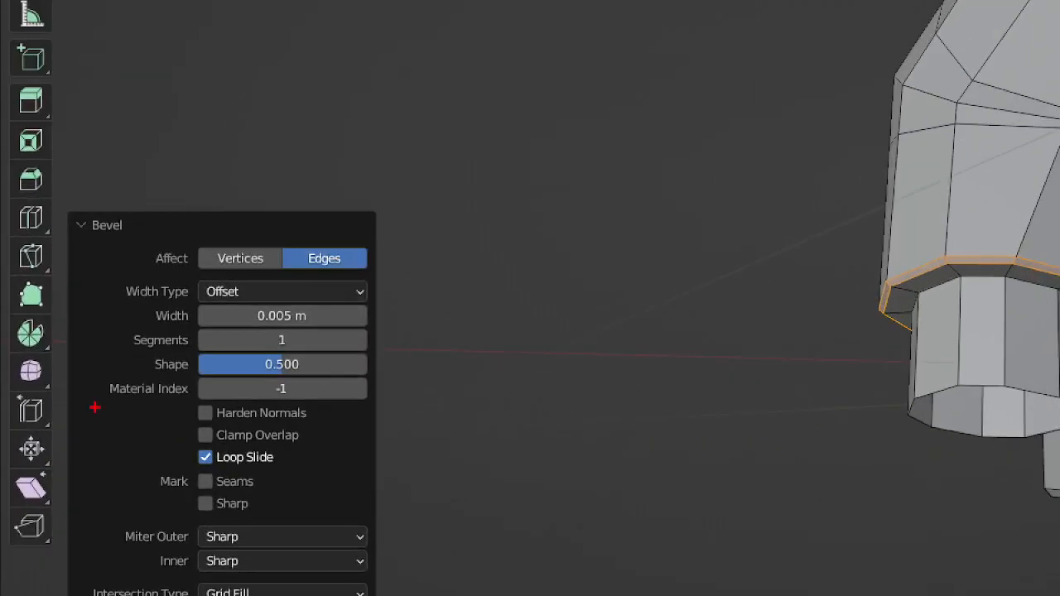
pyautogui.moveTo(291, 307); pyautogui.dragTo(322, 327)
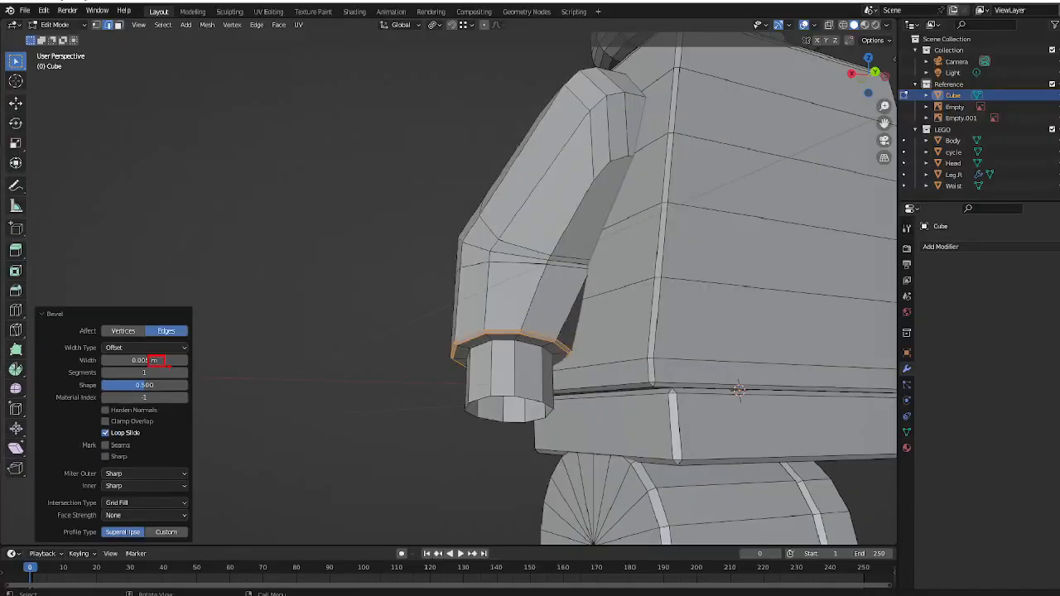
pyautogui.scroll(-2, 619, 387)
pyautogui.moveTo(619, 387)
pyautogui.mouseDown(button='middle')
pyautogui.moveTo(624, 413)
pyautogui.moveTo(625, 402)
pyautogui.mouseUp(button='middle')
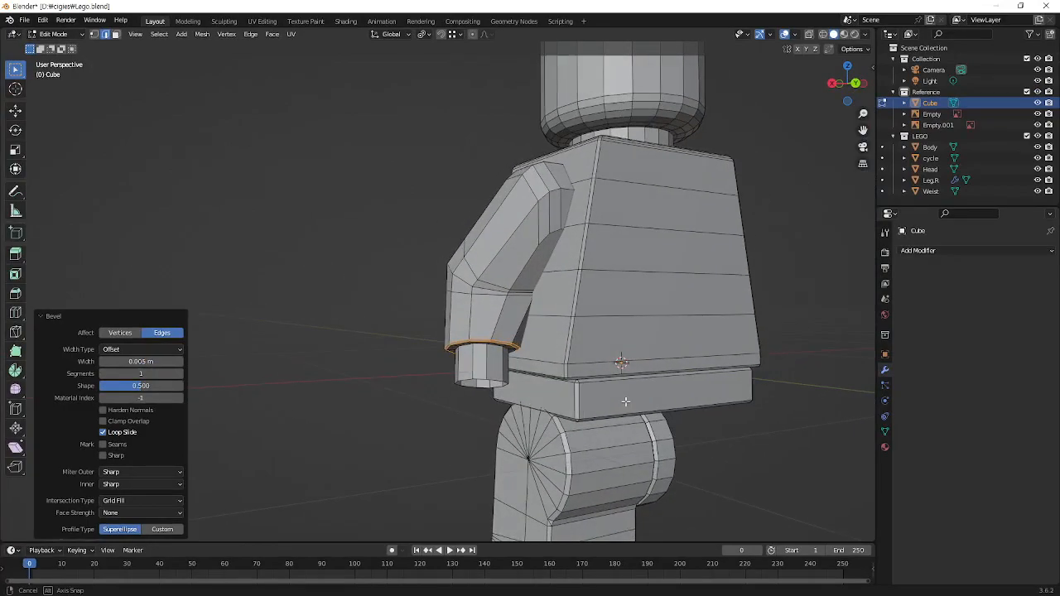
pyautogui.moveTo(625, 402); pyautogui.dragTo(626, 402, button='middle')
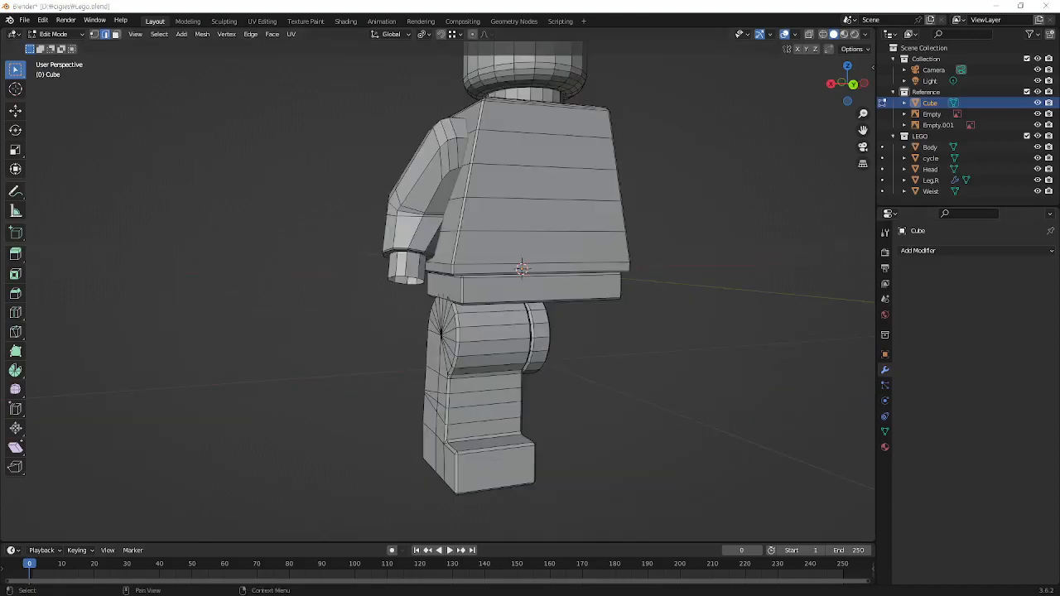
pyautogui.moveTo(575, 390); pyautogui.dragTo(632, 406, button='middle')
pyautogui.moveTo(560, 91); pyautogui.dragTo(525, 358, button='middle')
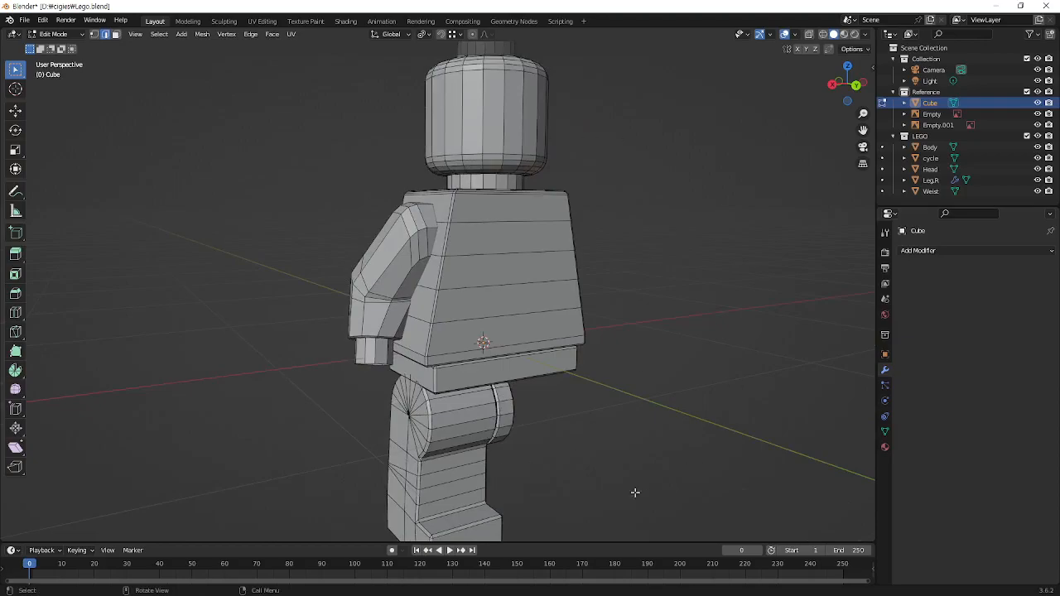
pyautogui.moveTo(588, 234); pyautogui.dragTo(579, 245, button='middle')
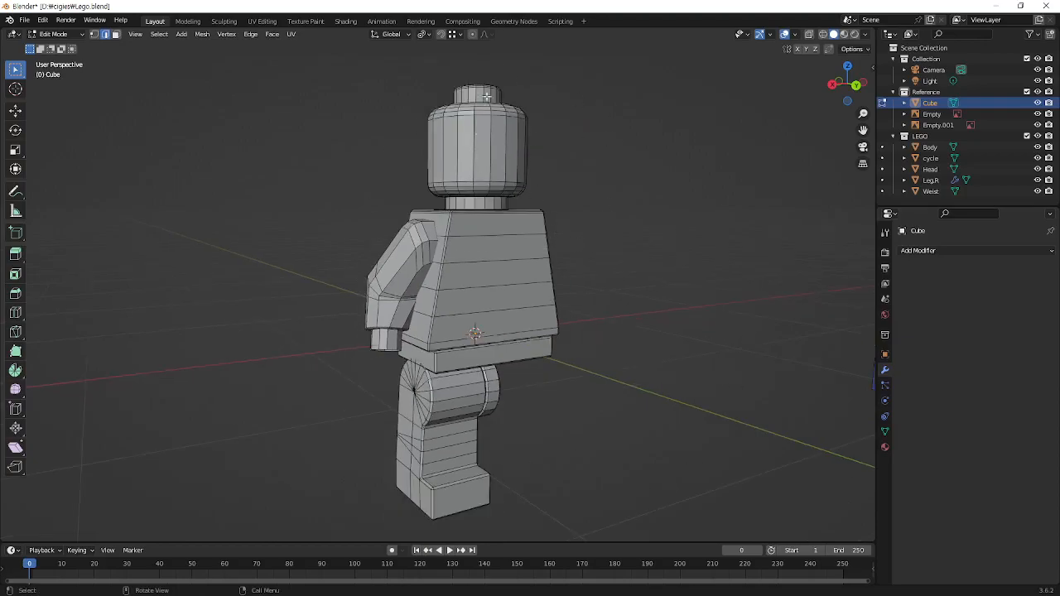
# Turn off the wireframe display in the viewport overlays
pyautogui.click(797, 38)
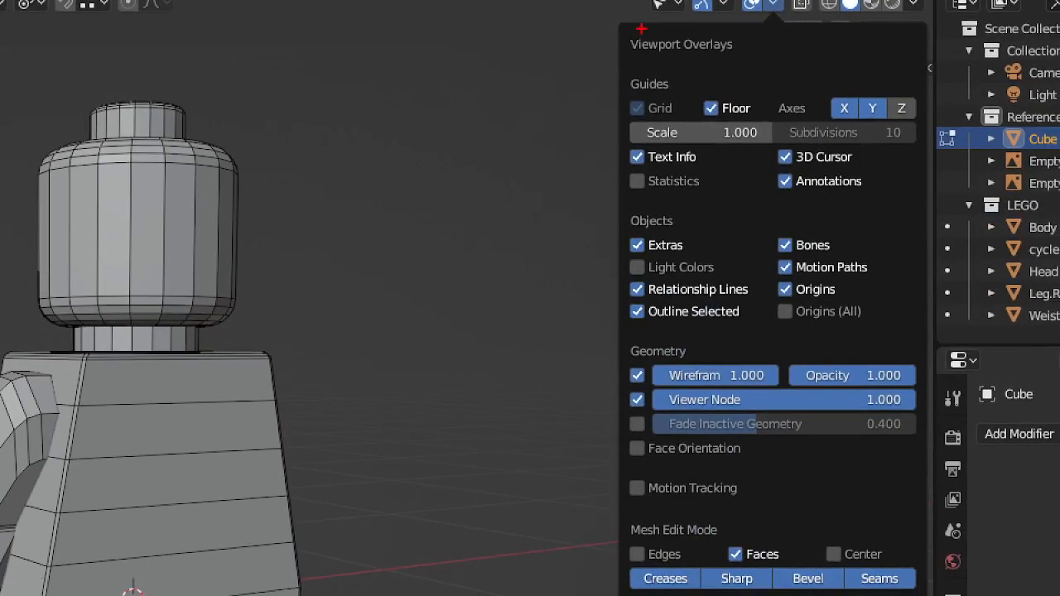
pyautogui.moveTo(641, 29); pyautogui.dragTo(741, 73)
pyautogui.moveTo(752, 32); pyautogui.dragTo(783, 66)
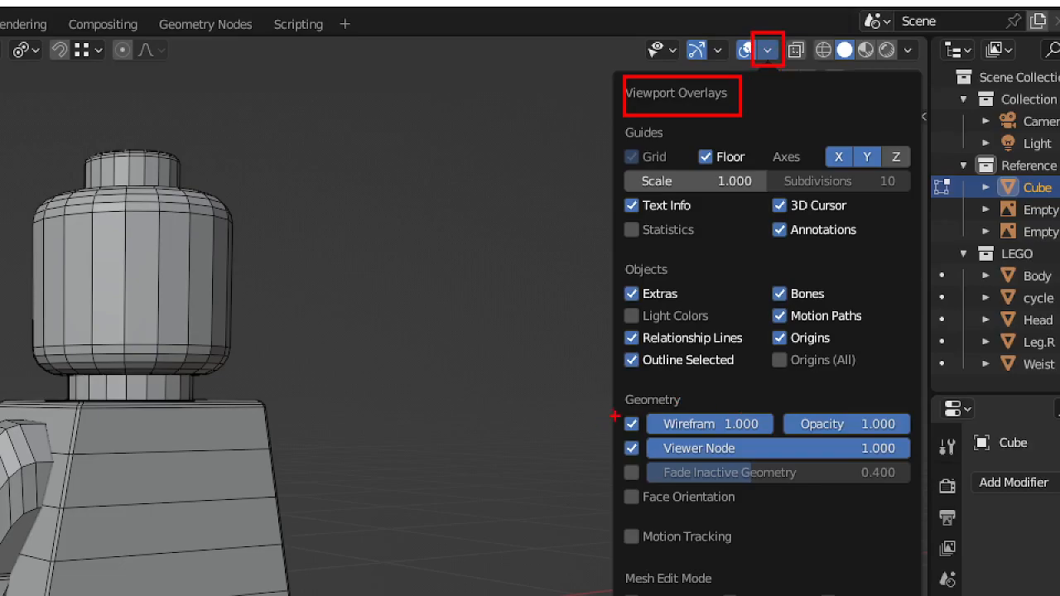
pyautogui.moveTo(618, 419); pyautogui.dragTo(522, 375)
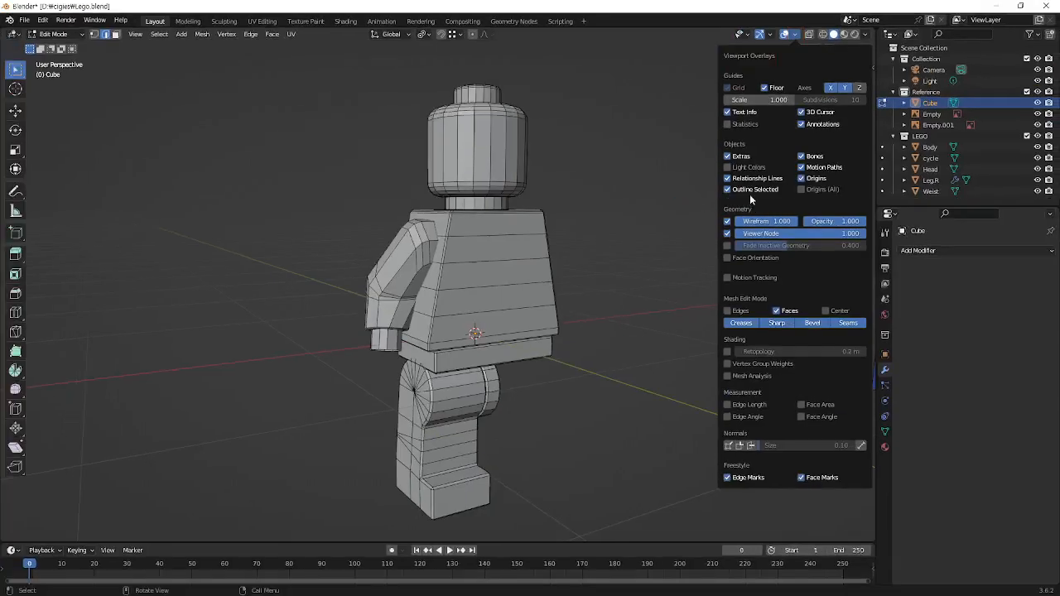
pyautogui.click(631, 423)
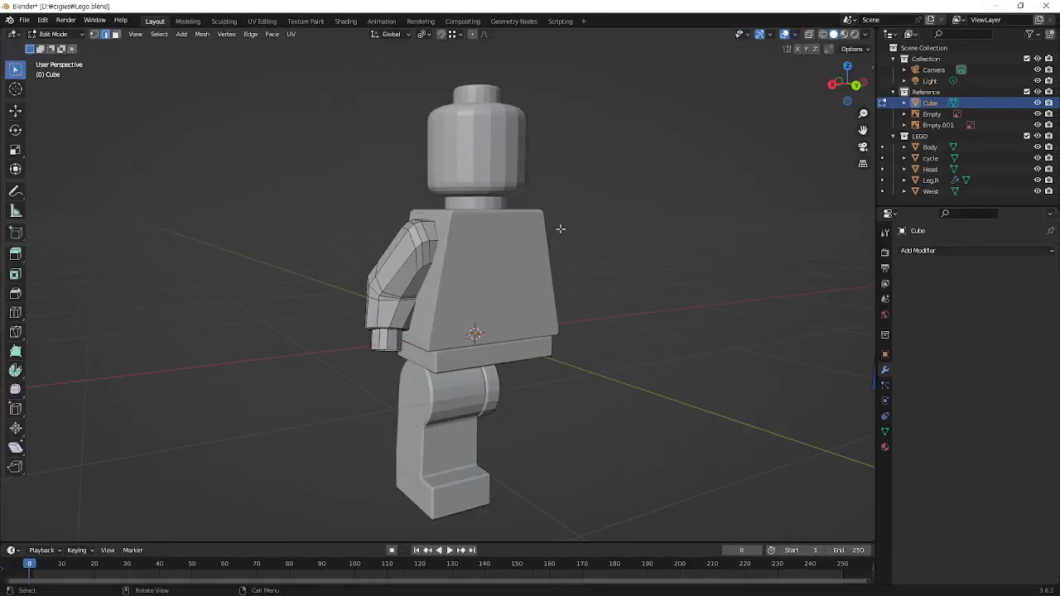
# Switch the arm to Object Mode and clear the selection
pyautogui.keyDown('ctrl'); pyautogui.keyDown('shift'); pyautogui.moveTo(526, 142); pyautogui.dragTo(603, 142); pyautogui.keyUp('shift'); pyautogui.keyUp('ctrl')
pyautogui.keyDown('ctrl'); pyautogui.keyDown('shift'); pyautogui.moveTo(504, 398); pyautogui.dragTo(565, 406); pyautogui.keyUp('shift'); pyautogui.keyUp('ctrl')
pyautogui.keyDown('ctrl'); pyautogui.keyDown('shift'); pyautogui.moveTo(451, 421); pyautogui.dragTo(521, 478); pyautogui.keyUp('shift'); pyautogui.keyUp('ctrl')
pyautogui.press('Tab')
pyautogui.click(659, 245)
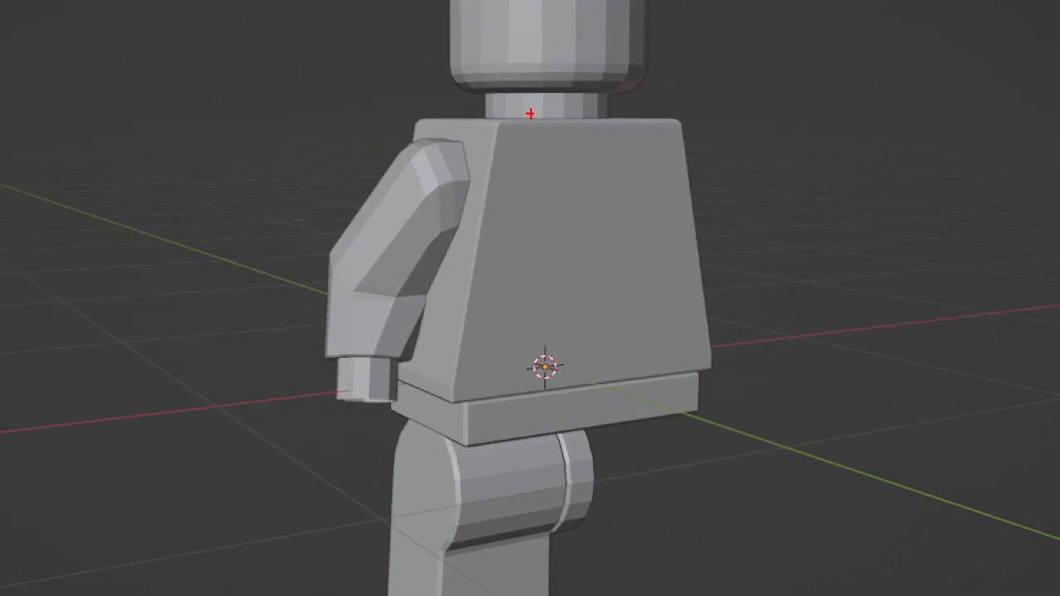
pyautogui.moveTo(530, 114); pyautogui.dragTo(458, 186)
pyautogui.moveTo(384, 331)
pyautogui.mouseDown()
pyautogui.moveTo(377, 207)
pyautogui.moveTo(398, 352)
pyautogui.mouseUp()
pyautogui.moveTo(645, 570)
pyautogui.mouseDown()
pyautogui.moveTo(661, 556)
pyautogui.moveTo(631, 565)
pyautogui.mouseUp()
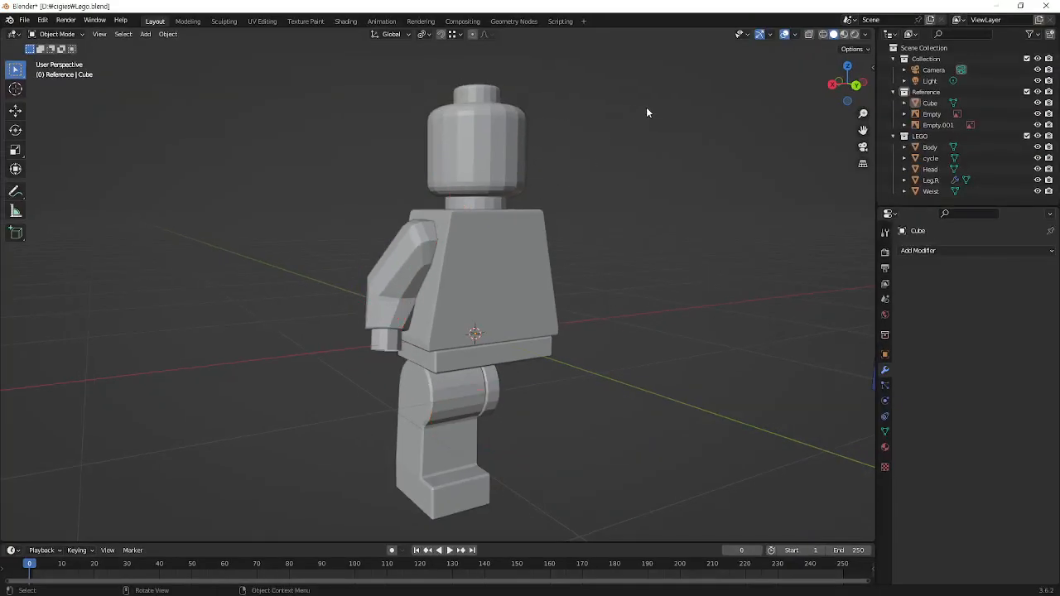
pyautogui.press('a')
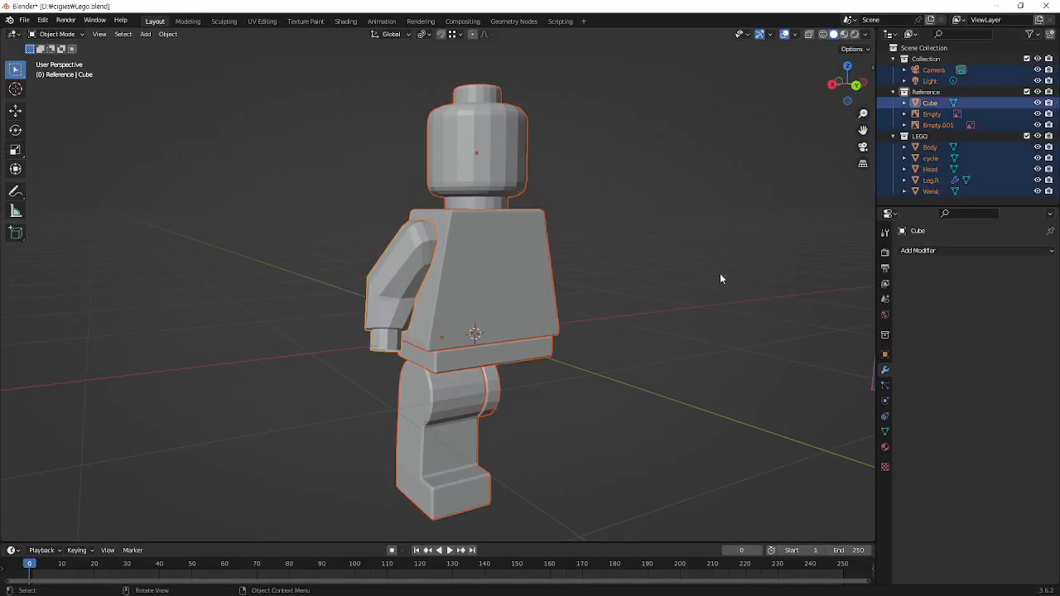
pyautogui.rightClick(491, 152)
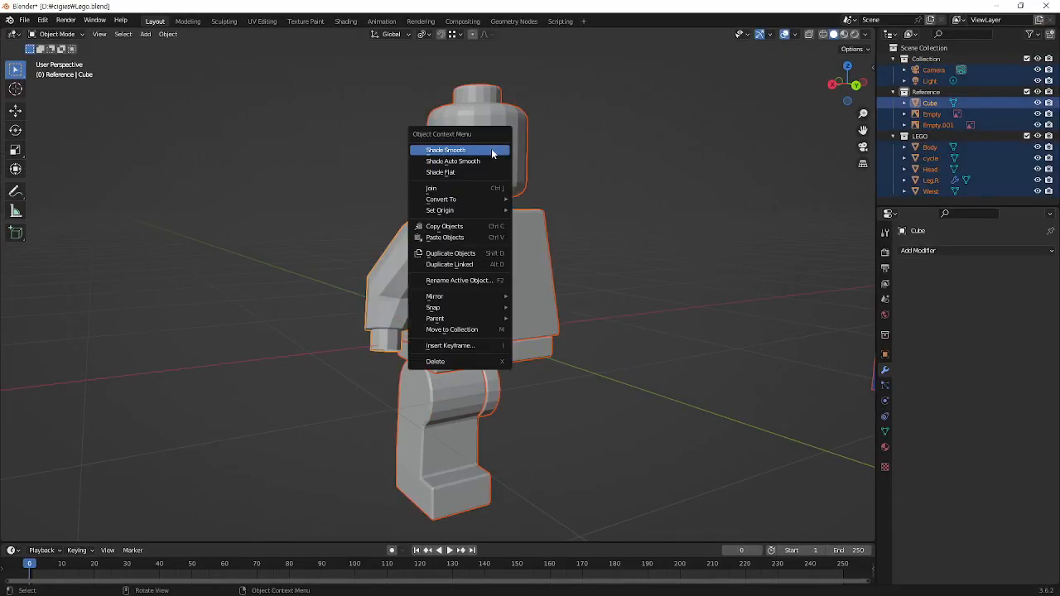
pyautogui.click(665, 196)
# Select all of the minifigure's mesh parts, including the arm, and bring up their shading options
pyautogui.moveTo(602, 86); pyautogui.dragTo(307, 468)
pyautogui.moveTo(630, 96); pyautogui.dragTo(334, 468)
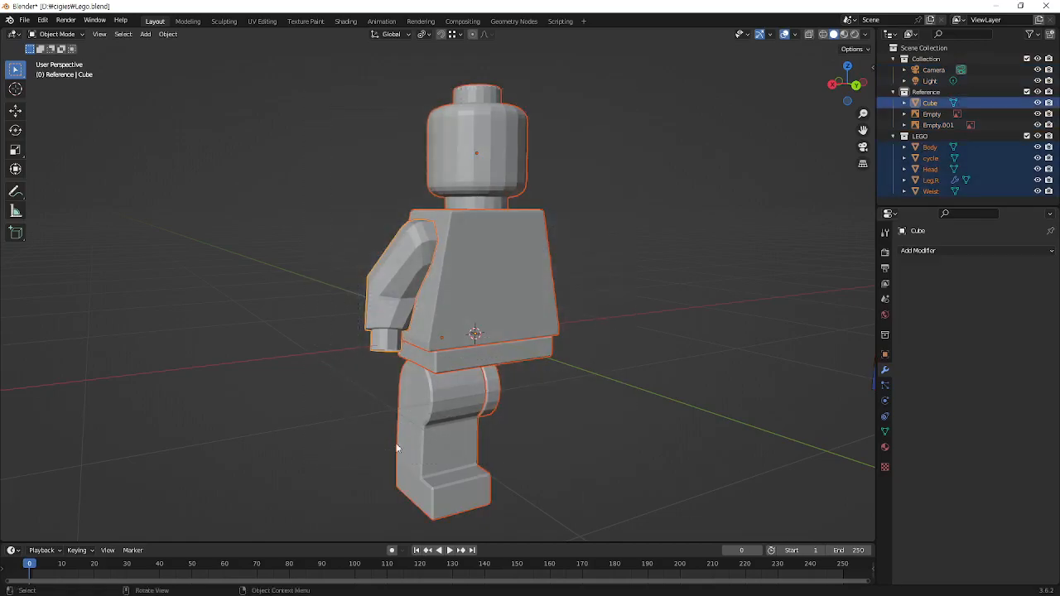
pyautogui.moveTo(687, 86); pyautogui.dragTo(319, 481)
pyautogui.rightClick(474, 170)
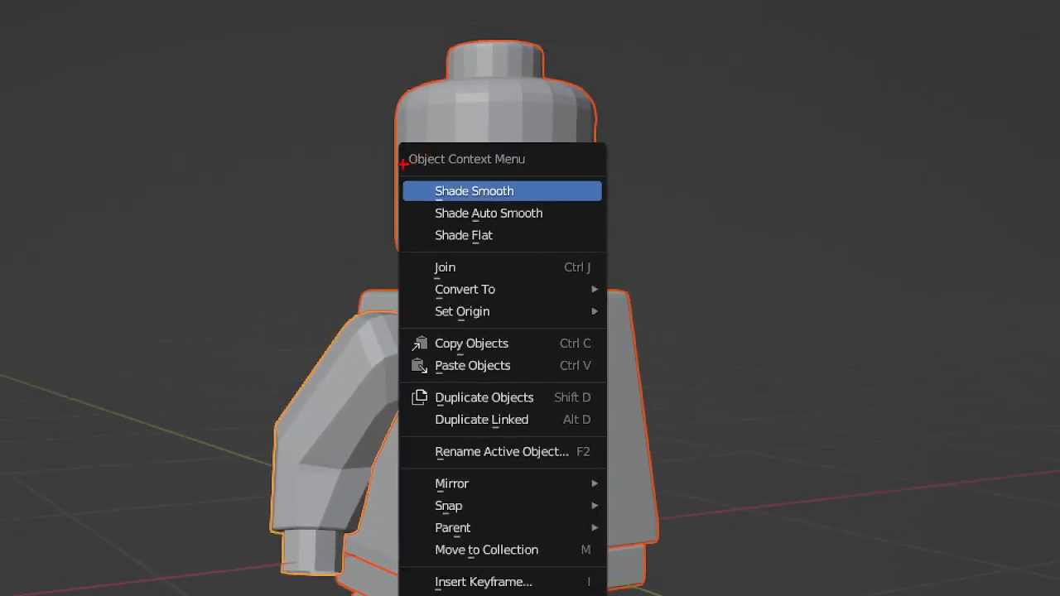
# Try Shade Smooth on all the selected LEGO figure parts
pyautogui.moveTo(403, 164)
pyautogui.mouseDown()
pyautogui.moveTo(538, 184)
pyautogui.moveTo(545, 204)
pyautogui.mouseUp()
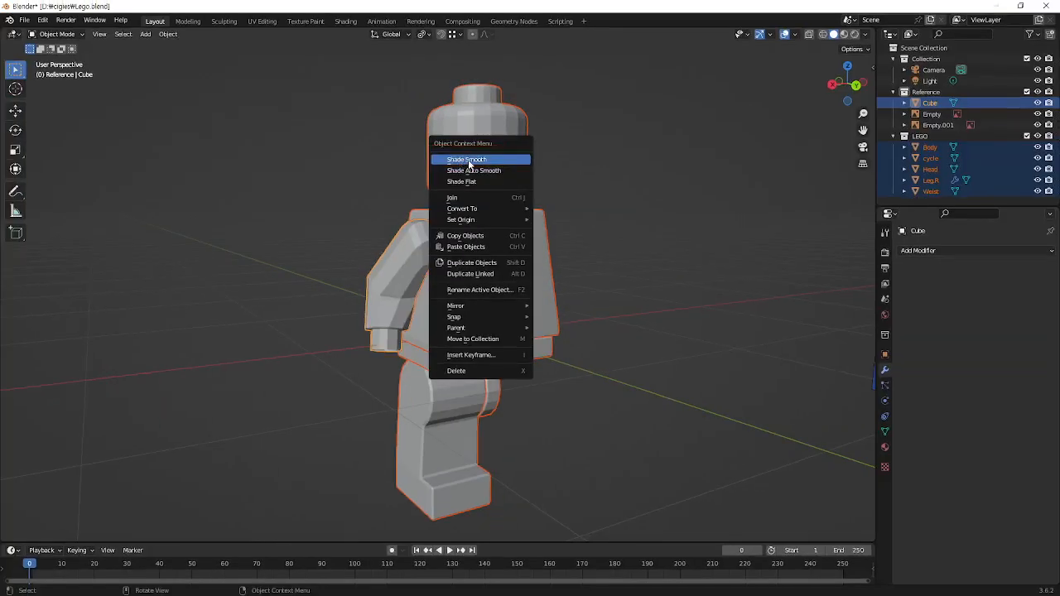
pyautogui.click(470, 161)
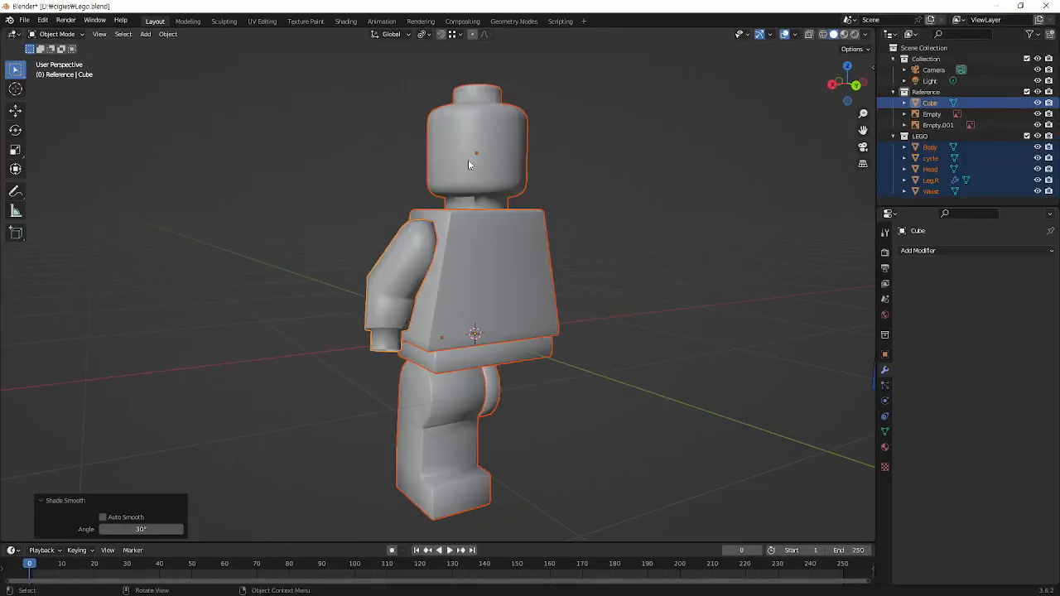
pyautogui.click(703, 172)
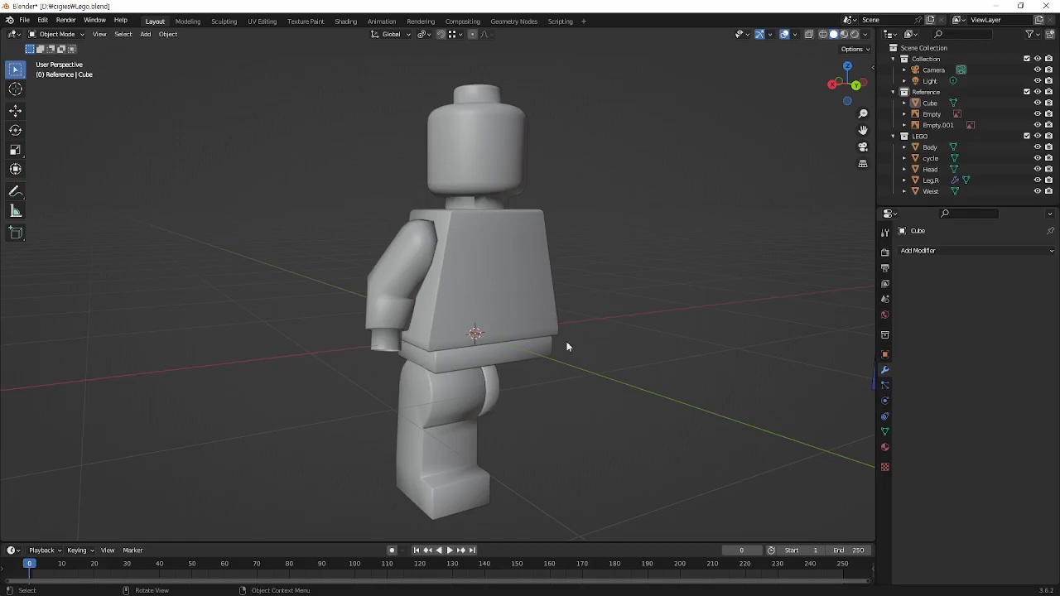
pyautogui.hotkey('ctrl', 'z')
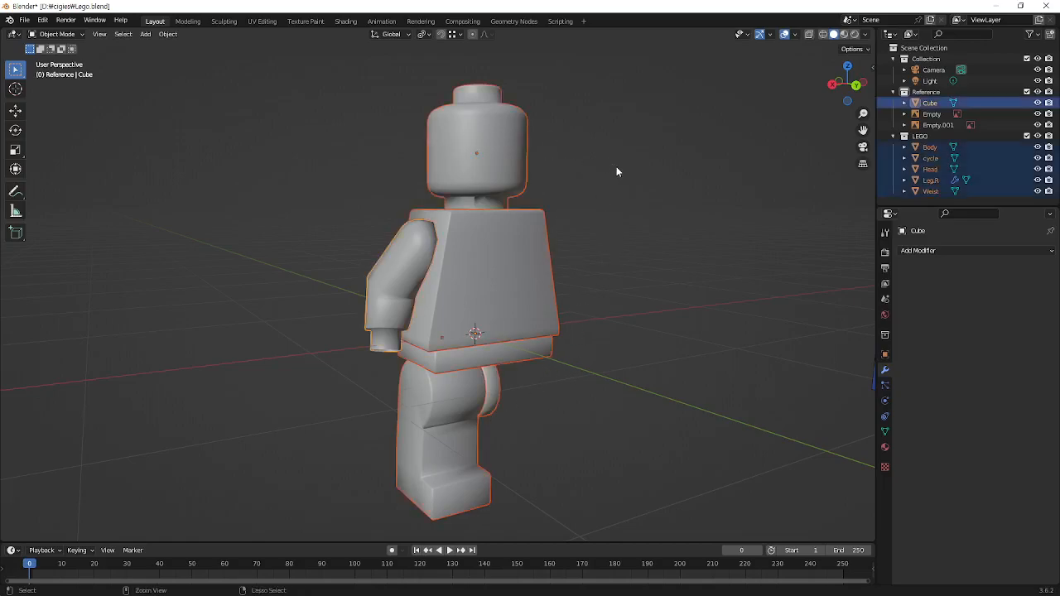
pyautogui.hotkey('ctrl', 'z')
# Apply Shade Auto Smooth to all the selected figure parts at a 30° angle
pyautogui.rightClick(511, 141)
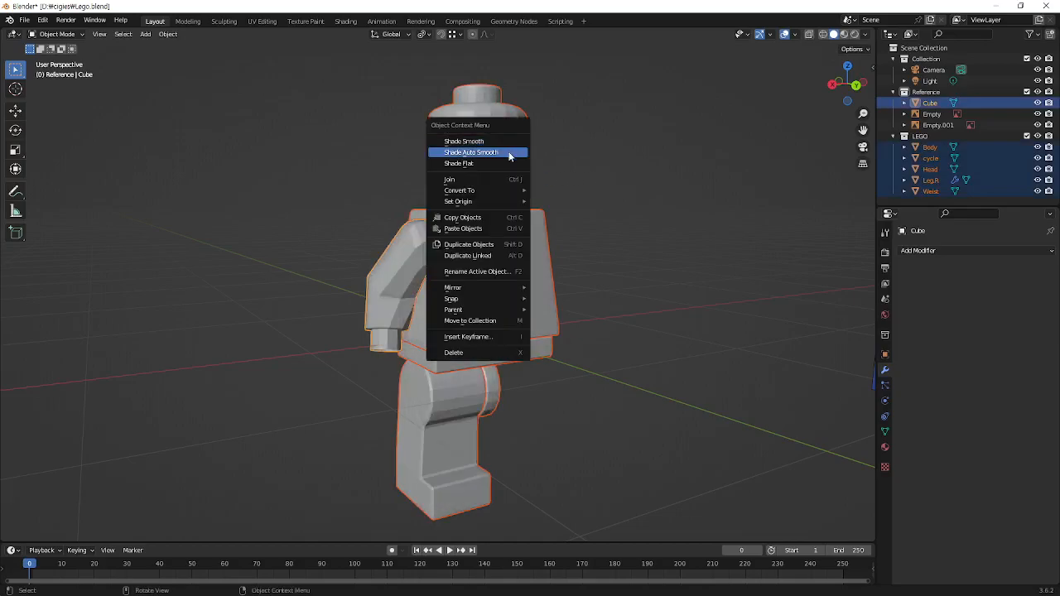
pyautogui.click(509, 152)
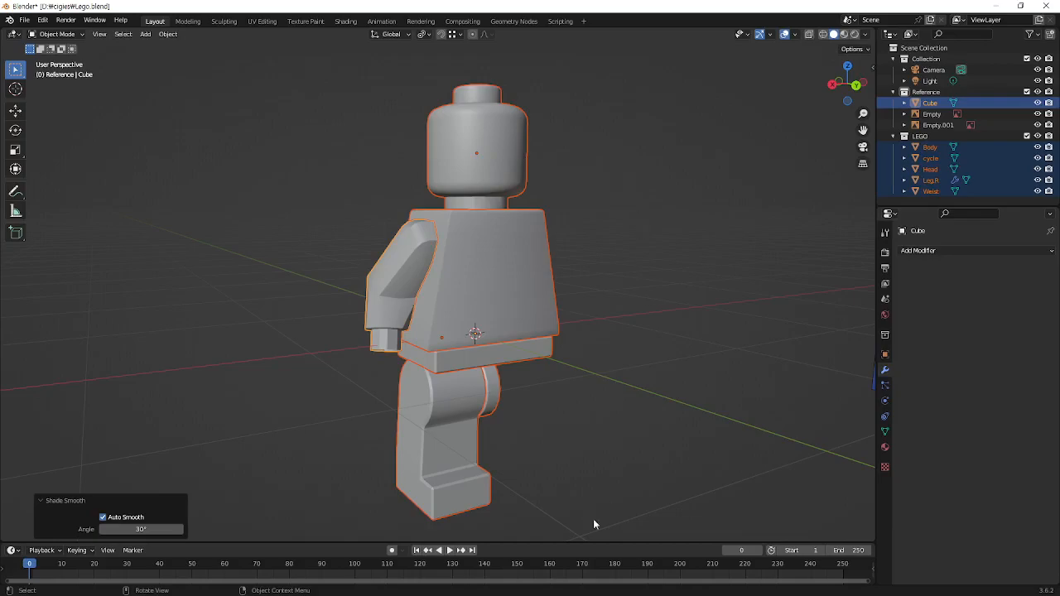
pyautogui.rightClick(514, 154)
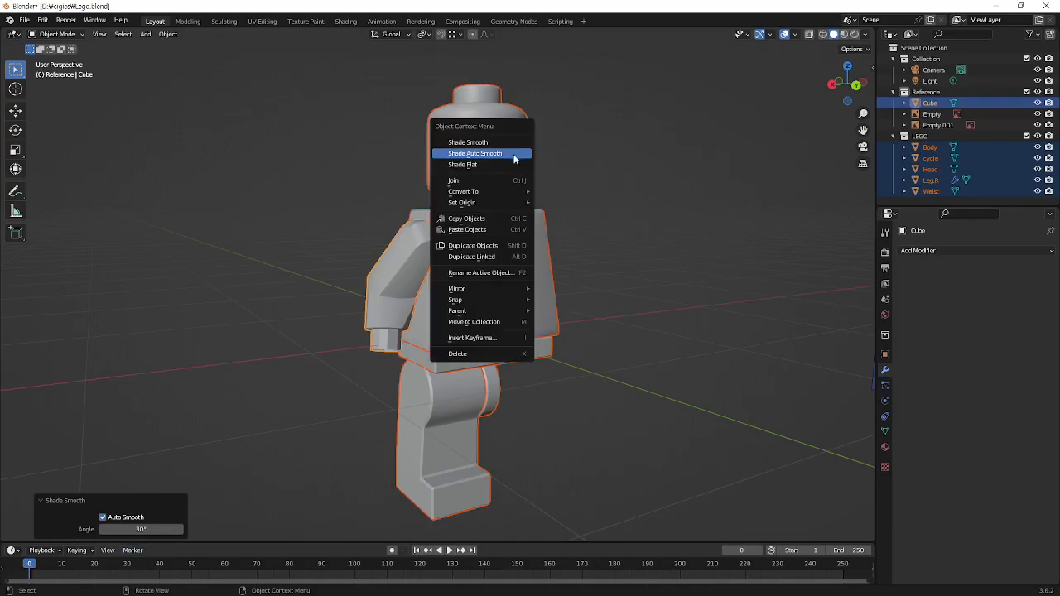
pyautogui.click(513, 154)
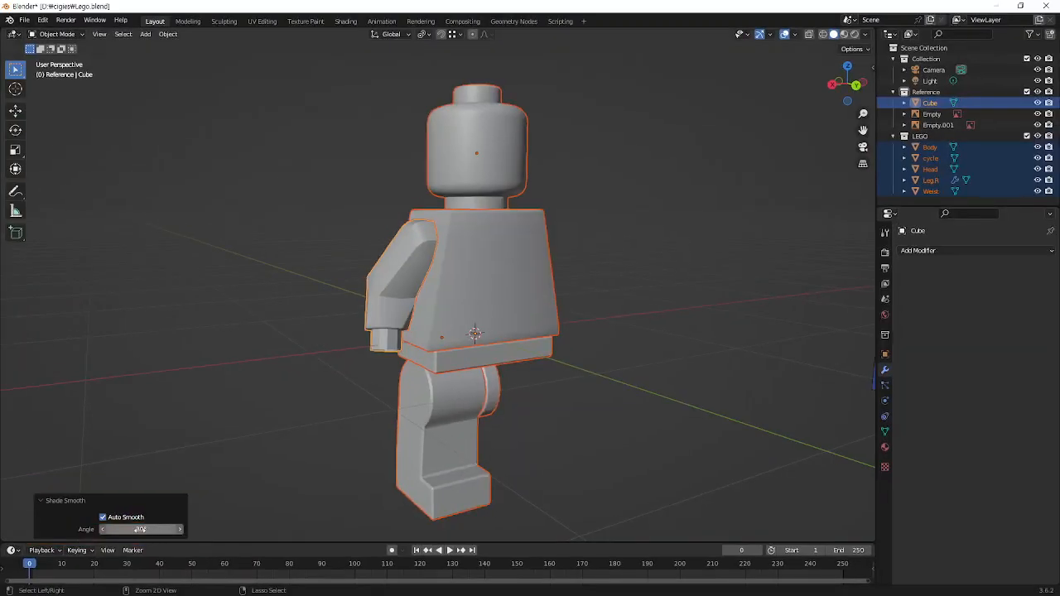
pyautogui.moveTo(141, 529); pyautogui.dragTo(141, 529)
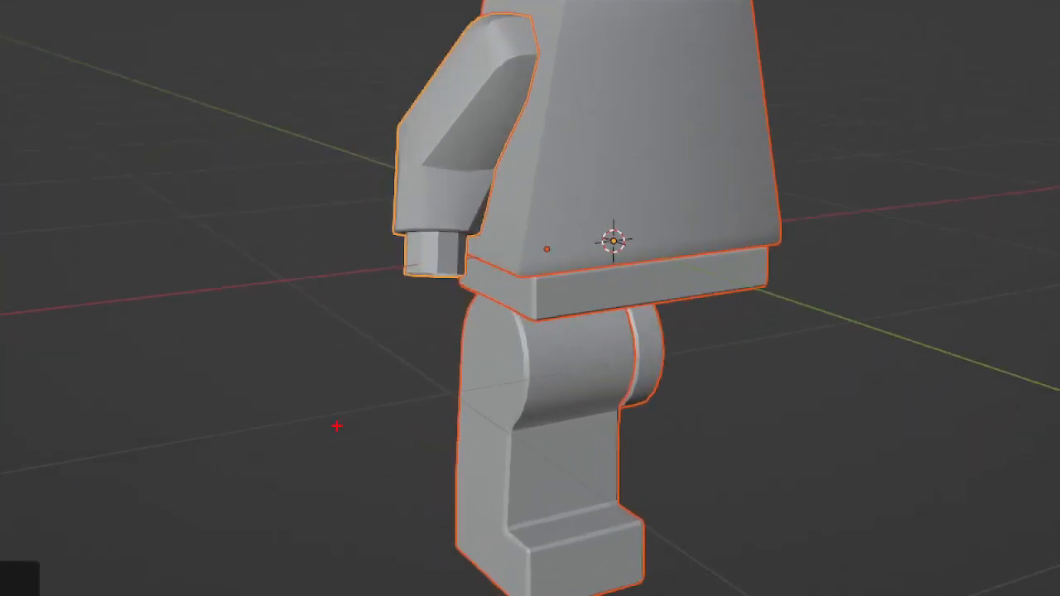
pyautogui.keyDown('ctrl'); pyautogui.moveTo(393, 215); pyautogui.dragTo(484, 289); pyautogui.keyUp('ctrl')
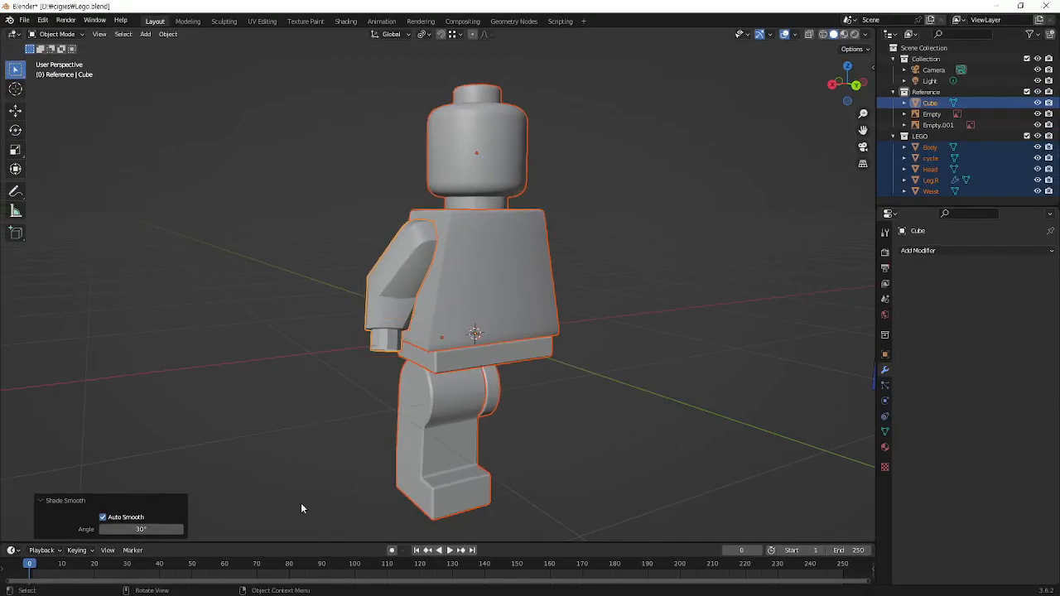
# Set the auto smooth angle of all the selected figure parts to 70°
pyautogui.moveTo(146, 530); pyautogui.dragTo(156, 529)
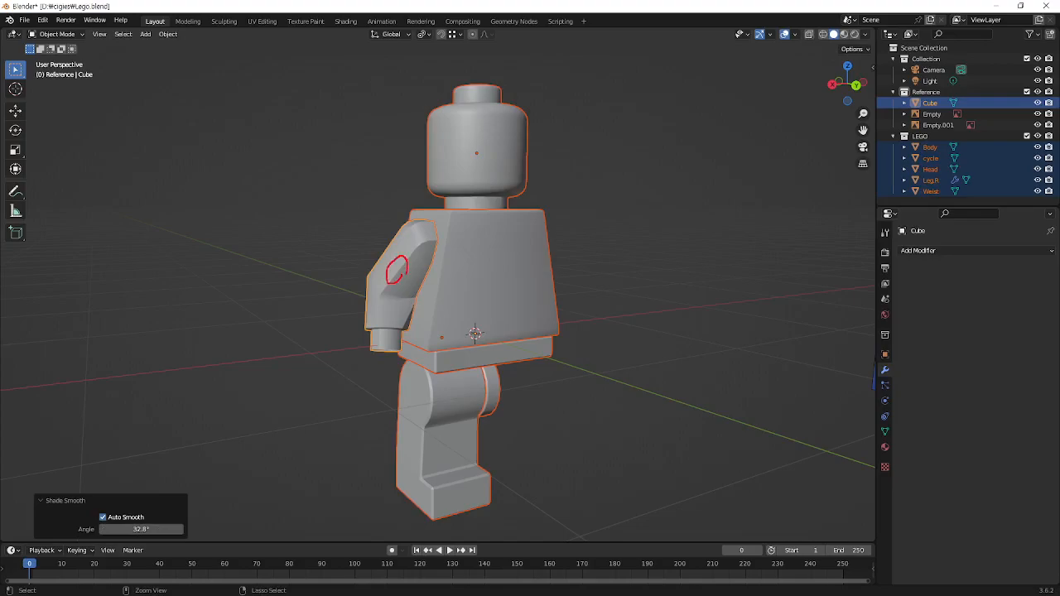
pyautogui.moveTo(156, 529); pyautogui.dragTo(181, 529)
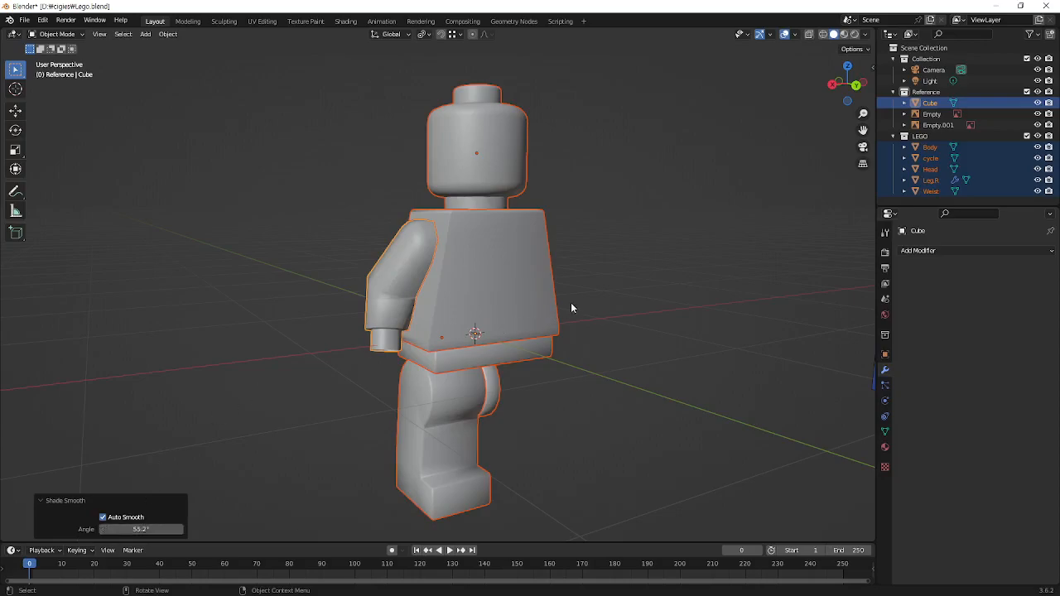
pyautogui.moveTo(141, 529); pyautogui.dragTo(141, 529)
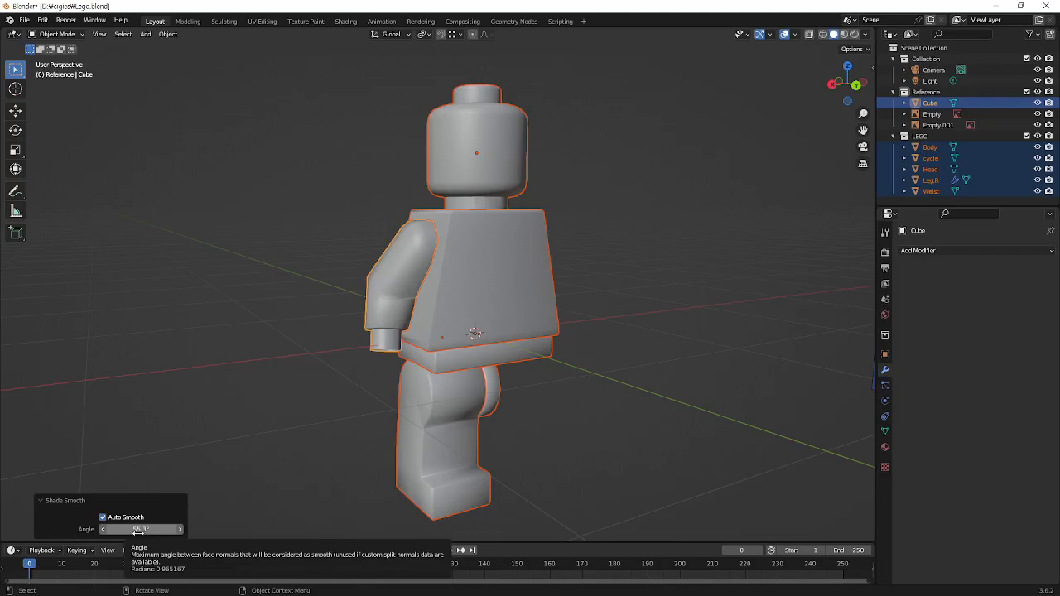
pyautogui.click(139, 531)
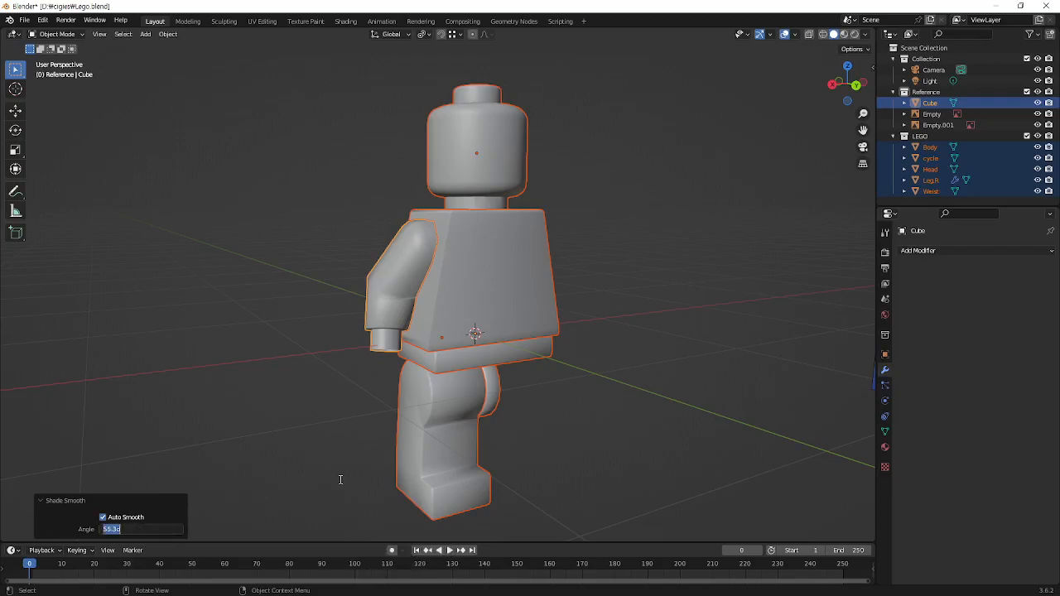
pyautogui.write('70')
pyautogui.press('Return')
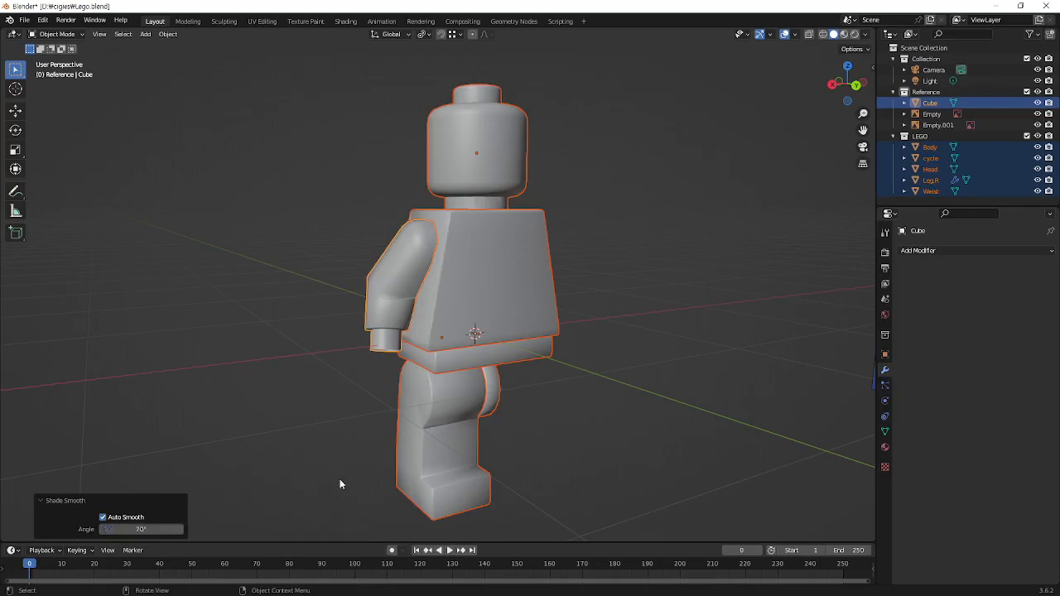
# Examine the shading where the wrist cylinder meets the end of the arm
pyautogui.moveTo(385, 335); pyautogui.dragTo(501, 274, button='middle')
pyautogui.scroll(2, 501, 273)
pyautogui.moveTo(554, 332); pyautogui.dragTo(540, 315, button='middle')
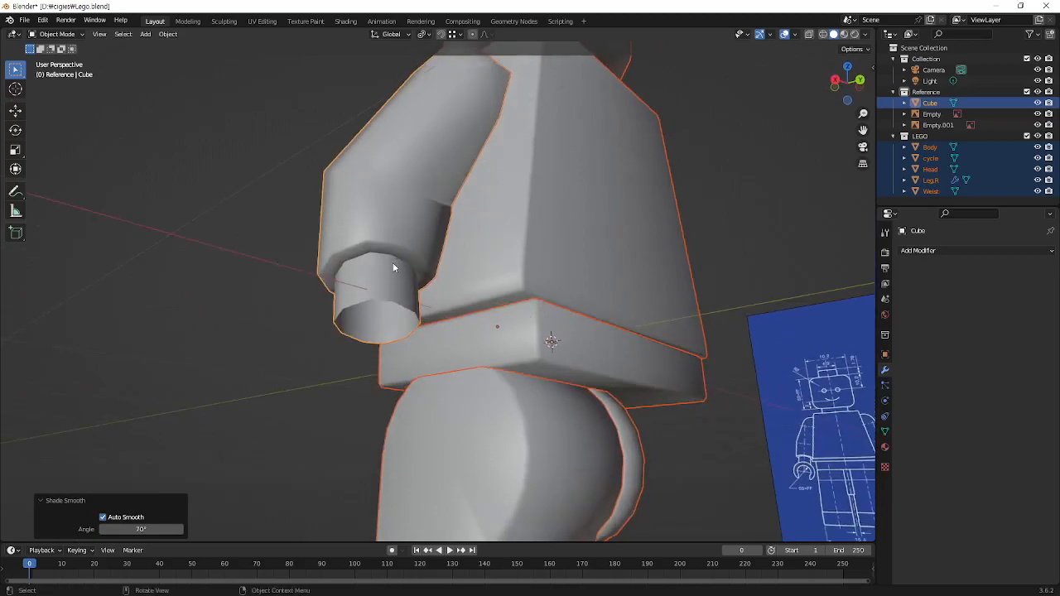
pyautogui.scroll(4, 392, 262)
pyautogui.keyDown('shift'); pyautogui.moveTo(392, 262); pyautogui.dragTo(494, 283, button='middle'); pyautogui.keyUp('shift')
pyautogui.hotkey('ctrl', '2')
pyautogui.moveTo(477, 243)
pyautogui.mouseDown()
pyautogui.moveTo(476, 265)
pyautogui.moveTo(509, 255)
pyautogui.mouseUp()
pyautogui.moveTo(564, 201)
pyautogui.mouseDown()
pyautogui.moveTo(575, 253)
pyautogui.moveTo(536, 278)
pyautogui.moveTo(432, 296)
pyautogui.moveTo(442, 282)
pyautogui.moveTo(447, 356)
pyautogui.mouseUp()
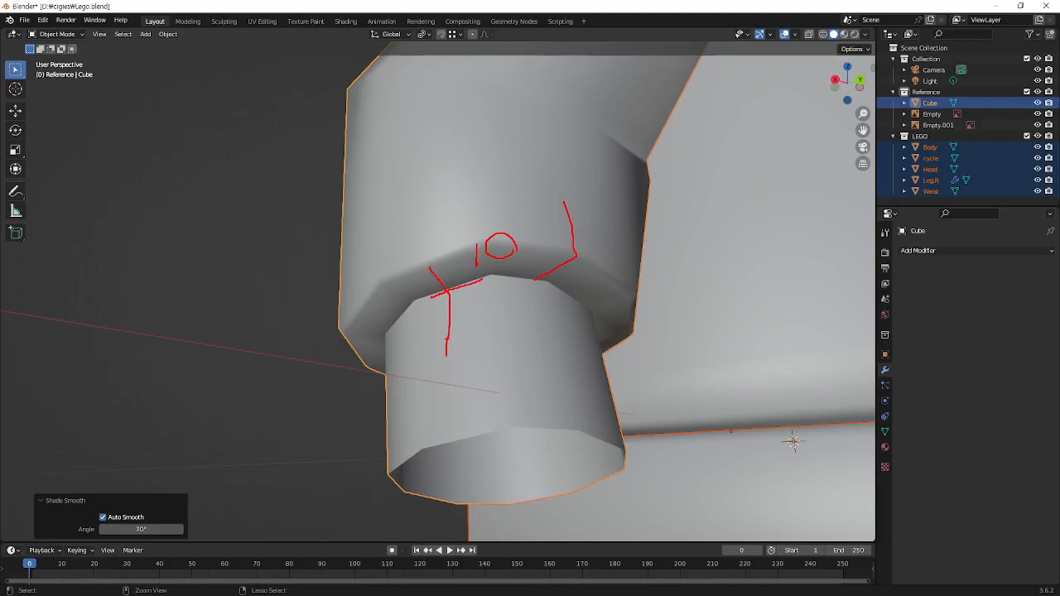
pyautogui.press('Escape')
# Try an auto smooth angle of 90° on the selected parts and set it back to 70°
pyautogui.click(137, 531)
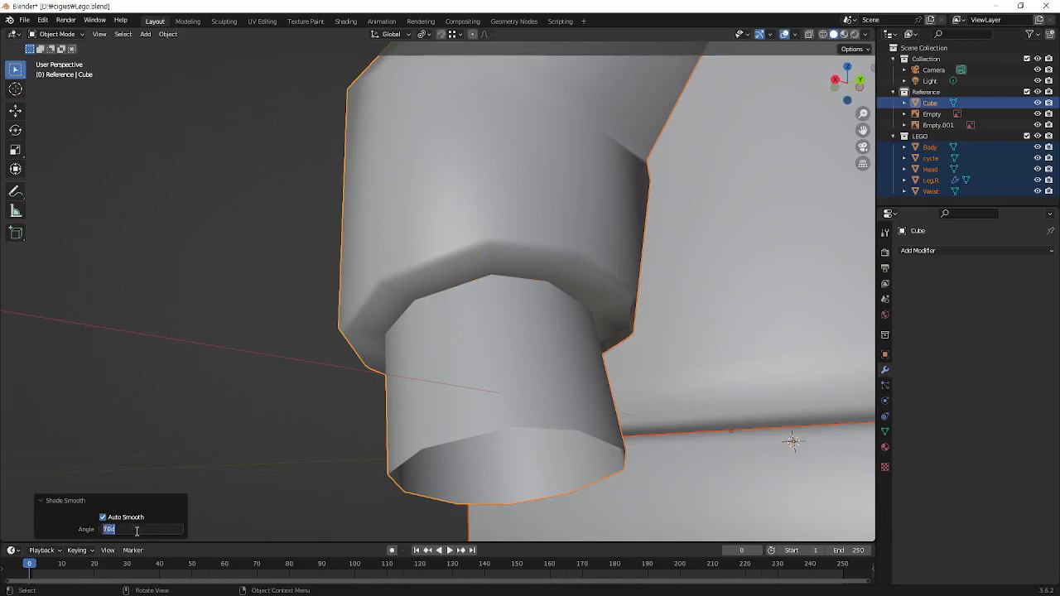
pyautogui.write('90')
pyautogui.press('Return')
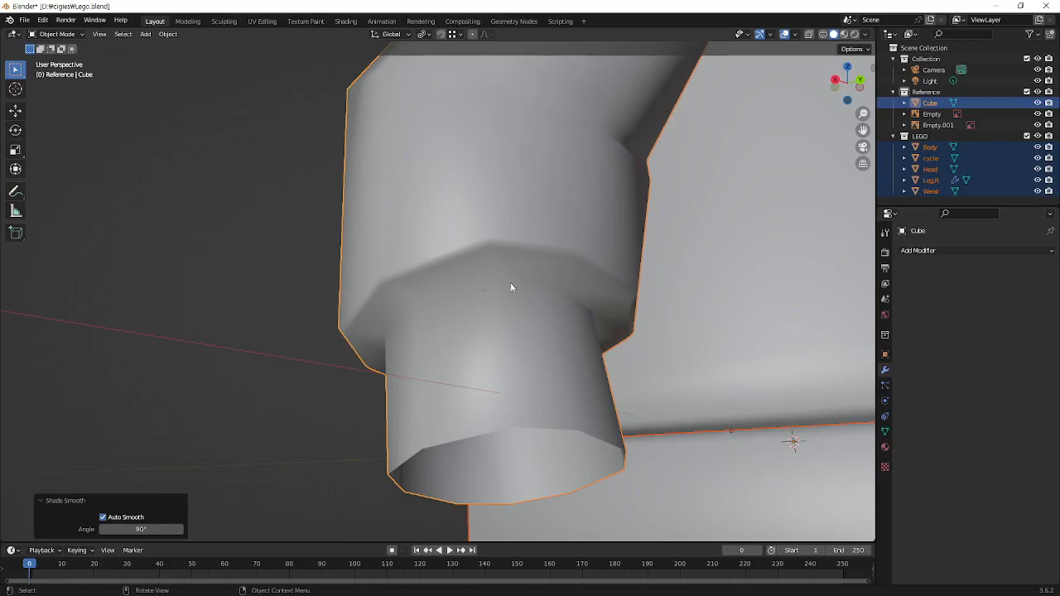
pyautogui.hotkey('ctrl', '2')
pyautogui.moveTo(509, 250)
pyautogui.mouseDown()
pyautogui.moveTo(501, 290)
pyautogui.moveTo(515, 351)
pyautogui.mouseUp()
pyautogui.click(137, 529)
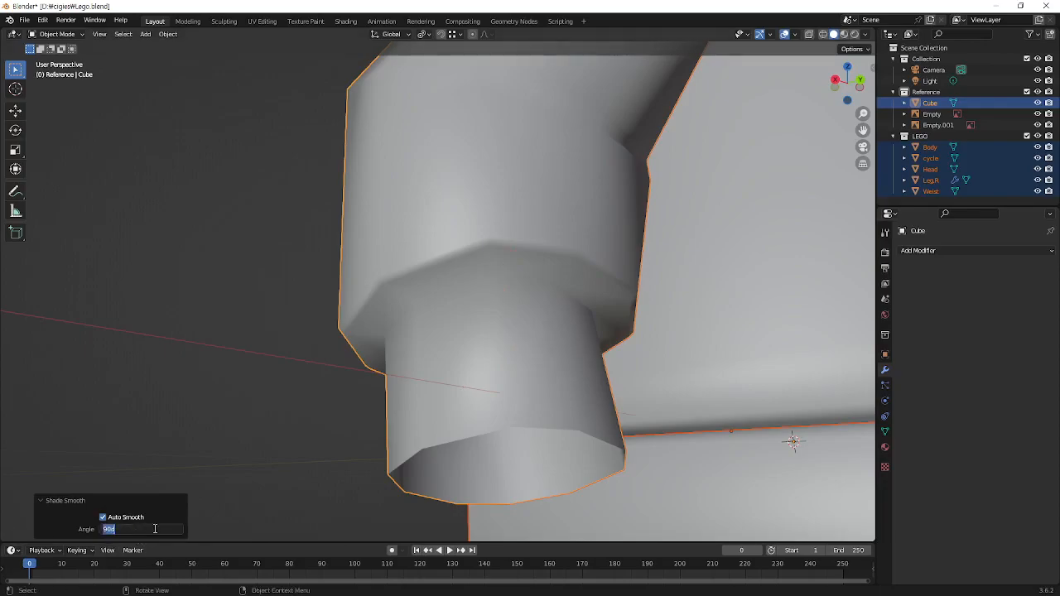
pyautogui.write('70')
pyautogui.press('Return')
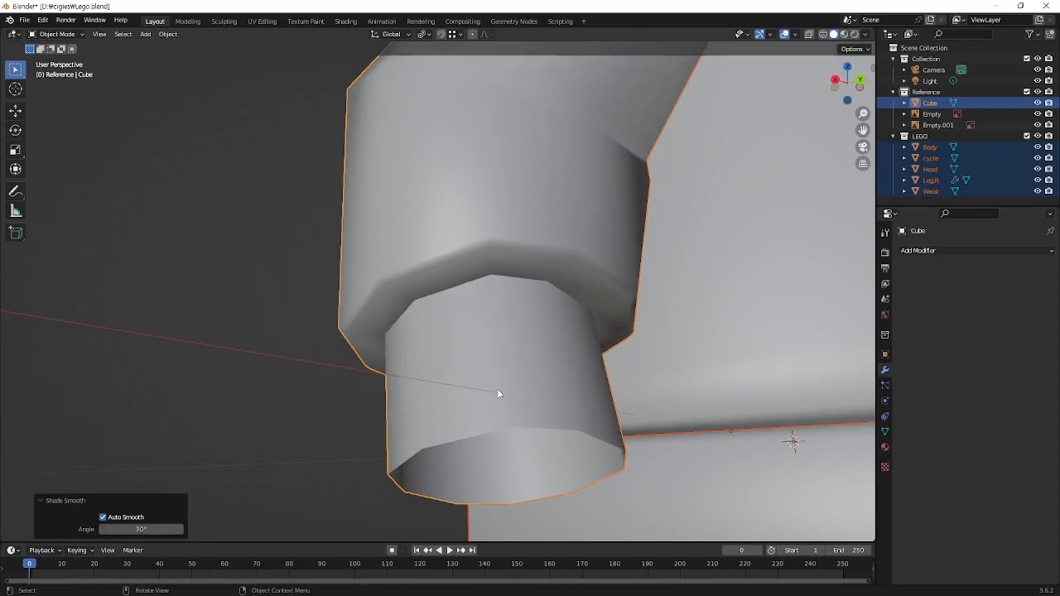
# Examine the smoothed arm, head and torso from several angles and deselect all parts
pyautogui.scroll(-10, 512, 363)
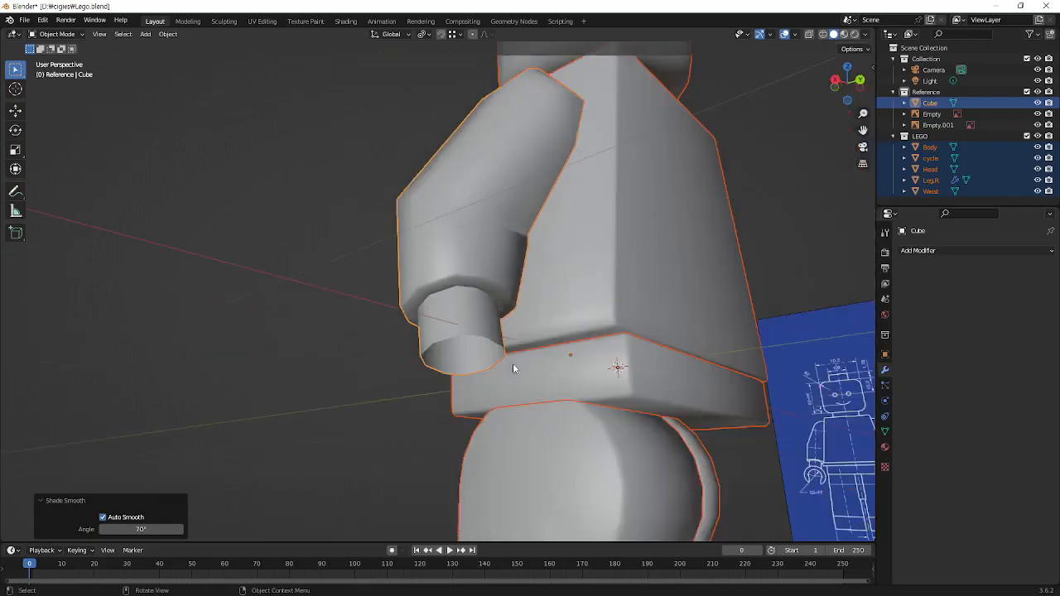
pyautogui.moveTo(590, 337); pyautogui.dragTo(581, 273, button='middle')
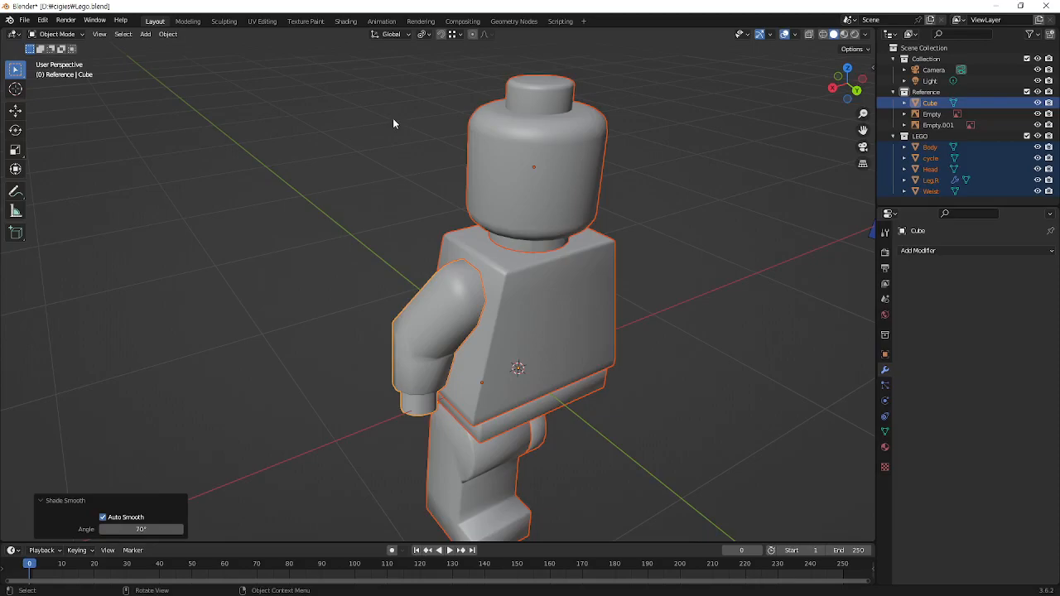
pyautogui.moveTo(552, 208); pyautogui.dragTo(549, 243, button='middle')
pyautogui.scroll(5, 563, 232)
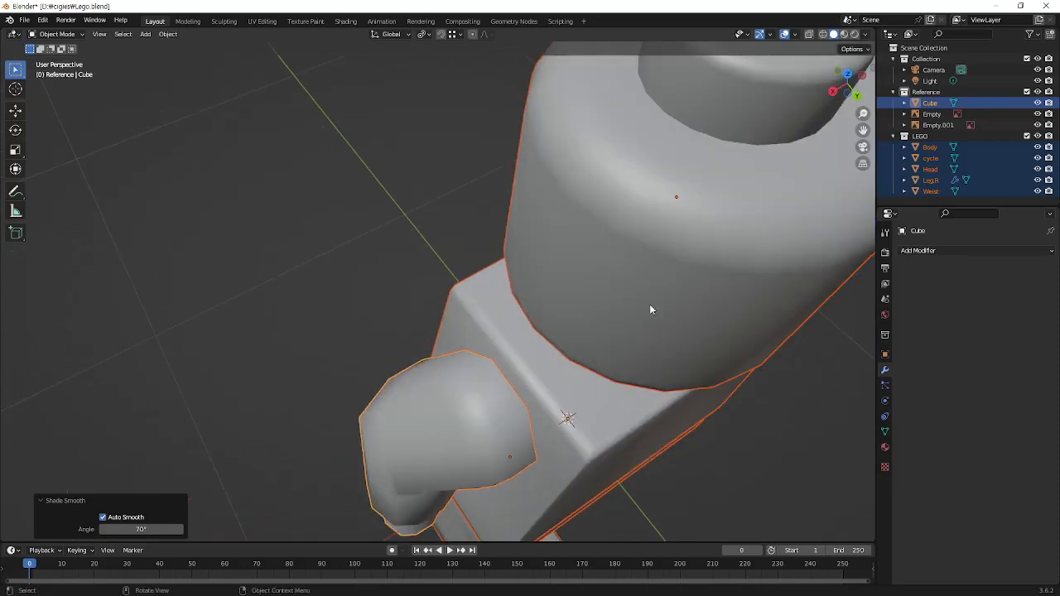
pyautogui.scroll(-5, 642, 331)
pyautogui.moveTo(548, 416); pyautogui.dragTo(669, 437, button='middle')
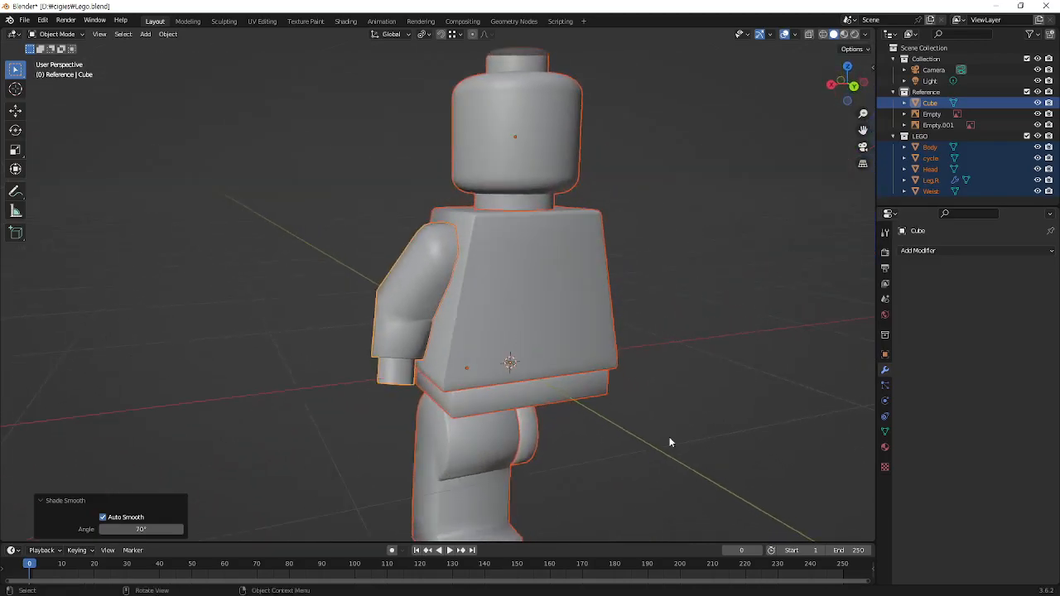
pyautogui.click(670, 437)
# Apply Shade Auto Smooth to the right leg alone with an angle of about 41.1°
pyautogui.moveTo(563, 428); pyautogui.dragTo(534, 440, button='middle')
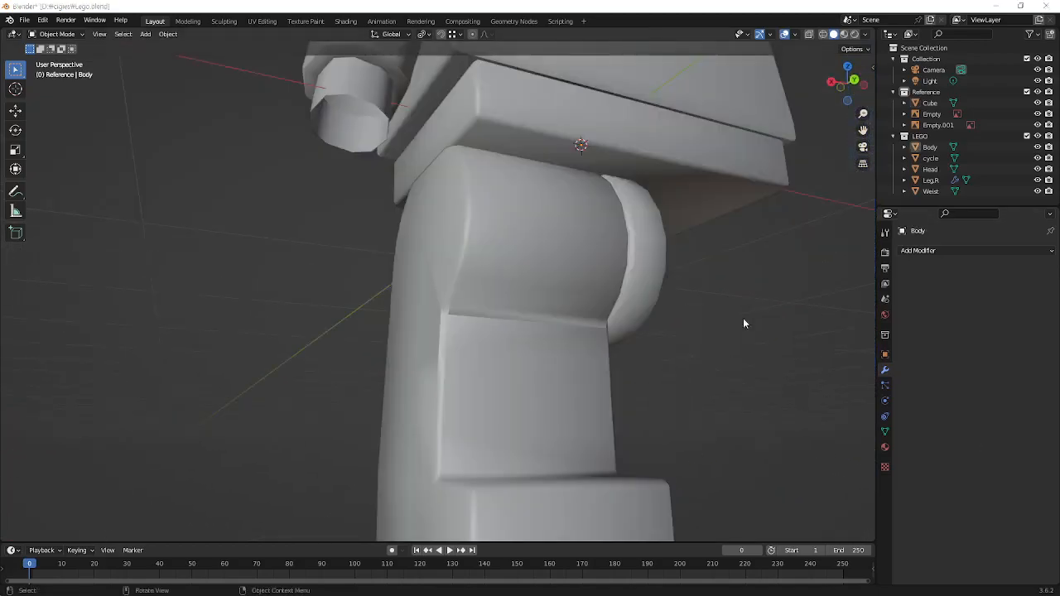
pyautogui.click(474, 331)
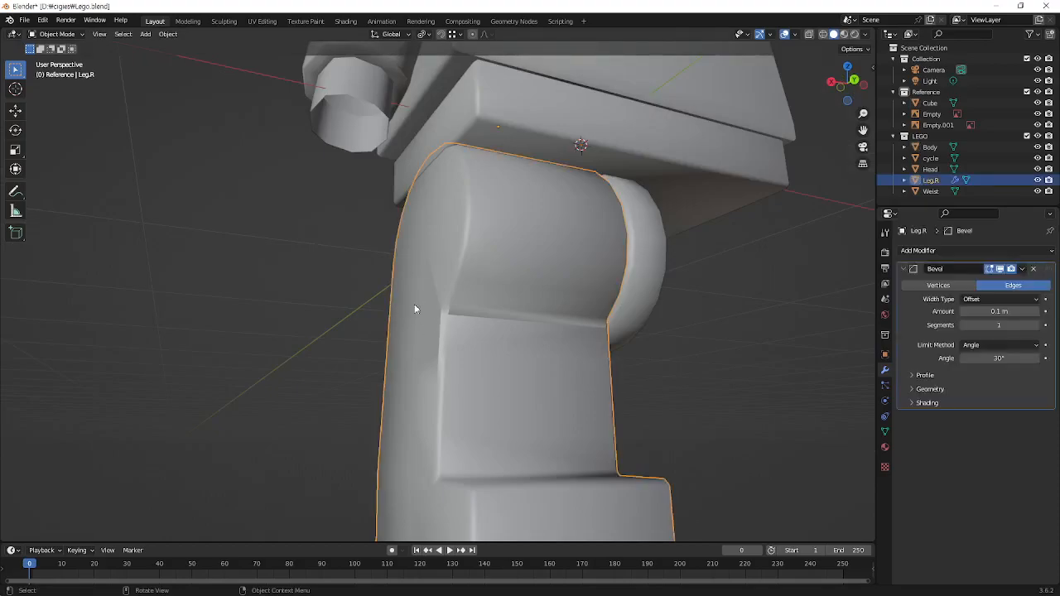
pyautogui.moveTo(532, 347); pyautogui.dragTo(562, 349, button='middle')
pyautogui.keyDown('ctrl'); pyautogui.moveTo(532, 288); pyautogui.dragTo(617, 453, button='right'); pyautogui.keyUp('ctrl')
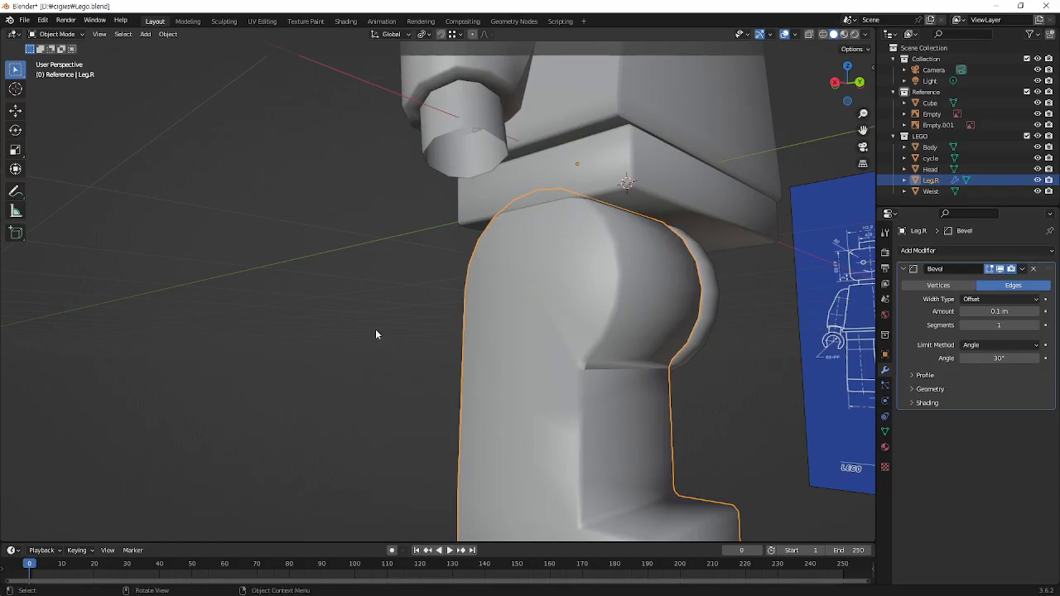
pyautogui.rightClick(533, 263)
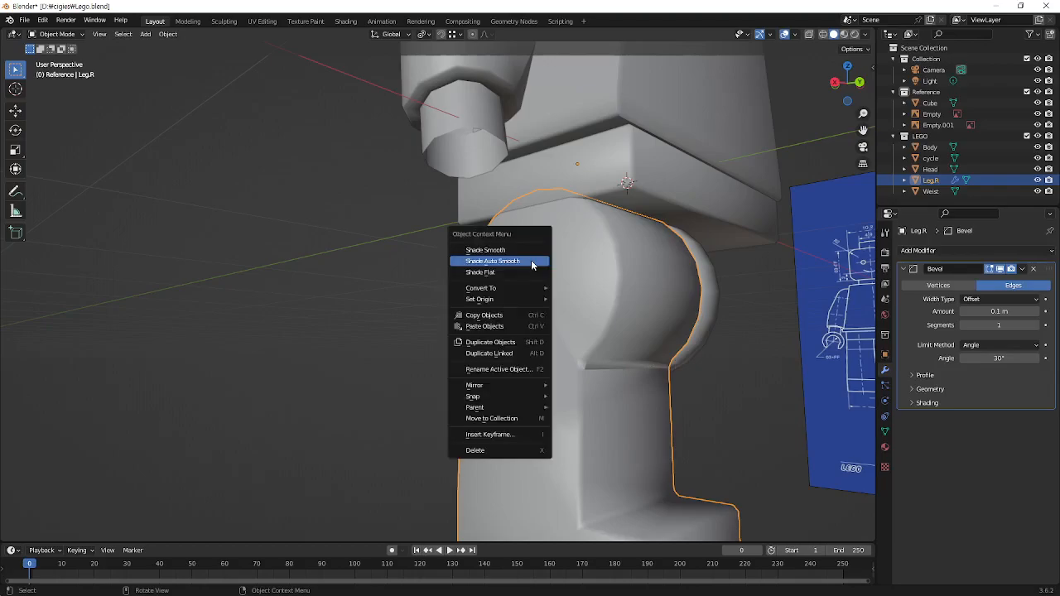
pyautogui.click(533, 264)
pyautogui.moveTo(146, 527)
pyautogui.mouseDown()
pyautogui.moveTo(178, 528)
pyautogui.moveTo(165, 528)
pyautogui.mouseUp()
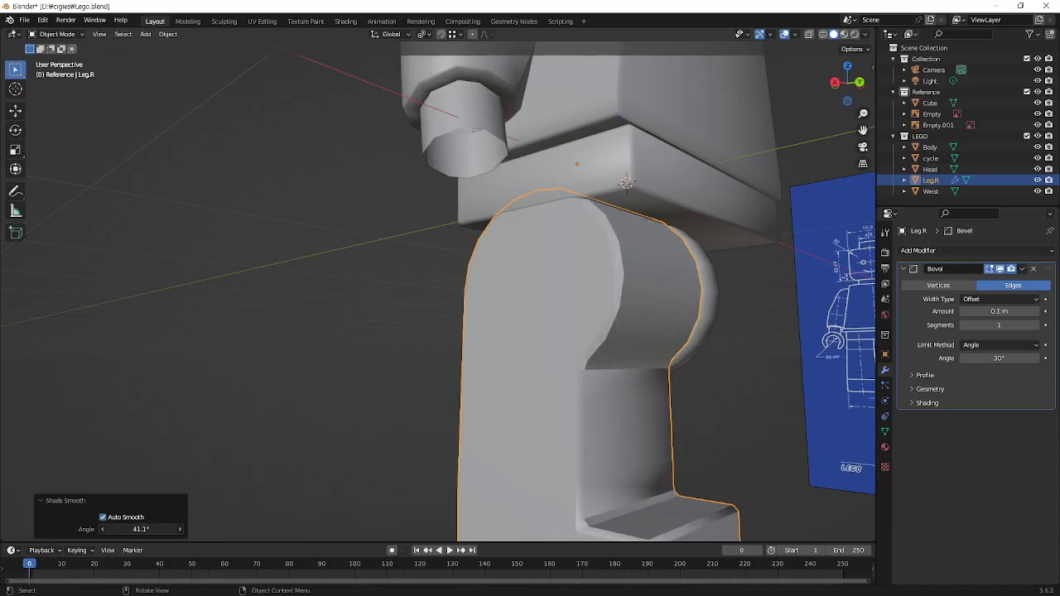
# Apply Shade Auto Smooth to the arm alone and set its angle to 80°
pyautogui.moveTo(485, 383); pyautogui.dragTo(570, 458, button='middle')
pyautogui.moveTo(637, 316); pyautogui.dragTo(535, 235, button='middle')
pyautogui.moveTo(641, 167); pyautogui.dragTo(416, 304, button='middle')
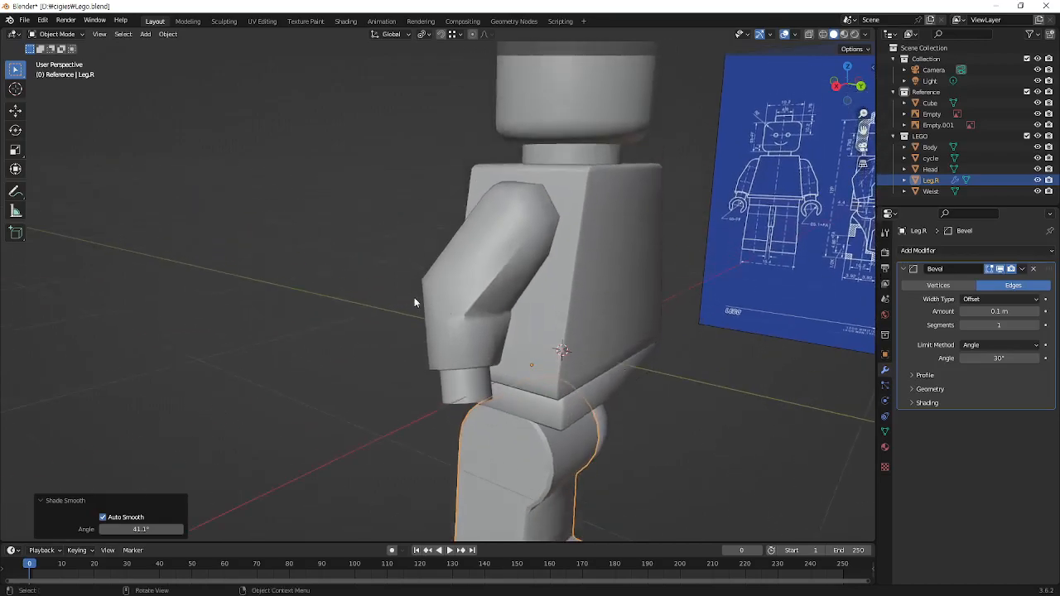
pyautogui.click(443, 295)
pyautogui.rightClick(495, 219)
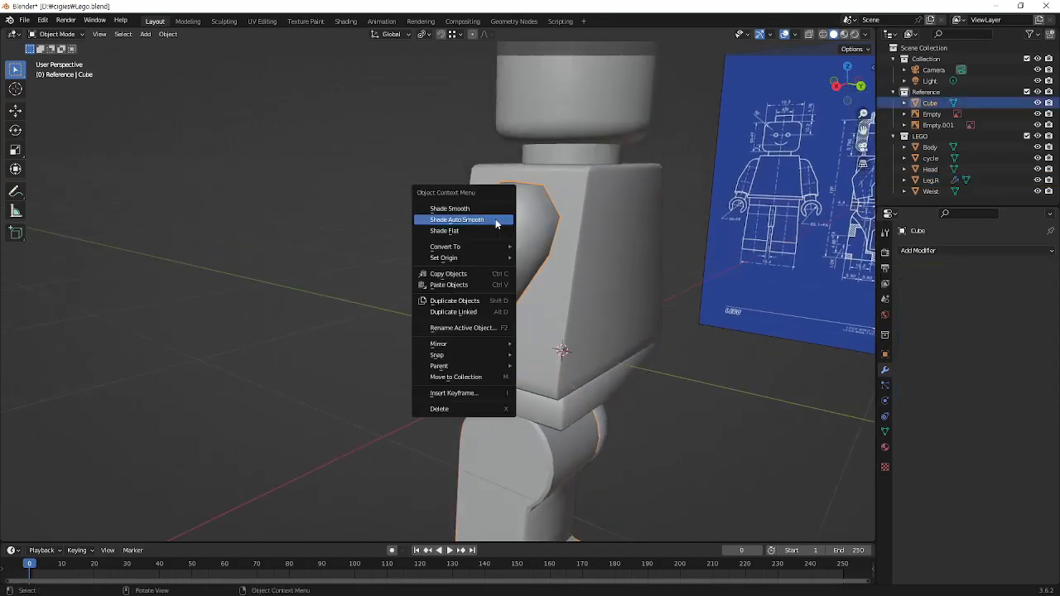
pyautogui.click(495, 222)
pyautogui.moveTo(141, 529); pyautogui.dragTo(157, 529)
pyautogui.click(141, 529)
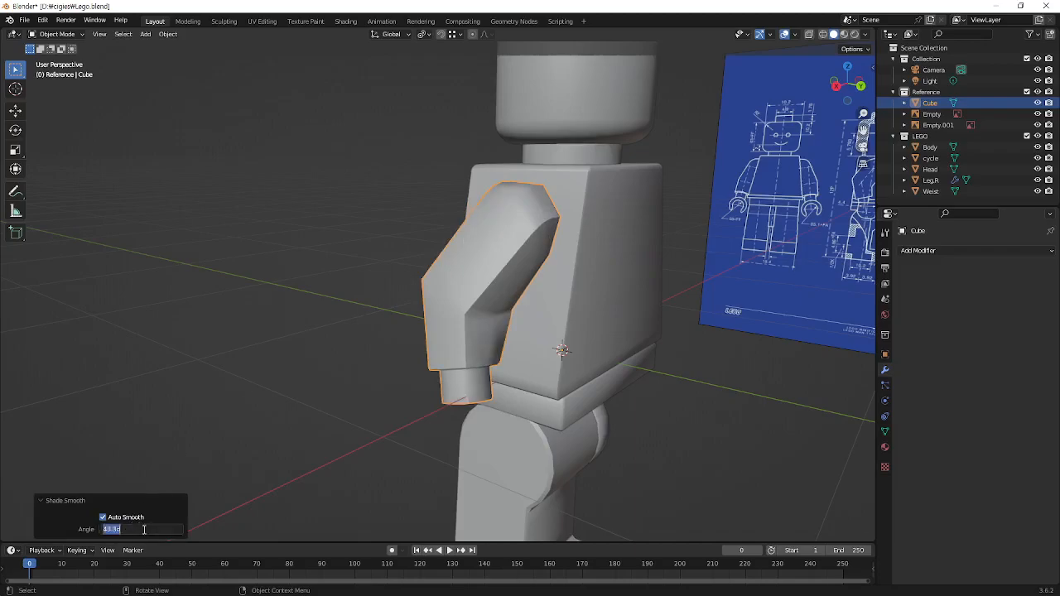
pyautogui.write('80')
pyautogui.press('Return')
# Apply Shade Auto Smooth to the head with the 80° angle
pyautogui.moveTo(467, 265); pyautogui.dragTo(576, 215, button='middle')
pyautogui.click(563, 218)
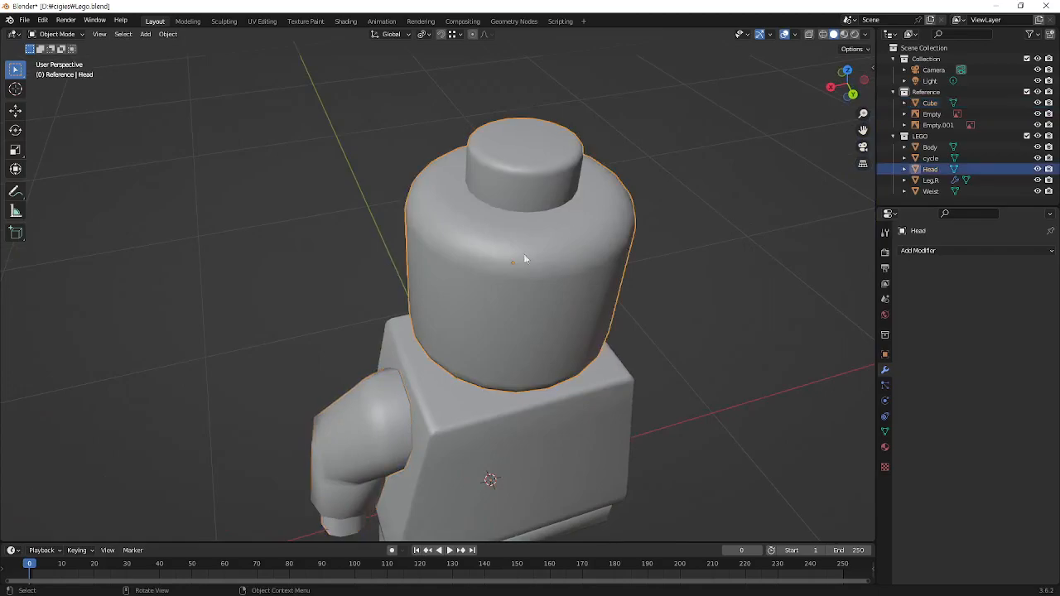
pyautogui.rightClick(502, 235)
pyautogui.click(503, 234)
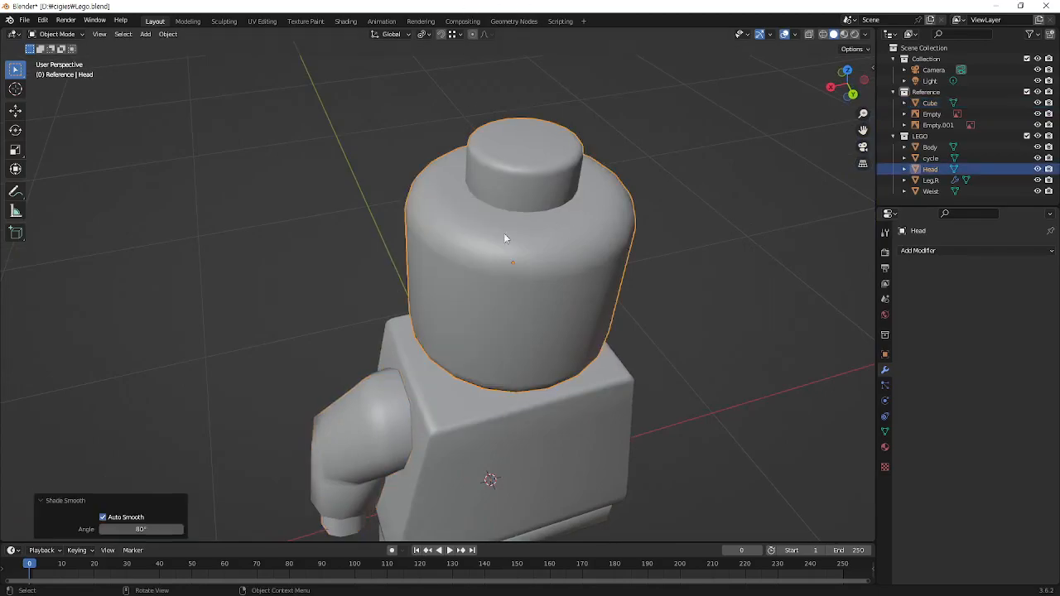
# Apply Shade Auto Smooth to the torso with the 80° angle
pyautogui.moveTo(567, 354); pyautogui.dragTo(580, 307, button='middle')
pyautogui.click(625, 357)
pyautogui.moveTo(624, 356); pyautogui.dragTo(663, 250, button='middle')
pyautogui.scroll(-3, 663, 246)
pyautogui.rightClick(501, 195)
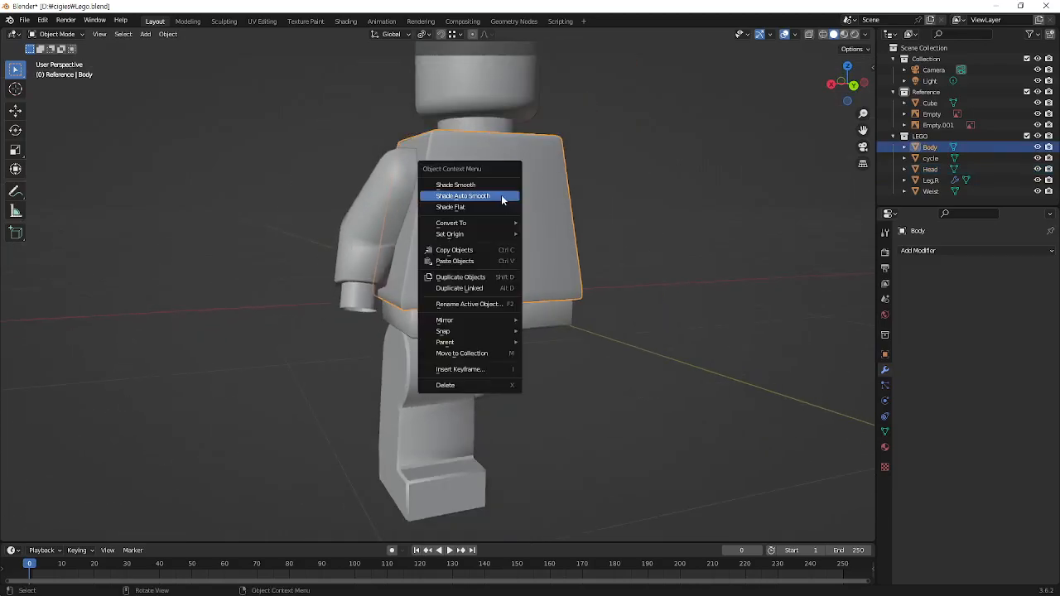
pyautogui.click(501, 196)
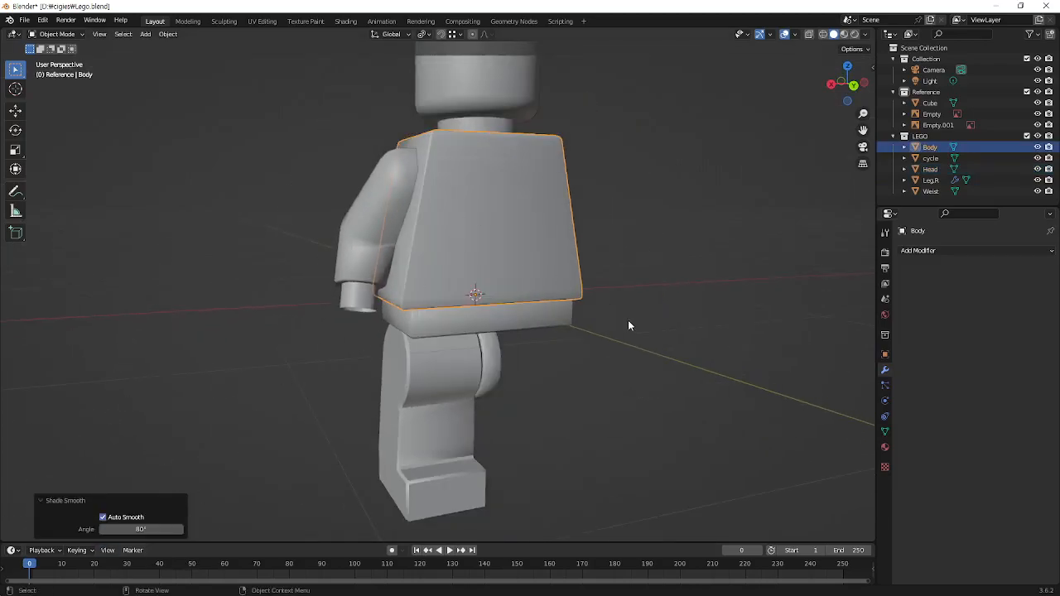
# Examine the waist and the round hip joint from several angles, and the blueprint's hand outline in front view
pyautogui.click(517, 317)
pyautogui.moveTo(517, 316); pyautogui.dragTo(335, 346, button='middle')
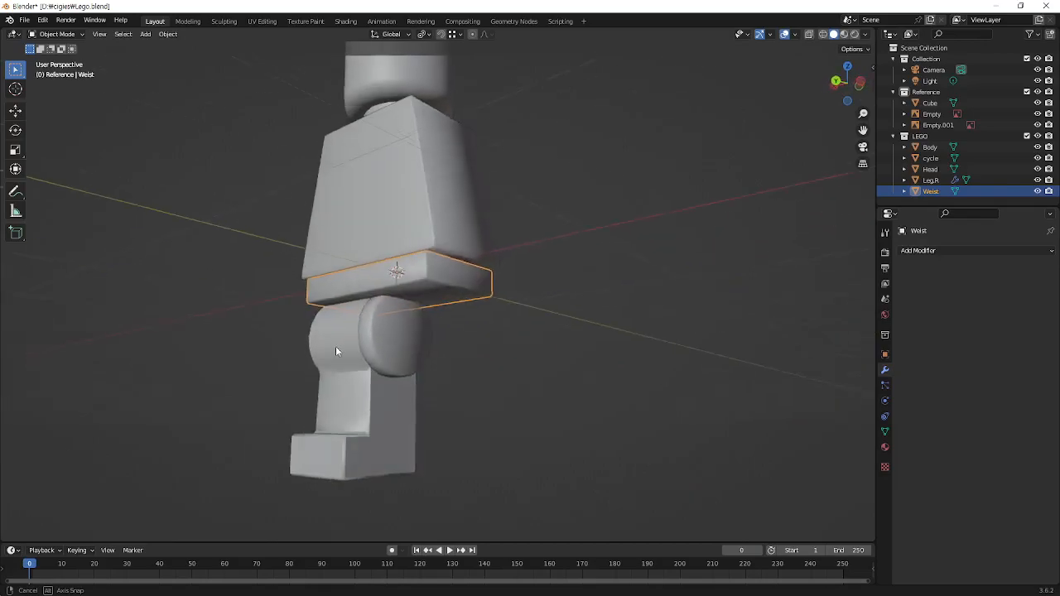
pyautogui.click(398, 342)
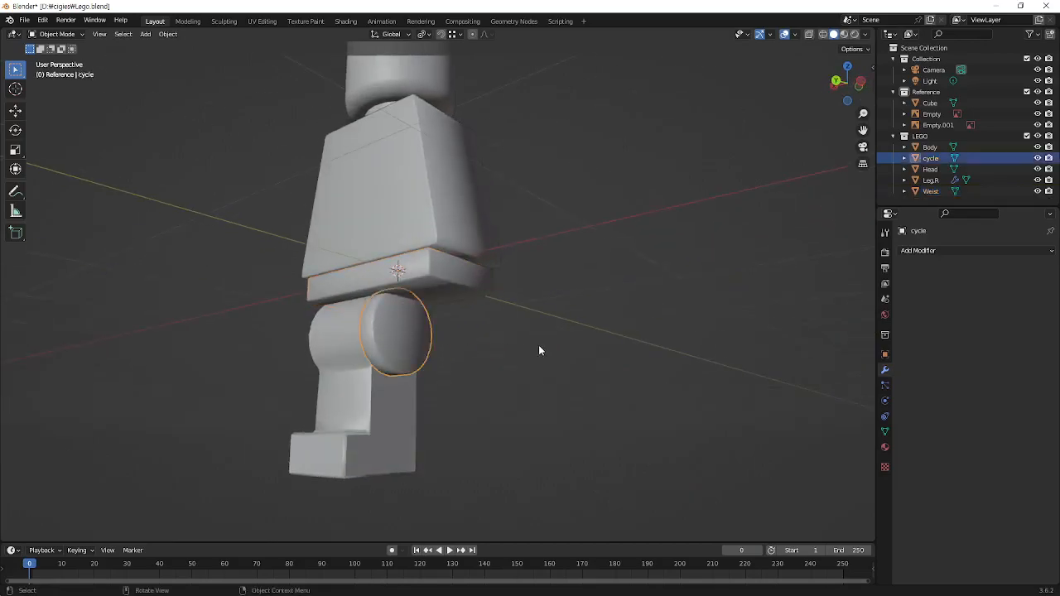
pyautogui.click(525, 350)
pyautogui.moveTo(473, 299); pyautogui.dragTo(462, 281)
pyautogui.moveTo(474, 323)
pyautogui.mouseDown(button='middle')
pyautogui.moveTo(531, 371)
pyautogui.moveTo(587, 311)
pyautogui.moveTo(466, 339)
pyautogui.moveTo(424, 330)
pyautogui.moveTo(458, 325)
pyautogui.mouseUp(button='middle')
pyautogui.click(588, 311)
pyautogui.moveTo(578, 302); pyautogui.dragTo(443, 448, button='middle')
pyautogui.moveTo(517, 494); pyautogui.dragTo(465, 382, button='middle')
pyautogui.keyDown('shift'); pyautogui.moveTo(476, 339); pyautogui.dragTo(481, 399, button='middle'); pyautogui.keyUp('shift')
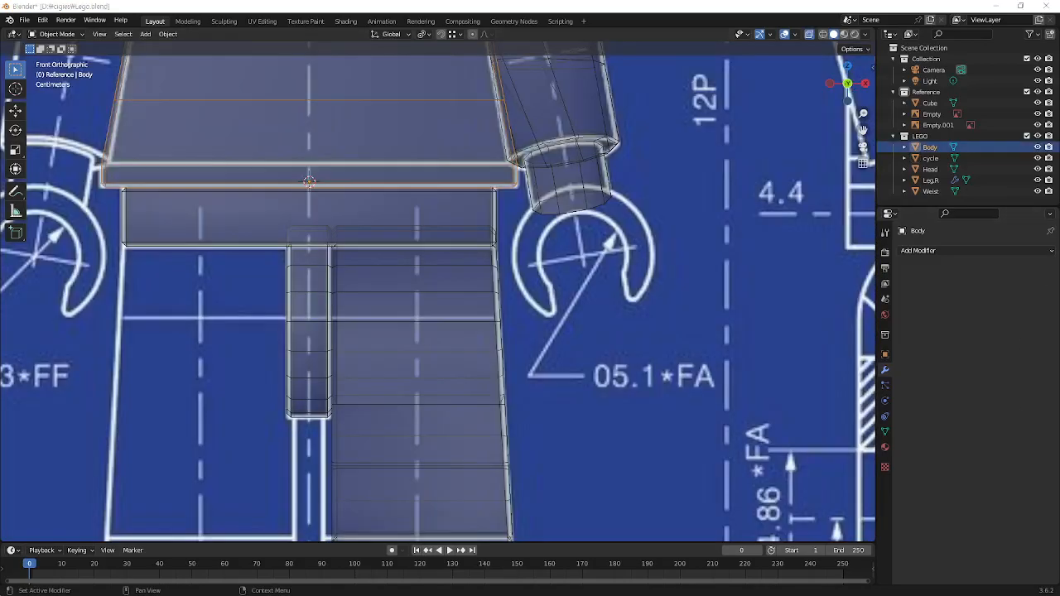
# Add a 32-vertex mesh circle of 1 m radius and rotate it 90° about the global X axis
pyautogui.click(668, 254)
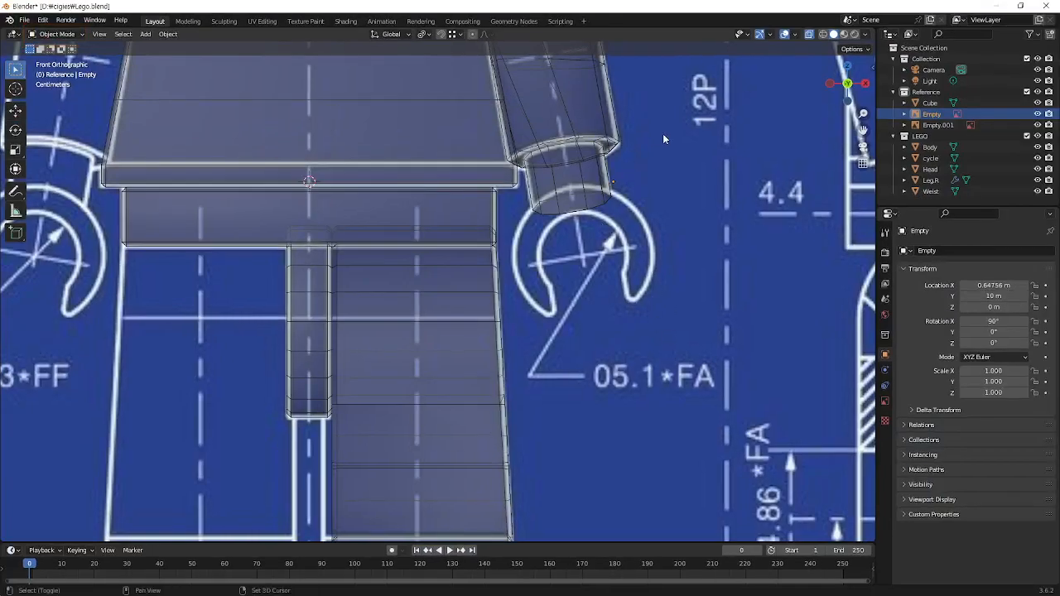
pyautogui.hotkey('shift', 'a')
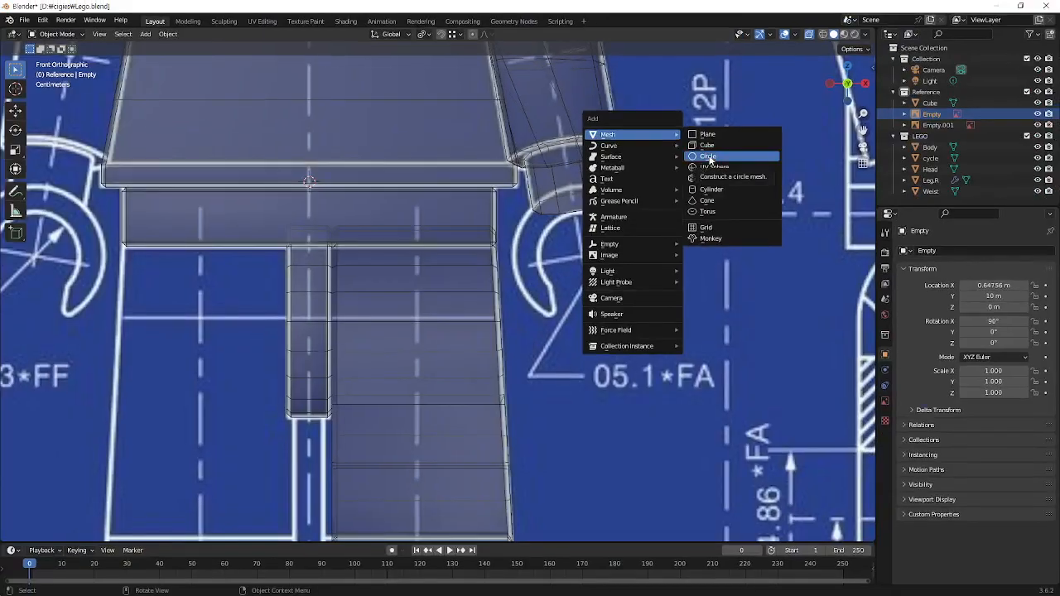
pyautogui.click(708, 157)
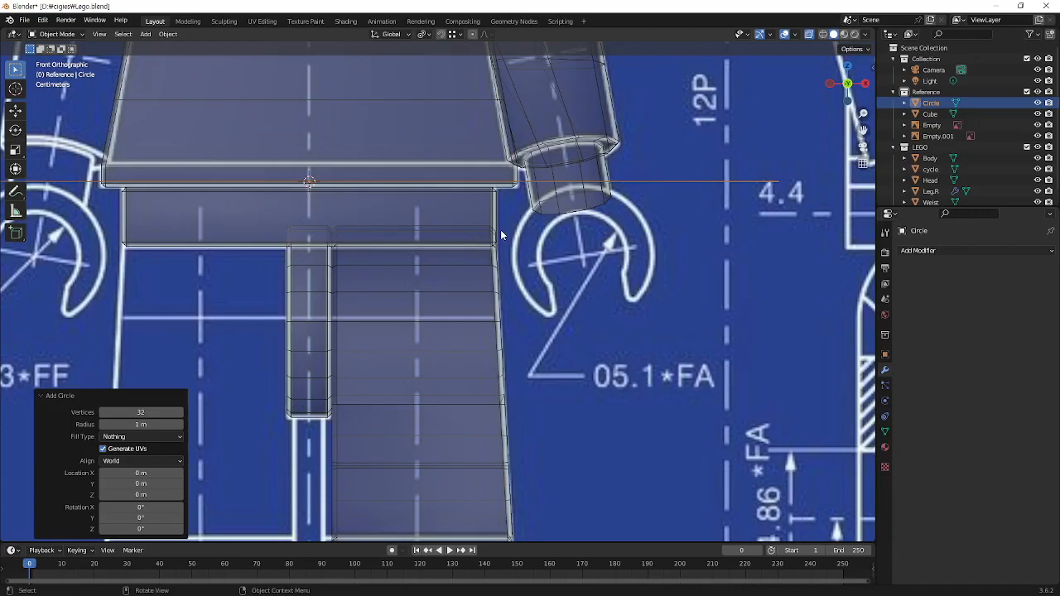
pyautogui.write('rx')
pyautogui.write('90')
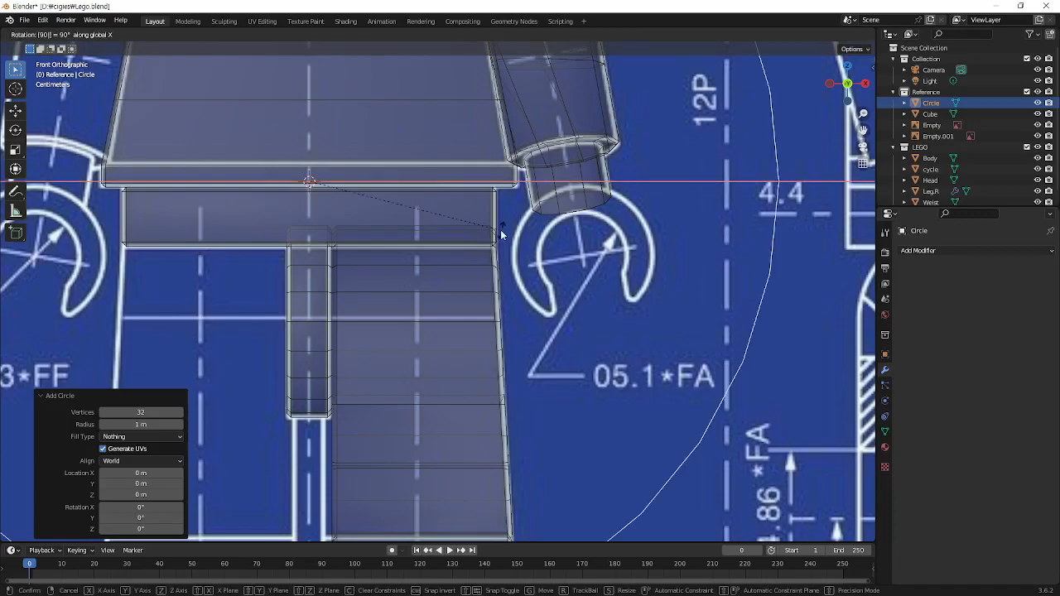
pyautogui.press('Return')
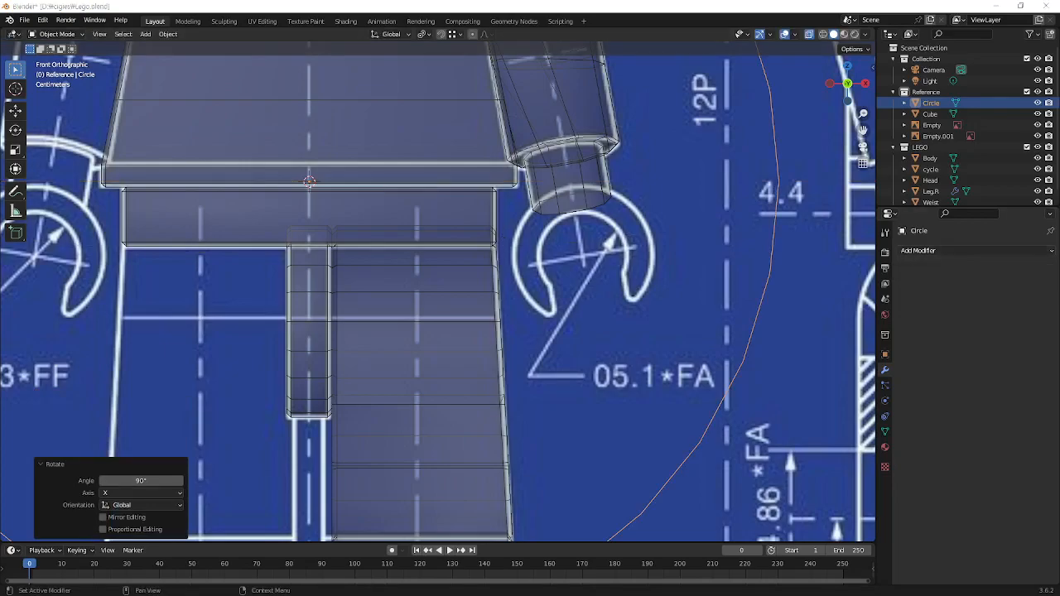
# Move the circle about 0.58 m along X and downward, centring its origin on the blueprint hand below the modelled arm
pyautogui.scroll(-5, 509, 273)
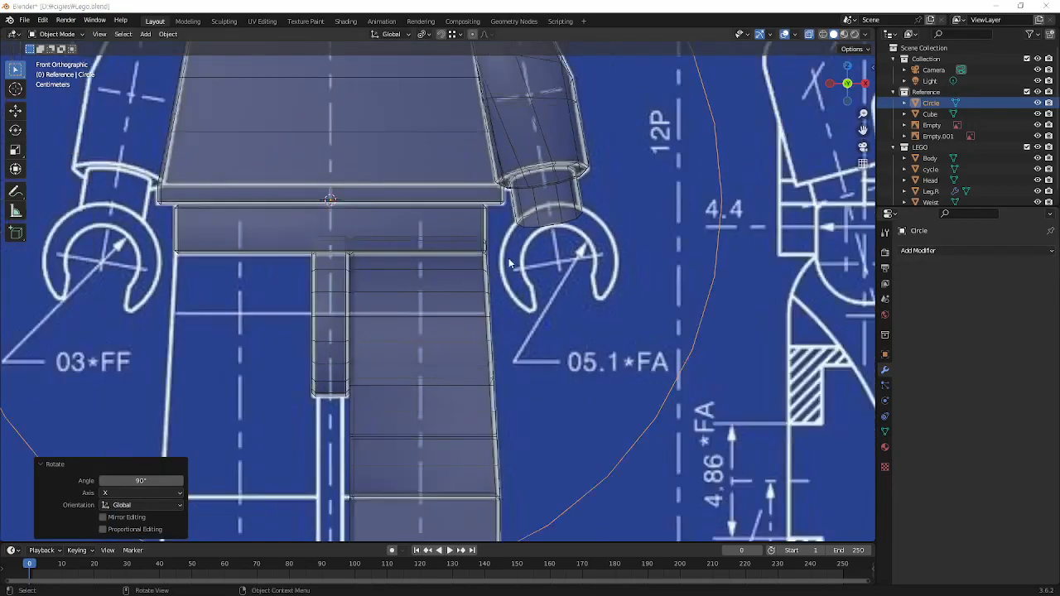
pyautogui.scroll(3, 401, 184)
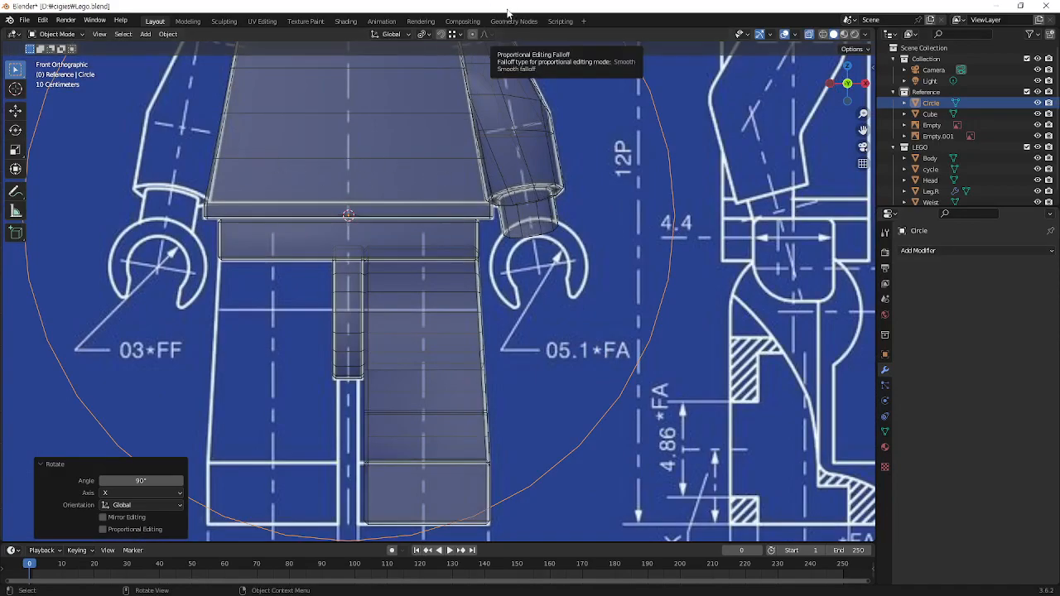
pyautogui.press('g')
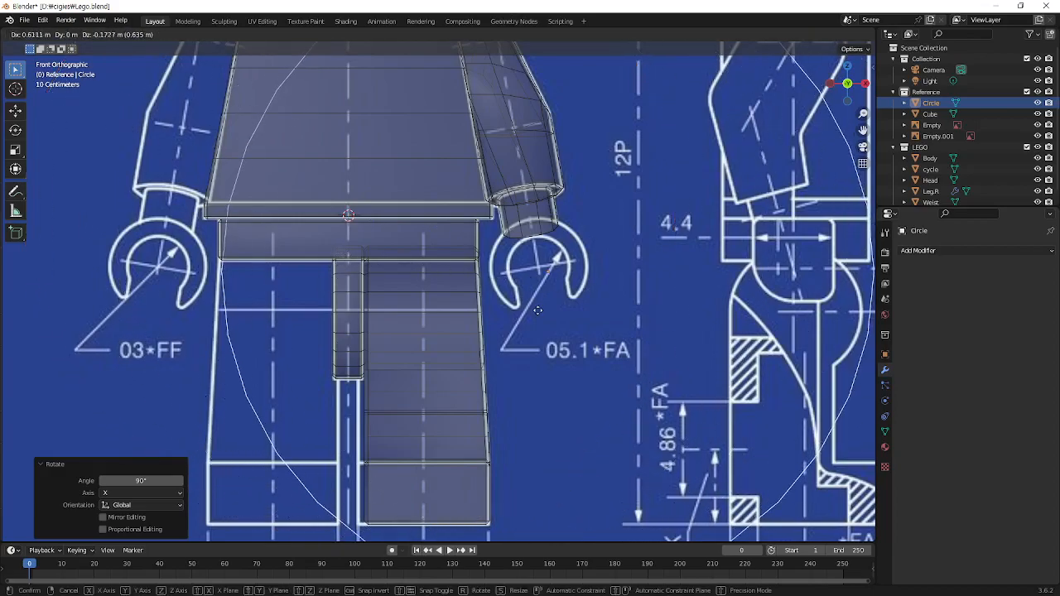
pyautogui.click(540, 304)
pyautogui.scroll(3, 543, 304)
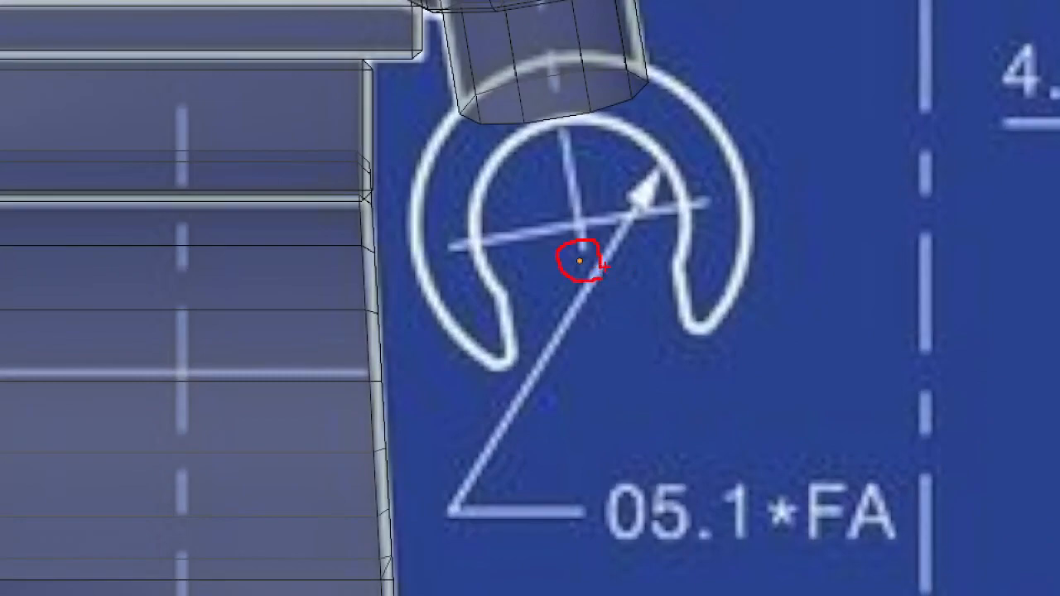
pyautogui.keyDown('ctrl'); pyautogui.keyDown('shift'); pyautogui.moveTo(584, 222); pyautogui.dragTo(638, 147); pyautogui.keyUp('shift'); pyautogui.keyUp('ctrl')
pyautogui.press('Escape')
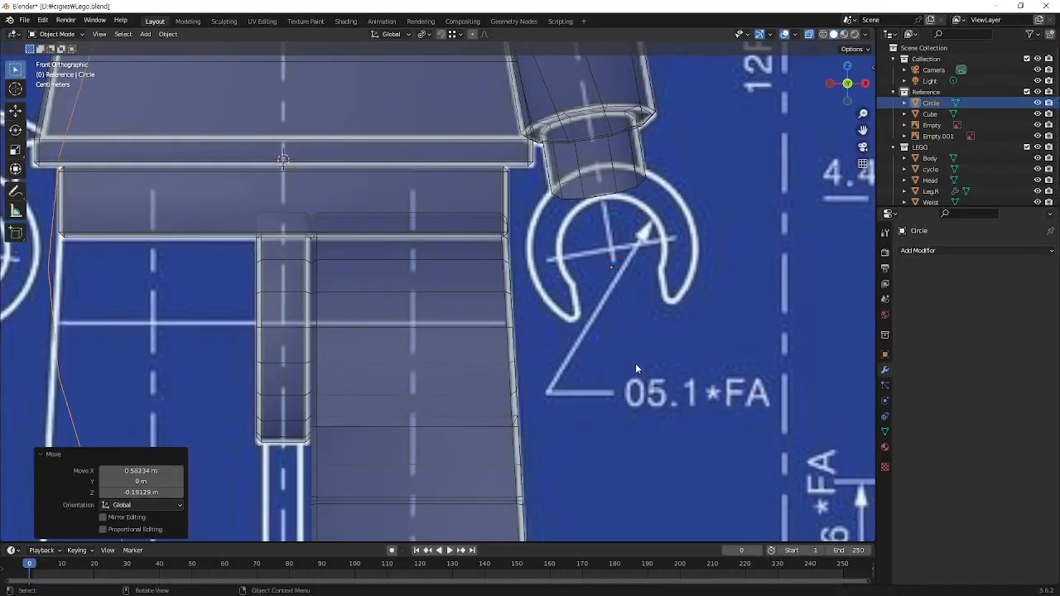
pyautogui.press('g')
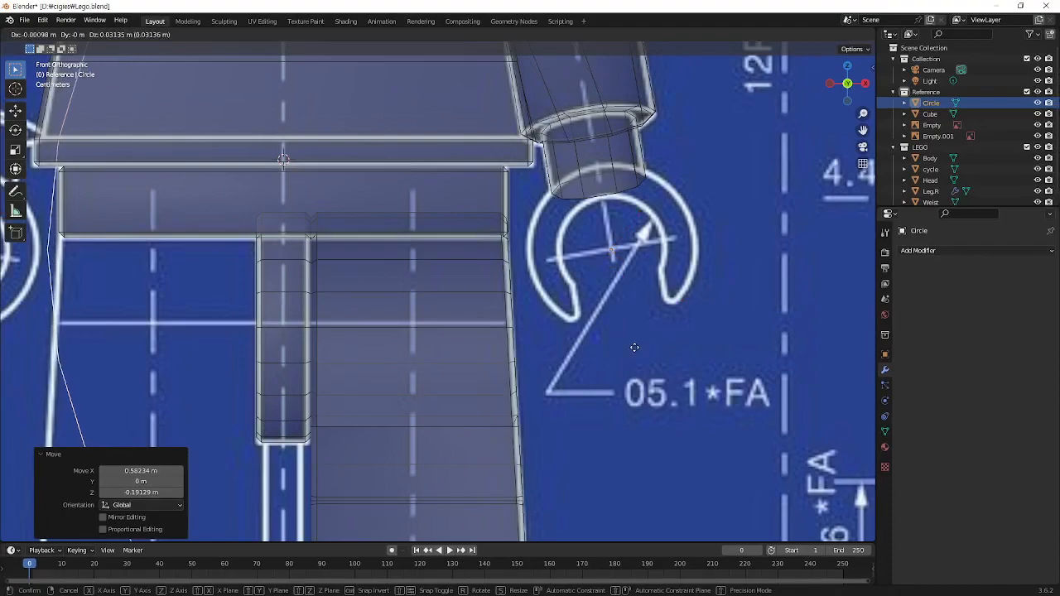
pyautogui.click(635, 347)
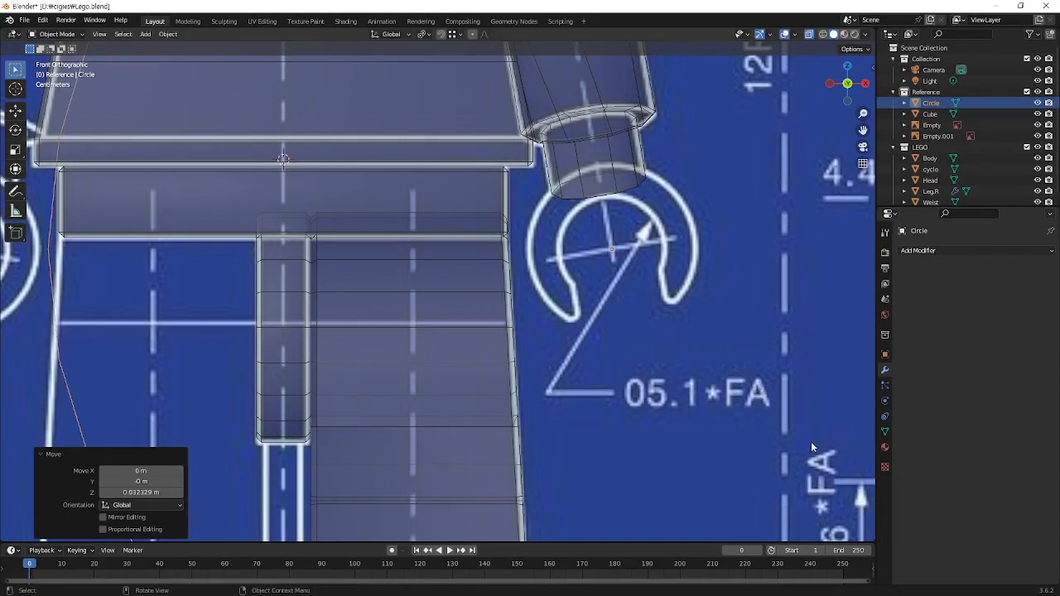
# Scale the circle down to match the inner arc of the blueprint hand, by factors of about 0.166, 0.572 and 0.955
pyautogui.press('s')
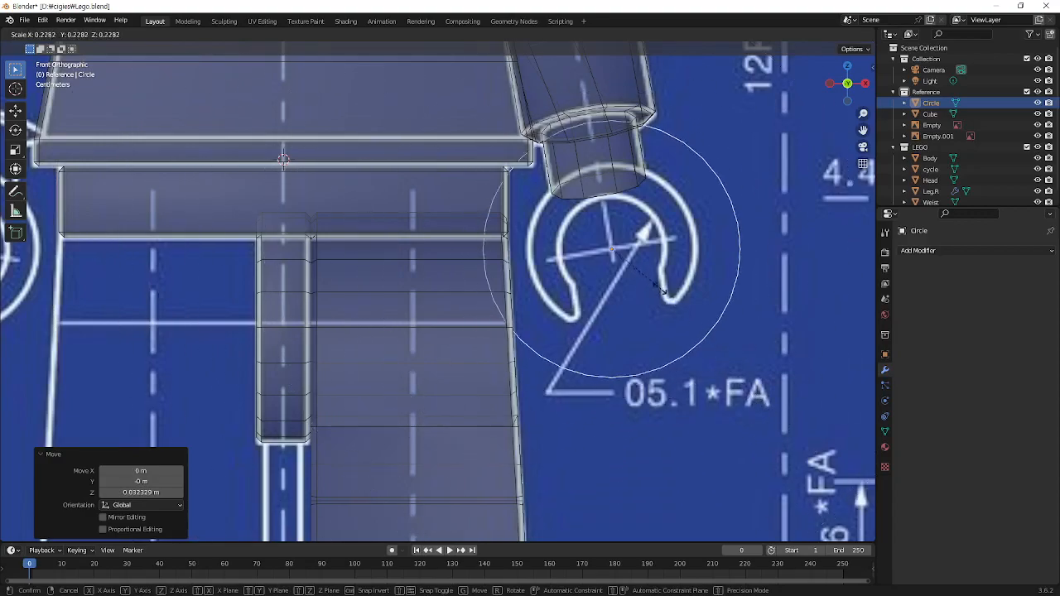
pyautogui.click(644, 289)
pyautogui.press('s')
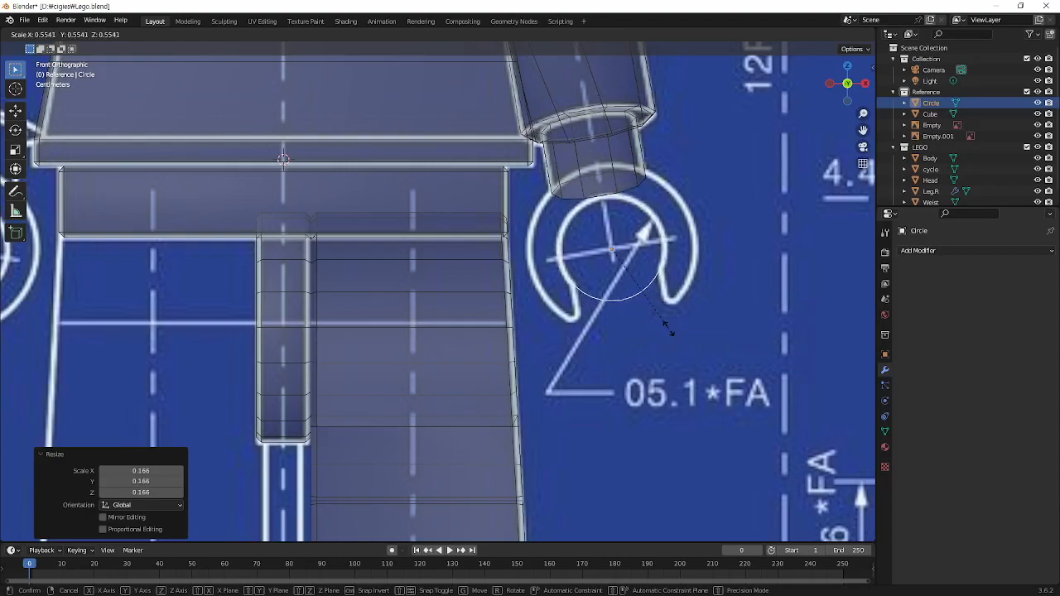
pyautogui.click(659, 291)
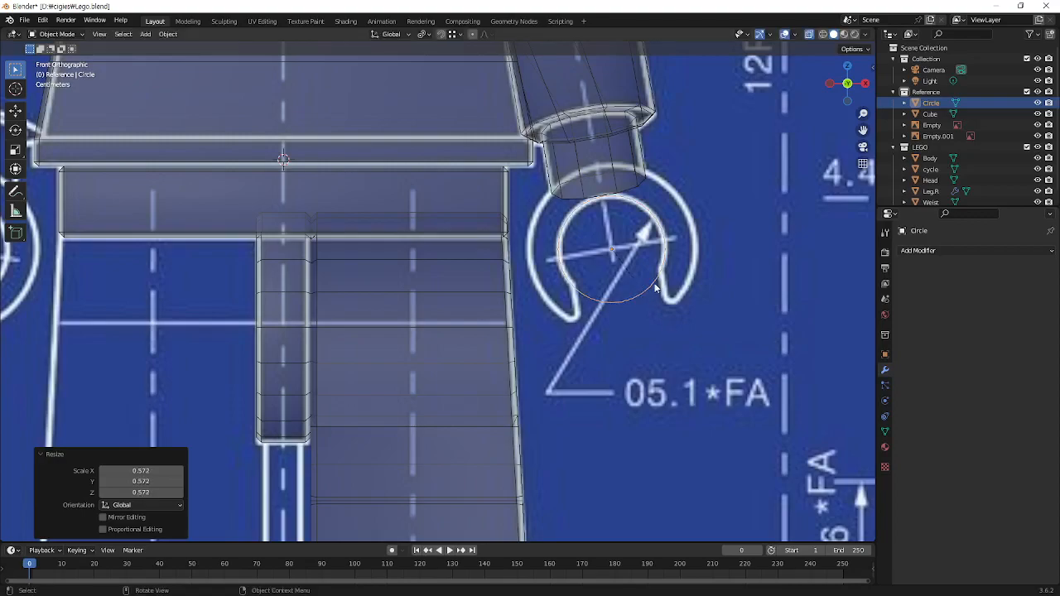
pyautogui.scroll(3, 681, 277)
pyautogui.keyDown('shift'); pyautogui.moveTo(752, 277); pyautogui.dragTo(479, 363, button='middle'); pyautogui.keyUp('shift')
pyautogui.scroll(1, 582, 346)
pyautogui.keyDown('shift'); pyautogui.moveTo(639, 366); pyautogui.dragTo(651, 350, button='middle'); pyautogui.keyUp('shift')
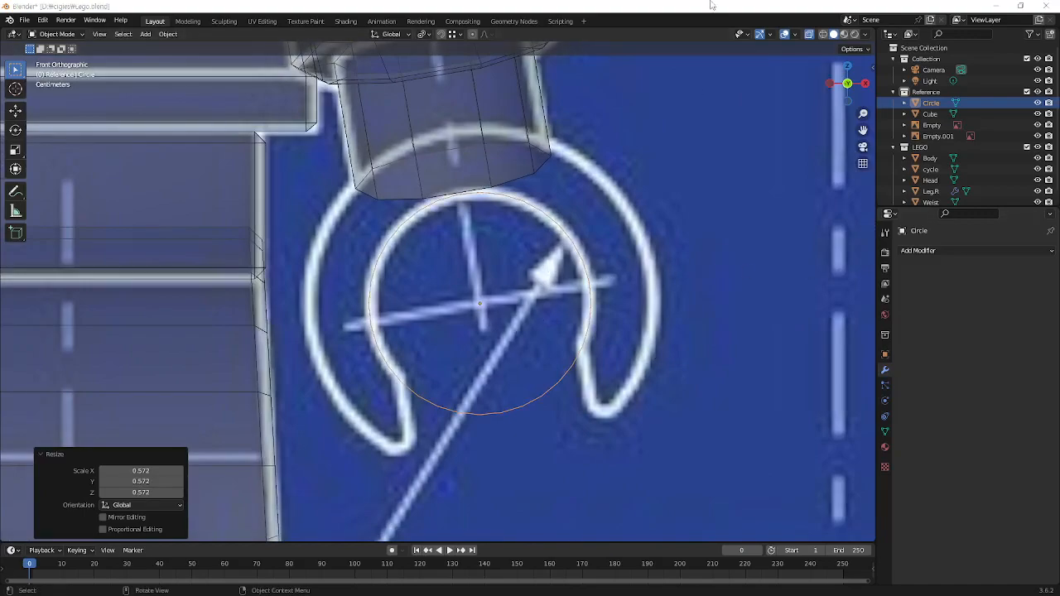
pyautogui.press('s')
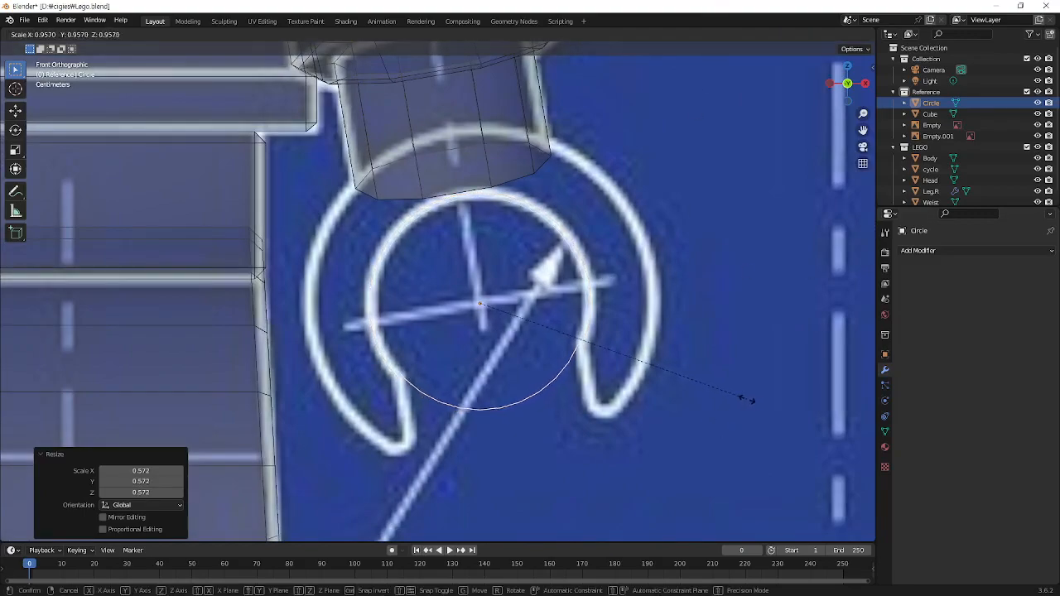
pyautogui.click(746, 400)
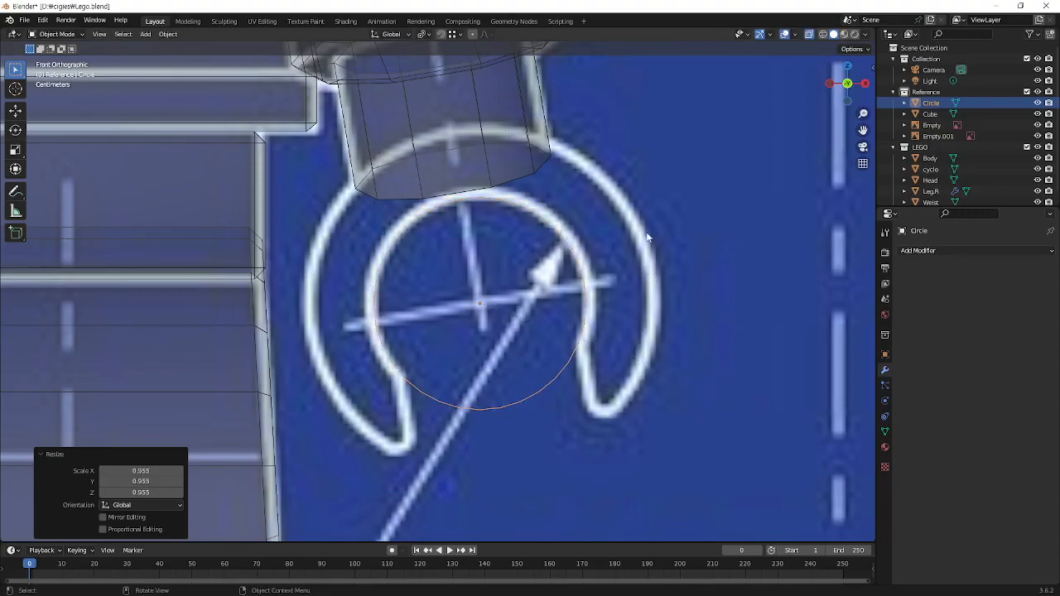
# Extrude the whole circle in Edit Mode and scale the new edge loop about 1.66 times to the hand's outer outline
pyautogui.press('Tab')
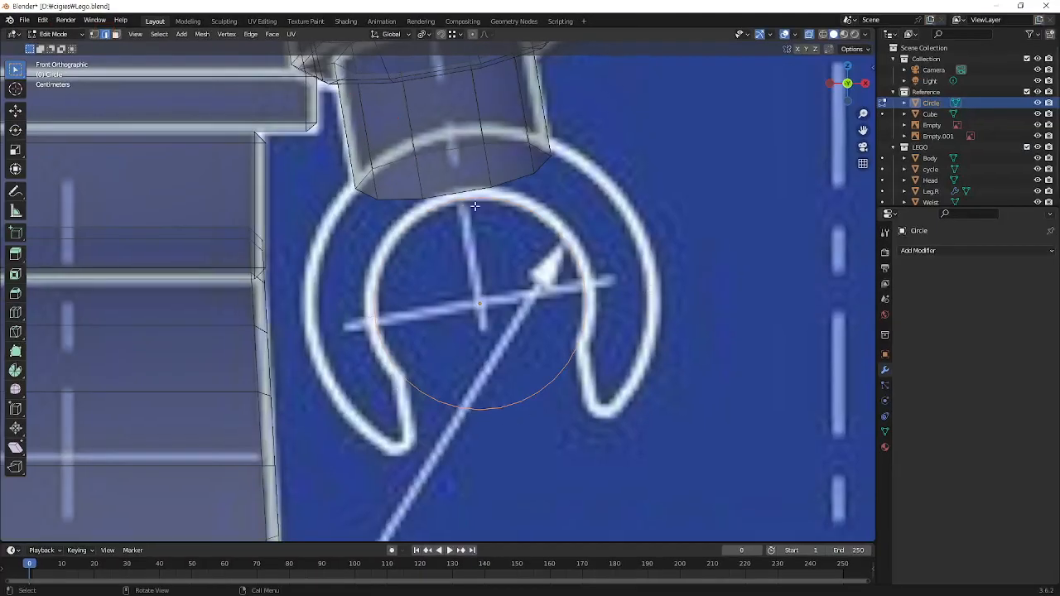
pyautogui.moveTo(648, 165); pyautogui.dragTo(333, 432)
pyautogui.moveTo(691, 135); pyautogui.dragTo(323, 465)
pyautogui.press('e')
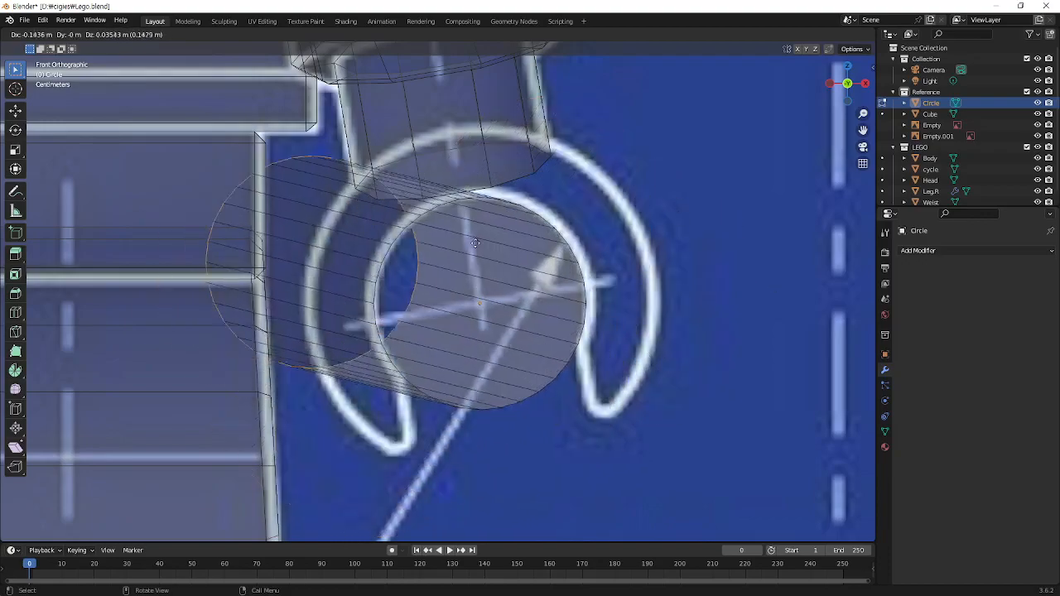
pyautogui.rightClick(631, 316)
pyautogui.press('s')
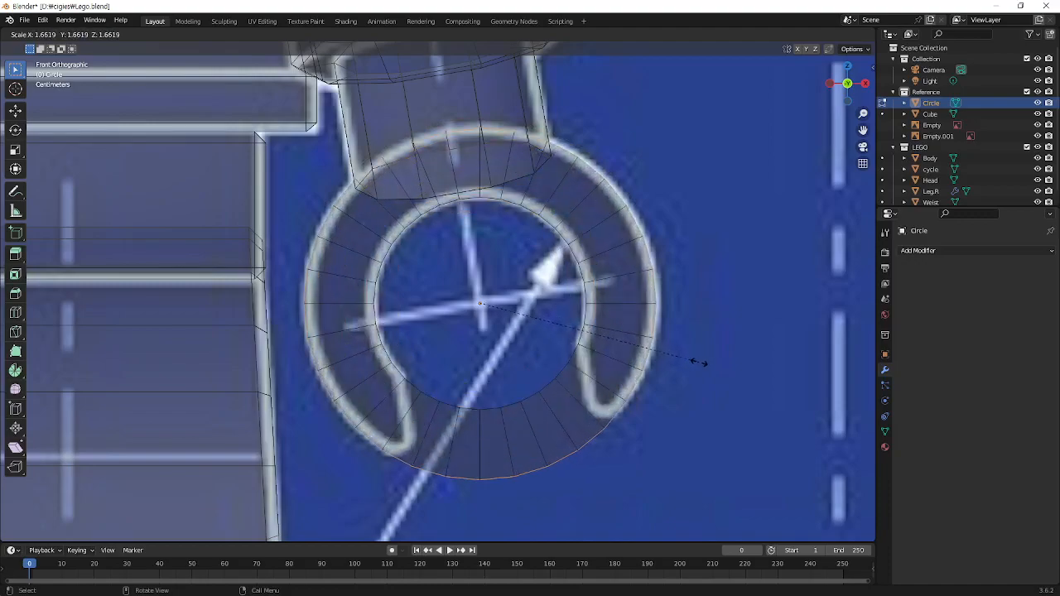
pyautogui.click(698, 362)
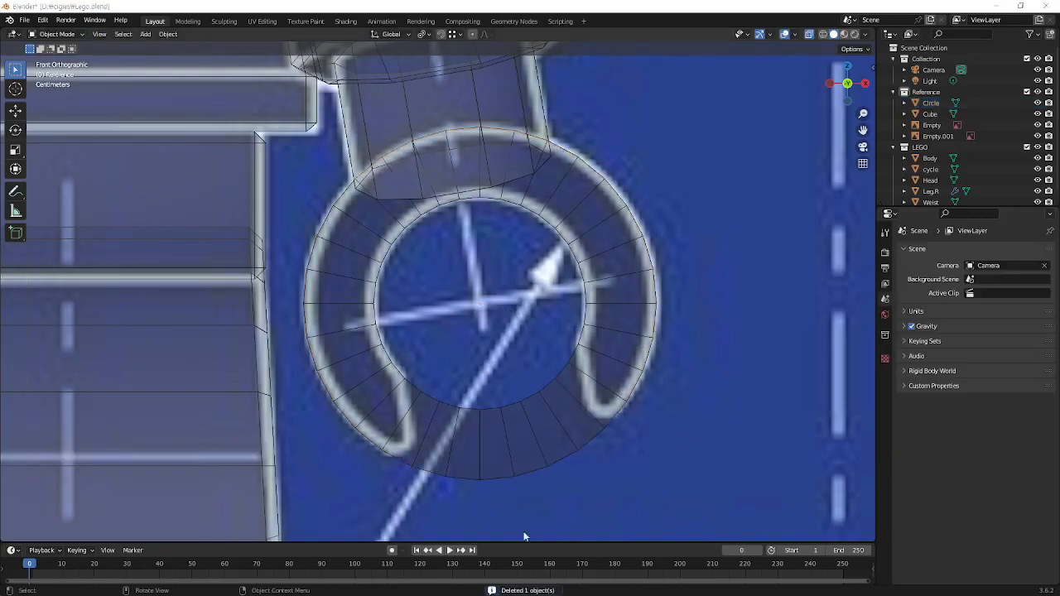
# Add a second mesh circle in Object Mode
pyautogui.click(679, 9)
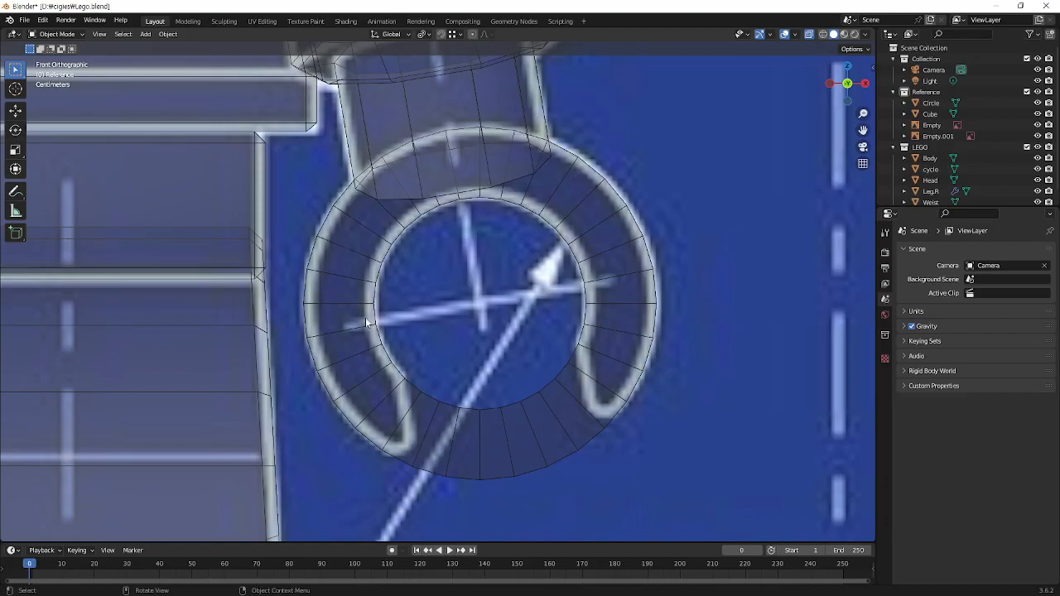
pyautogui.scroll(-4, 365, 322)
pyautogui.keyDown('shift'); pyautogui.moveTo(546, 331); pyautogui.dragTo(355, 288, button='middle'); pyautogui.keyUp('shift')
pyautogui.scroll(-2, 420, 310)
pyautogui.scroll(1, 416, 315)
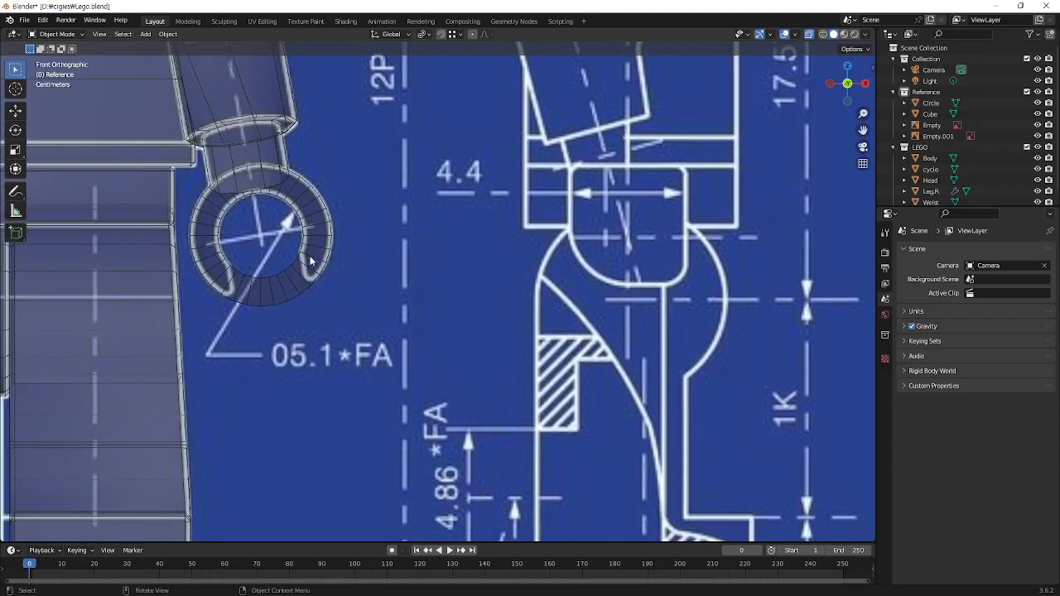
pyautogui.click(283, 292)
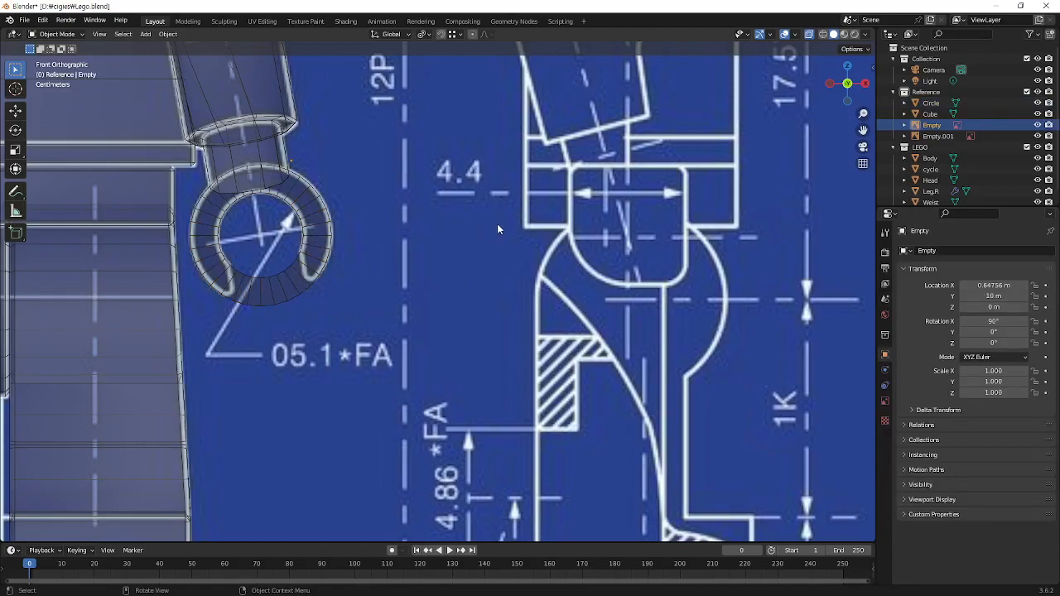
pyautogui.hotkey('shift', 'a')
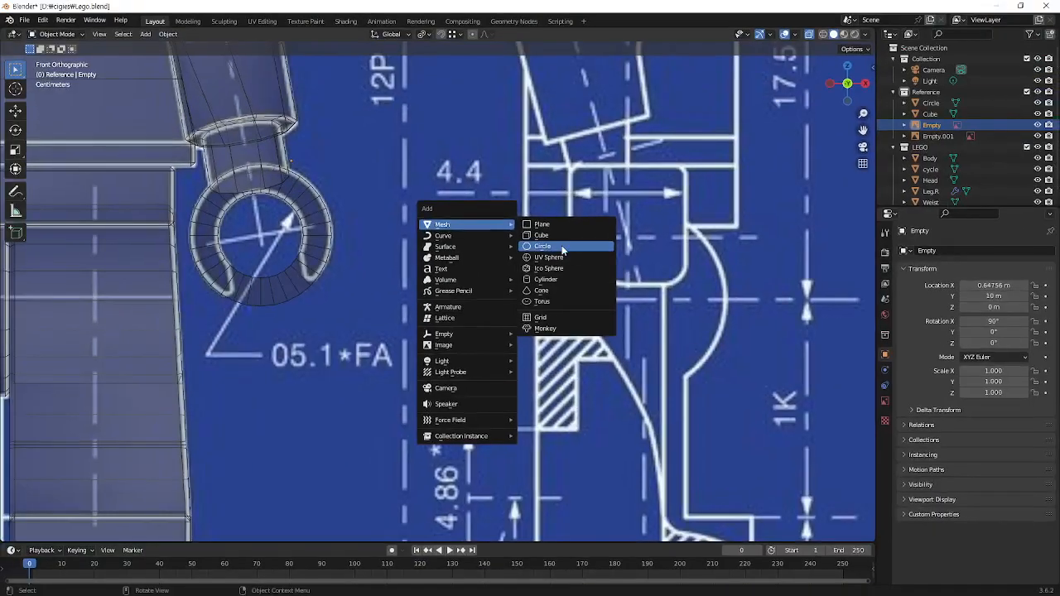
pyautogui.click(558, 246)
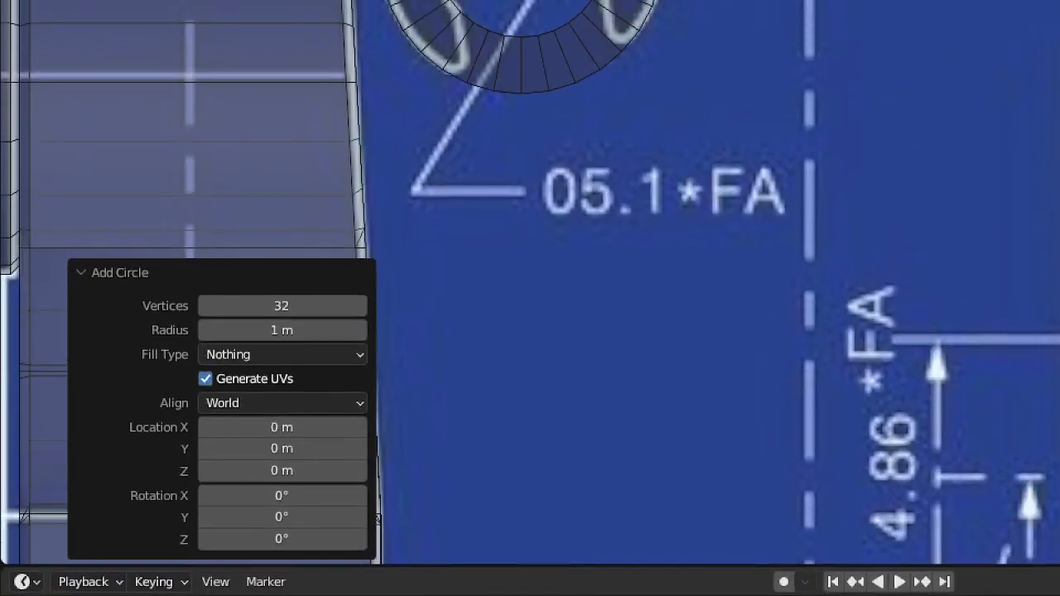
# Set the second circle's vertex count to 20
pyautogui.click(97, 290)
pyautogui.moveTo(75, 261)
pyautogui.keyDown('ctrl'); pyautogui.mouseDown()
pyautogui.moveTo(320, 531)
pyautogui.moveTo(380, 562)
pyautogui.mouseUp(); pyautogui.keyUp('ctrl')
pyautogui.keyDown('ctrl'); pyautogui.keyDown('shift'); pyautogui.moveTo(303, 290); pyautogui.dragTo(338, 219); pyautogui.keyUp('shift'); pyautogui.keyUp('ctrl')
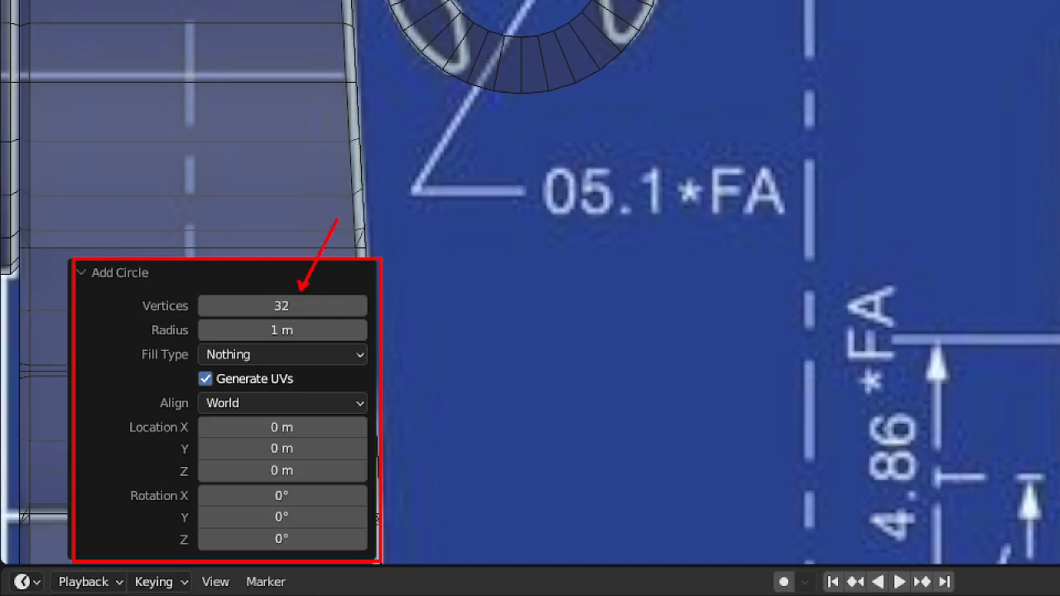
pyautogui.press('Escape')
pyautogui.click(145, 412)
pyautogui.write('30')
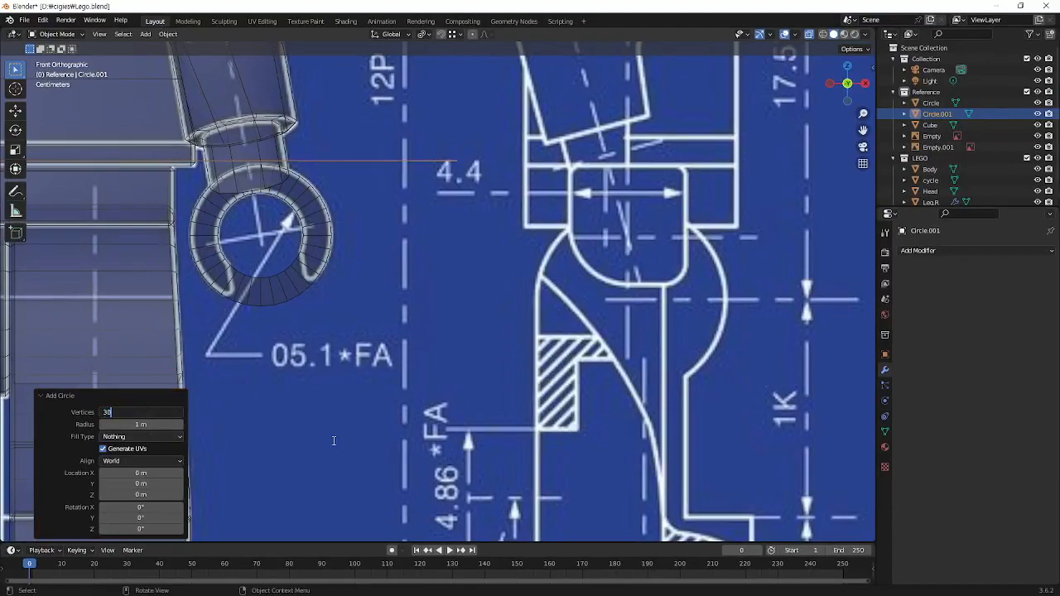
pyautogui.press('BackSpace')
pyautogui.press('BackSpace')
pyautogui.write('20')
pyautogui.press('Return')
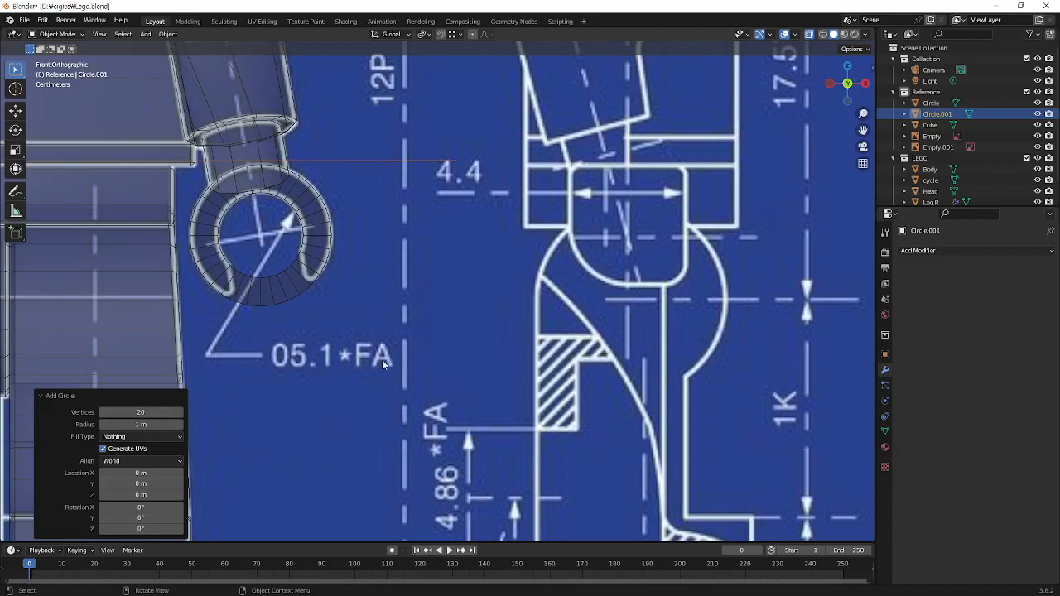
# Rotate the new 20-vertex circle 90° about the X axis so it faces the front view
pyautogui.press('ctrl+KP_1')
pyautogui.moveTo(461, 334); pyautogui.dragTo(489, 332, button='middle')
pyautogui.press('KP_1')
pyautogui.press('r')
pyautogui.write('x')
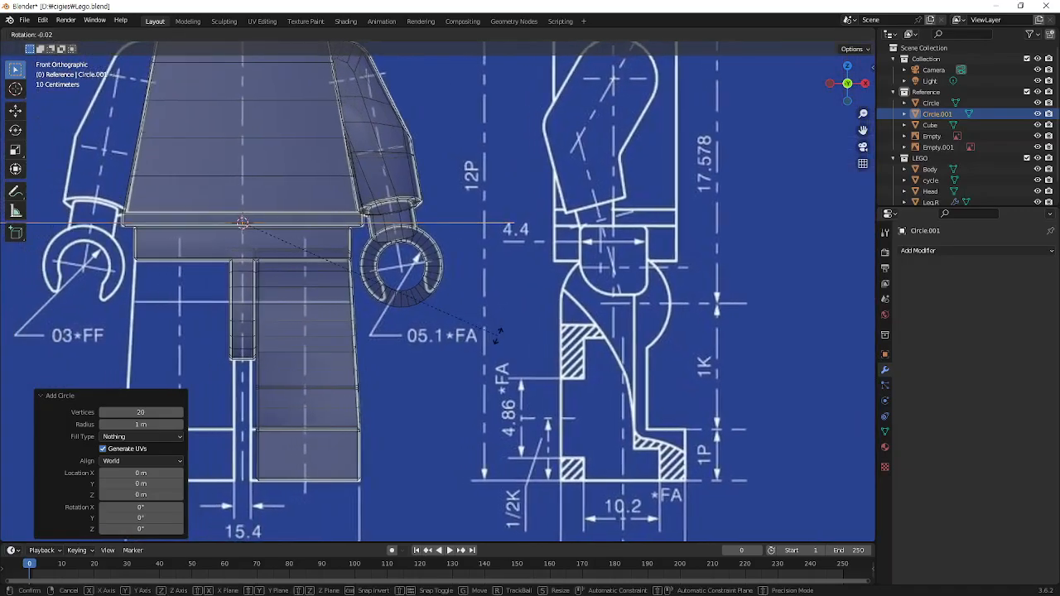
pyautogui.write('90')
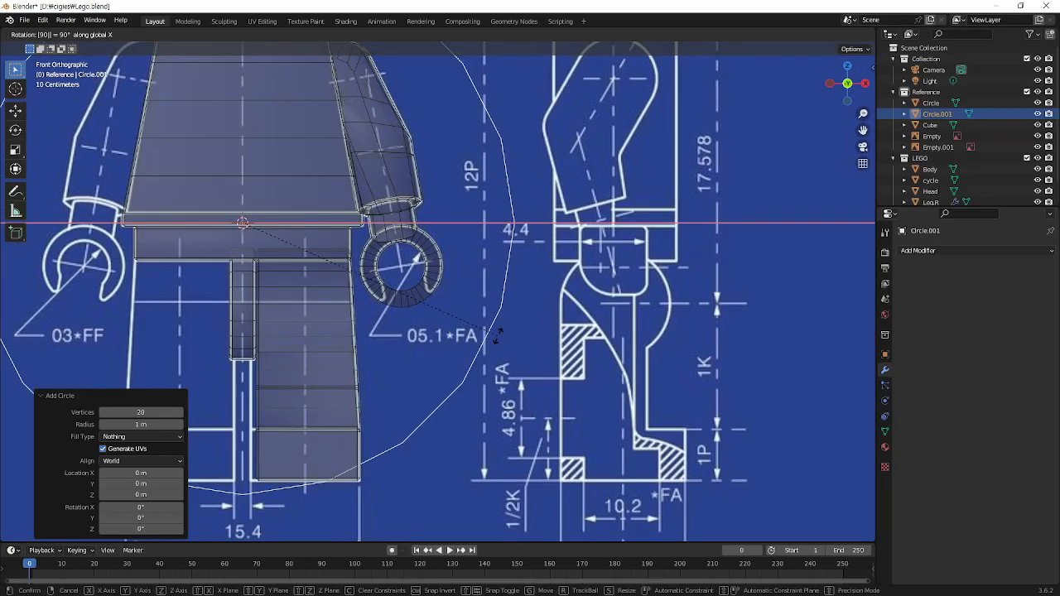
pyautogui.press('Return')
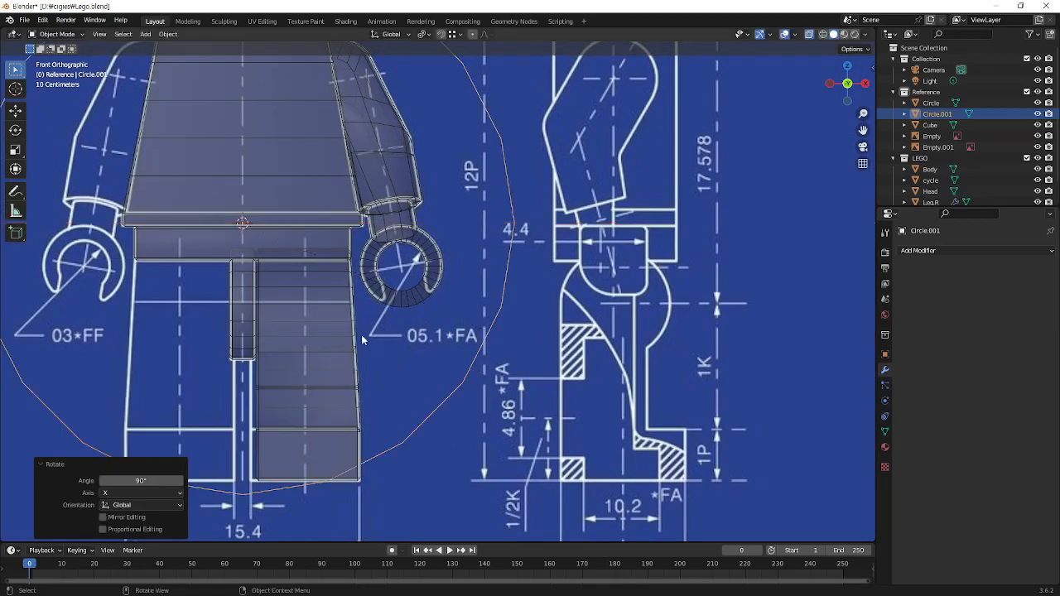
# Move the circle about 1 m along X and -0.14 m along Z, and scale it down to about 0.133
pyautogui.press('g')
pyautogui.click(637, 379)
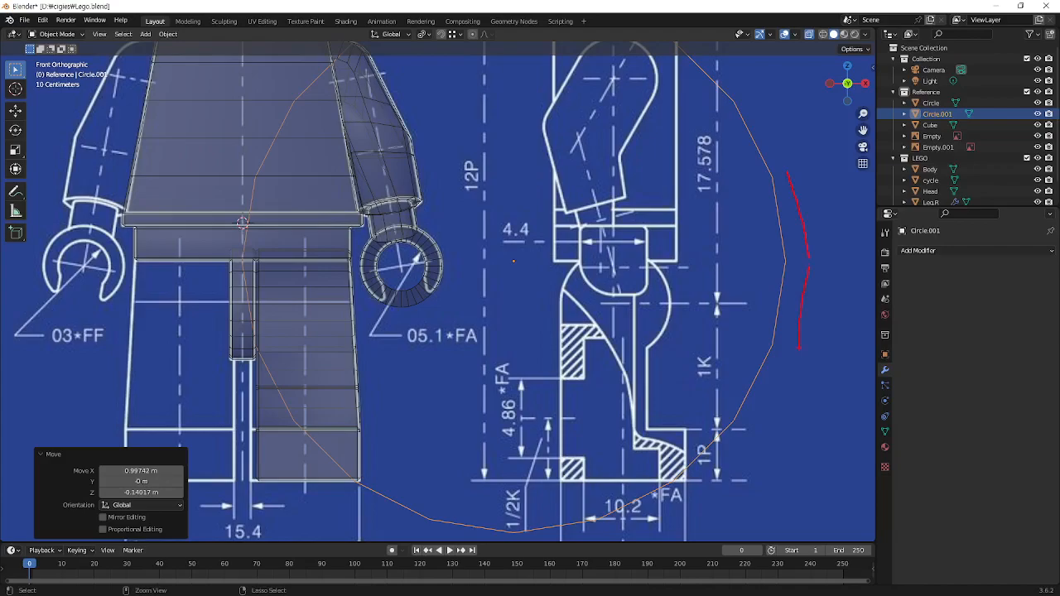
pyautogui.press('Escape')
pyautogui.press('s')
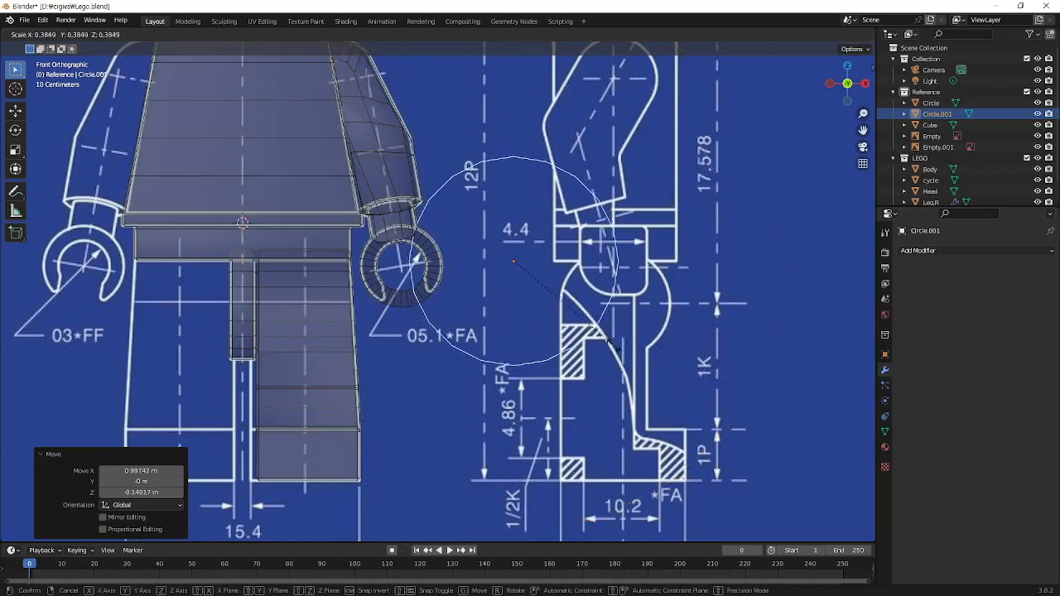
pyautogui.click(528, 308)
pyautogui.scroll(6, 434, 298)
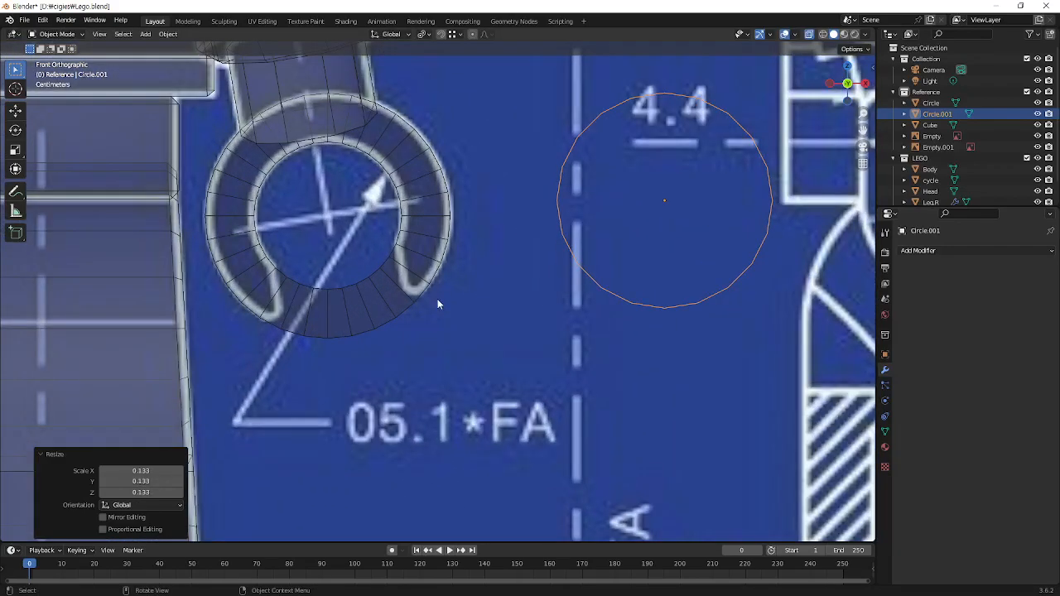
# Move the earlier, denser ring off the blueprint hand by about 0.349 m along X and 0.097 m along Z
pyautogui.click(447, 292)
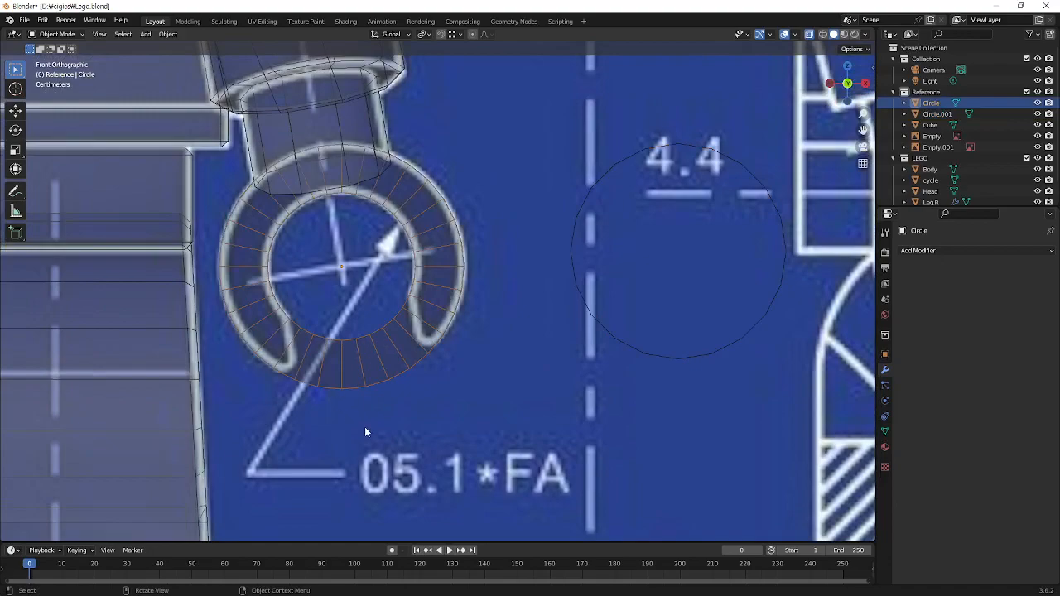
pyautogui.press('g')
pyautogui.click(649, 350)
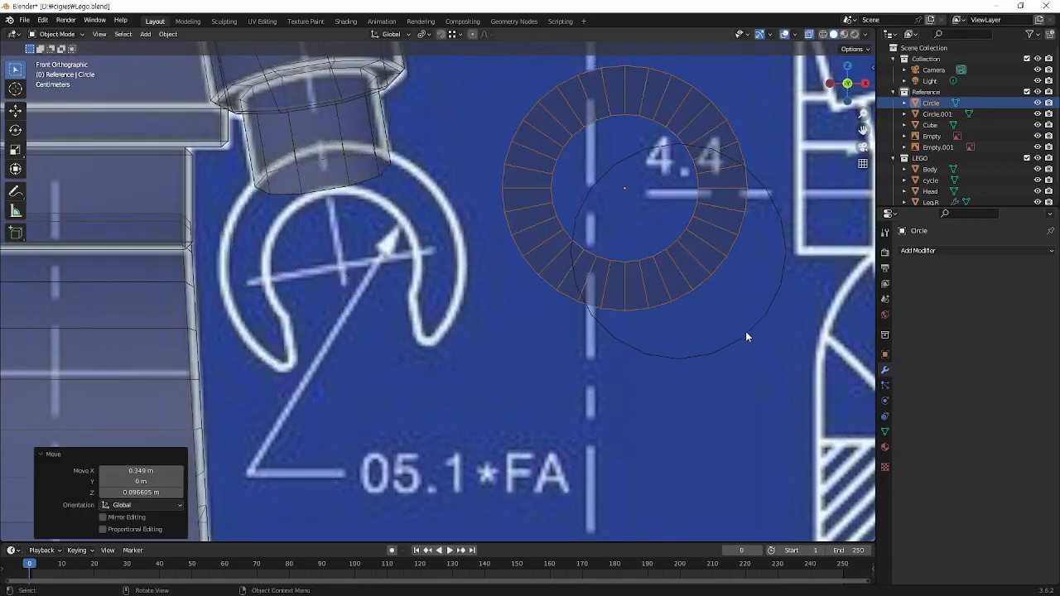
# Center the new circle on the blueprint hand and scale it by about 0.678 to match the inner arc
pyautogui.click(745, 332)
pyautogui.press('g')
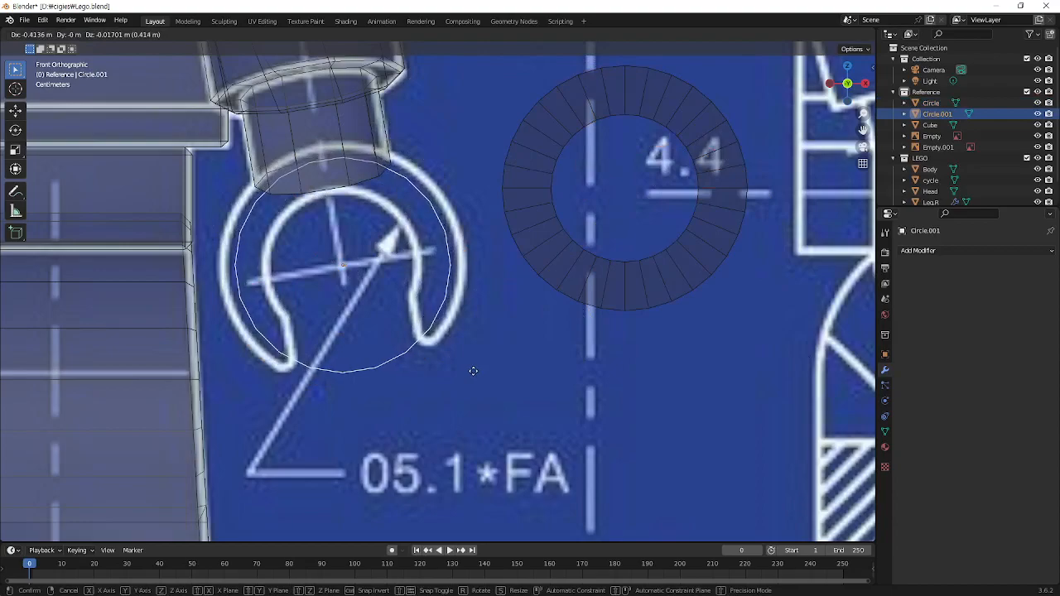
pyautogui.click(473, 371)
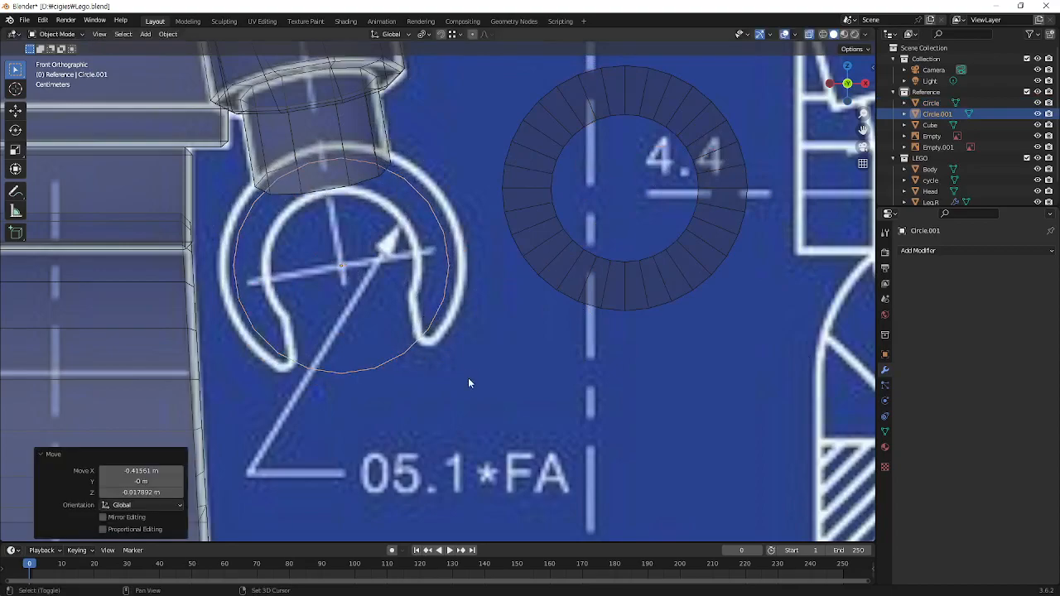
pyautogui.press('s')
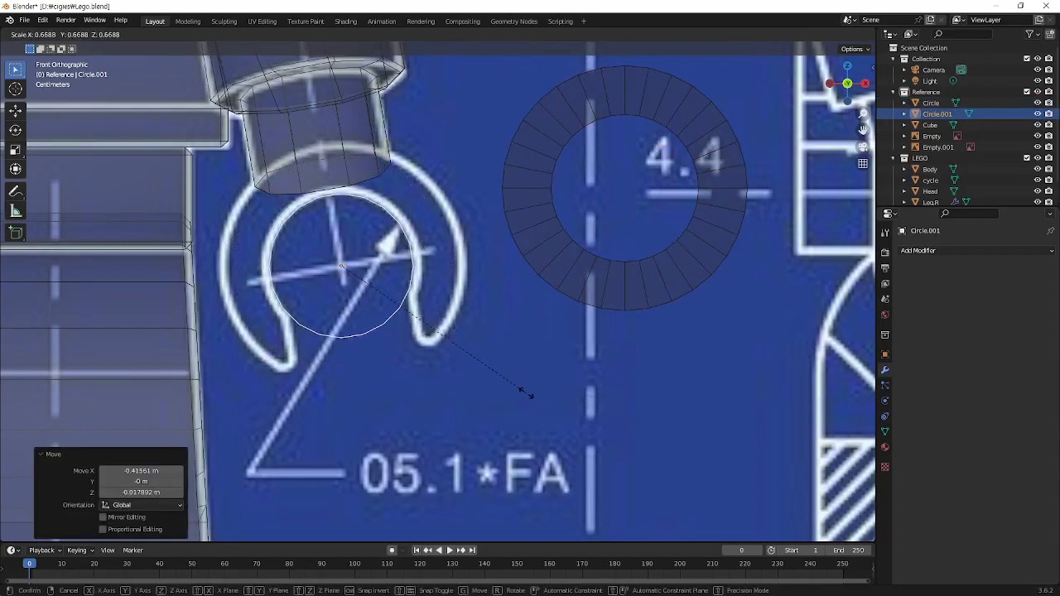
pyautogui.click(531, 398)
pyautogui.keyDown('shift'); pyautogui.moveTo(453, 391); pyautogui.dragTo(575, 429, button='middle'); pyautogui.keyUp('shift')
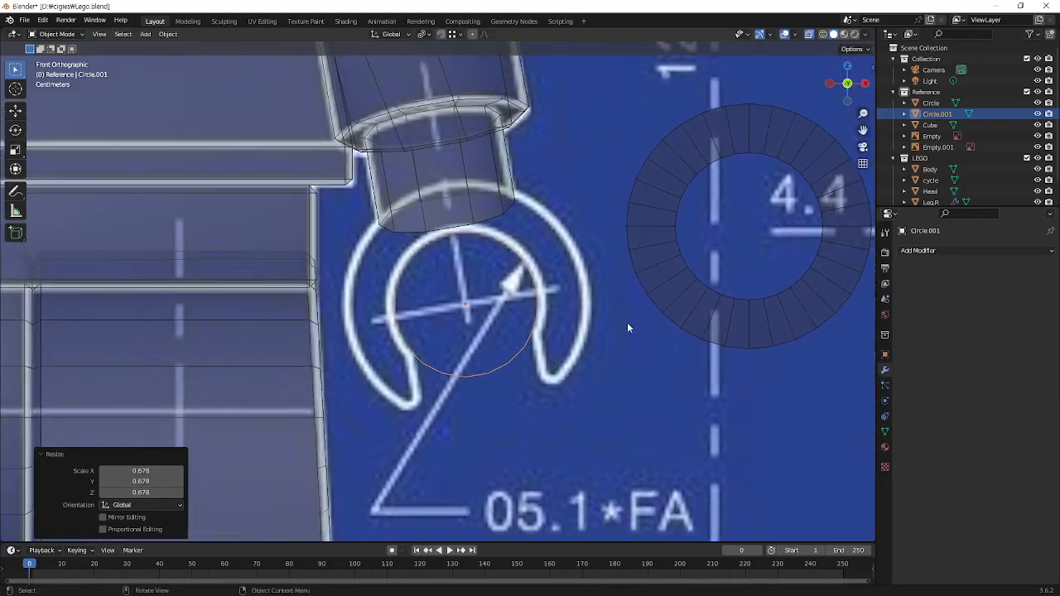
# Extrude the circle in Edit Mode and scale the new edge loop about 1.694 times to the hand's outer outline
pyautogui.press('Tab')
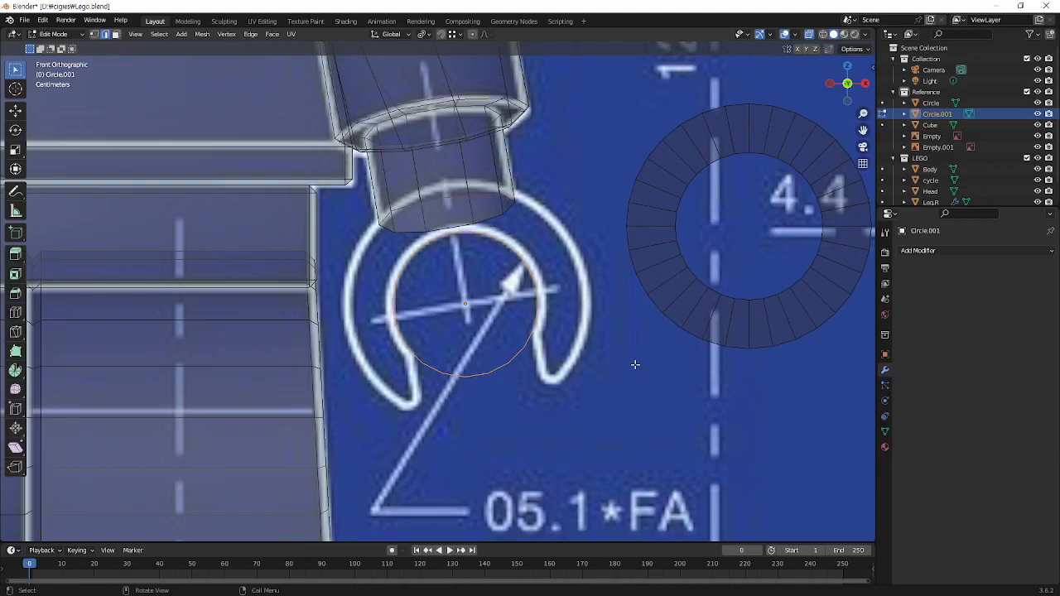
pyautogui.press('g')
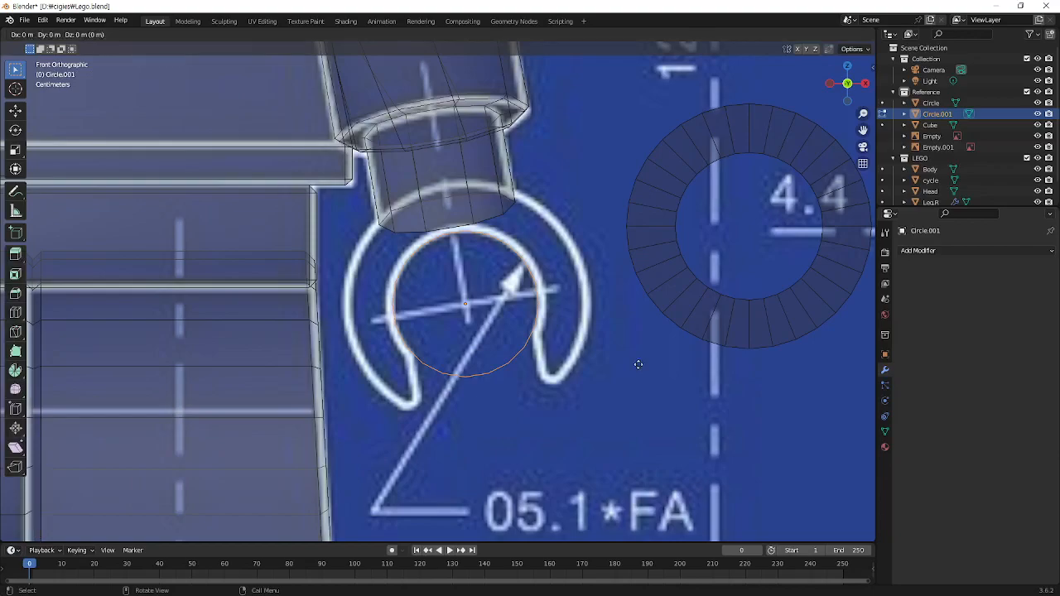
pyautogui.press('s')
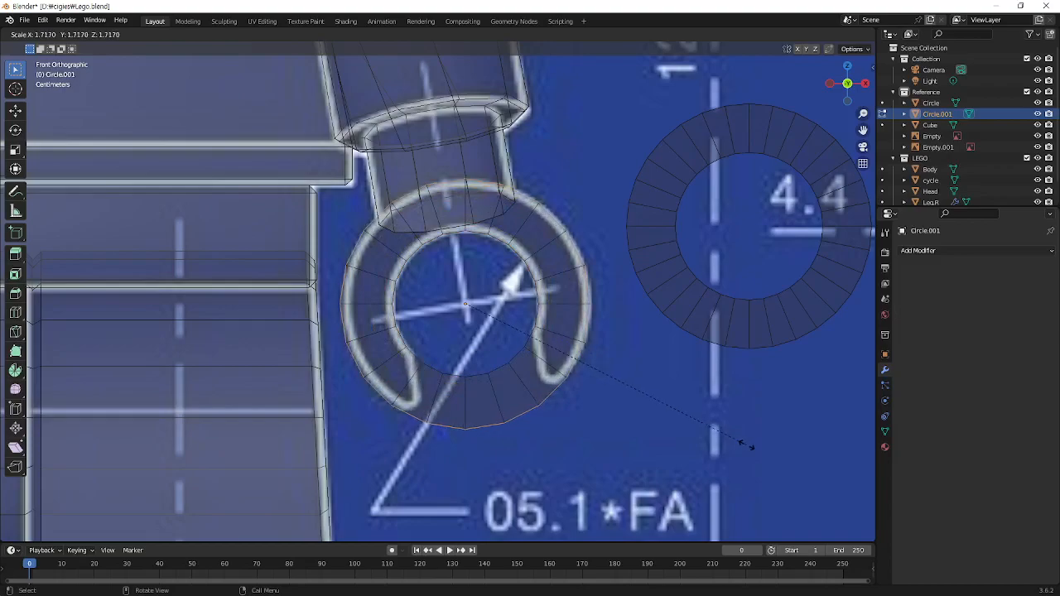
pyautogui.click(742, 445)
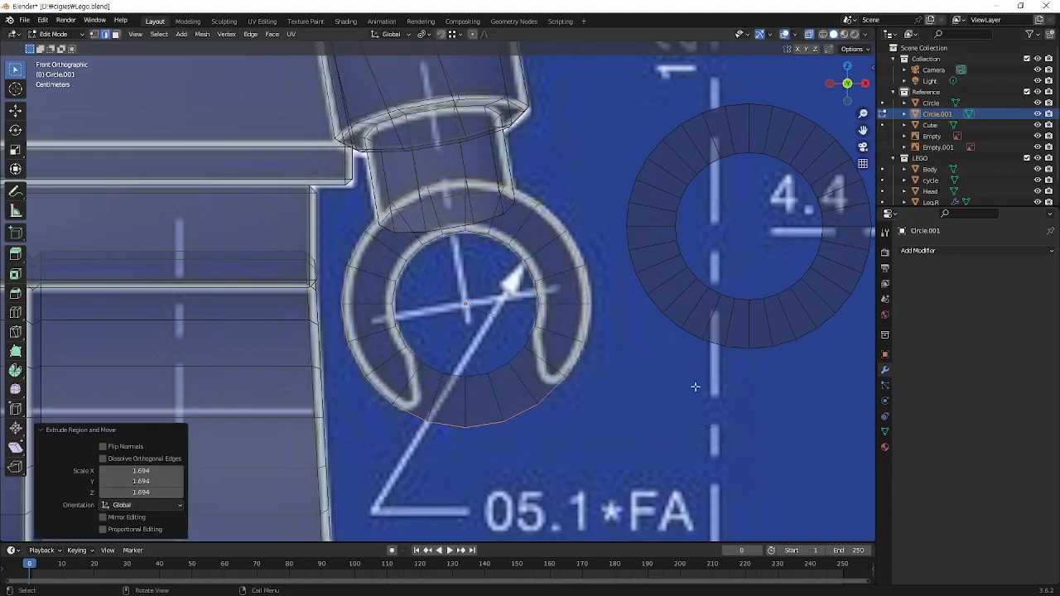
pyautogui.keyDown('shift'); pyautogui.moveTo(712, 363); pyautogui.dragTo(641, 378, button='middle'); pyautogui.keyUp('shift')
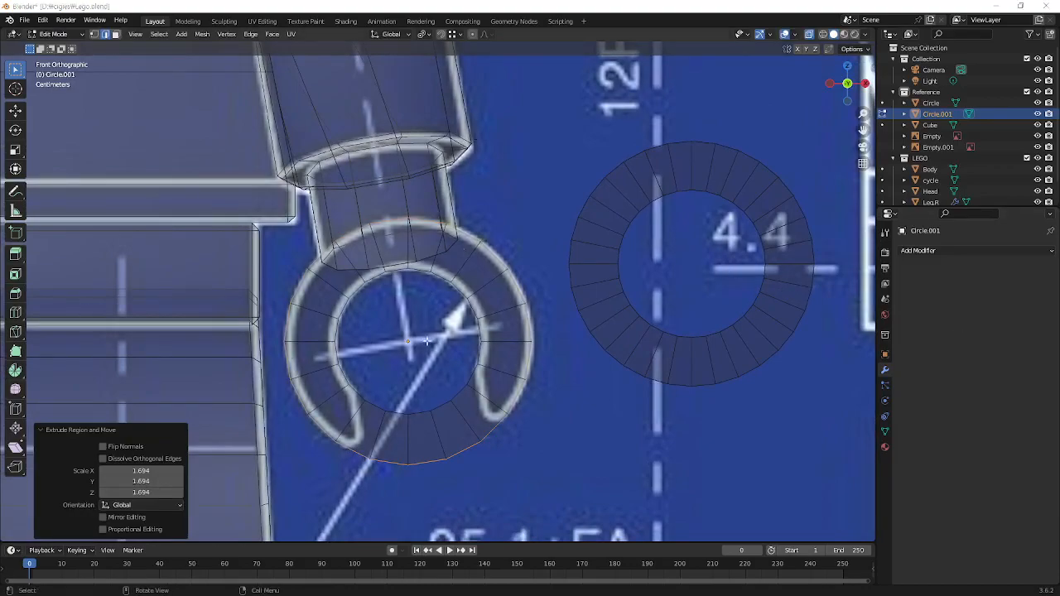
# Delete the earlier, denser ring beside the hand in Object Mode
pyautogui.press('Tab')
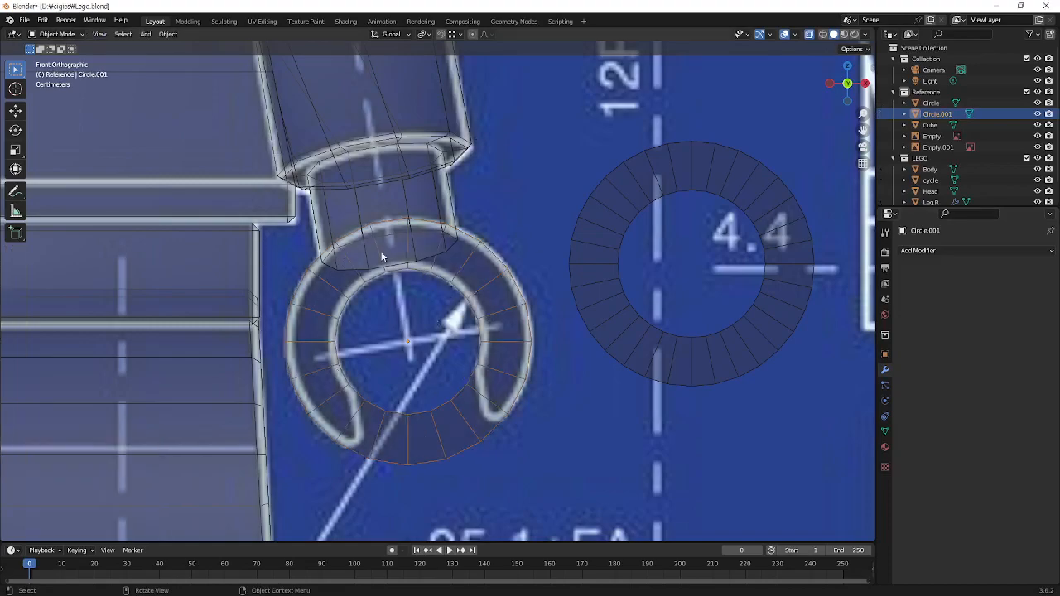
pyautogui.click(672, 174)
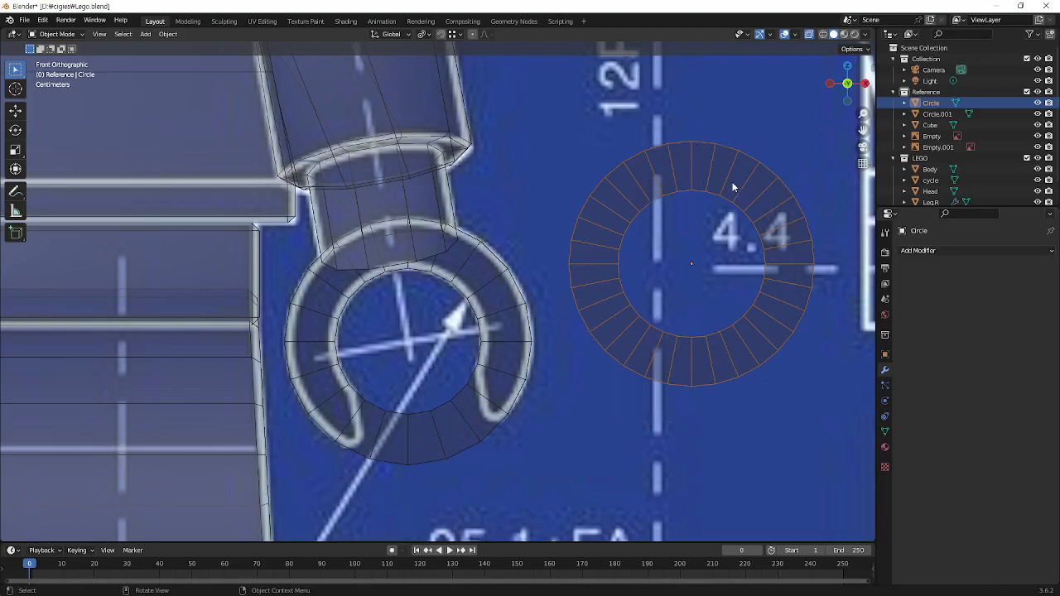
pyautogui.press('Delete')
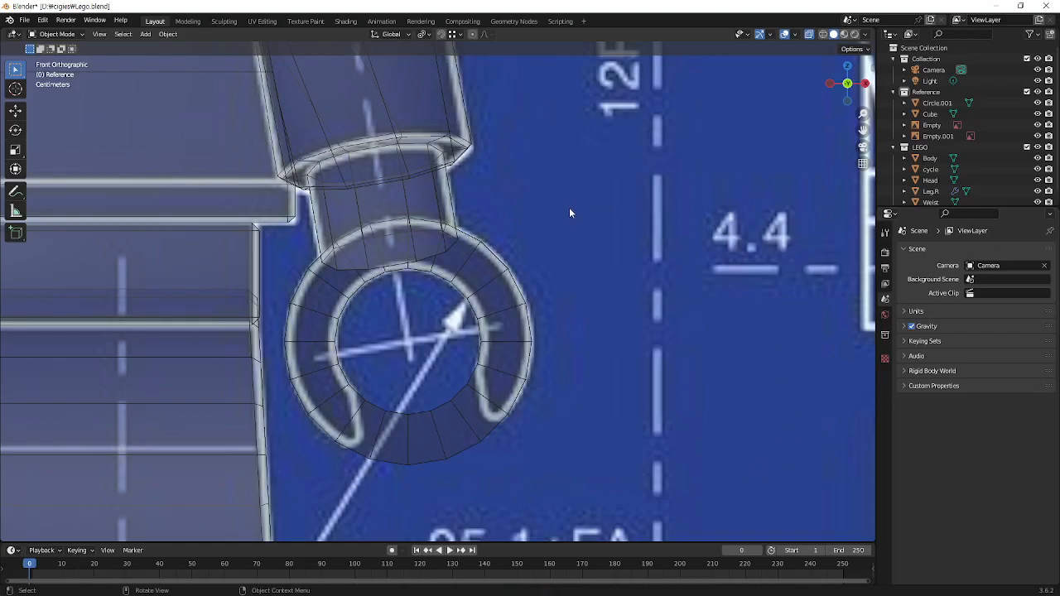
# Delete the three bottom faces of the remaining ring in Edit Mode to open the hand's clip
pyautogui.click(515, 323)
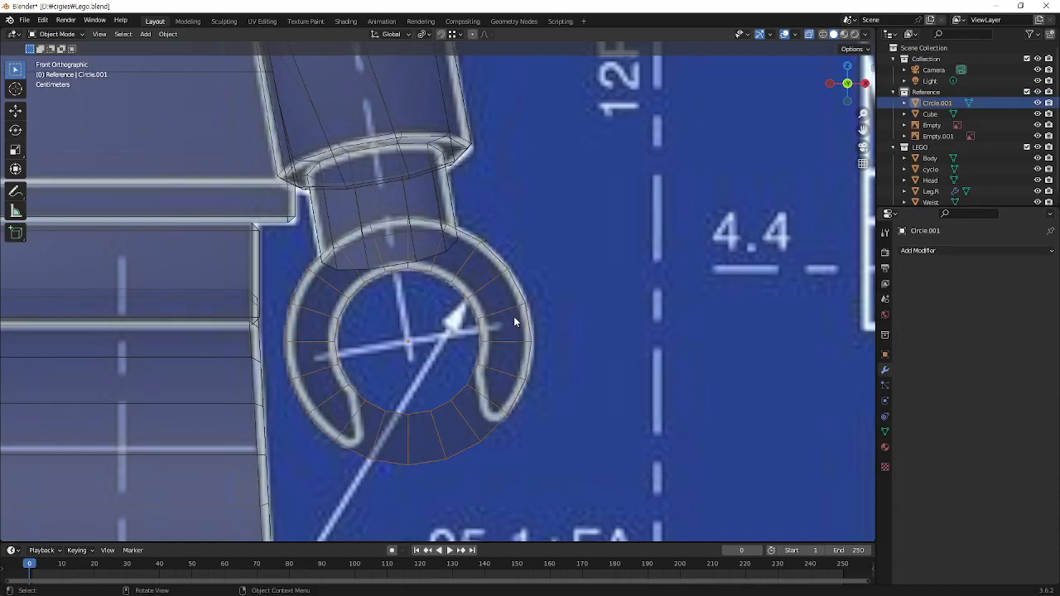
pyautogui.press('Tab')
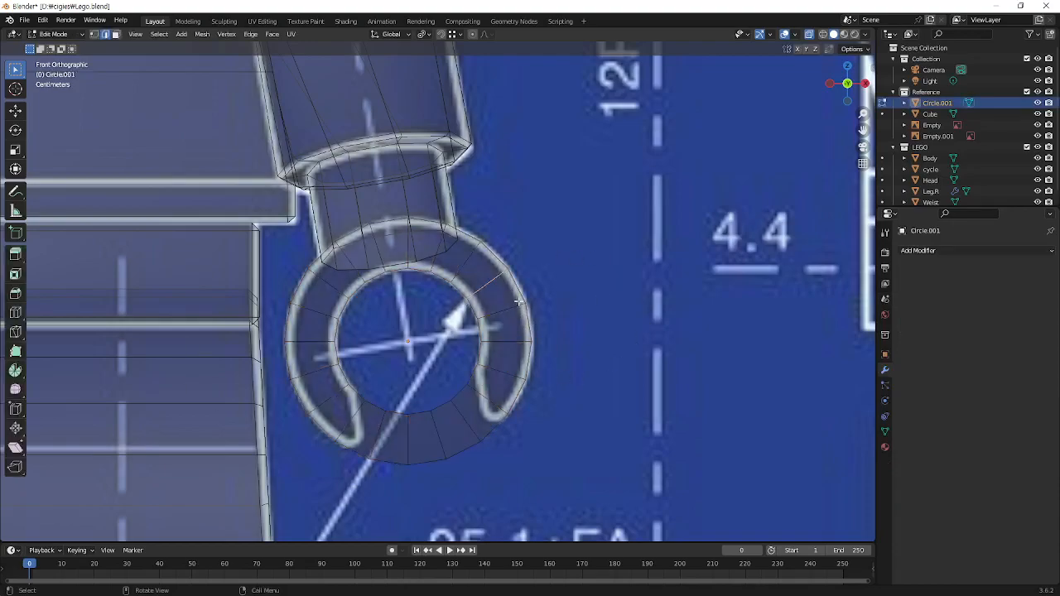
pyautogui.keyDown('shift'); pyautogui.moveTo(520, 350); pyautogui.dragTo(604, 289, button='middle'); pyautogui.keyUp('shift')
pyautogui.scroll(3, 556, 393)
pyautogui.keyDown('shift'); pyautogui.moveTo(697, 393); pyautogui.dragTo(680, 293, button='middle'); pyautogui.keyUp('shift')
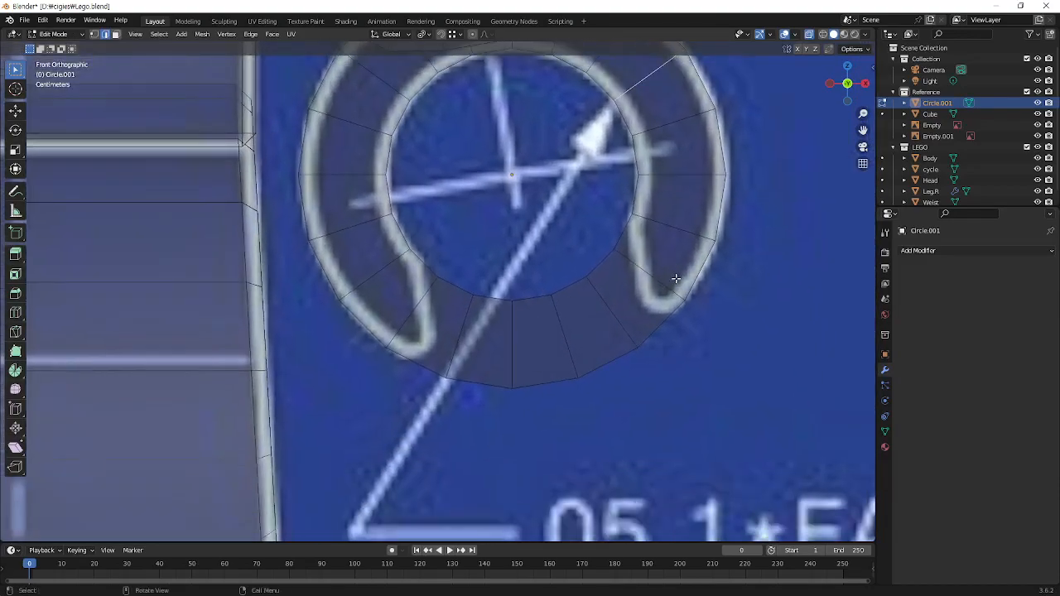
pyautogui.hotkey('ctrl', '2')
pyautogui.moveTo(630, 182); pyautogui.dragTo(653, 344)
pyautogui.moveTo(414, 236); pyautogui.dragTo(433, 406)
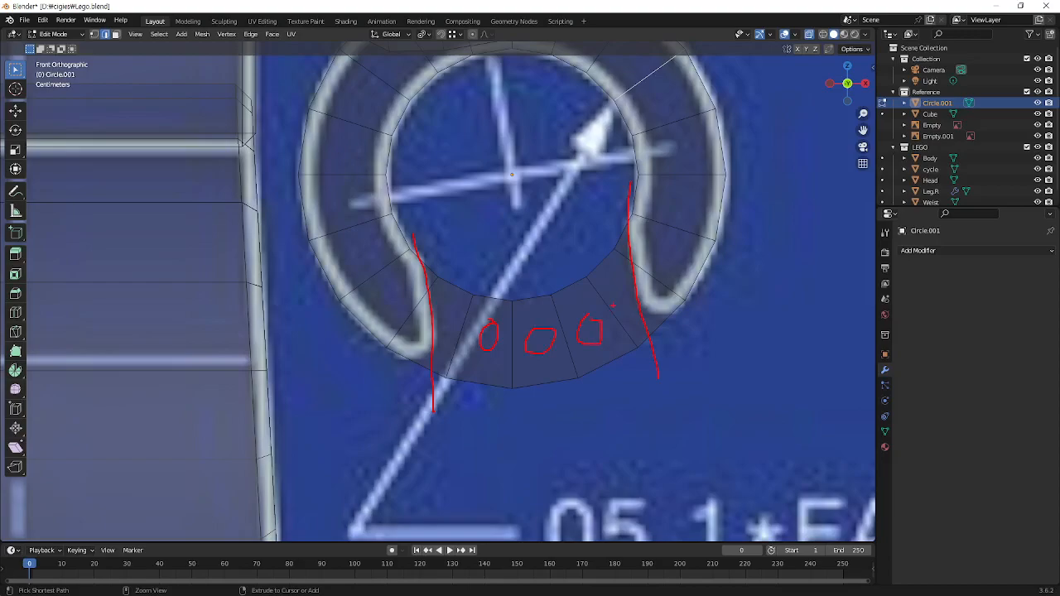
pyautogui.press('Escape')
pyautogui.press('3')
pyautogui.moveTo(600, 313); pyautogui.dragTo(482, 368)
pyautogui.press('x')
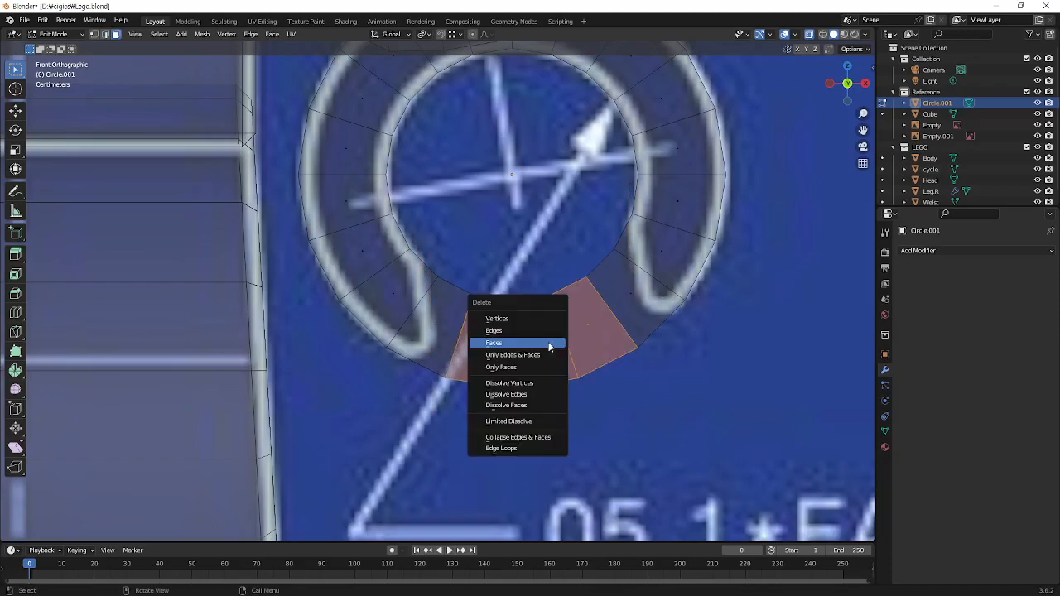
pyautogui.click(550, 346)
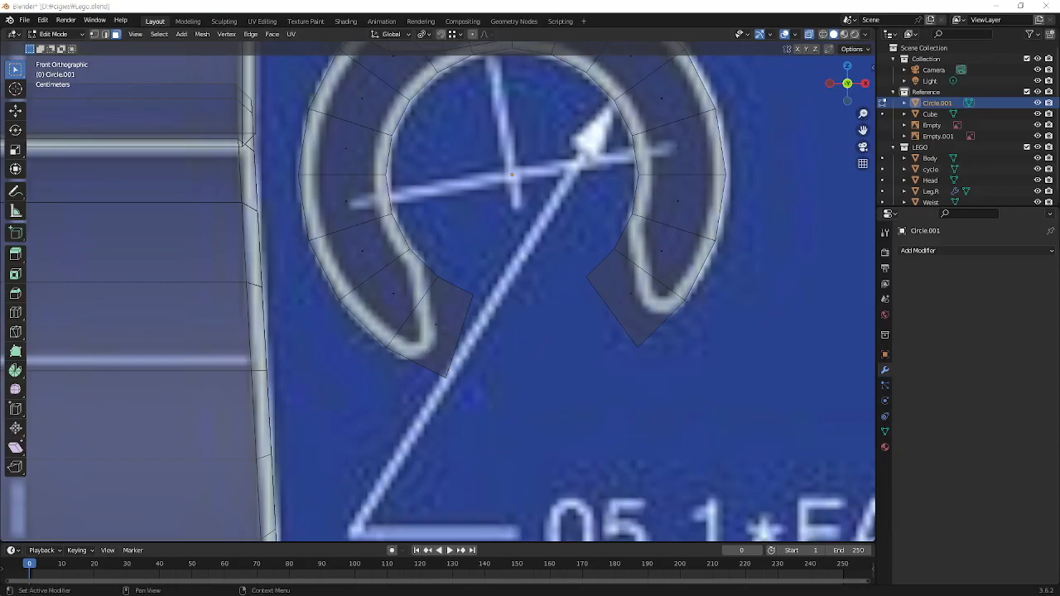
pyautogui.click(969, 319)
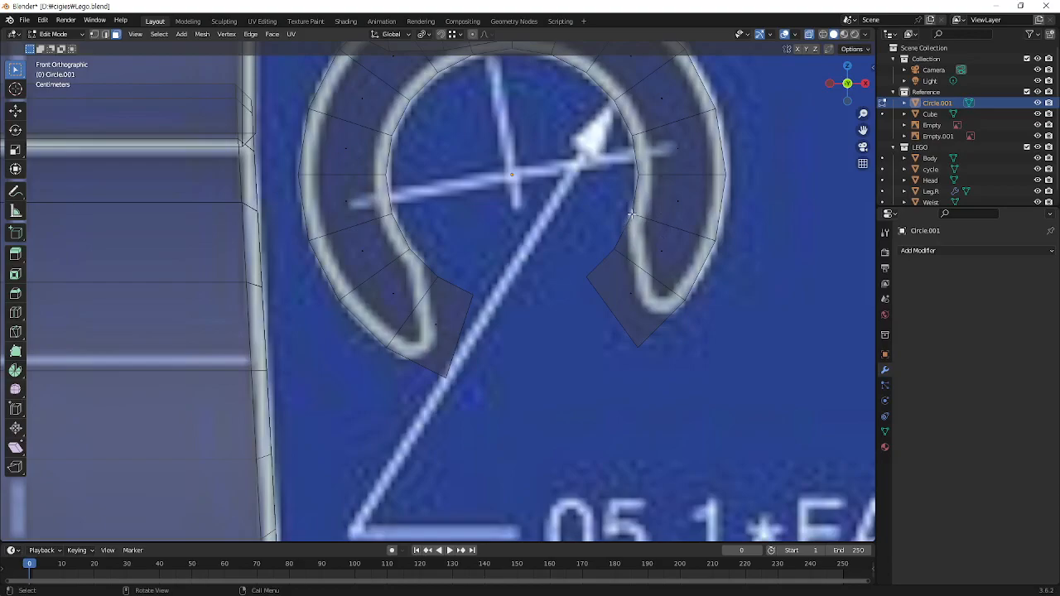
# Move the inner and end vertices of the clip's left tip onto the blueprint outline
pyautogui.press('1')
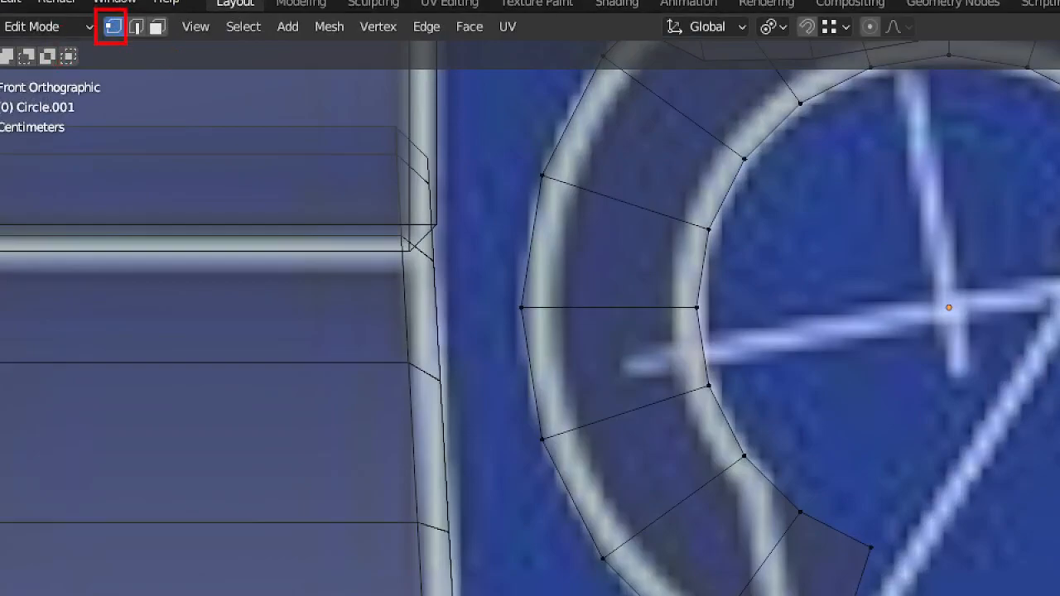
pyautogui.scroll(4, 587, 286)
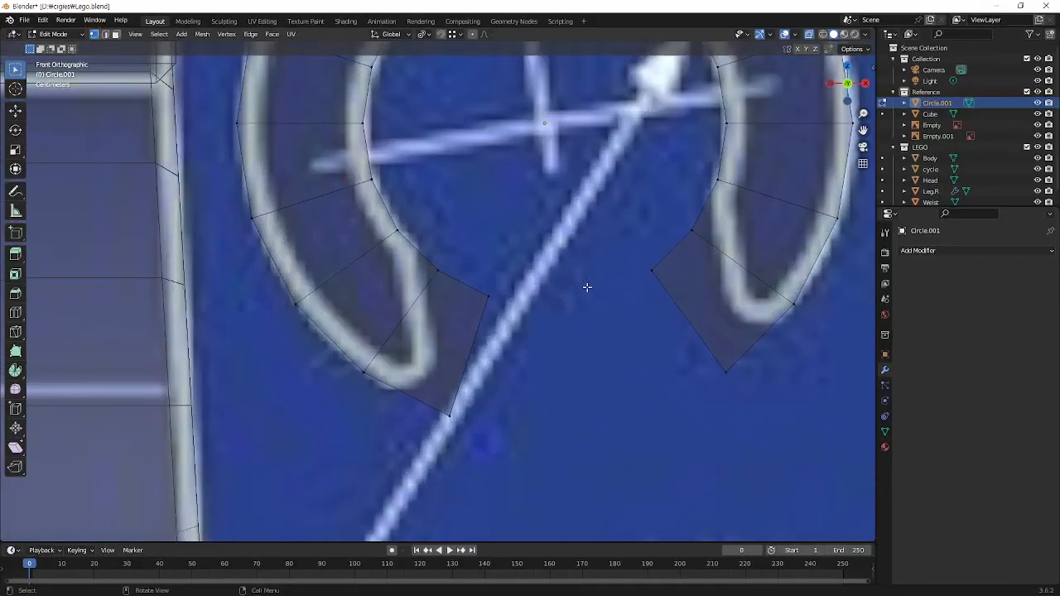
pyautogui.keyDown('shift'); pyautogui.moveTo(646, 307); pyautogui.dragTo(495, 289, button='middle'); pyautogui.keyUp('shift')
pyautogui.click(336, 239)
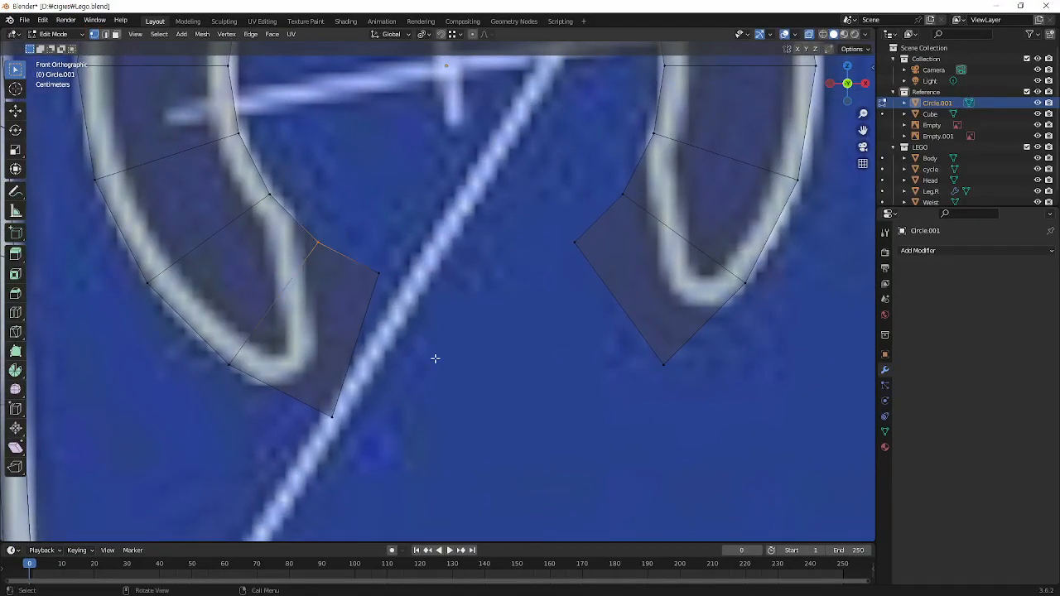
pyautogui.press('g')
pyautogui.click(403, 331)
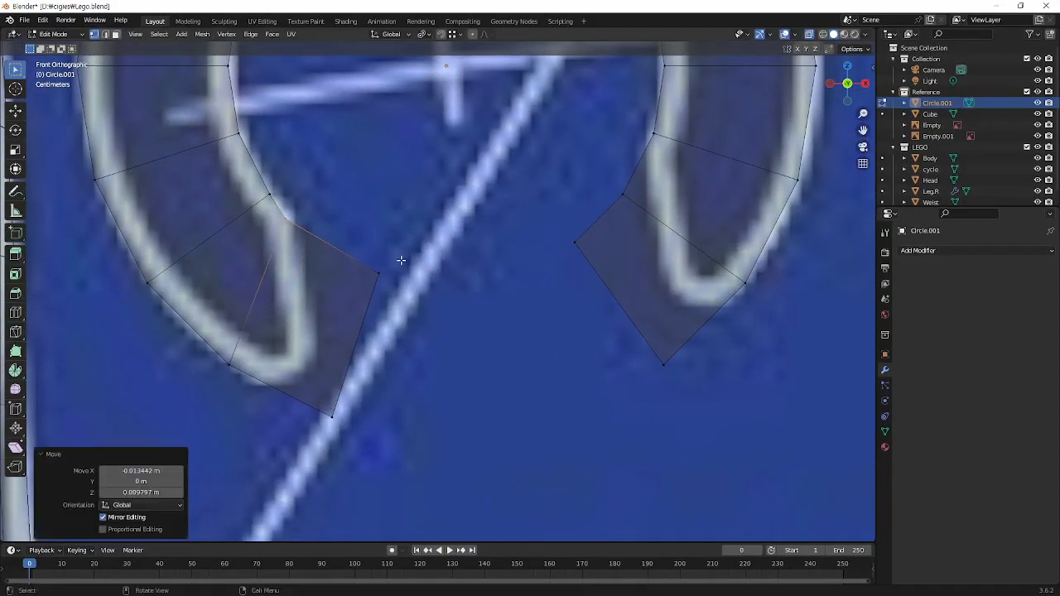
pyautogui.press('g')
pyautogui.click(398, 431)
pyautogui.moveTo(386, 404); pyautogui.dragTo(304, 447)
pyautogui.press('g')
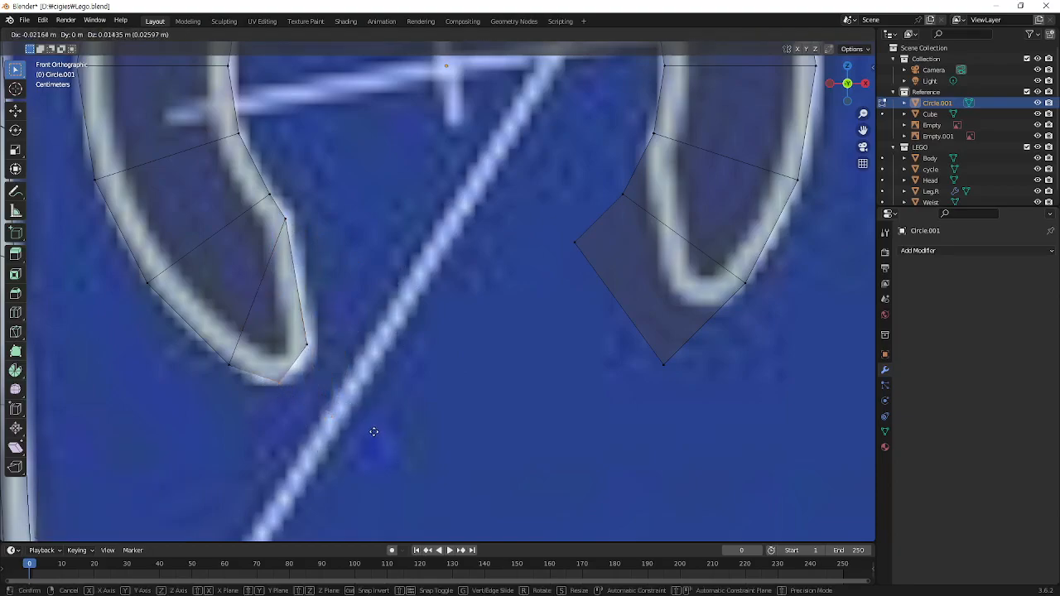
pyautogui.click(375, 433)
# Move the inner and end vertices of the clip's right tip onto the blueprint outline
pyautogui.click(623, 195)
pyautogui.press('g')
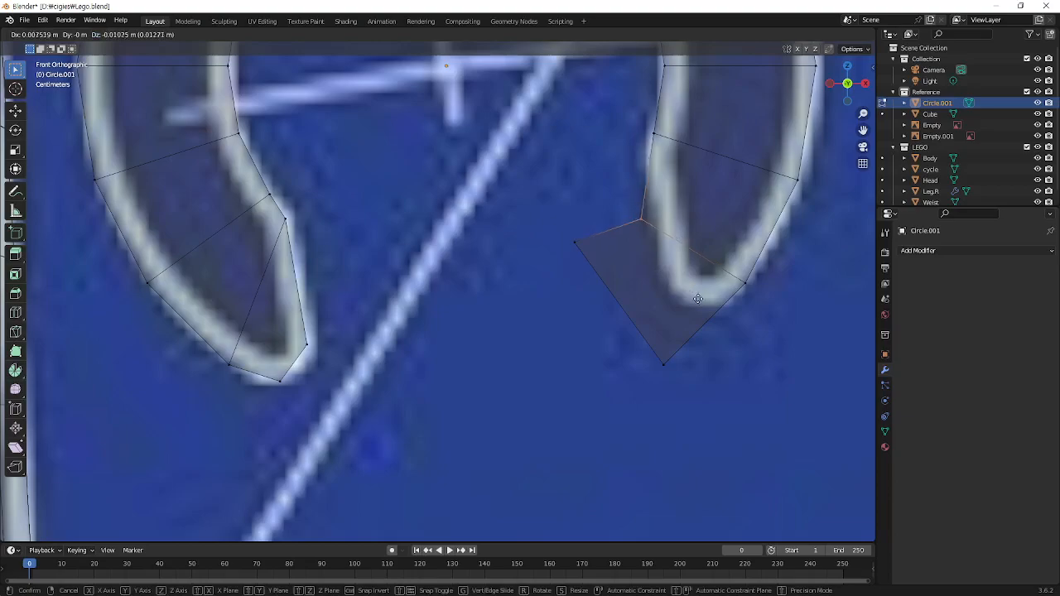
pyautogui.click(706, 249)
pyautogui.moveTo(577, 232); pyautogui.dragTo(606, 275)
pyautogui.moveTo(532, 222); pyautogui.dragTo(621, 278)
pyautogui.press('g')
pyautogui.click(714, 307)
pyautogui.moveTo(707, 360); pyautogui.dragTo(653, 421)
pyautogui.press('g')
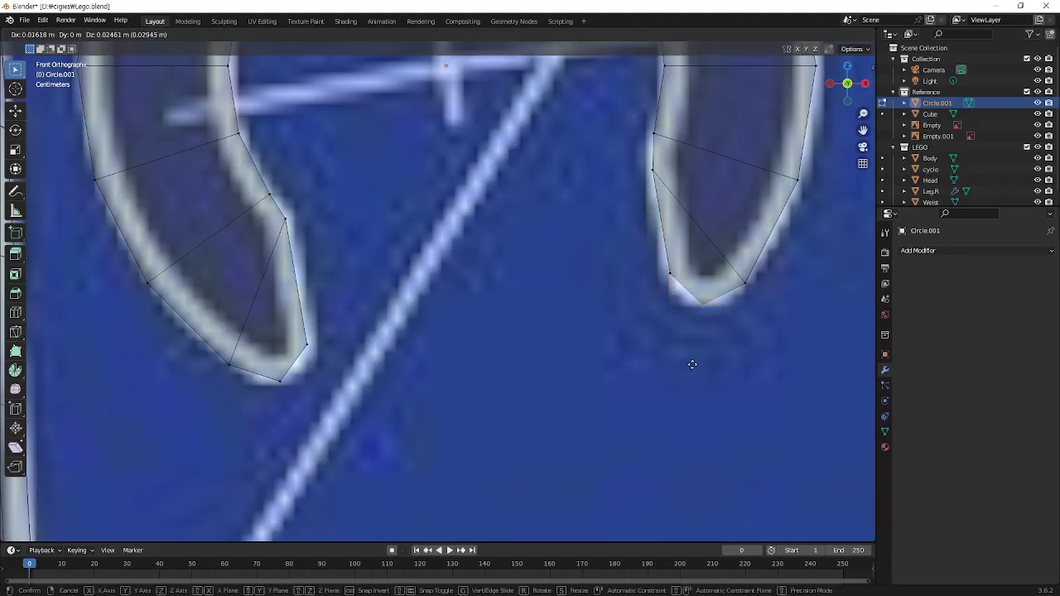
pyautogui.click(692, 365)
pyautogui.scroll(-1, 591, 306)
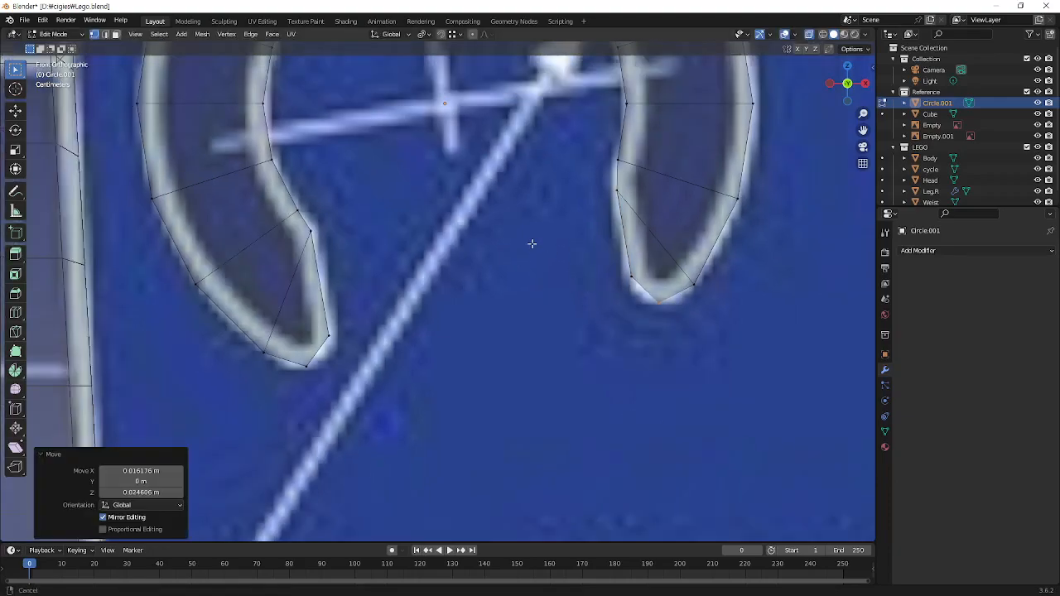
# Nudge the outer end vertices and the upper inner vertex of the clip's right tip onto the blueprint outline
pyautogui.scroll(-1, 528, 274)
pyautogui.scroll(1, 528, 274)
pyautogui.moveTo(772, 304); pyautogui.dragTo(714, 374)
pyautogui.press('g')
pyautogui.click(746, 358)
pyautogui.press('g')
pyautogui.click(720, 373)
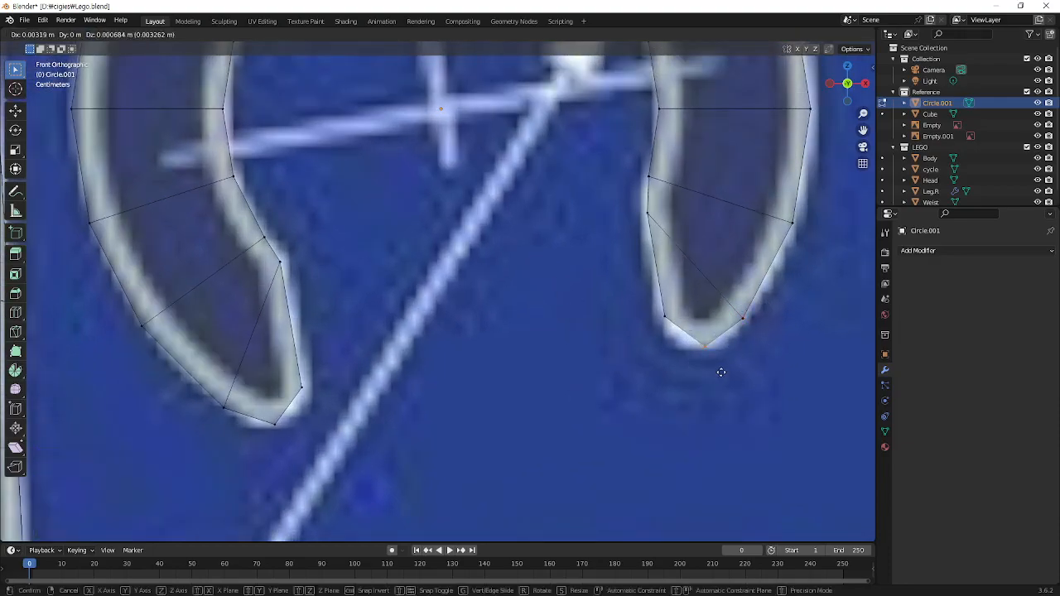
pyautogui.click(649, 212)
pyautogui.press('g')
pyautogui.click(542, 251)
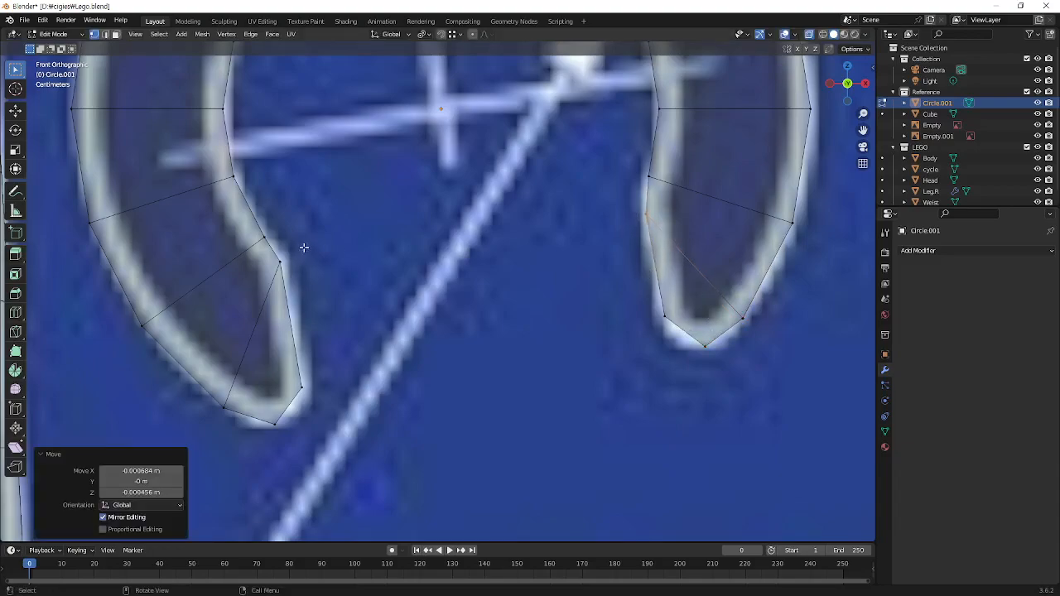
# Lower the upper inner vertex of the clip's left tip by about 0.0009 m along Z
pyautogui.click(298, 282)
pyautogui.press('g')
pyautogui.press('z')
pyautogui.click(306, 290)
pyautogui.scroll(-3, 525, 334)
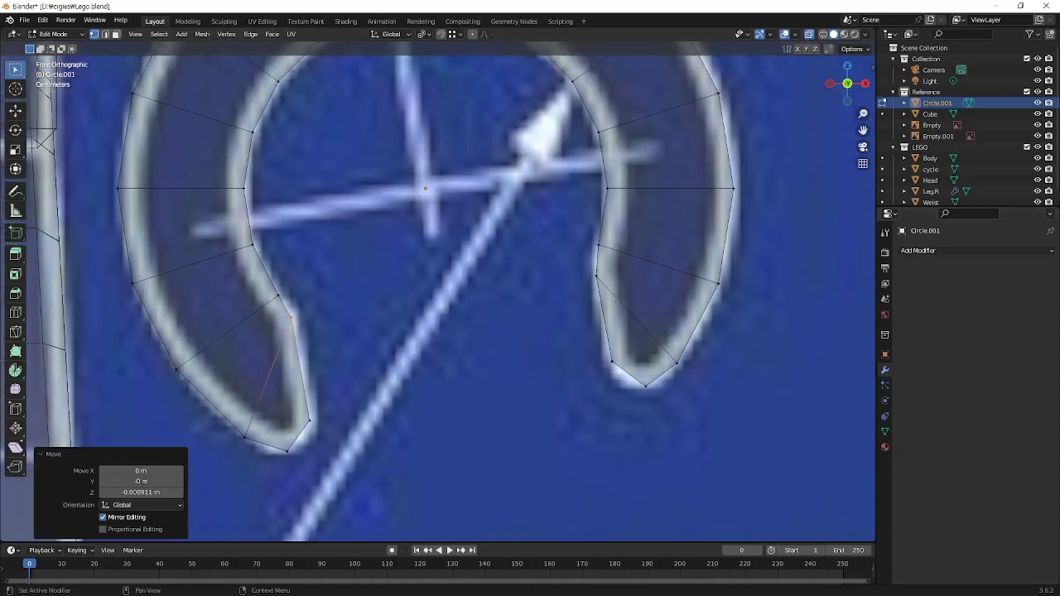
pyautogui.scroll(-1, 439, 290)
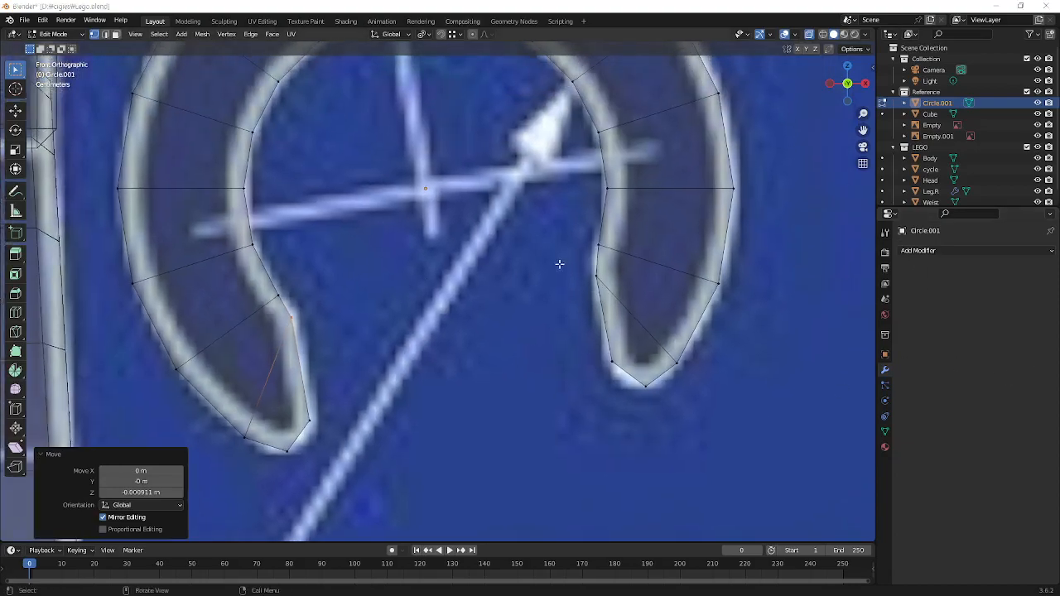
# In the right orthographic view, move the whole clip mesh about 0.119 m along Y onto the blueprint hand's straight side edge
pyautogui.scroll(-2, 560, 263)
pyautogui.scroll(-2, 560, 263)
pyautogui.moveTo(504, 240); pyautogui.dragTo(603, 311, button='middle')
pyautogui.scroll(-2, 612, 232)
pyautogui.press('KP_3')
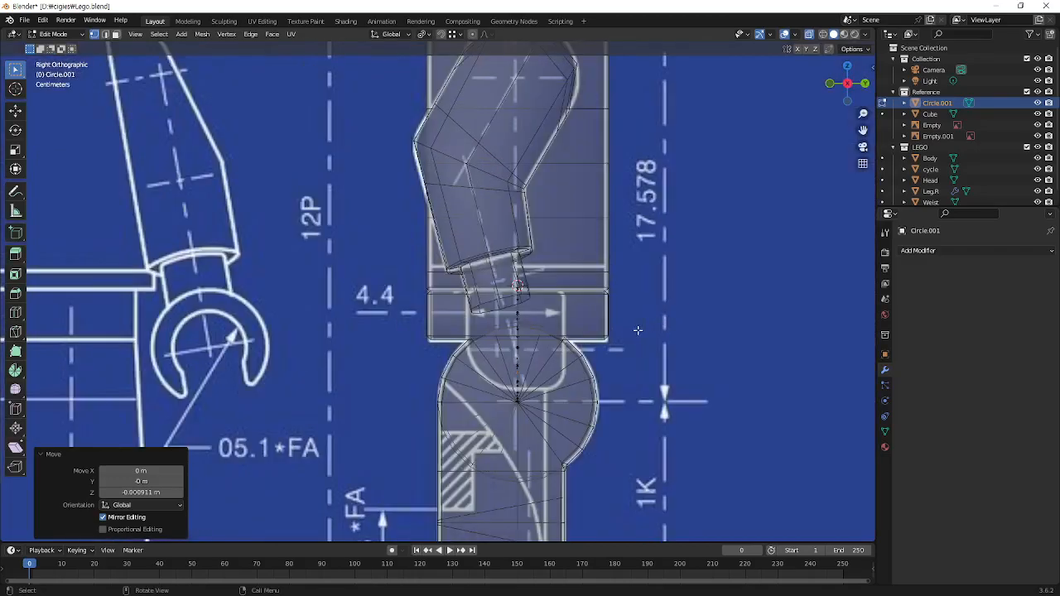
pyautogui.scroll(2, 637, 332)
pyautogui.keyDown('shift'); pyautogui.moveTo(788, 408); pyautogui.dragTo(616, 301, button='middle'); pyautogui.keyUp('shift')
pyautogui.scroll(2, 616, 301)
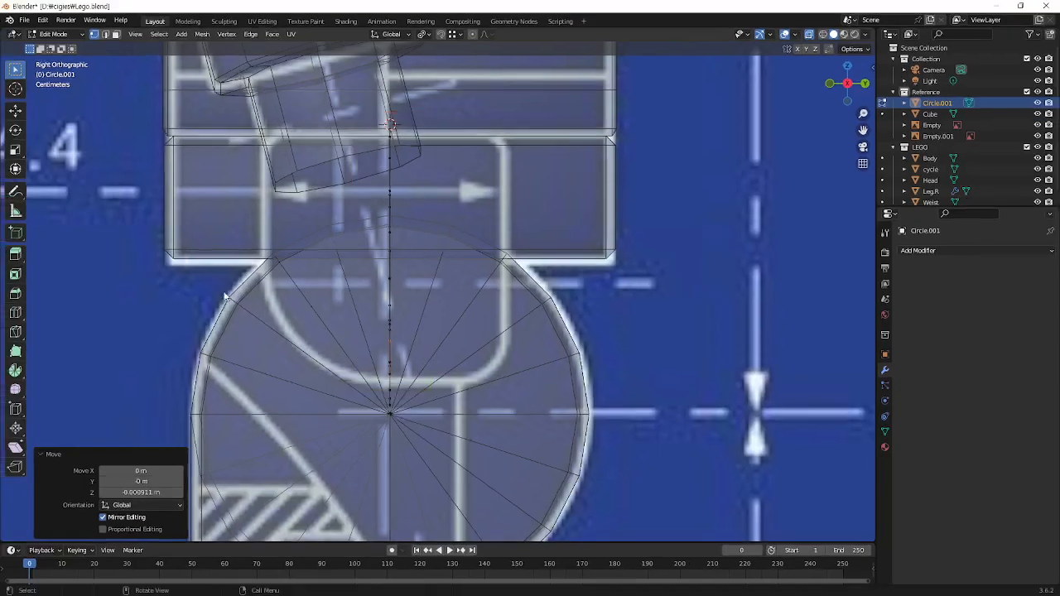
pyautogui.press('a')
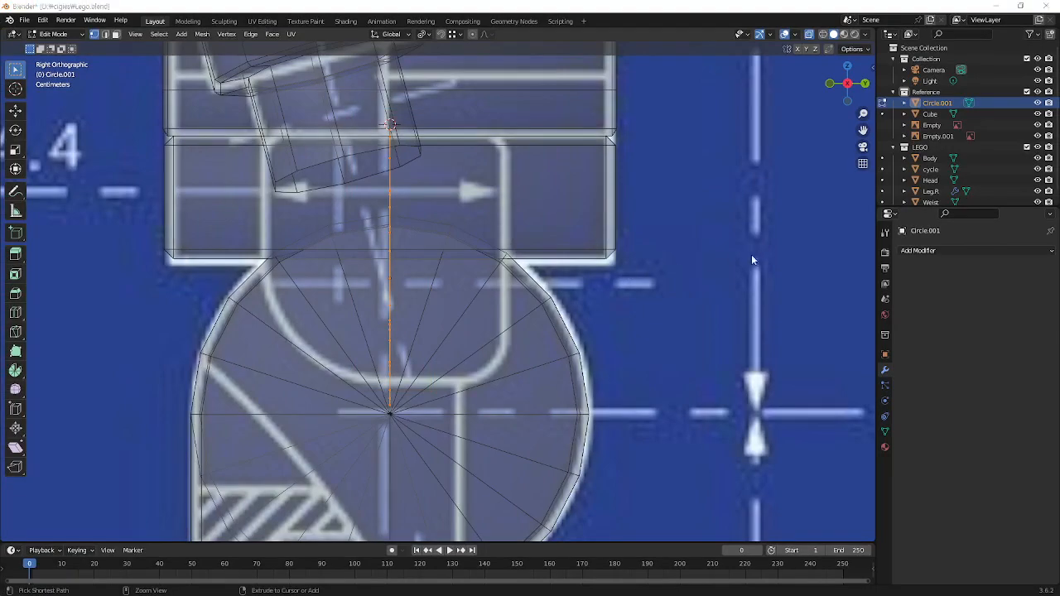
pyautogui.keyDown('ctrl'); pyautogui.keyDown('shift'); pyautogui.moveTo(781, 261); pyautogui.dragTo(499, 261); pyautogui.keyUp('shift'); pyautogui.keyUp('ctrl')
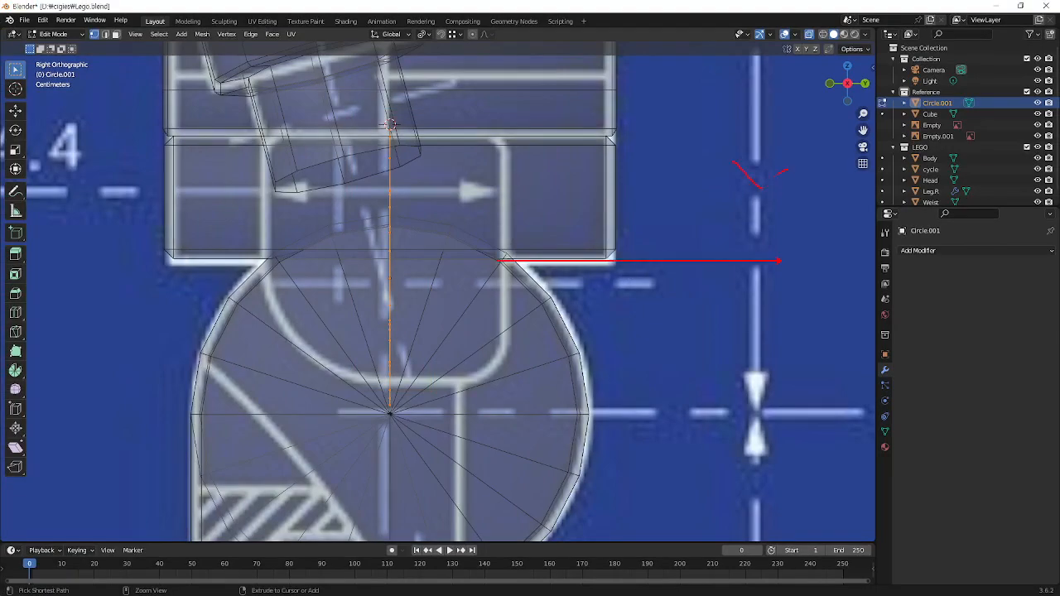
pyautogui.press('Escape')
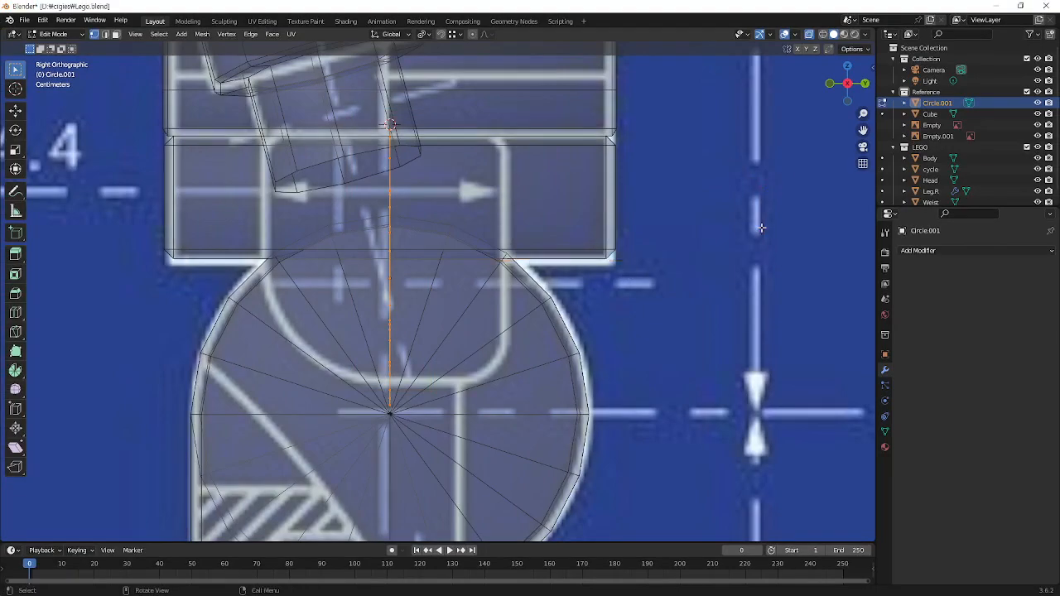
pyautogui.press('g')
pyautogui.press('y')
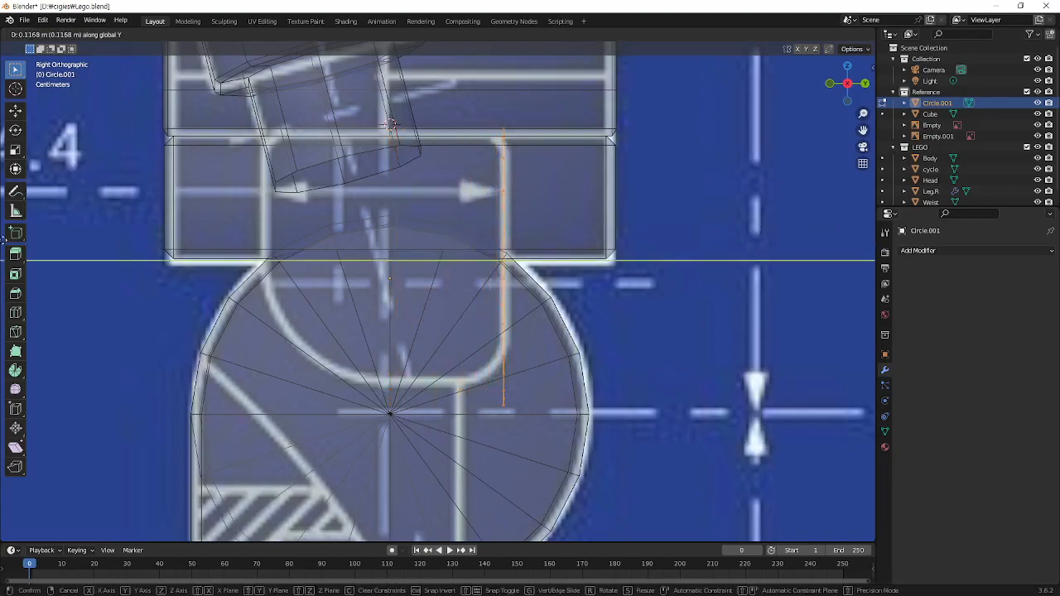
pyautogui.click(5, 241)
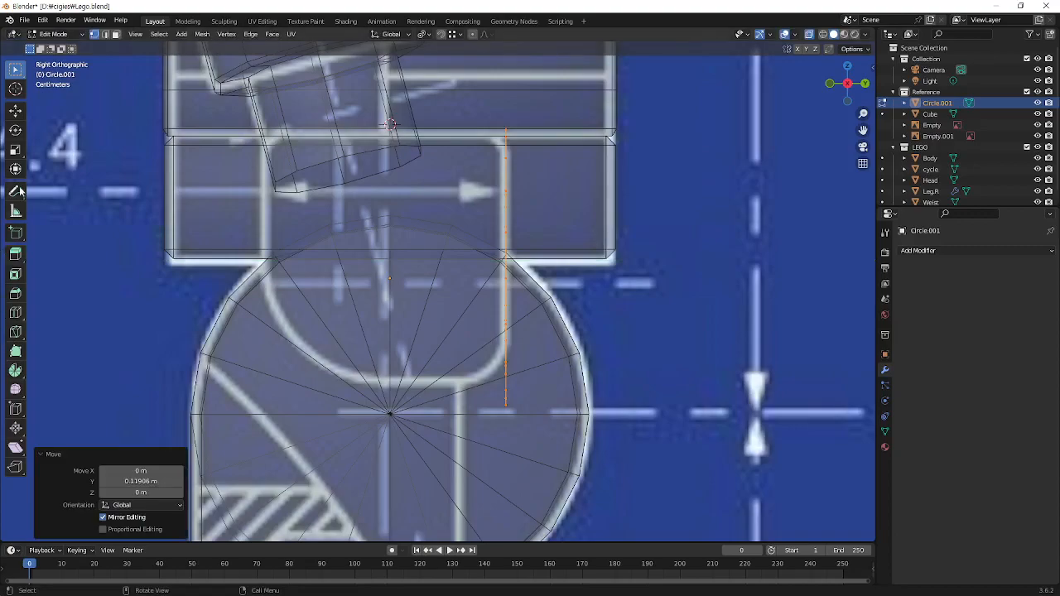
# Extrude the clip's faces by about -0.247 m along their normals to the opposite edge of the blueprint hand
pyautogui.keyDown('shift'); pyautogui.moveTo(266, 125); pyautogui.dragTo(266, 391); pyautogui.keyUp('shift')
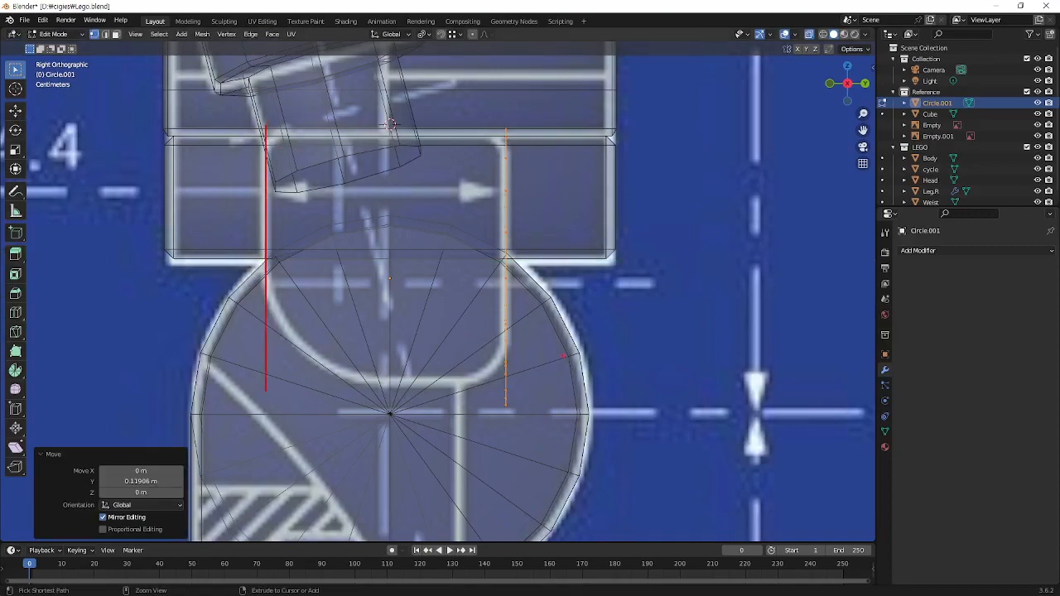
pyautogui.press('Escape')
pyautogui.press('3')
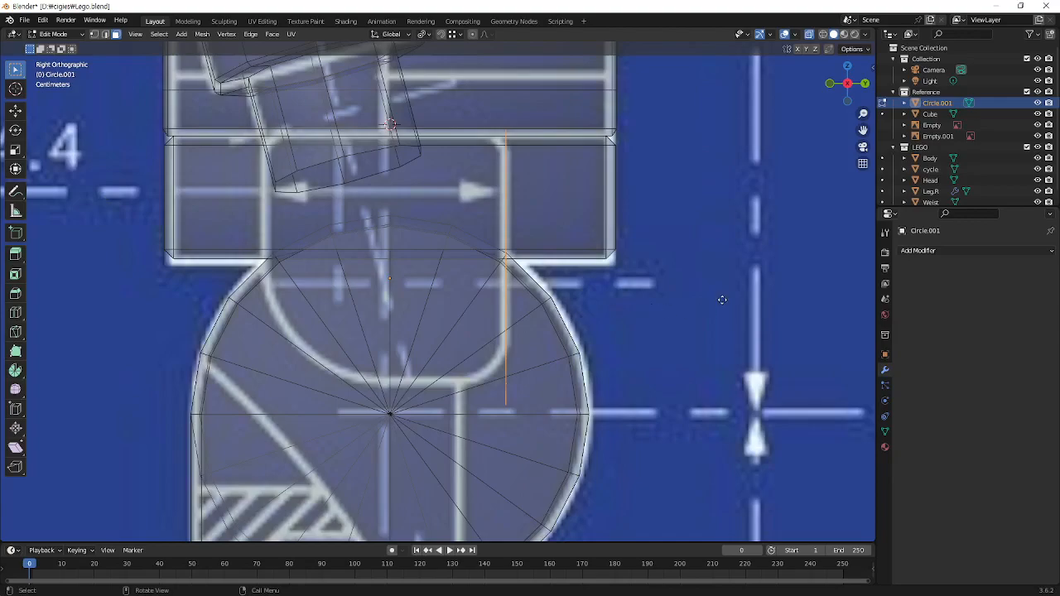
pyautogui.press('e')
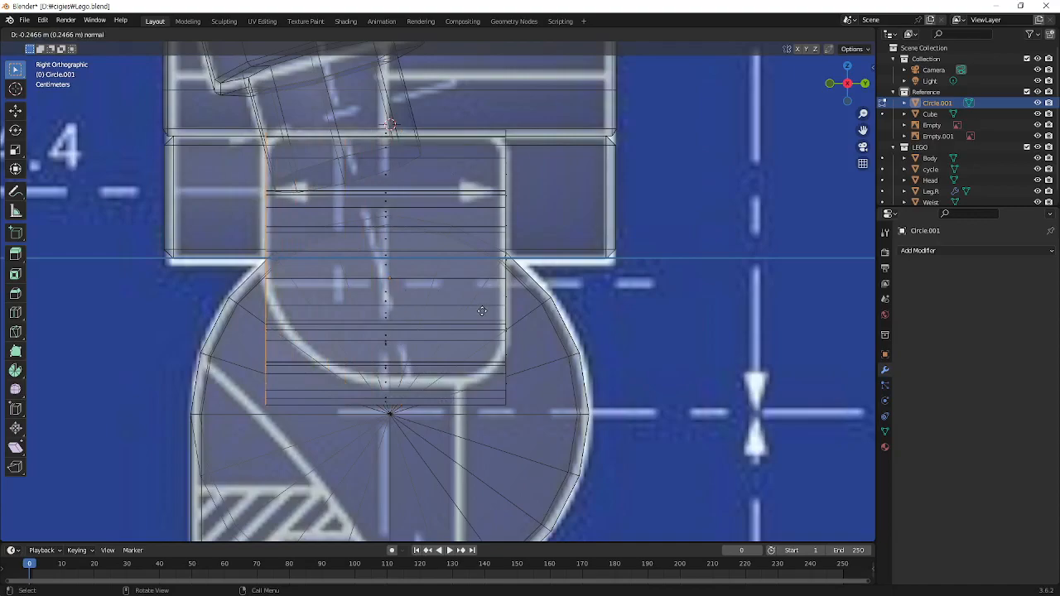
pyautogui.click(482, 311)
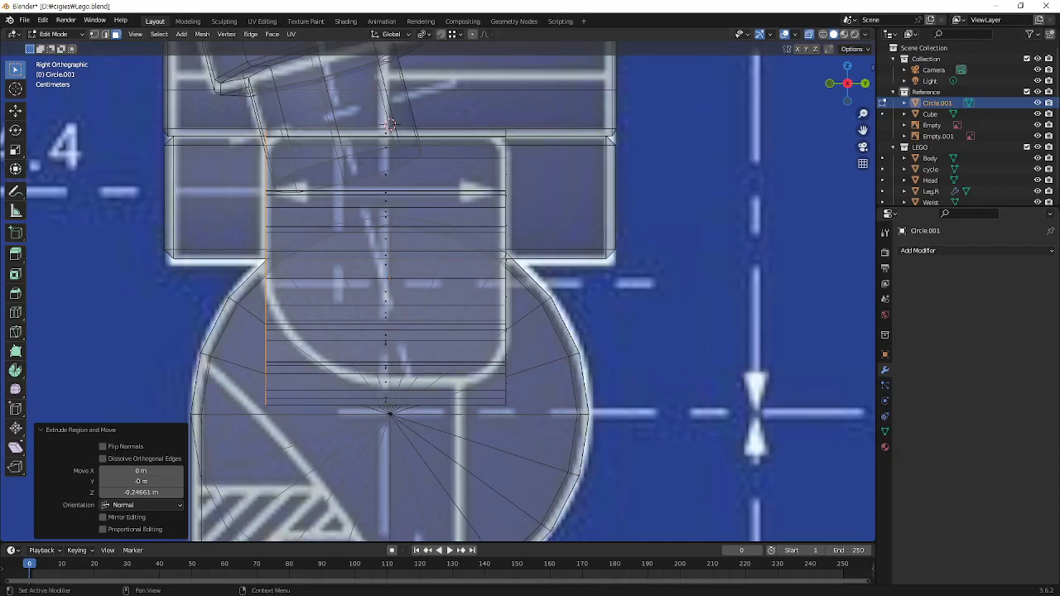
# Compare the extruded clip's lower edges with the rounded lower corner of the blueprint hand in the right view
pyautogui.moveTo(560, 240)
pyautogui.mouseDown(button='middle')
pyautogui.moveTo(568, 237)
pyautogui.moveTo(470, 278)
pyautogui.moveTo(569, 247)
pyautogui.moveTo(546, 246)
pyautogui.mouseUp(button='middle')
pyautogui.press('KP_3')
pyautogui.scroll(1, 575, 378)
pyautogui.keyDown('shift'); pyautogui.moveTo(544, 407); pyautogui.dragTo(655, 327, button='middle'); pyautogui.keyUp('shift')
pyautogui.scroll(2, 660, 328)
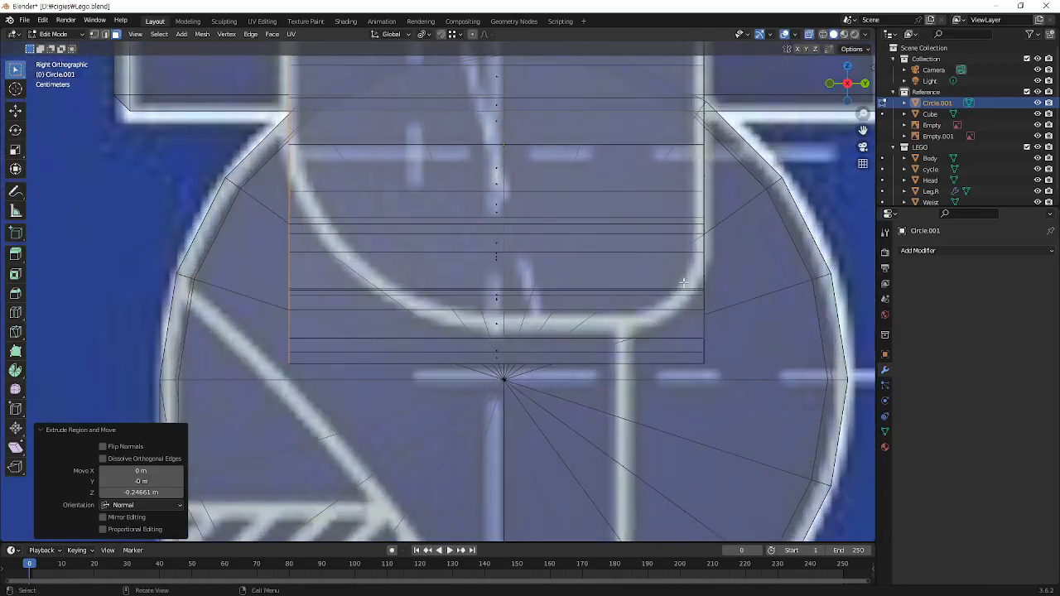
pyautogui.moveTo(713, 232); pyautogui.dragTo(700, 288)
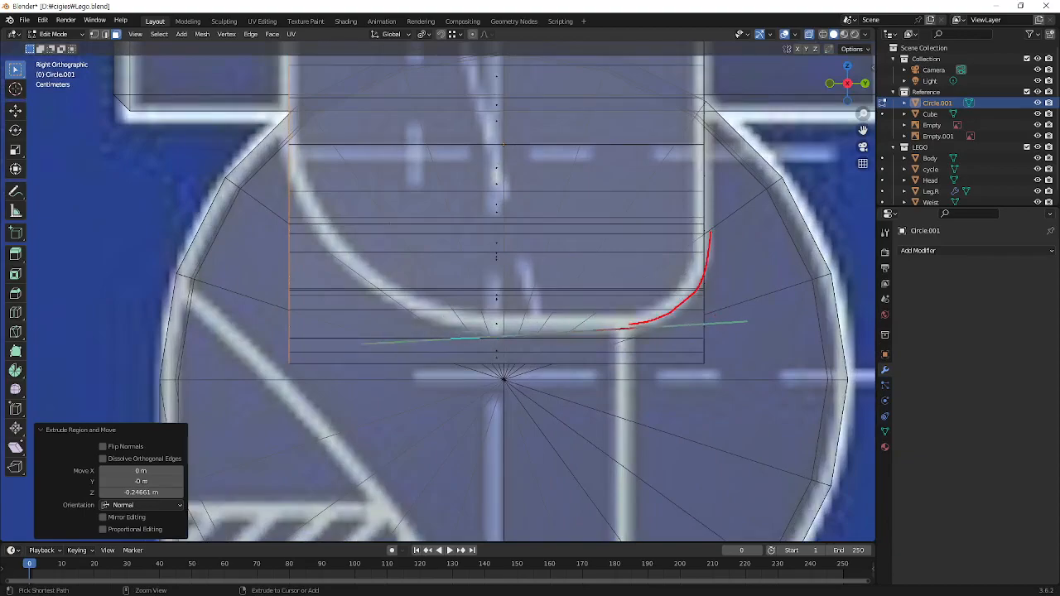
pyautogui.moveTo(748, 322); pyautogui.dragTo(200, 328)
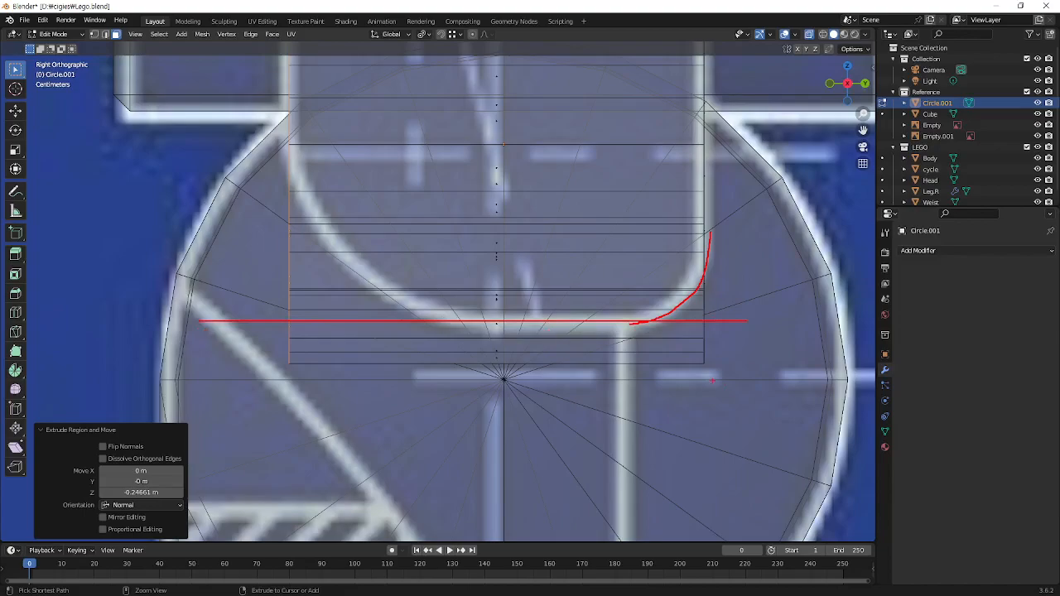
pyautogui.moveTo(717, 364); pyautogui.dragTo(131, 362)
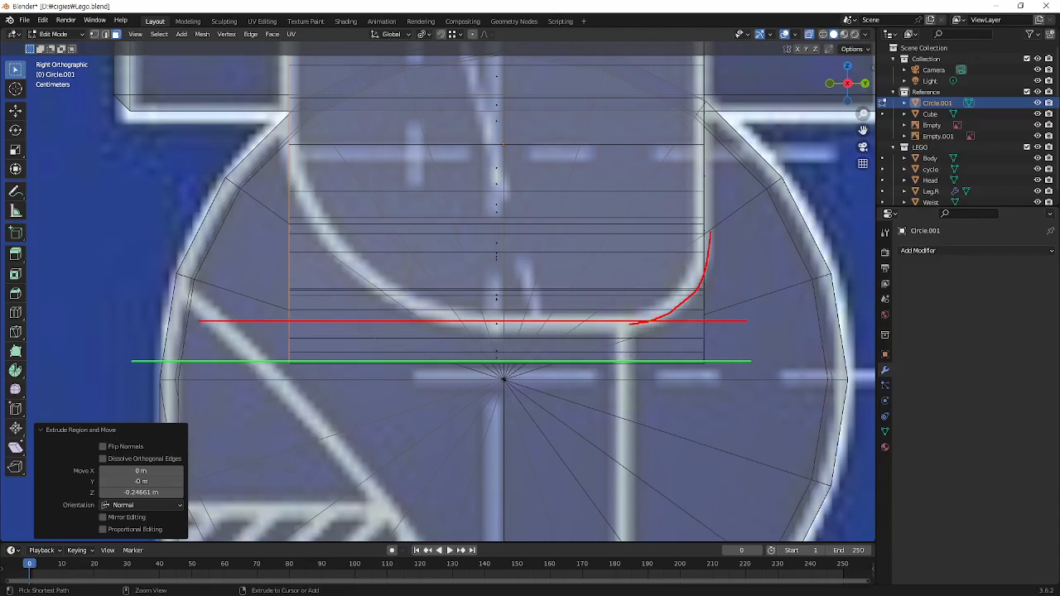
pyautogui.press('Escape')
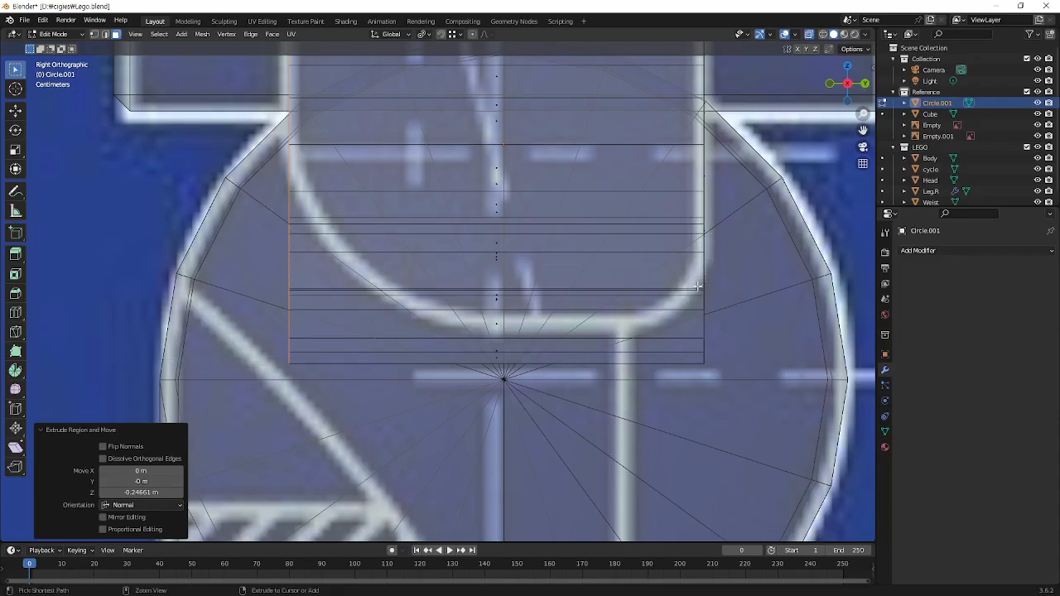
pyautogui.moveTo(708, 265); pyautogui.dragTo(686, 307)
pyautogui.hotkey('ctrl', 'z')
pyautogui.scroll(-3, 674, 313)
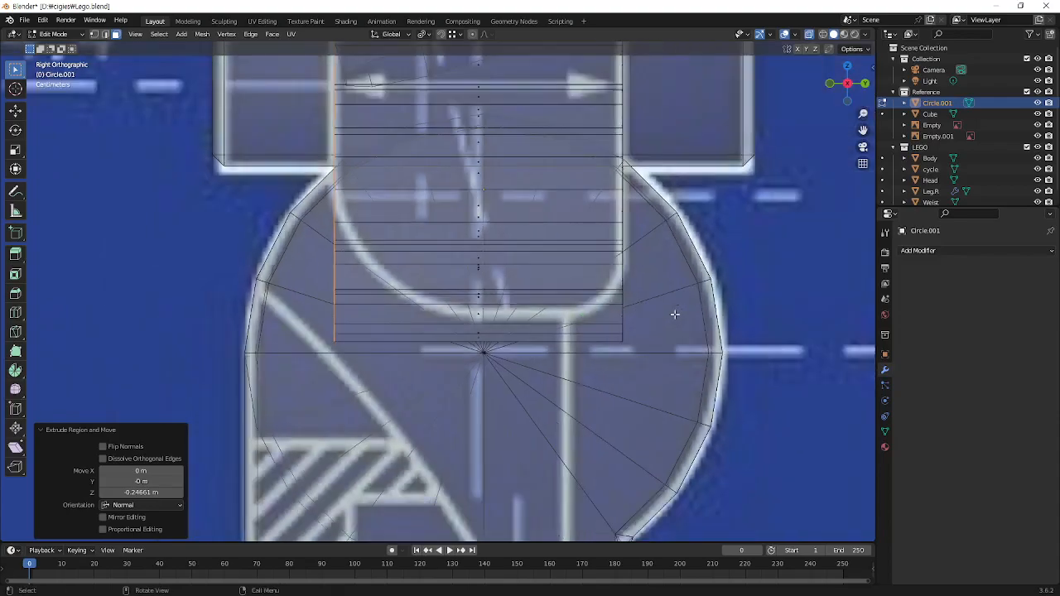
# Select the end edges of both clip tips on the +Y side and move them about -0.044 m along Y for the rounded corner
pyautogui.moveTo(621, 268)
pyautogui.mouseDown(button='middle')
pyautogui.moveTo(605, 309)
pyautogui.moveTo(516, 270)
pyautogui.moveTo(547, 277)
pyautogui.moveTo(561, 302)
pyautogui.mouseUp(button='middle')
pyautogui.click(526, 370)
pyautogui.moveTo(634, 376); pyautogui.dragTo(668, 372, button='middle')
pyautogui.press('2')
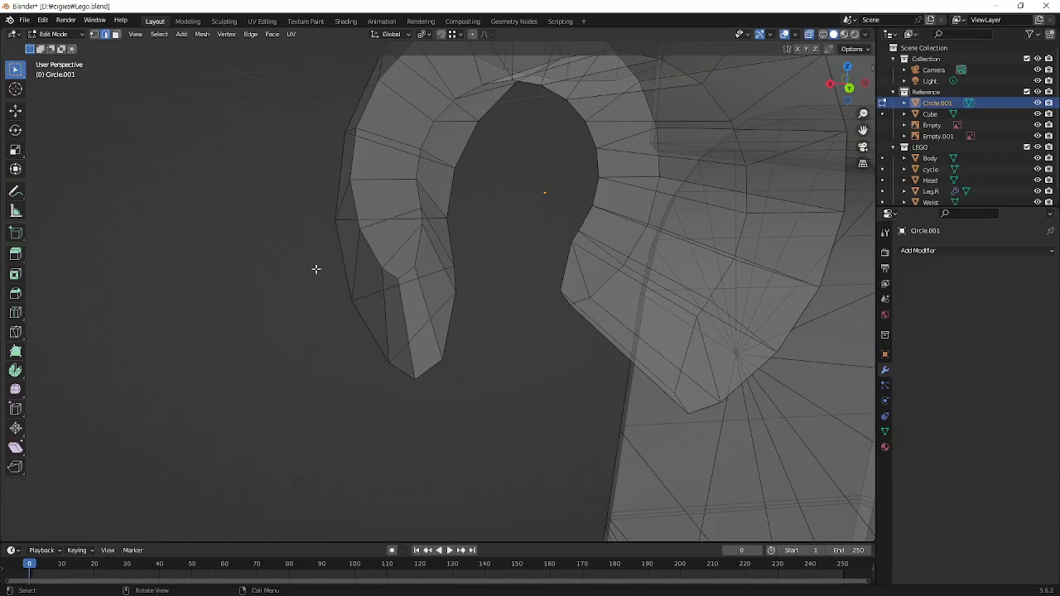
pyautogui.moveTo(521, 216); pyautogui.dragTo(700, 348, button='middle')
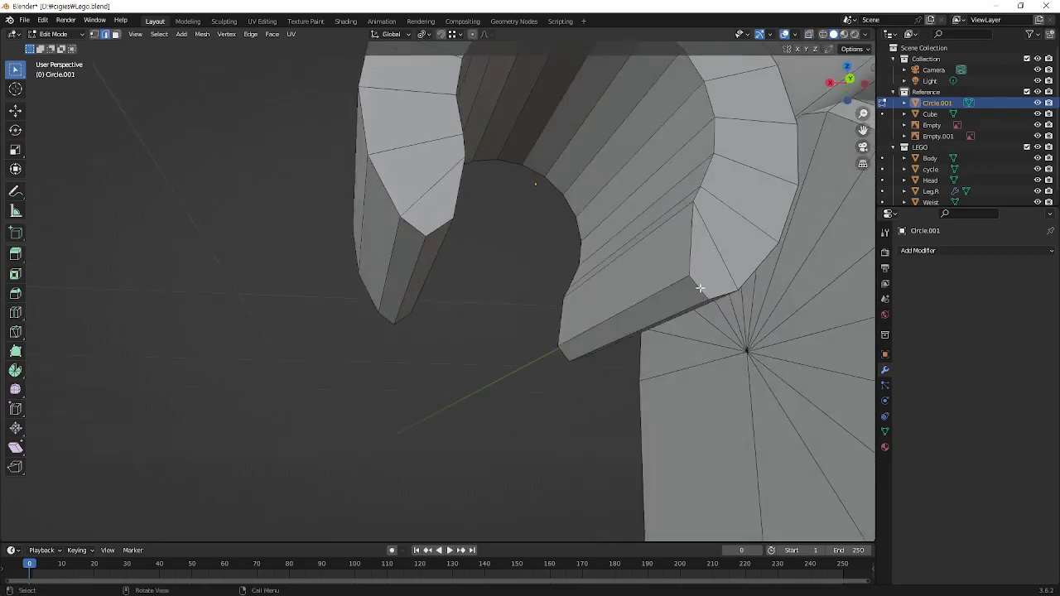
pyautogui.moveTo(674, 296); pyautogui.dragTo(603, 297, button='middle')
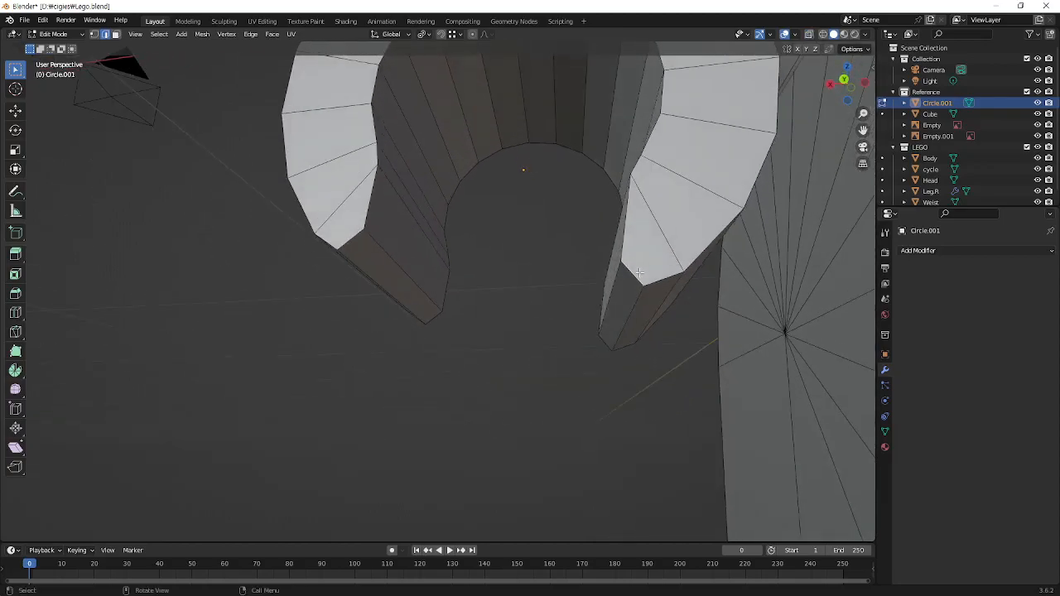
pyautogui.scroll(1, 638, 270)
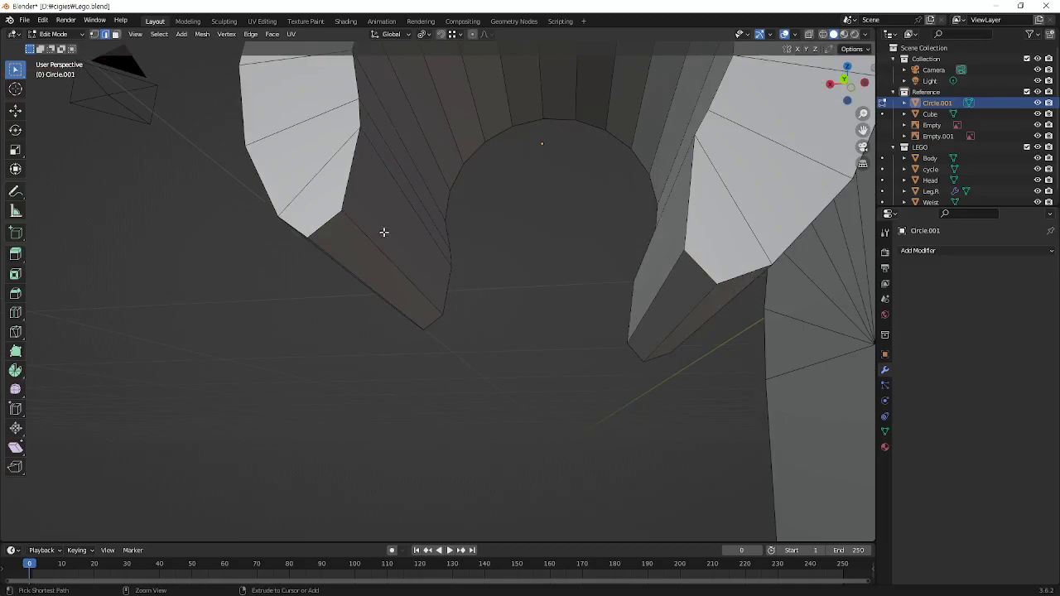
pyautogui.moveTo(348, 221); pyautogui.dragTo(343, 197)
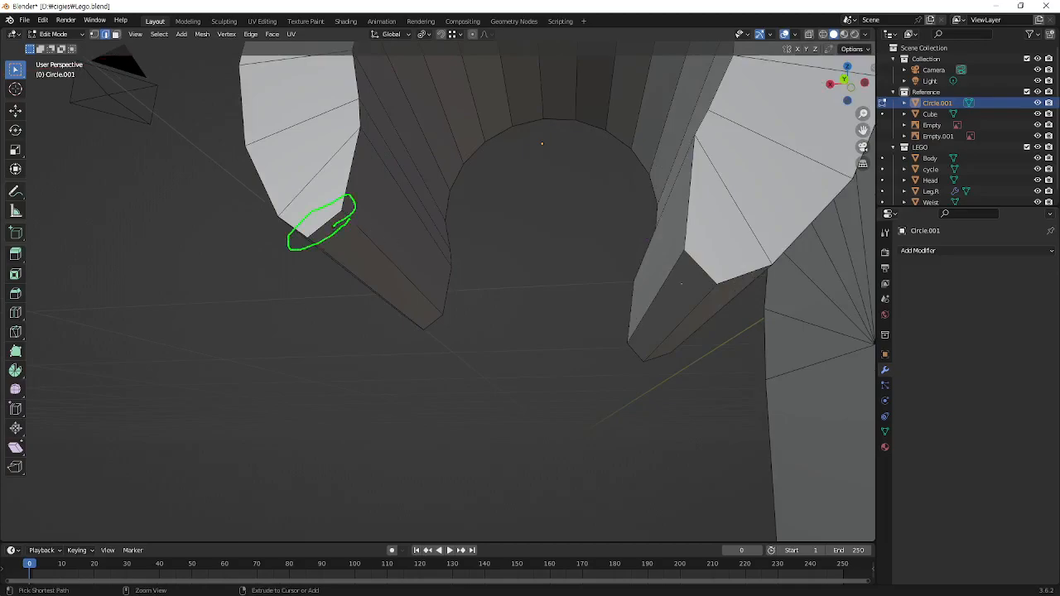
pyautogui.moveTo(720, 297); pyautogui.dragTo(678, 267)
pyautogui.press('Escape')
pyautogui.moveTo(599, 274); pyautogui.dragTo(650, 297, button='middle')
pyautogui.press('KP_3')
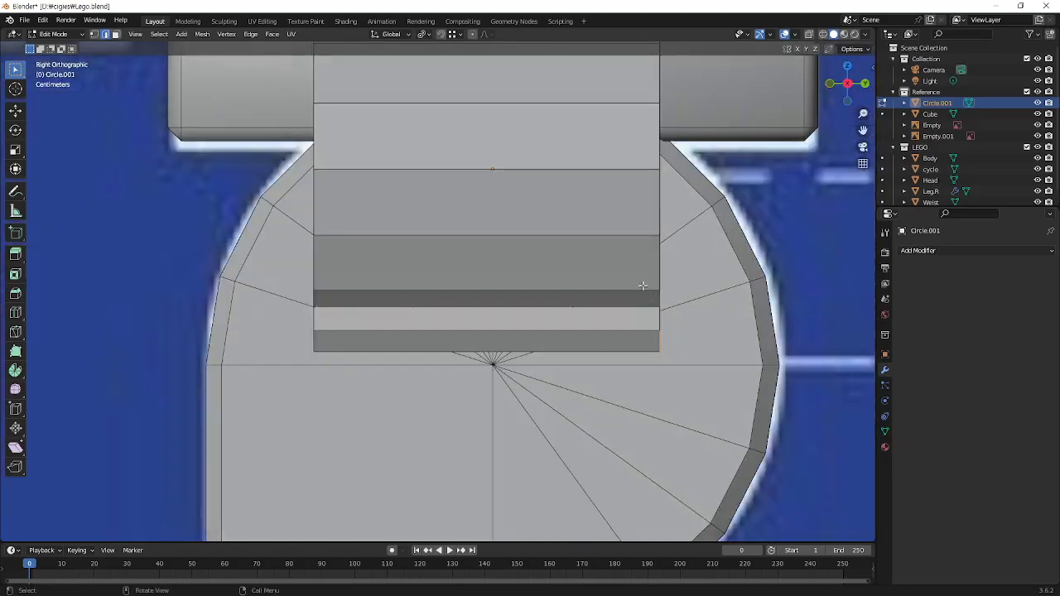
pyautogui.hotkey('alt', 'z')
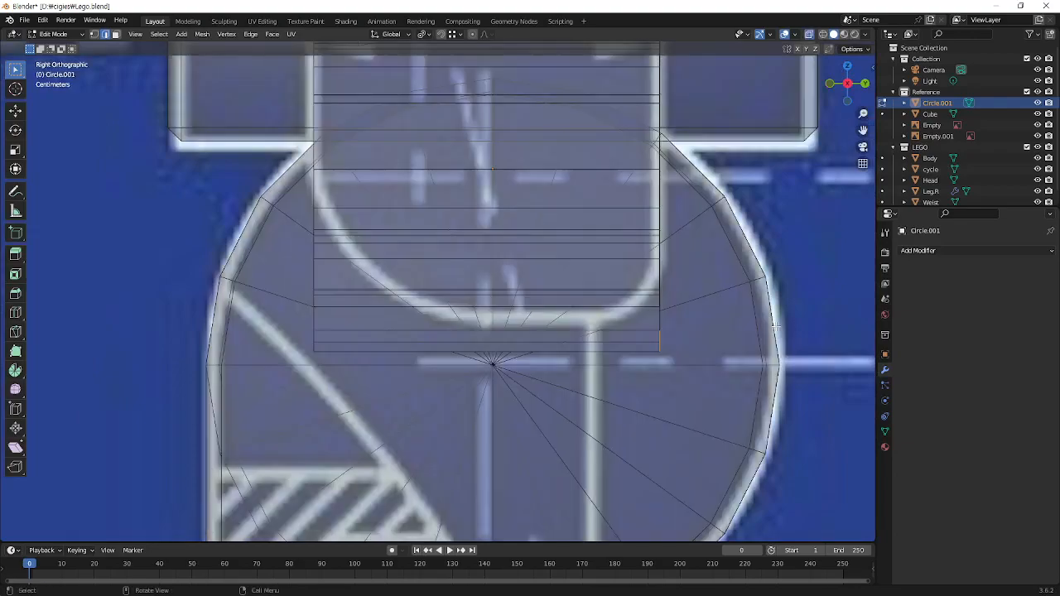
pyautogui.press('g')
pyautogui.press('y')
pyautogui.click(633, 333)
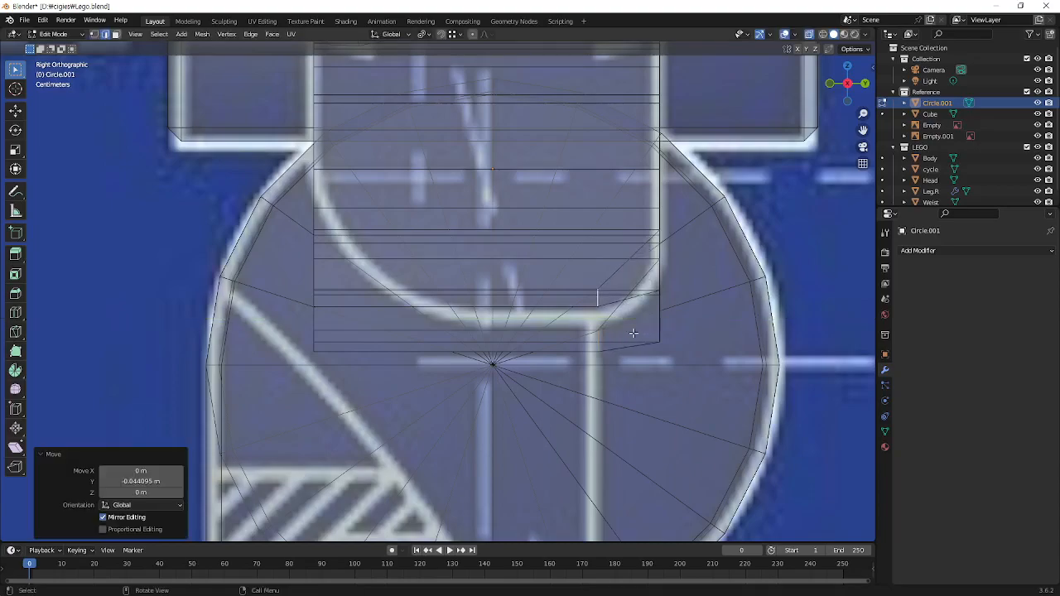
# Select the slanted edges just above both tip ends on the +Y side and move them slightly in the negative Y direction
pyautogui.keyDown('ctrl'); pyautogui.keyDown('shift'); pyautogui.moveTo(602, 361); pyautogui.dragTo(645, 446); pyautogui.keyUp('shift'); pyautogui.keyUp('ctrl')
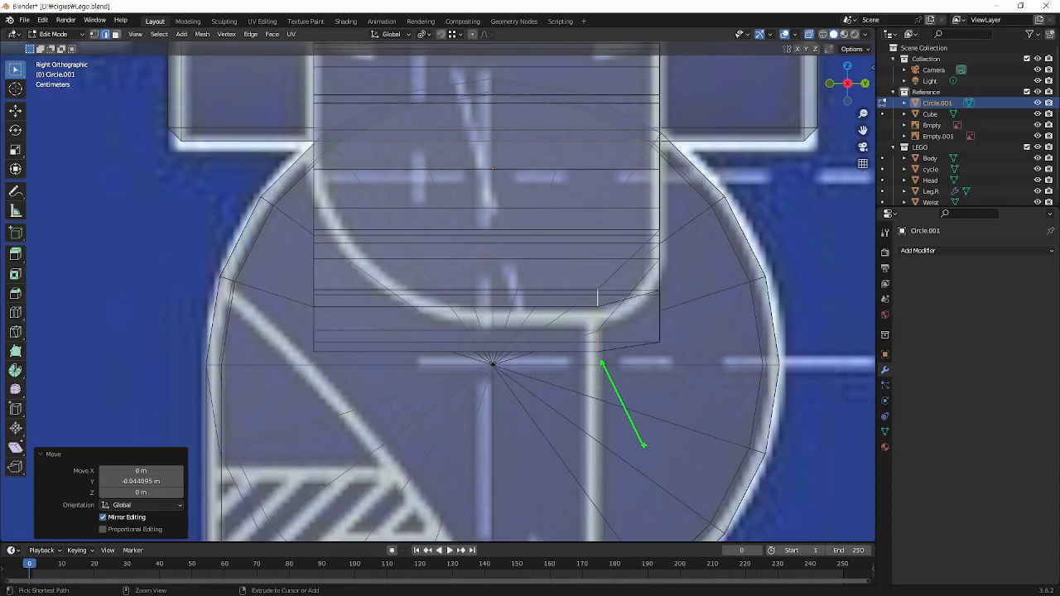
pyautogui.moveTo(597, 298); pyautogui.dragTo(613, 310, button='middle')
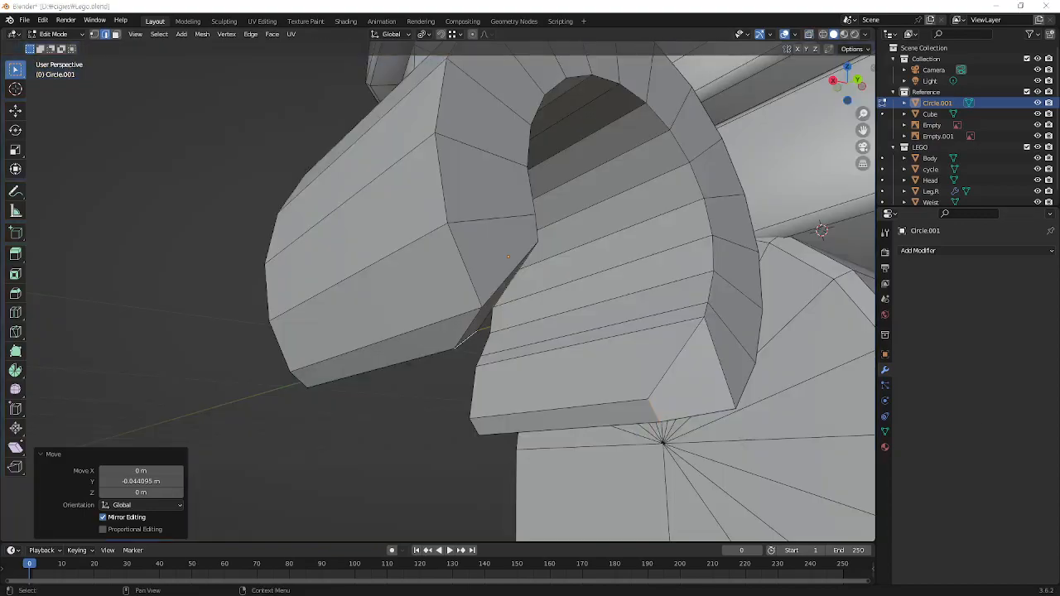
pyautogui.moveTo(721, 334); pyautogui.dragTo(599, 257, button='middle')
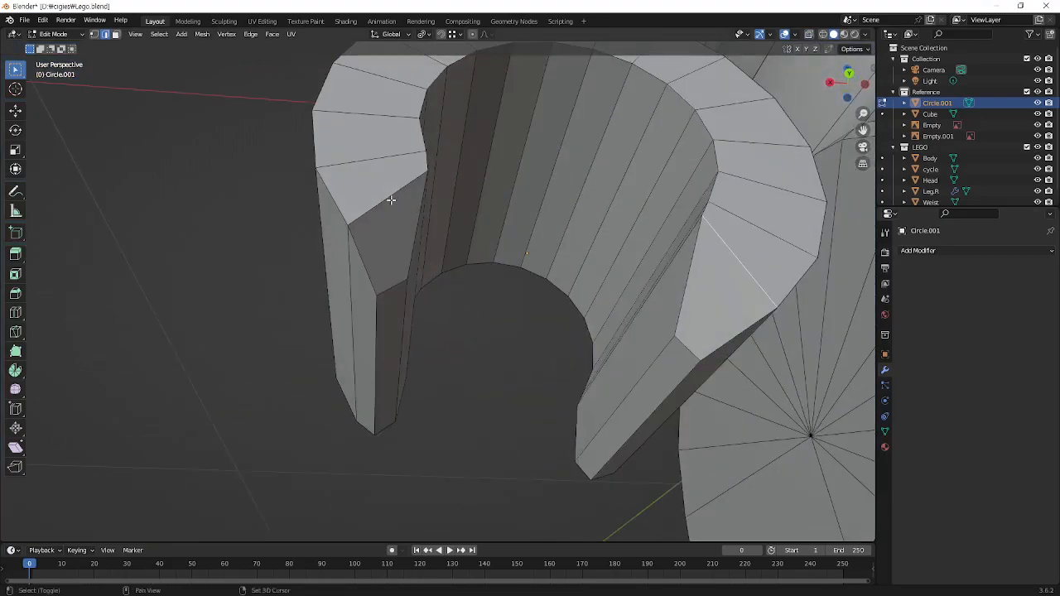
pyautogui.moveTo(391, 196); pyautogui.dragTo(722, 359, button='middle')
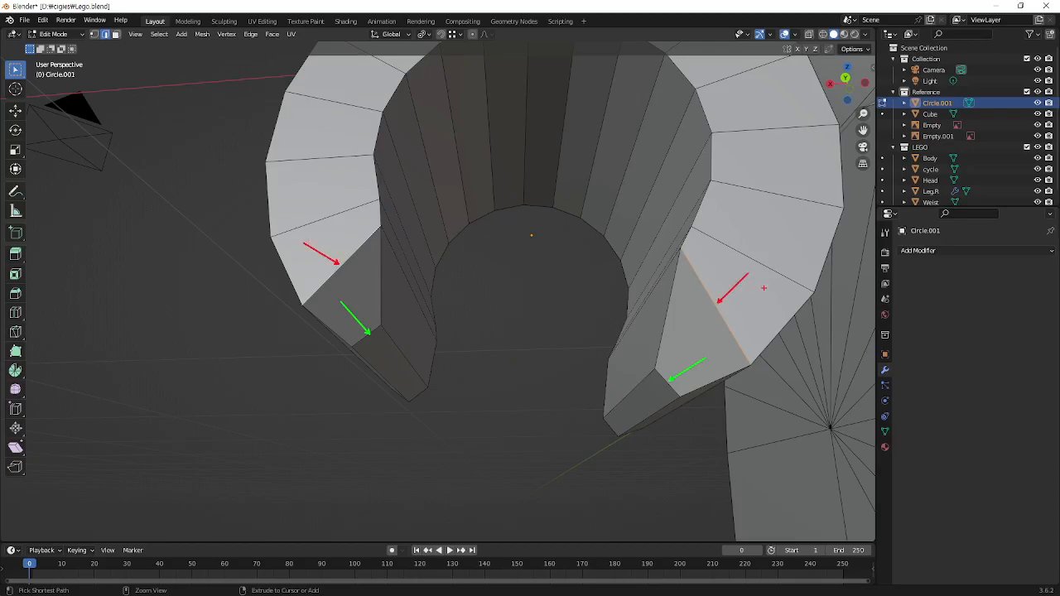
pyautogui.moveTo(699, 302); pyautogui.dragTo(593, 331, button='middle')
pyautogui.press('g')
pyautogui.press('y')
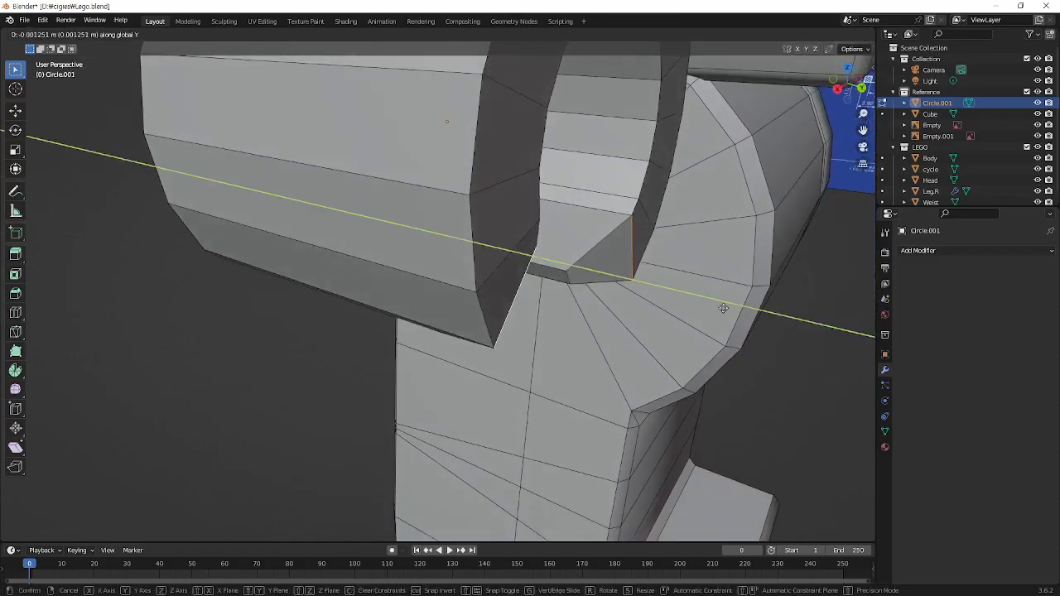
pyautogui.click(720, 308)
pyautogui.moveTo(639, 298); pyautogui.dragTo(497, 320, button='middle')
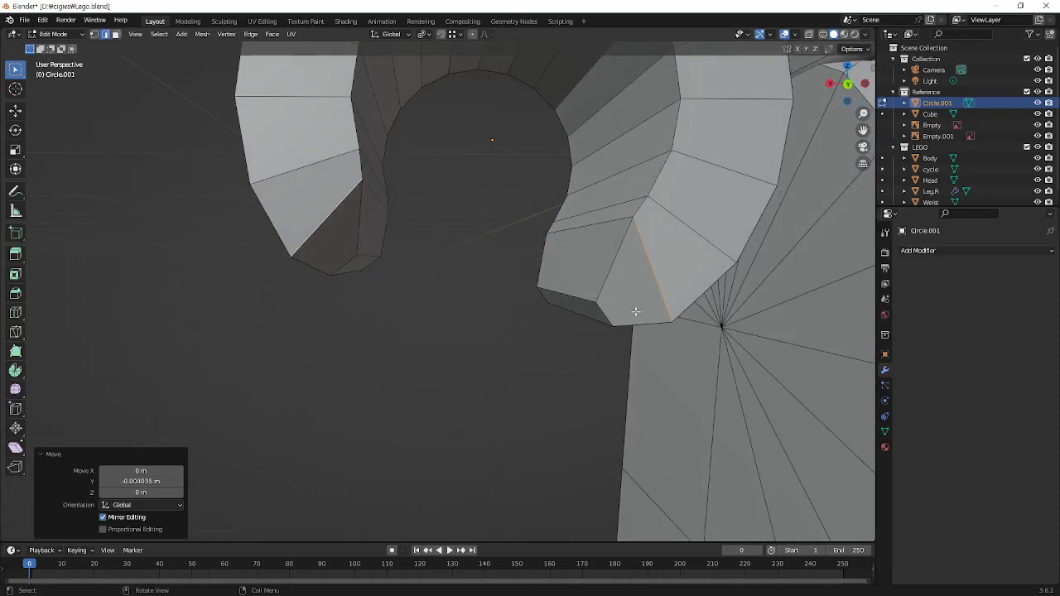
# Select the outer corner vertices just above both clip tip ends on the +Y side and move them about -0.0113 m along Y
pyautogui.keyDown('ctrl'); pyautogui.moveTo(629, 201); pyautogui.dragTo(644, 212); pyautogui.keyUp('ctrl')
pyautogui.keyDown('ctrl'); pyautogui.moveTo(699, 283); pyautogui.dragTo(713, 298); pyautogui.keyUp('ctrl')
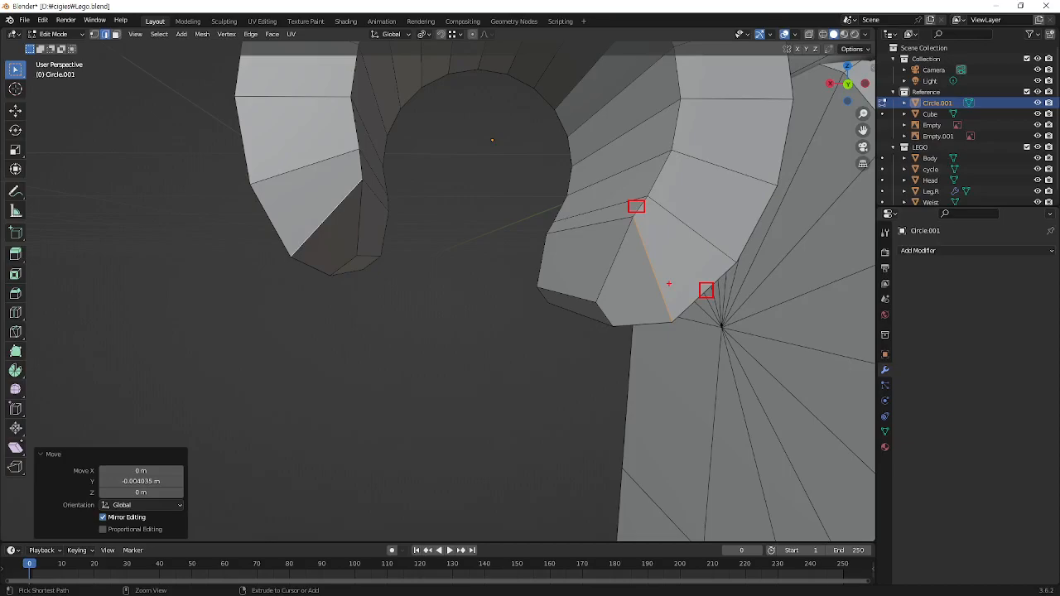
pyautogui.moveTo(752, 195)
pyautogui.mouseDown(button='middle')
pyautogui.moveTo(752, 262)
pyautogui.moveTo(829, 259)
pyautogui.moveTo(815, 255)
pyautogui.mouseUp(button='middle')
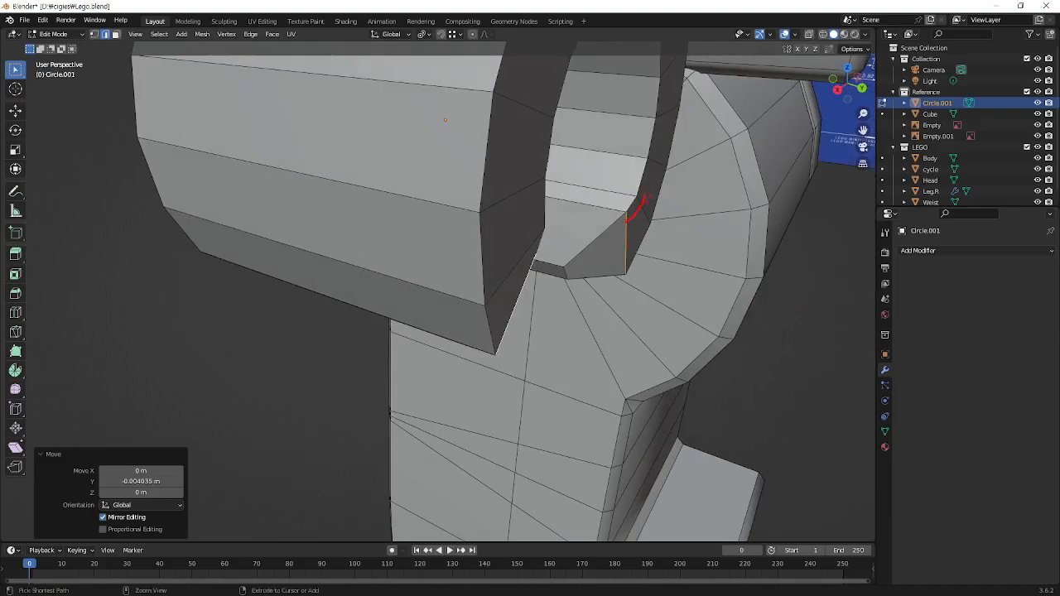
pyautogui.press('Escape')
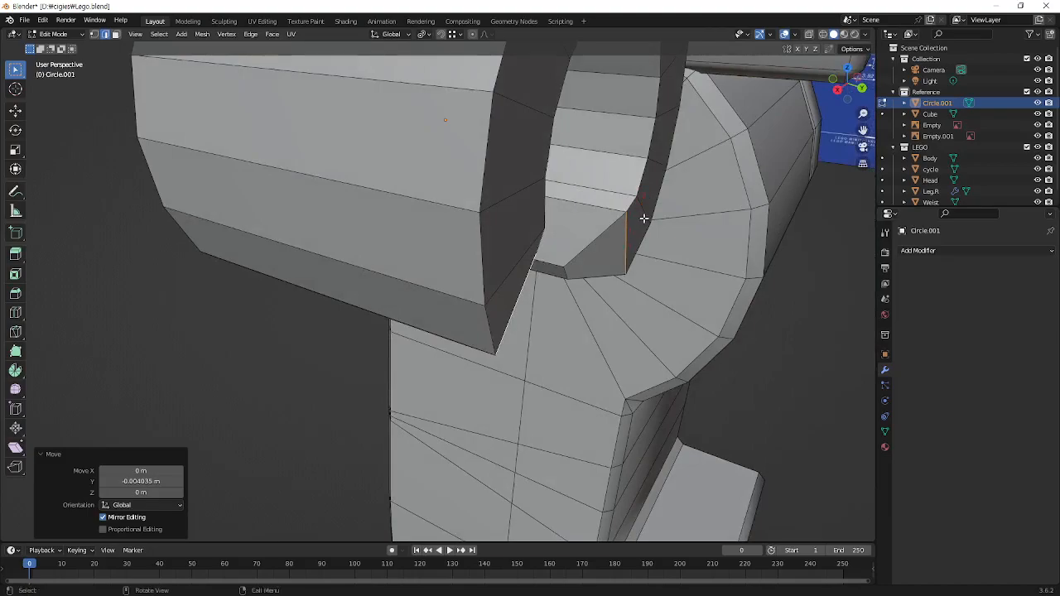
pyautogui.press('1')
pyautogui.click(627, 273)
pyautogui.moveTo(585, 281); pyautogui.dragTo(515, 251, button='middle')
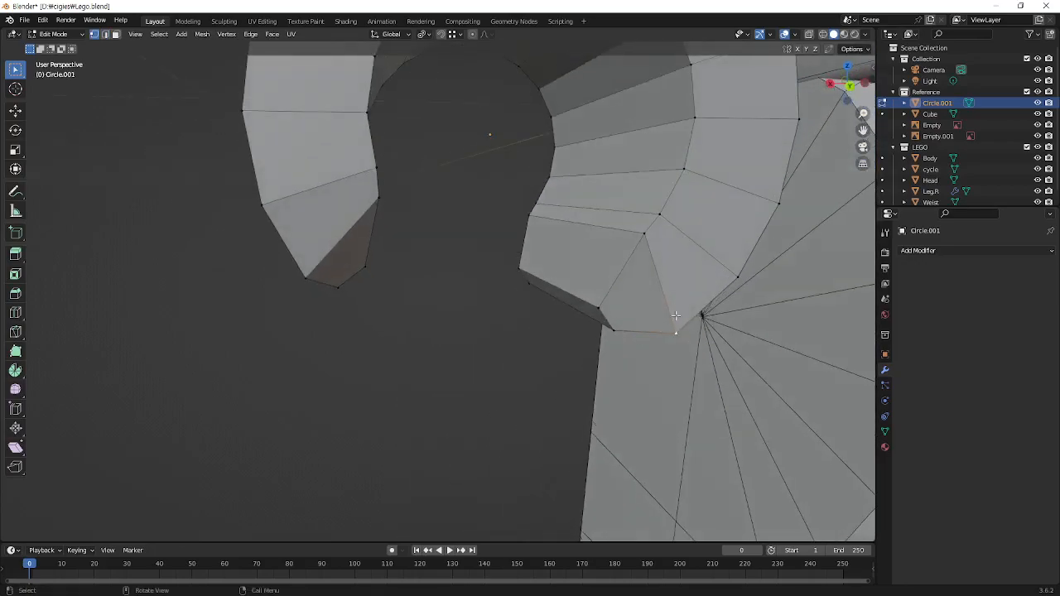
pyautogui.keyDown('shift'); pyautogui.click(305, 278); pyautogui.keyUp('shift')
pyautogui.moveTo(547, 291); pyautogui.dragTo(692, 264, button='middle')
pyautogui.press('g')
pyautogui.press('y')
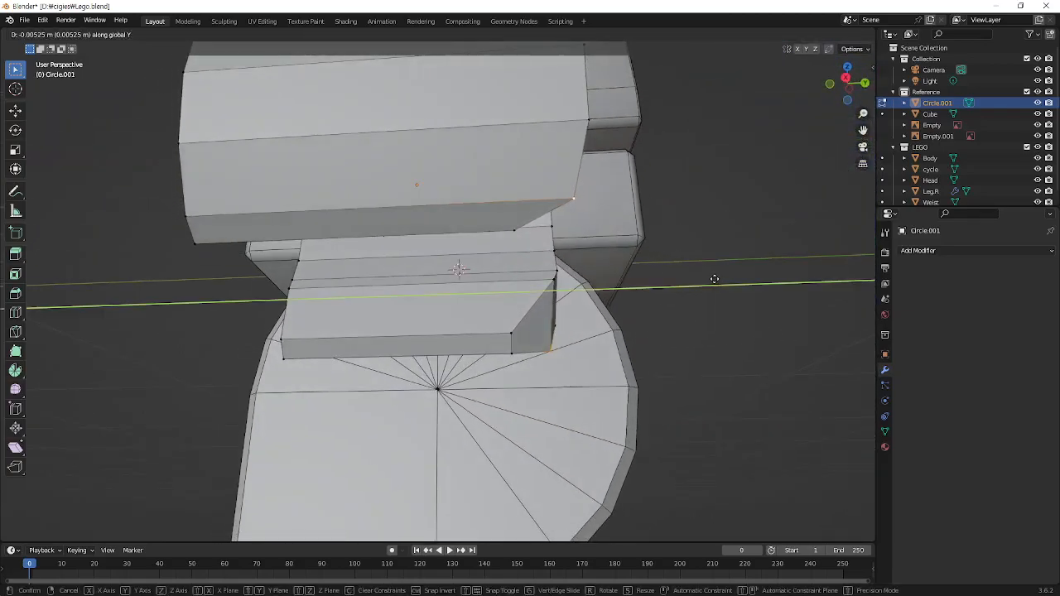
pyautogui.click(706, 277)
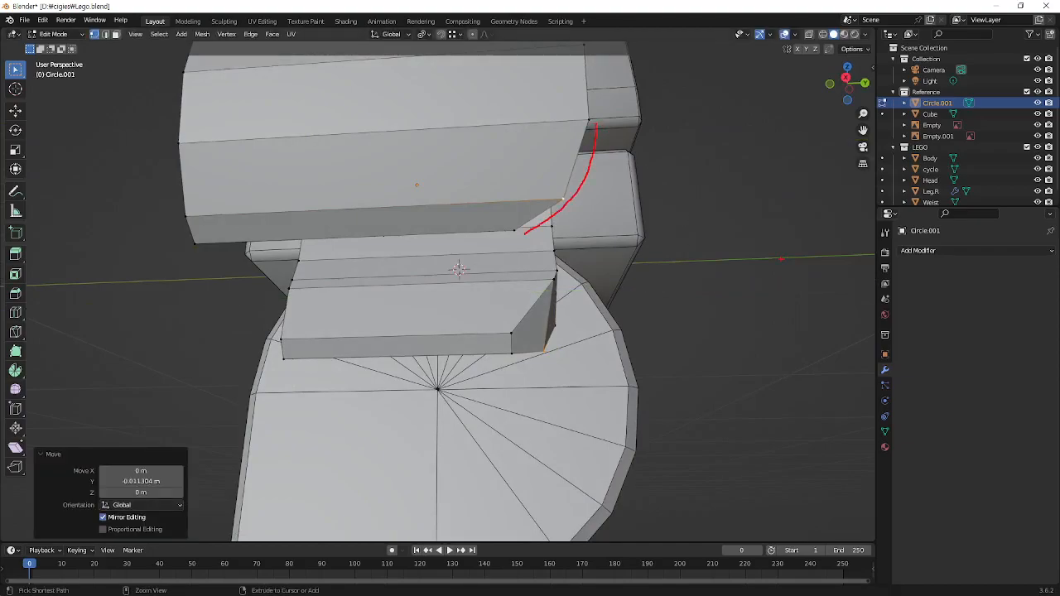
# Move the same outer corner vertices of both tips a further -0.0039 m or so along Y to smooth the rounding
pyautogui.moveTo(458, 269); pyautogui.dragTo(563, 284, button='middle')
pyautogui.scroll(-4, 563, 284)
pyautogui.moveTo(442, 283); pyautogui.dragTo(597, 246, button='middle')
pyautogui.scroll(3, 585, 287)
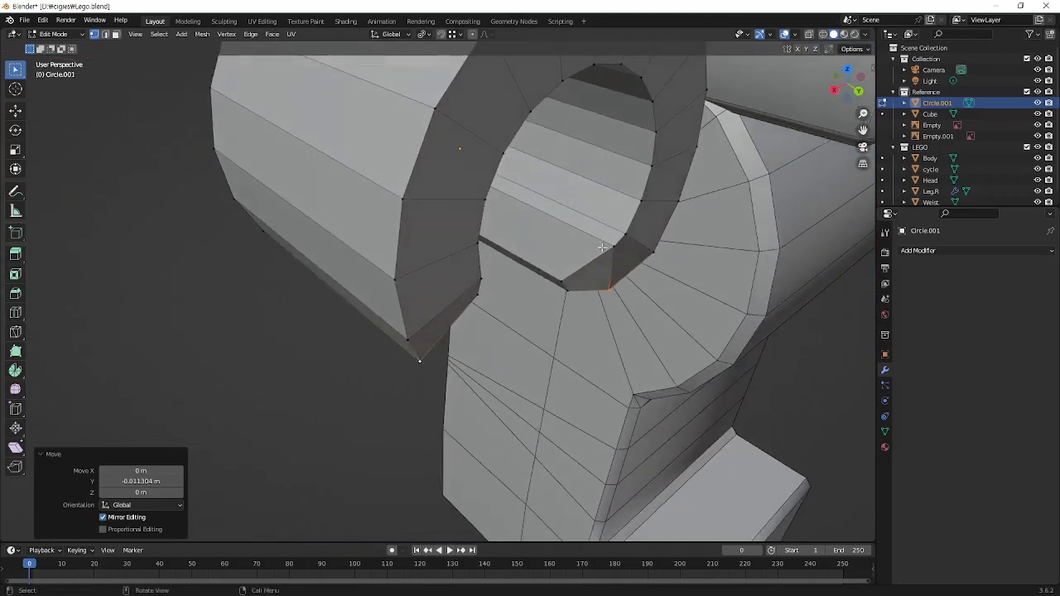
pyautogui.keyDown('ctrl'); pyautogui.moveTo(607, 241); pyautogui.dragTo(619, 257); pyautogui.keyUp('ctrl')
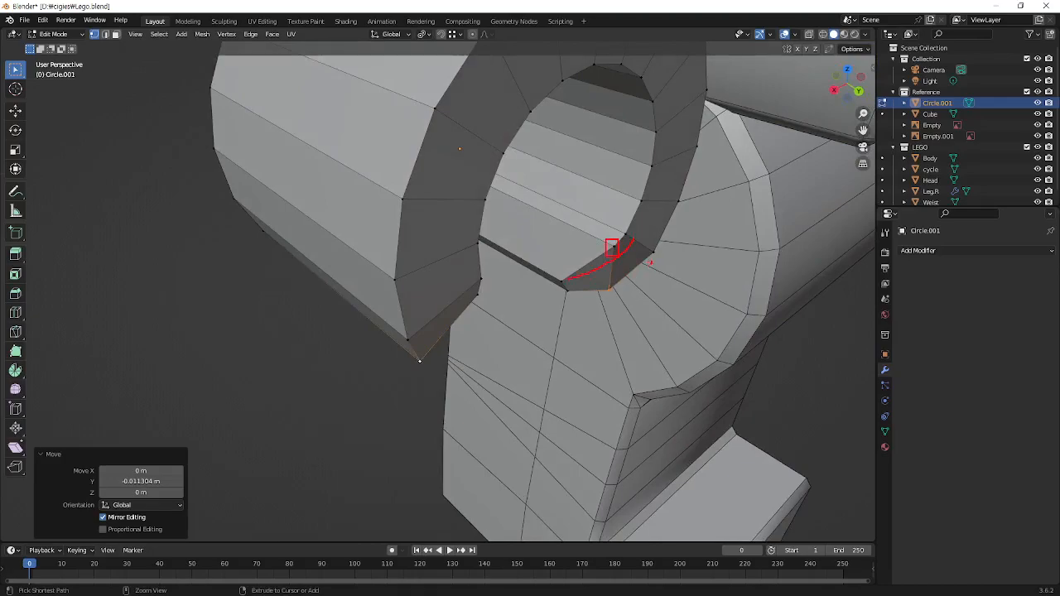
pyautogui.moveTo(582, 298); pyautogui.dragTo(573, 298)
pyautogui.moveTo(587, 346); pyautogui.dragTo(663, 281, button='middle')
pyautogui.press('g')
pyautogui.press('y')
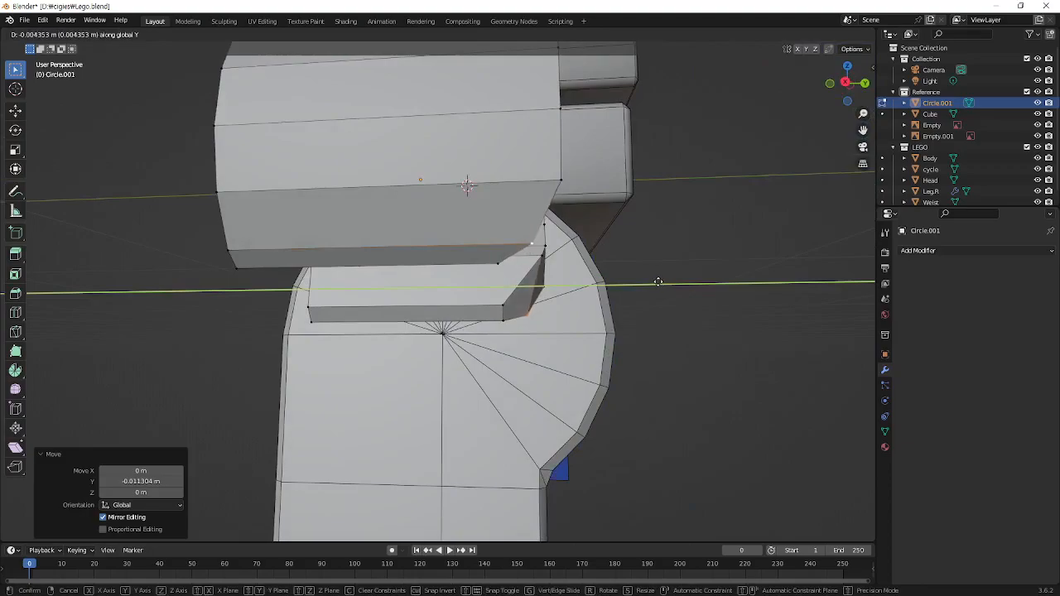
pyautogui.click(659, 283)
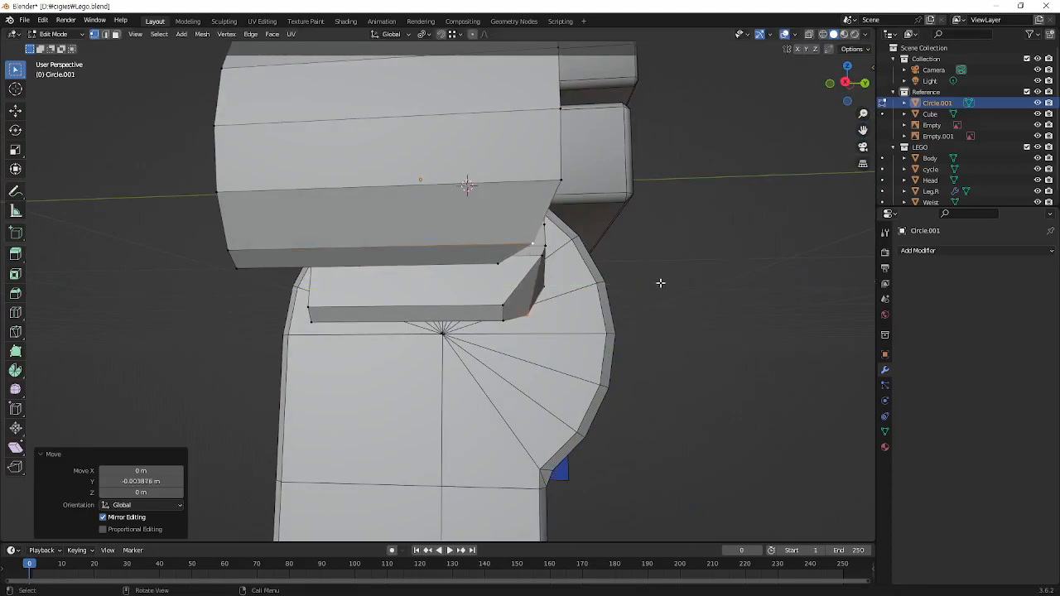
pyautogui.moveTo(658, 282); pyautogui.dragTo(495, 308, button='middle')
pyautogui.scroll(-2, 574, 292)
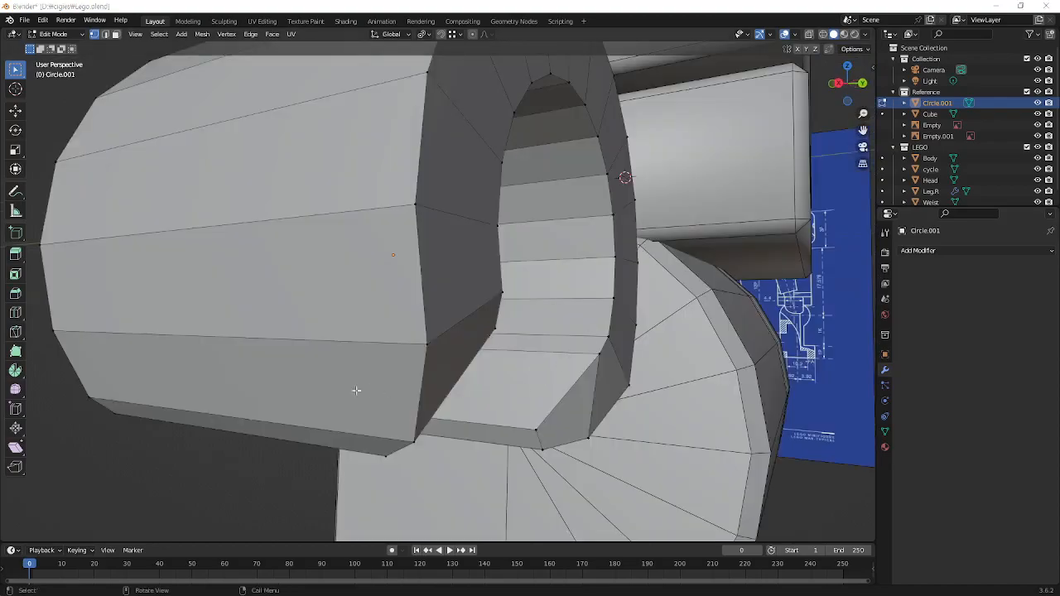
# Select the end edges of both clip tips on the -Y side and move them about 0.121 m along Y to the blueprint's lower curve
pyautogui.scroll(-3, 492, 363)
pyautogui.moveTo(491, 363)
pyautogui.mouseDown(button='middle')
pyautogui.moveTo(523, 362)
pyautogui.moveTo(485, 366)
pyautogui.mouseUp(button='middle')
pyautogui.press('KP_3')
pyautogui.hotkey('alt', 'z')
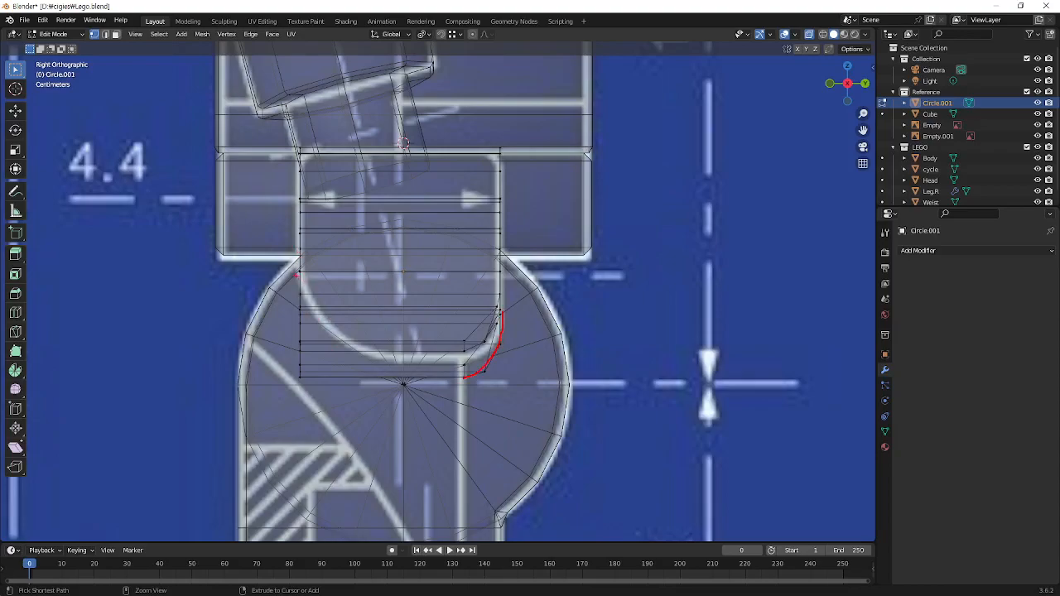
pyautogui.keyDown('ctrl'); pyautogui.rightClick(332, 273); pyautogui.keyUp('ctrl')
pyautogui.keyDown('shift'); pyautogui.moveTo(396, 354); pyautogui.dragTo(396, 415); pyautogui.keyUp('shift')
pyautogui.moveTo(430, 356); pyautogui.dragTo(663, 358, button='middle')
pyautogui.press('2')
pyautogui.click(541, 436)
pyautogui.moveTo(539, 469); pyautogui.dragTo(423, 433, button='middle')
pyautogui.hotkey('alt', 'z')
pyautogui.hotkey('alt', 'z')
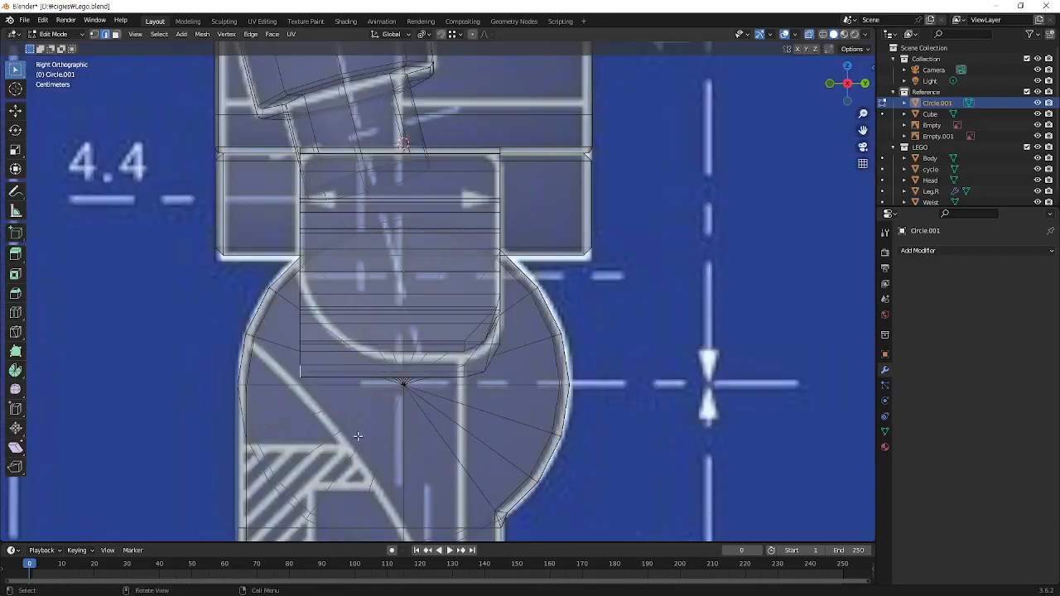
pyautogui.press('g')
pyautogui.press('y')
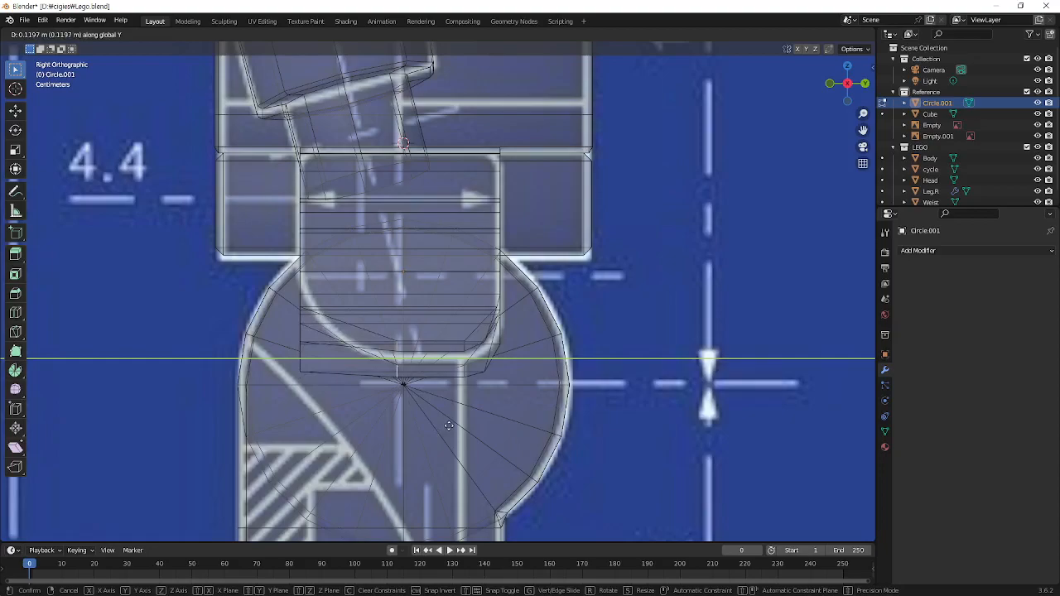
pyautogui.click(450, 426)
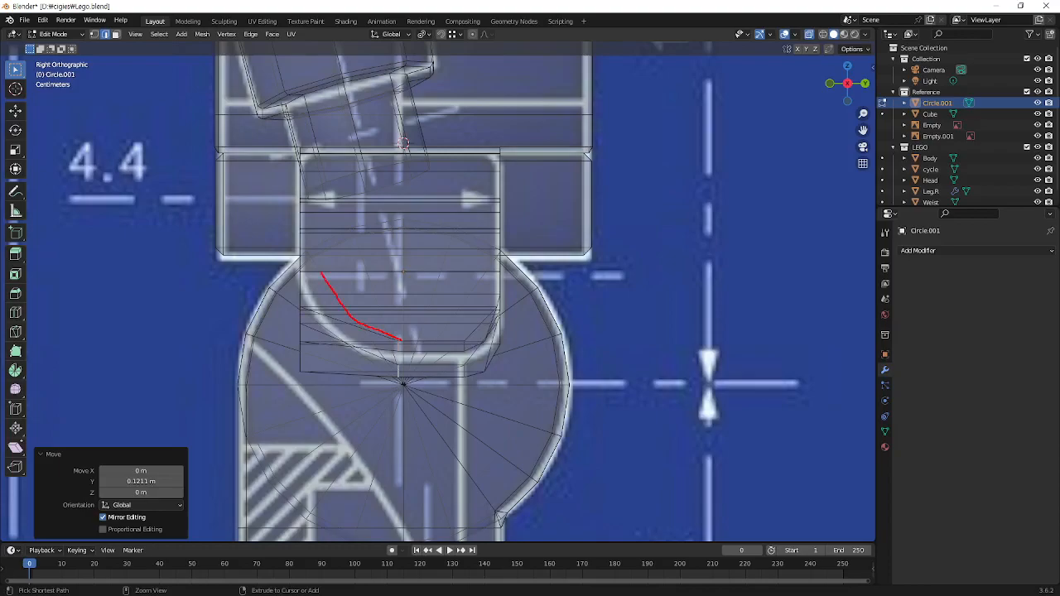
pyautogui.hotkey('ctrl', 'z')
pyautogui.press('Escape')
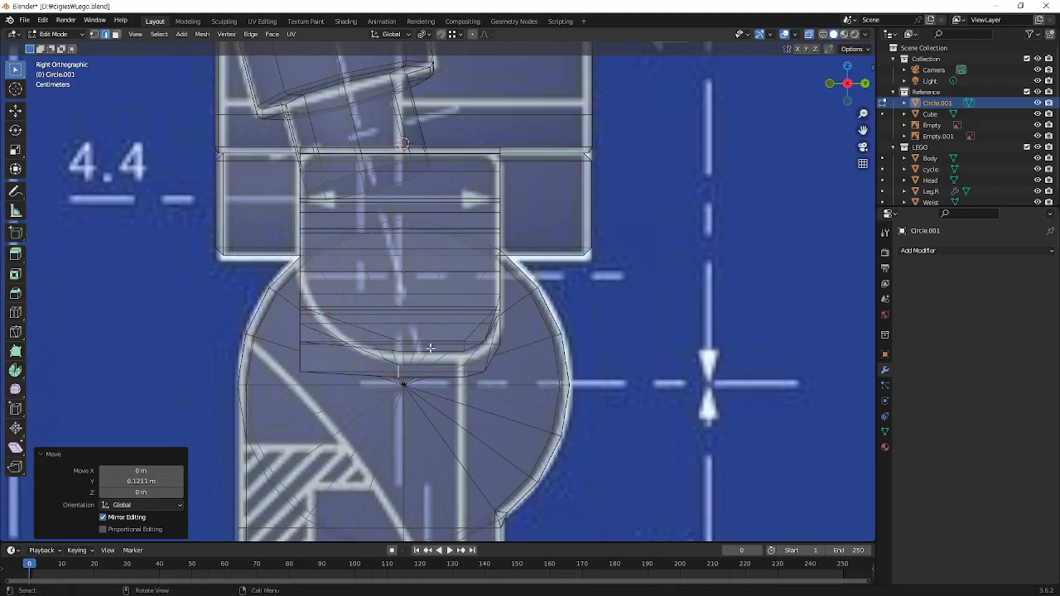
# Split the 3D viewport into two side-by-side views with Vertical Split
pyautogui.moveTo(428, 301)
pyautogui.mouseDown(button='middle')
pyautogui.moveTo(399, 294)
pyautogui.moveTo(451, 338)
pyautogui.moveTo(428, 309)
pyautogui.moveTo(415, 330)
pyautogui.moveTo(649, 358)
pyautogui.moveTo(600, 351)
pyautogui.moveTo(605, 367)
pyautogui.moveTo(617, 363)
pyautogui.mouseUp(button='middle')
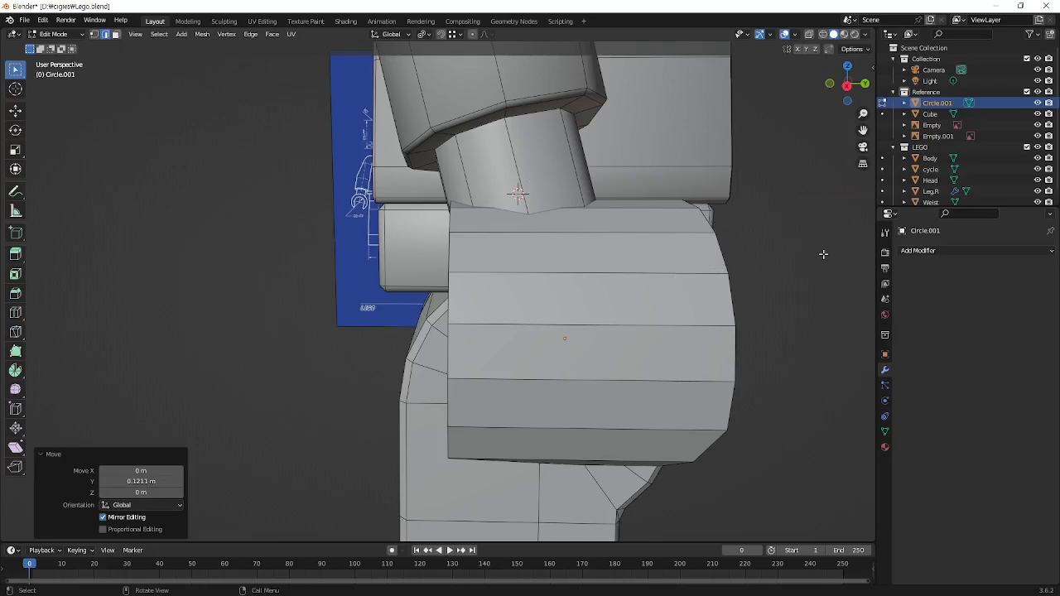
pyautogui.moveTo(618, 278); pyautogui.dragTo(643, 289, button='middle')
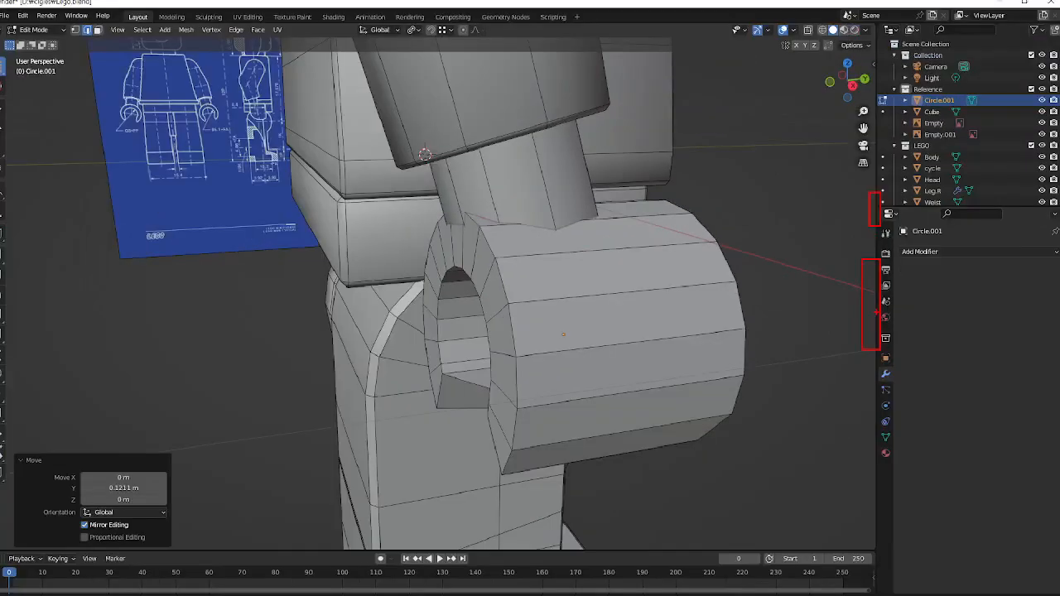
pyautogui.rightClick(875, 292)
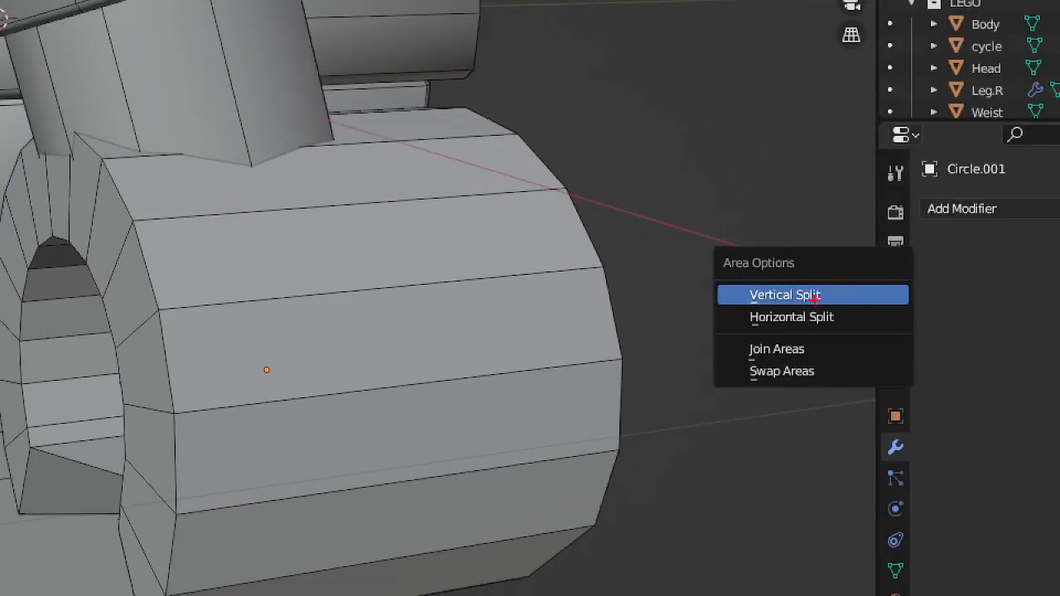
pyautogui.moveTo(738, 282)
pyautogui.keyDown('ctrl'); pyautogui.mouseDown()
pyautogui.moveTo(820, 283)
pyautogui.moveTo(846, 302)
pyautogui.mouseUp(); pyautogui.keyUp('ctrl')
pyautogui.keyDown('ctrl'); pyautogui.moveTo(717, 303); pyautogui.dragTo(864, 329); pyautogui.keyUp('ctrl')
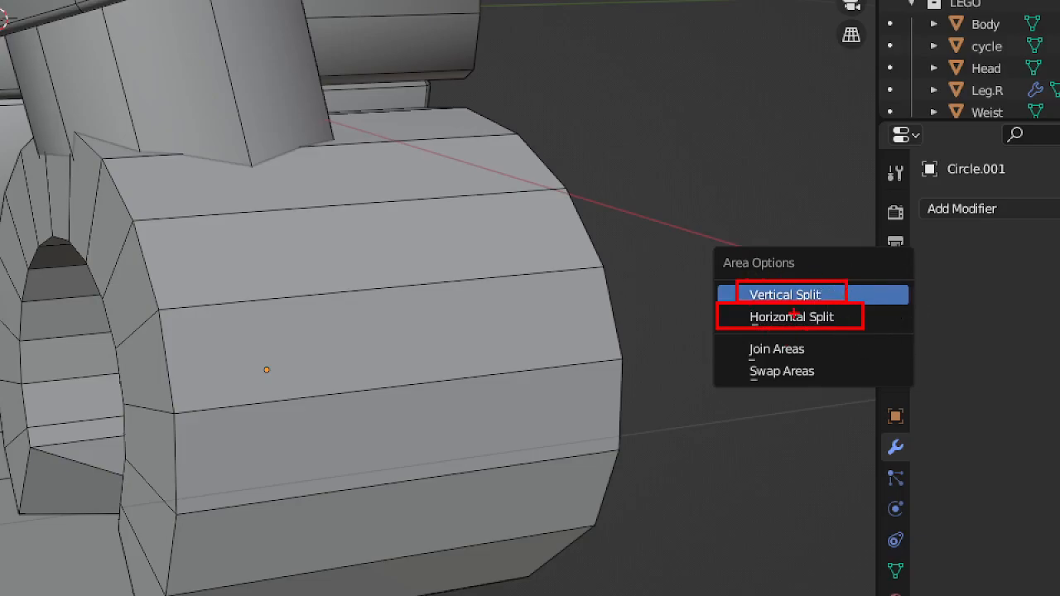
pyautogui.press('Escape')
pyautogui.click(829, 294)
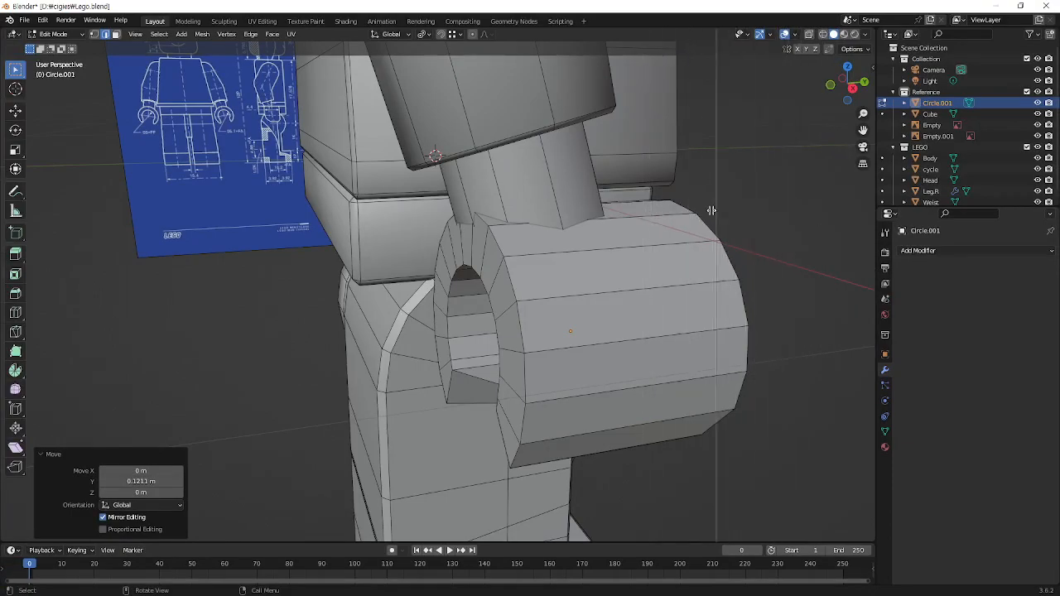
pyautogui.click(424, 247)
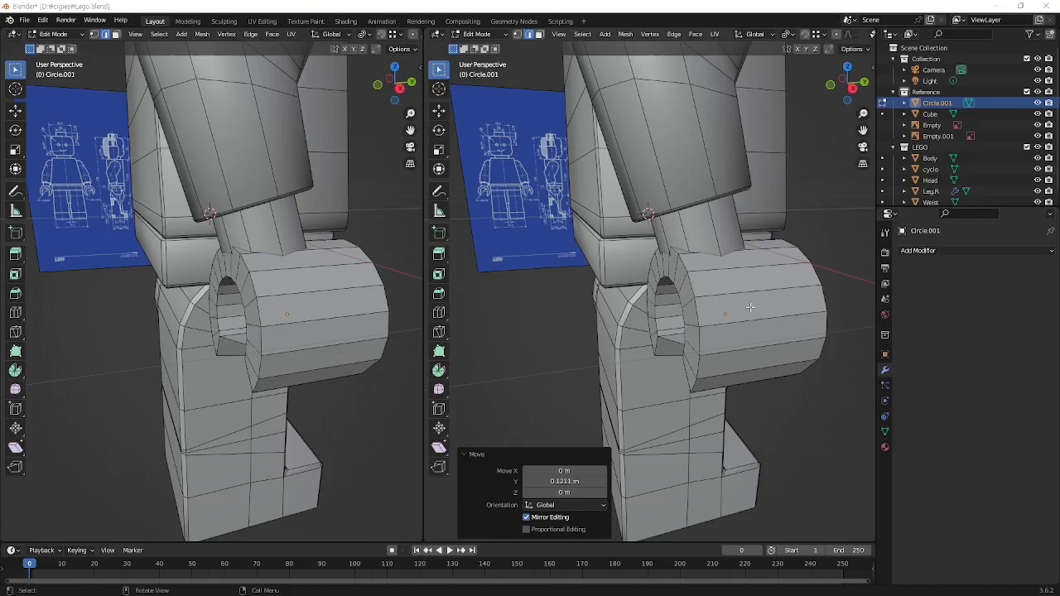
# Join the two side-by-side viewports back into a single one with Join Areas
pyautogui.rightClick(423, 250)
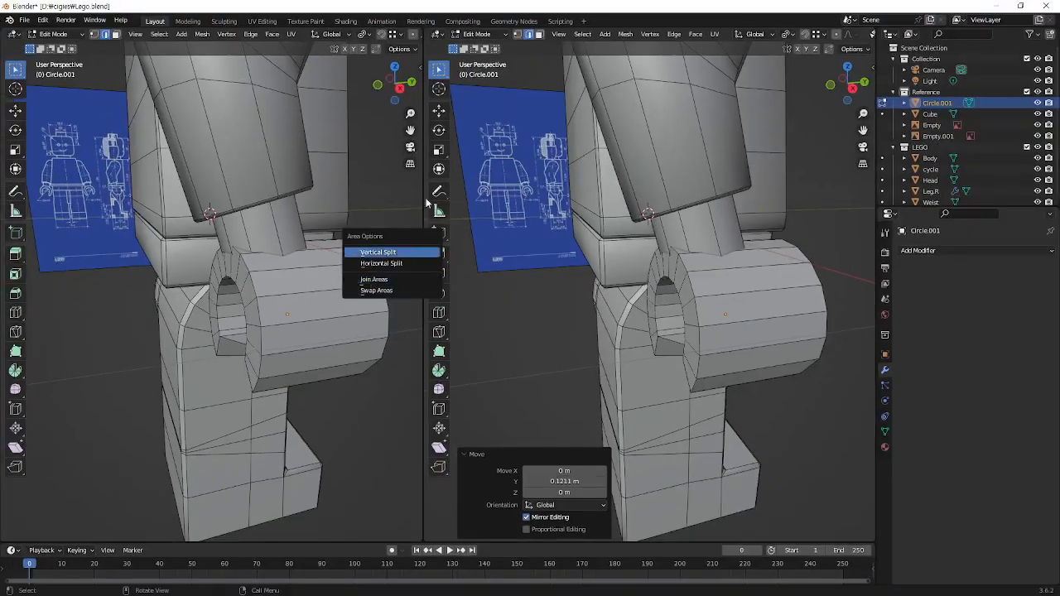
pyautogui.click(378, 345)
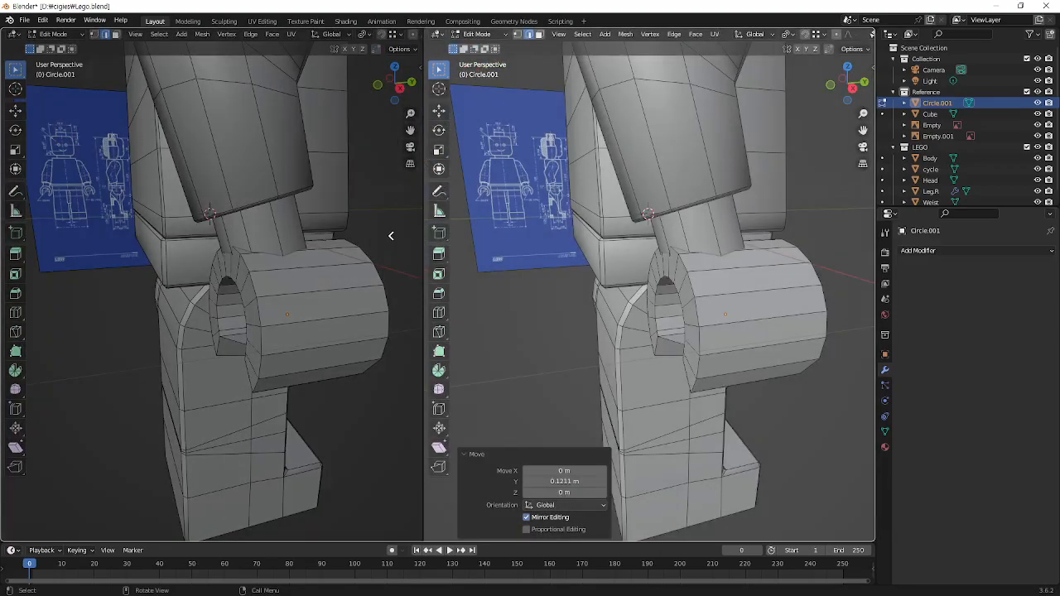
pyautogui.click(391, 235)
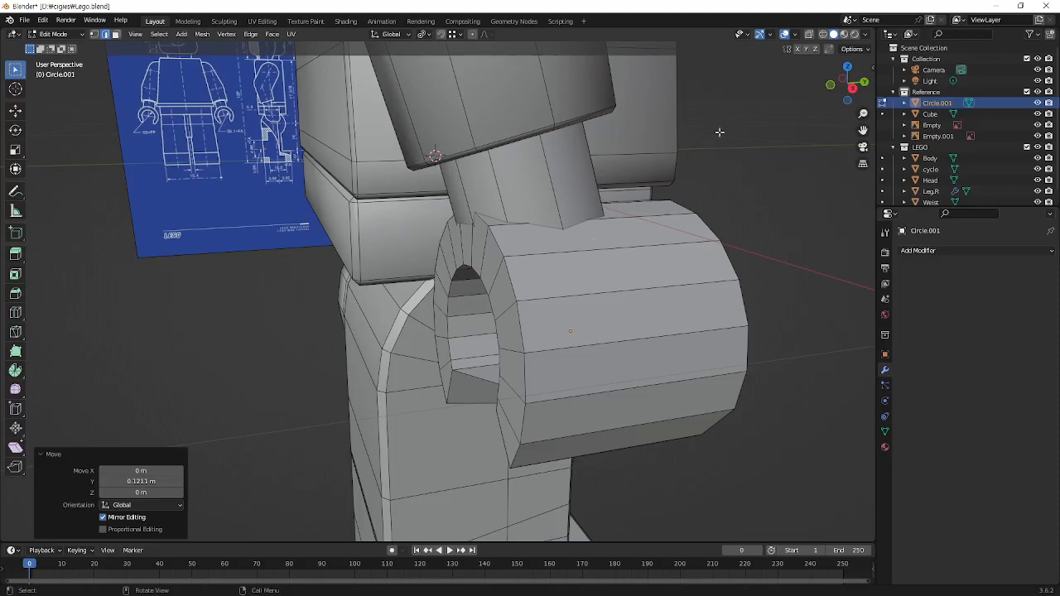
# Divide the 3D viewport vertically through its middle again for working in two views at once
pyautogui.rightClick(875, 232)
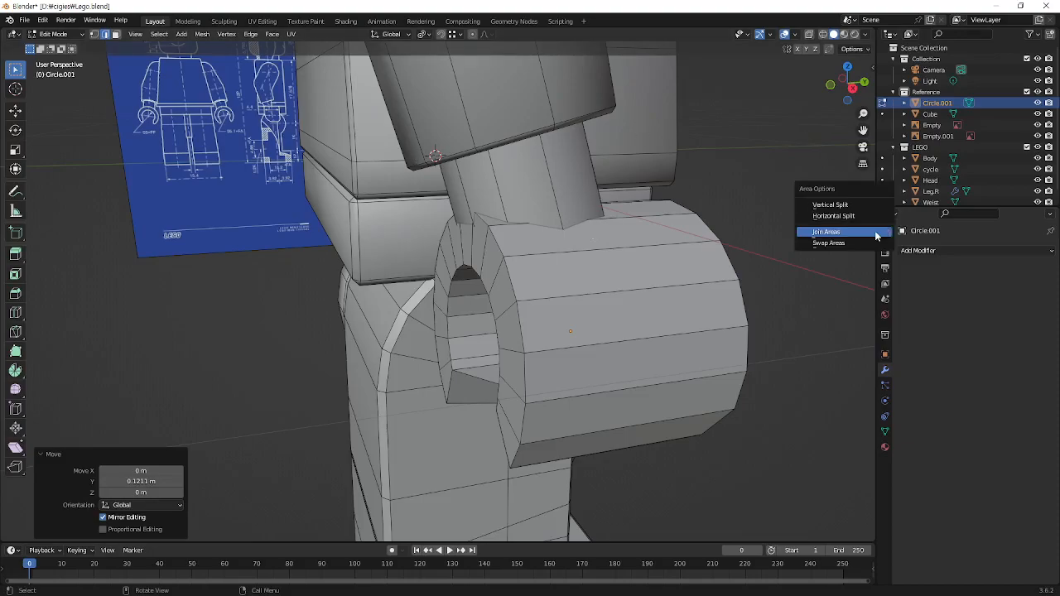
pyautogui.click(837, 204)
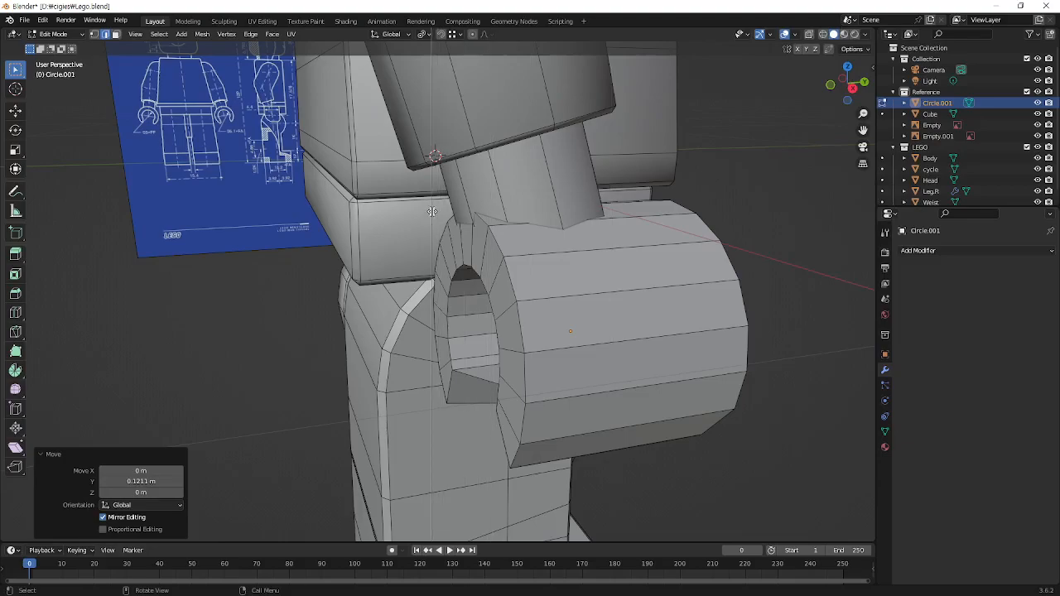
pyautogui.click(432, 209)
pyautogui.moveTo(706, 250); pyautogui.dragTo(725, 232, button='middle')
pyautogui.hotkey('alt', 'z')
pyautogui.hotkey('alt', 'z')
pyautogui.hotkey('alt', 'z')
pyautogui.hotkey('alt', 'z')
pyautogui.hotkey('alt', 'z')
pyautogui.hotkey('alt', 'z')
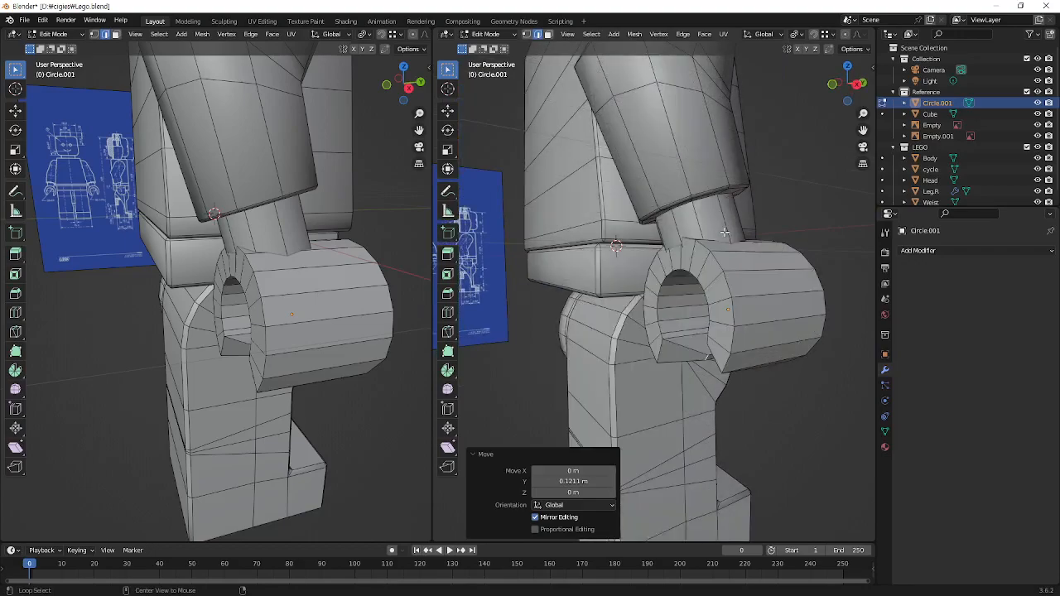
pyautogui.hotkey('alt', 'z')
pyautogui.hotkey('alt', 'z')
pyautogui.hotkey('alt', 'z')
pyautogui.hotkey('alt', 'z')
pyautogui.hotkey('alt', 'z')
pyautogui.hotkey('alt', 'z')
pyautogui.hotkey('alt', 'z')
pyautogui.hotkey('alt', 'z')
# Set the second viewport to the right orthographic view with X-ray on, framed on the blueprint hand's lower curve
pyautogui.moveTo(666, 274); pyautogui.dragTo(638, 244, button='middle')
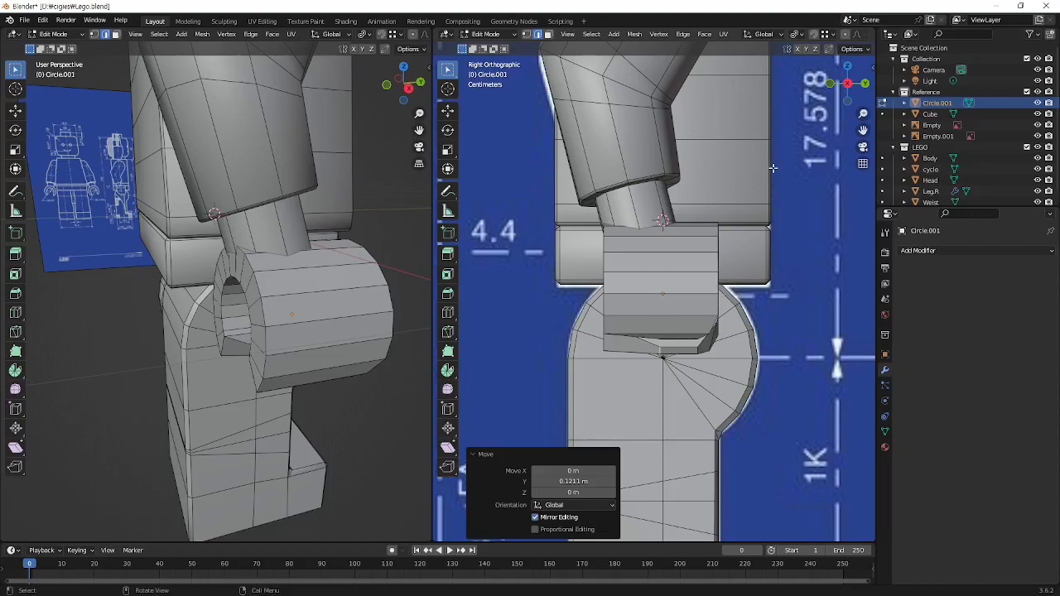
pyautogui.hotkey('alt', 'z')
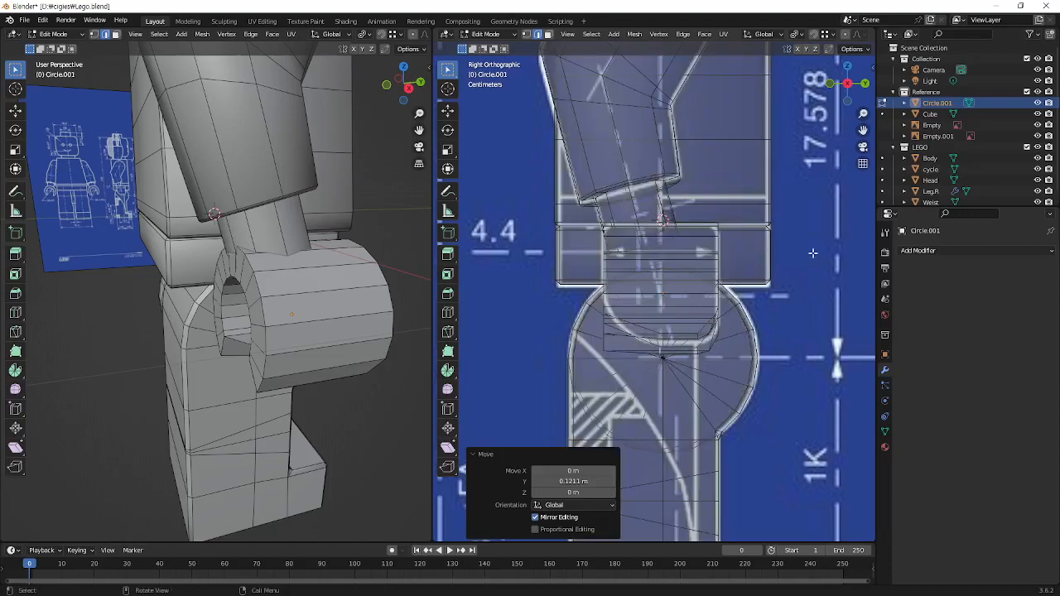
pyautogui.keyDown('shift'); pyautogui.moveTo(647, 341); pyautogui.dragTo(672, 266, button='middle'); pyautogui.keyUp('shift')
pyautogui.scroll(4, 672, 266)
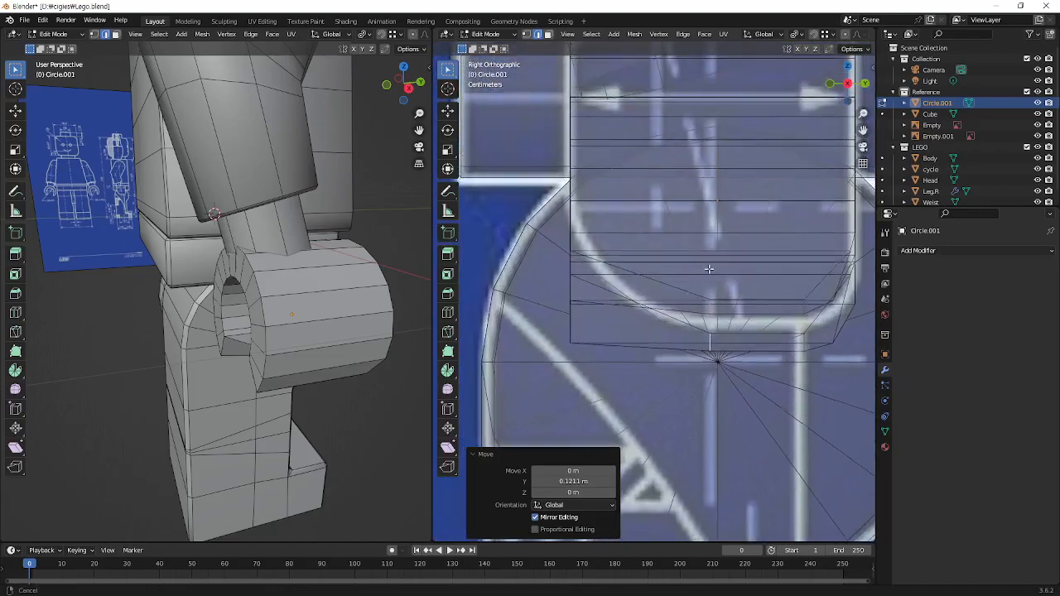
pyautogui.moveTo(654, 294); pyautogui.dragTo(582, 227)
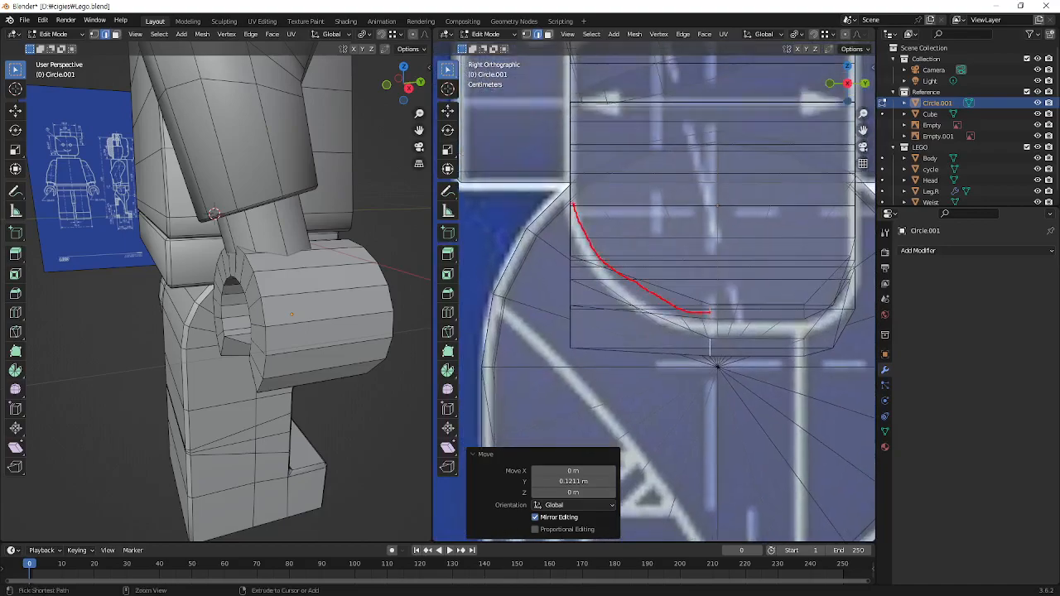
pyautogui.hotkey('ctrl', 'z')
# Switch to vertex selection and select the inner and outer corner vertices on the front rim at the clip hand's outer prong tip
pyautogui.moveTo(319, 338)
pyautogui.mouseDown(button='middle')
pyautogui.moveTo(349, 318)
pyautogui.moveTo(339, 299)
pyautogui.mouseUp(button='middle')
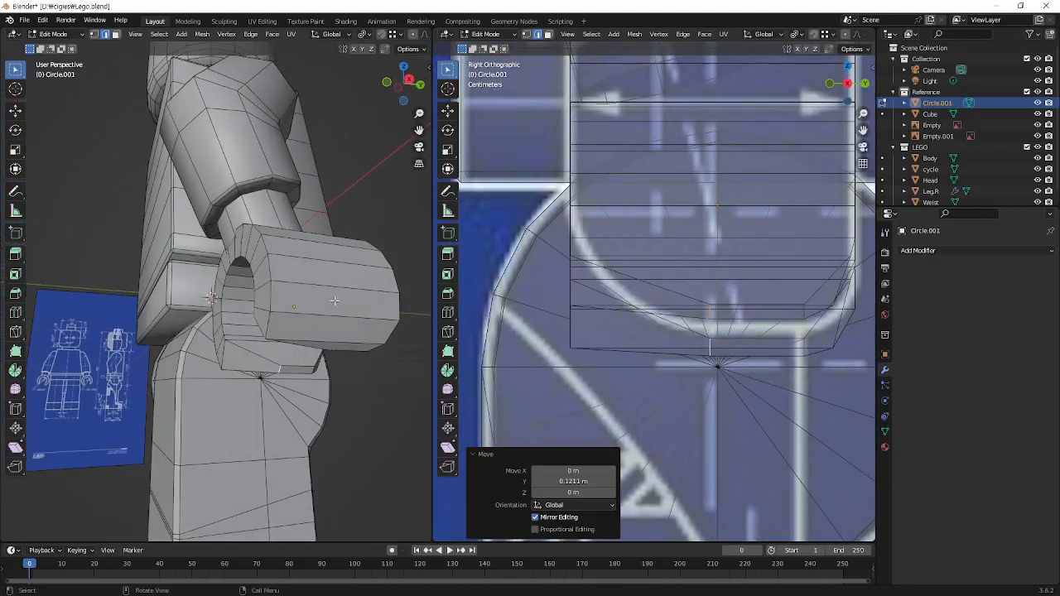
pyautogui.scroll(2, 338, 300)
pyautogui.moveTo(338, 299); pyautogui.dragTo(288, 255)
pyautogui.click(309, 236)
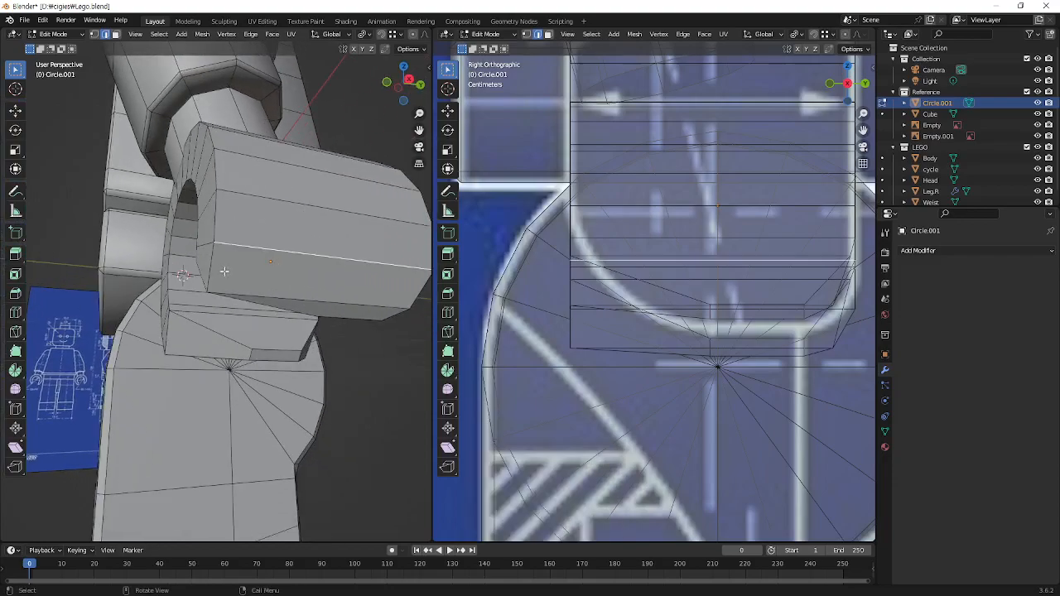
pyautogui.press('1')
pyautogui.click(213, 242)
pyautogui.moveTo(214, 243); pyautogui.dragTo(365, 254, button='middle')
pyautogui.click(356, 242)
pyautogui.keyDown('shift'); pyautogui.click(322, 229); pyautogui.keyUp('shift')
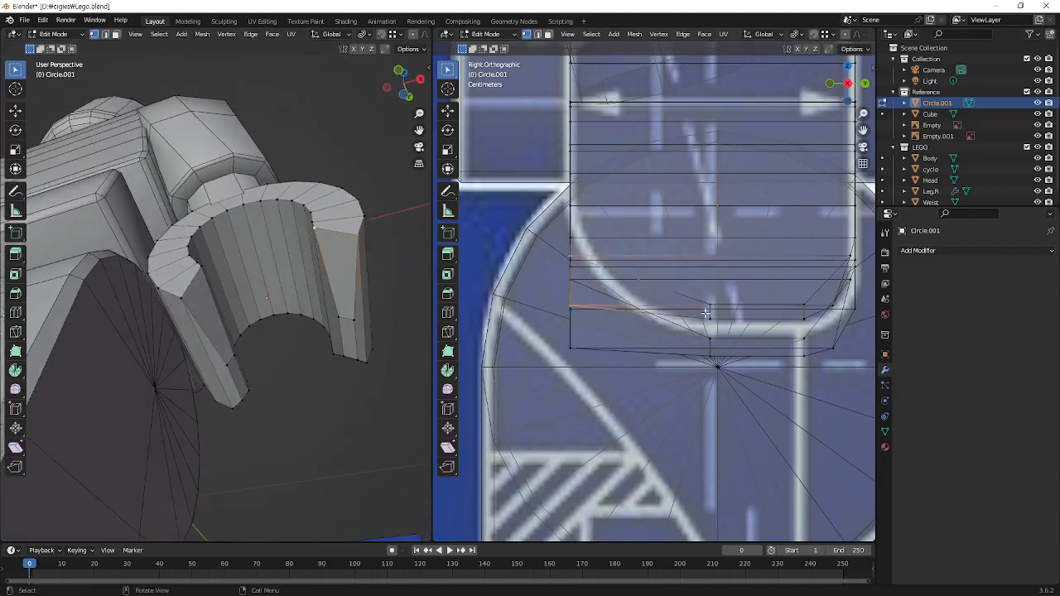
# Move the lowest inner-rim vertex of the clip's outer prong about 0.05 m along Y toward the blueprint's rounded profile
pyautogui.moveTo(405, 305); pyautogui.dragTo(346, 273, button='middle')
pyautogui.click(310, 280)
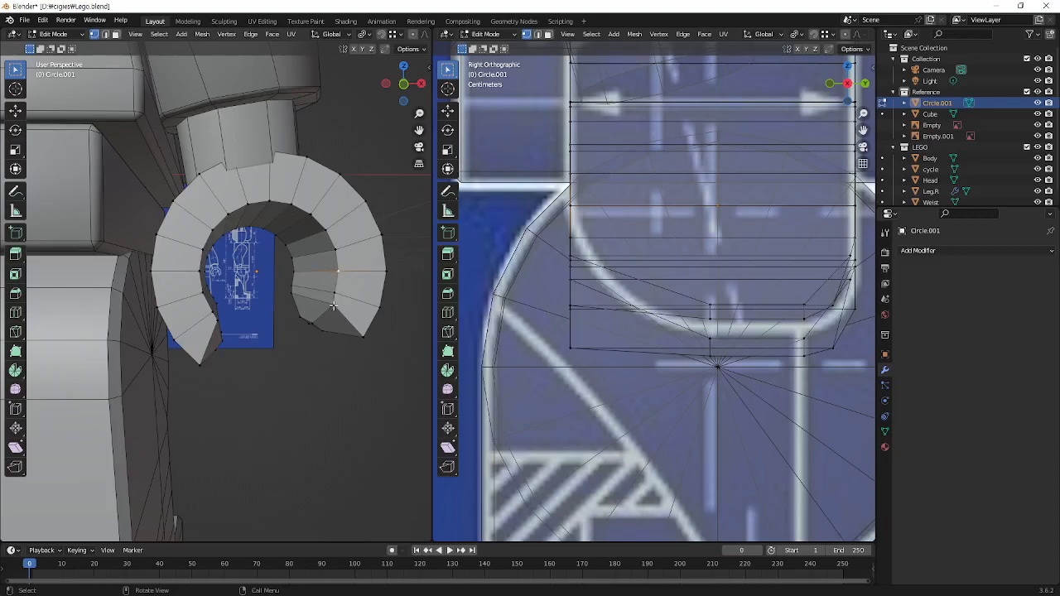
pyautogui.moveTo(331, 305); pyautogui.dragTo(281, 308, button='middle')
pyautogui.press('g')
pyautogui.press('y')
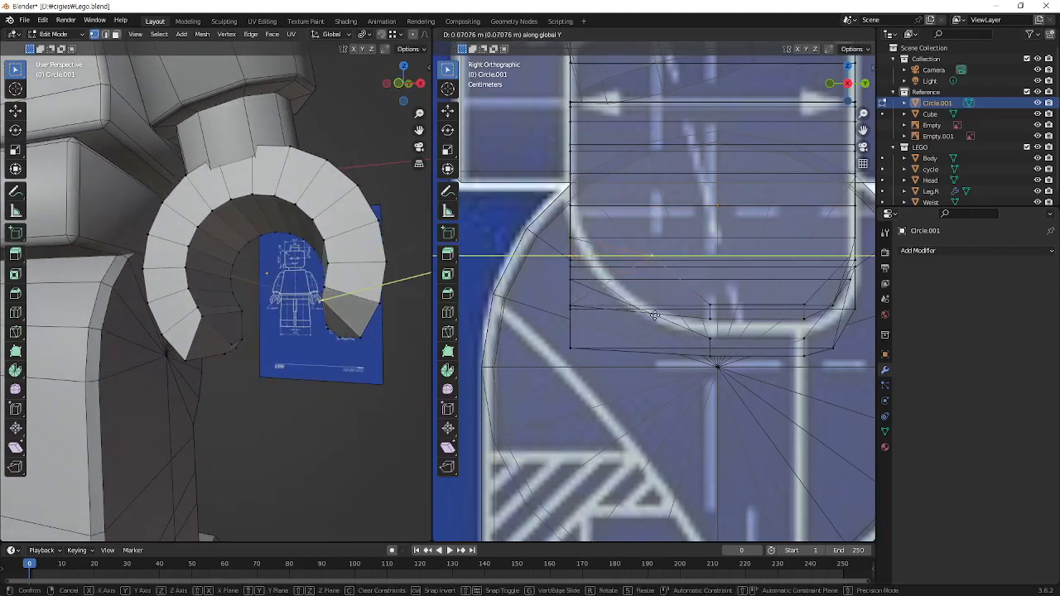
pyautogui.click(633, 316)
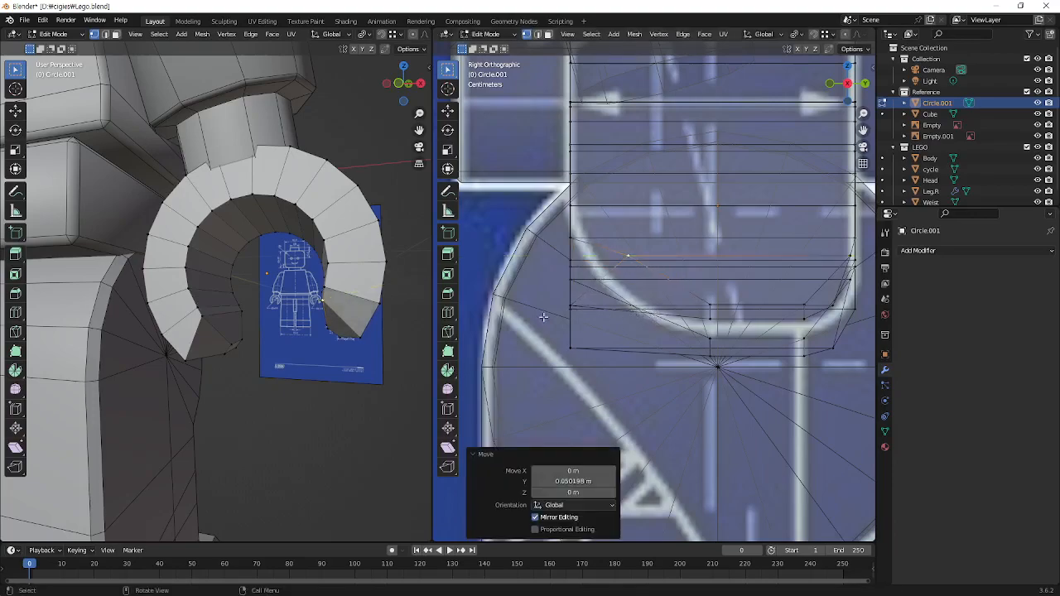
# Move the second-lowest inner-rim vertex of the outer prong about 0.014 m along Y, followed by about 0.011 m more
pyautogui.click(330, 287)
pyautogui.press('g')
pyautogui.press('y')
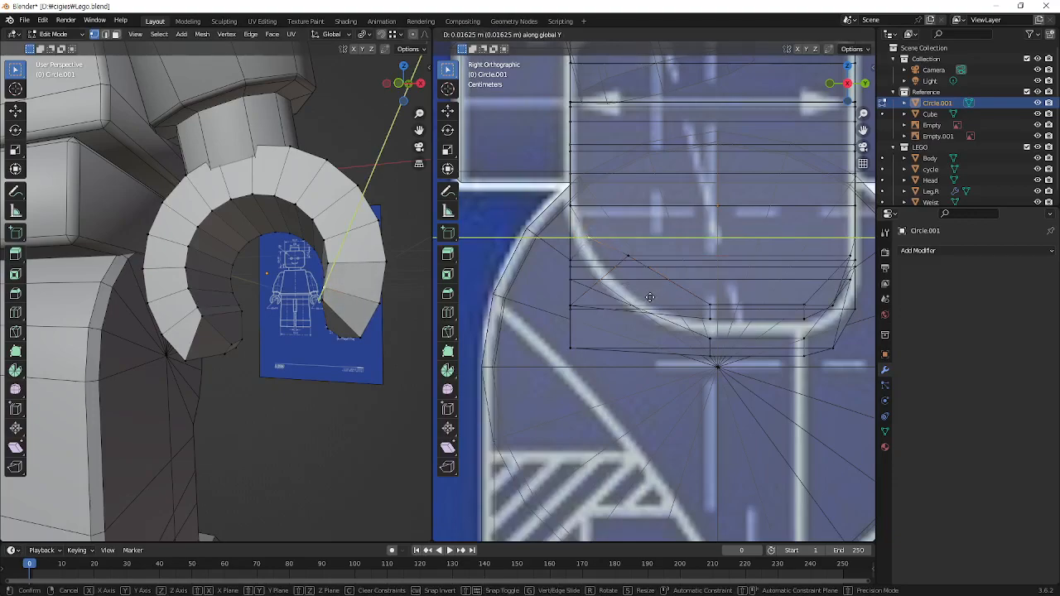
pyautogui.click(648, 297)
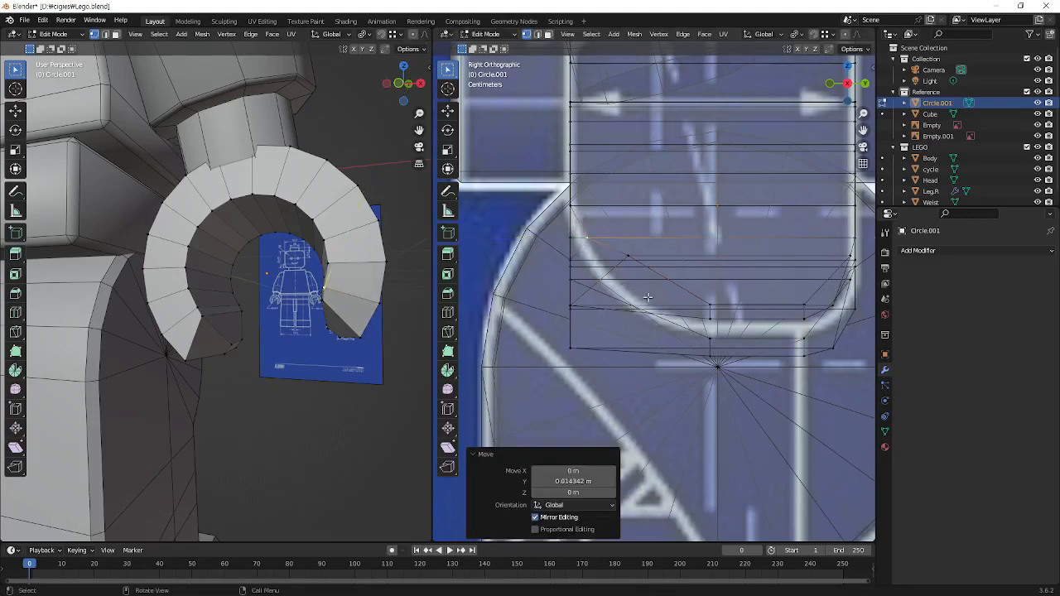
pyautogui.click(329, 261)
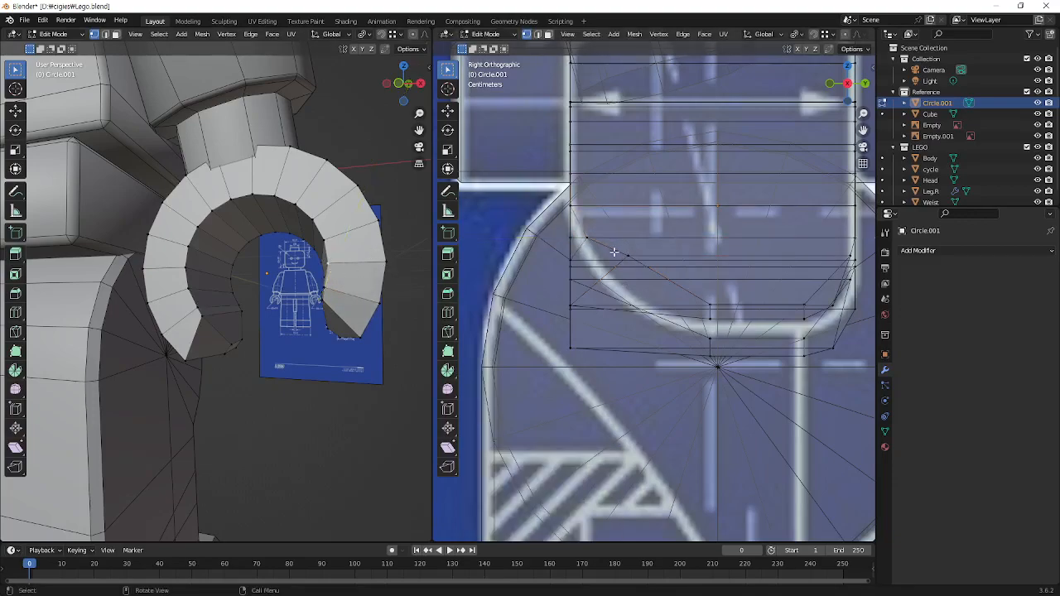
pyautogui.press('g')
pyautogui.press('y')
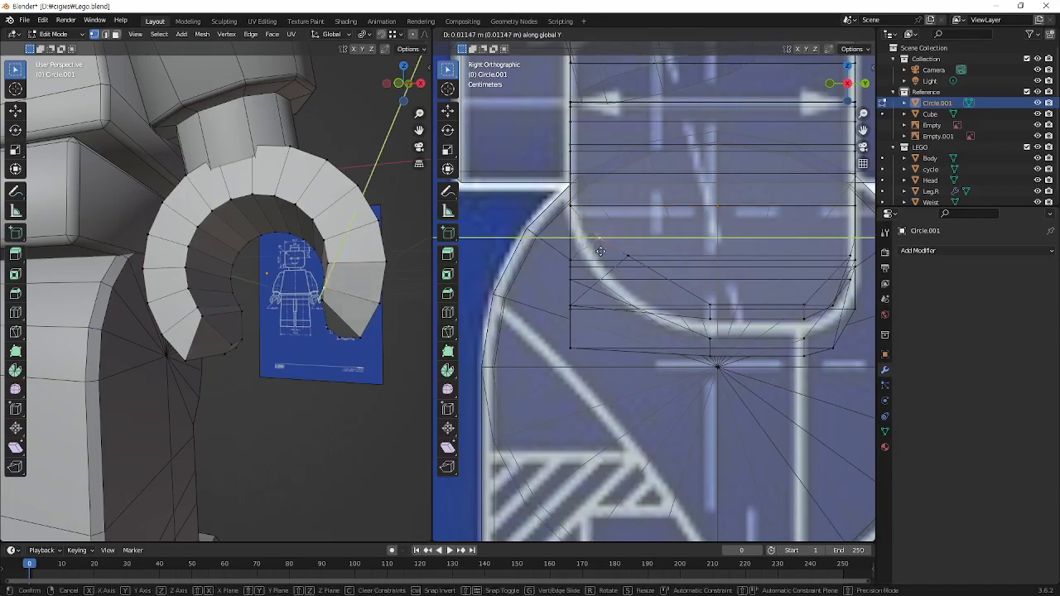
pyautogui.click(603, 256)
# Shift the outer prong's lowest inner-rim vertex back about 0.003 m along negative Y to smooth the curve
pyautogui.click(621, 256)
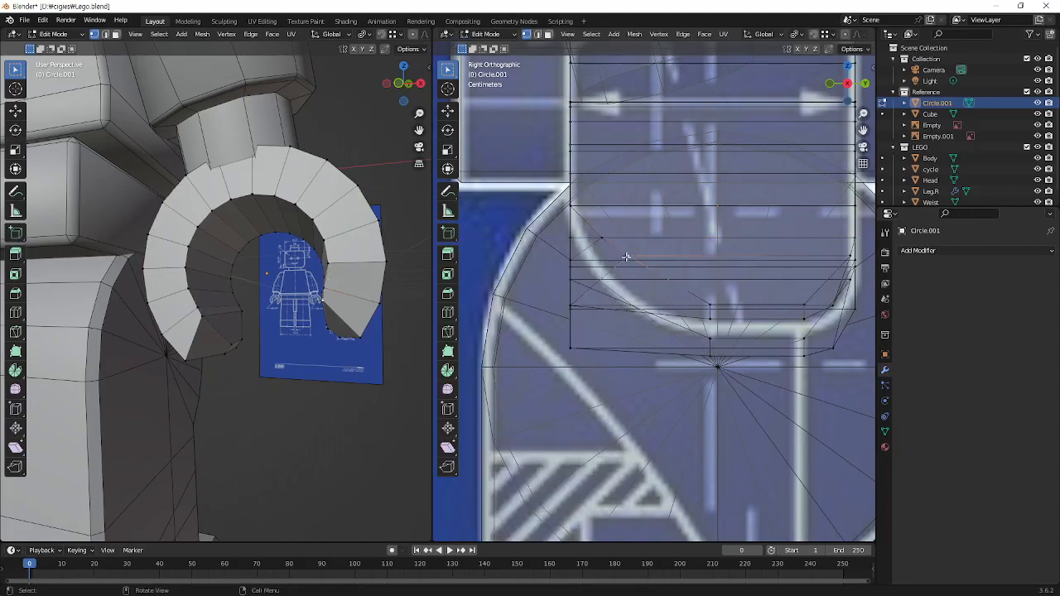
pyautogui.press('g')
pyautogui.press('y')
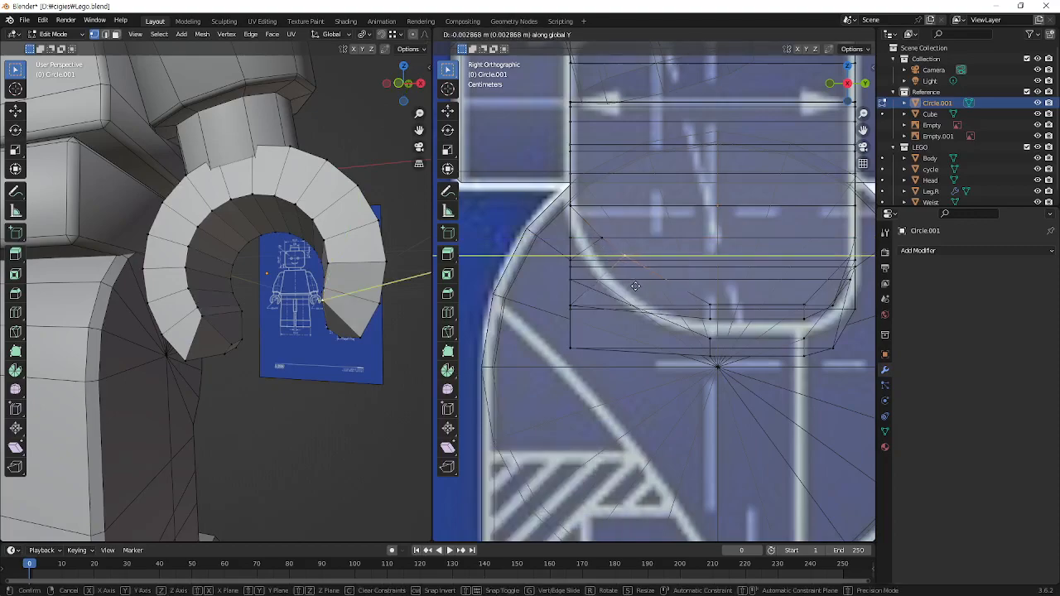
pyautogui.click(632, 285)
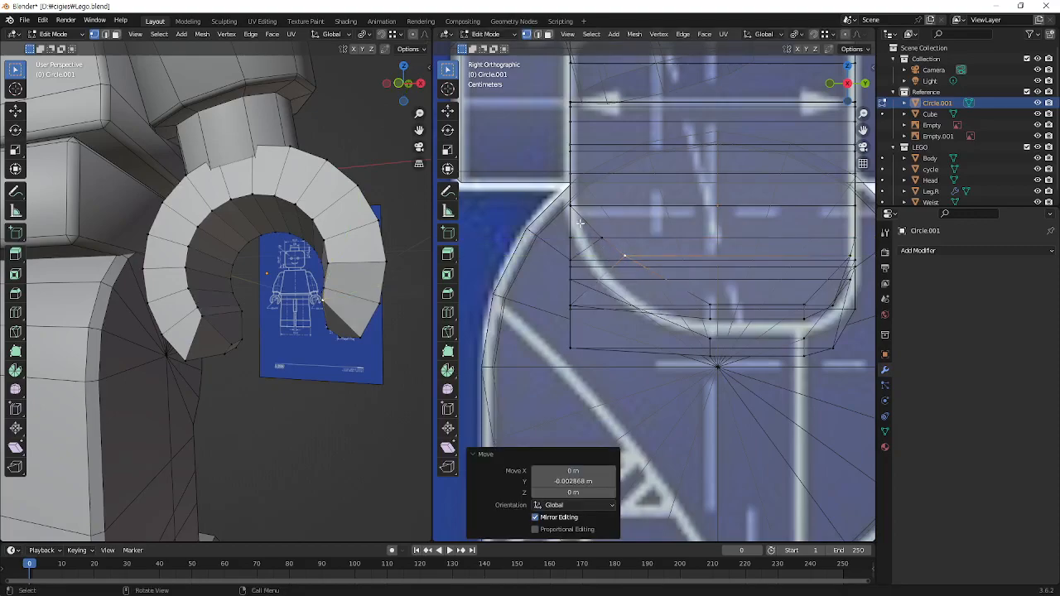
# Move the third-lowest inner-rim vertex of the outer prong about 0.01 m along Y to continue the curve
pyautogui.click(328, 243)
pyautogui.click(334, 258)
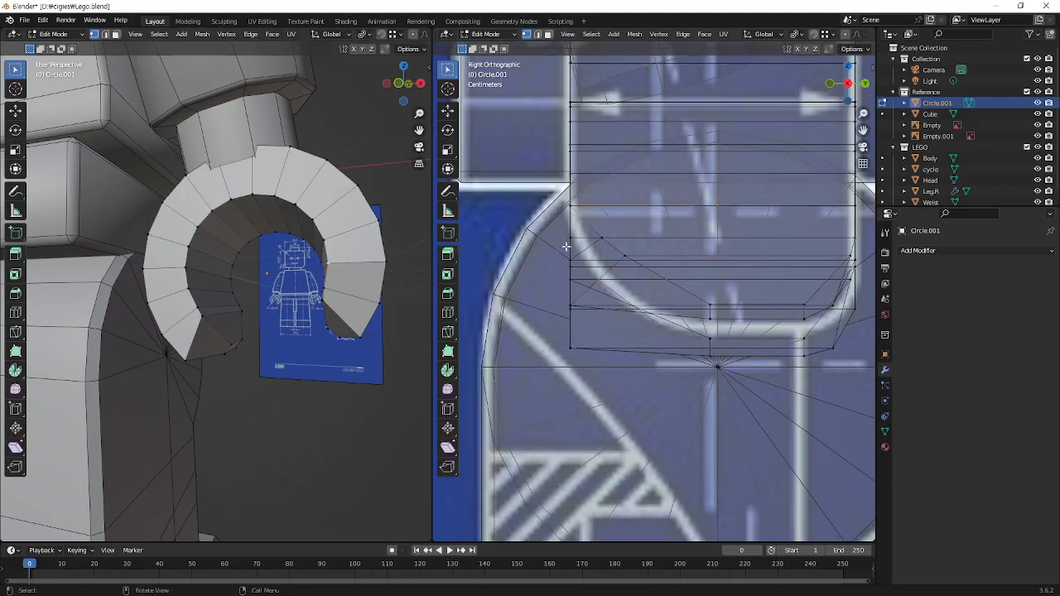
pyautogui.press('g')
pyautogui.press('y')
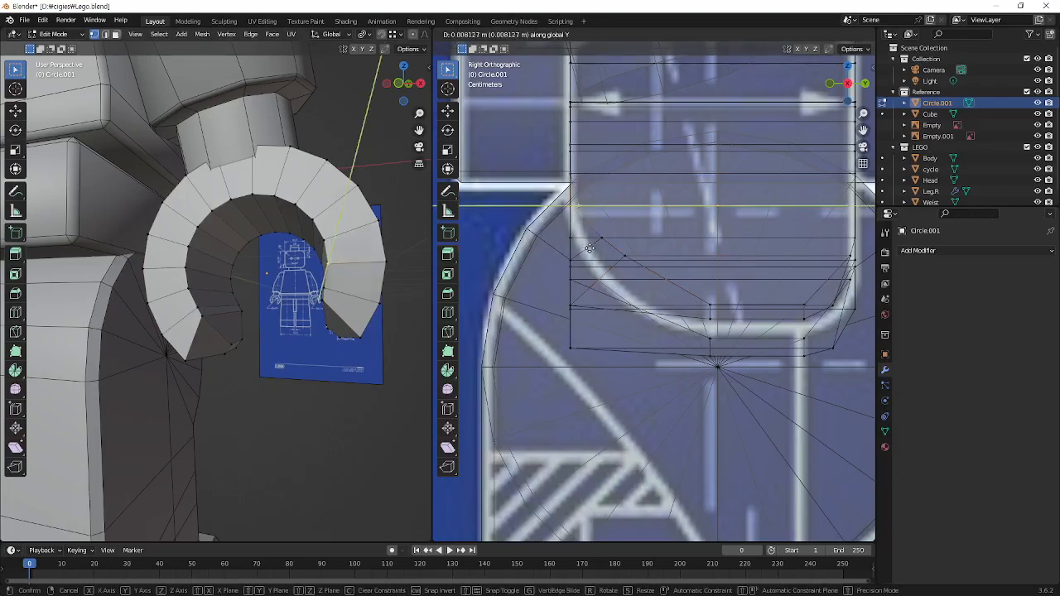
pyautogui.click(592, 248)
pyautogui.moveTo(329, 274)
pyautogui.mouseDown(button='middle')
pyautogui.moveTo(344, 317)
pyautogui.moveTo(332, 287)
pyautogui.mouseUp(button='middle')
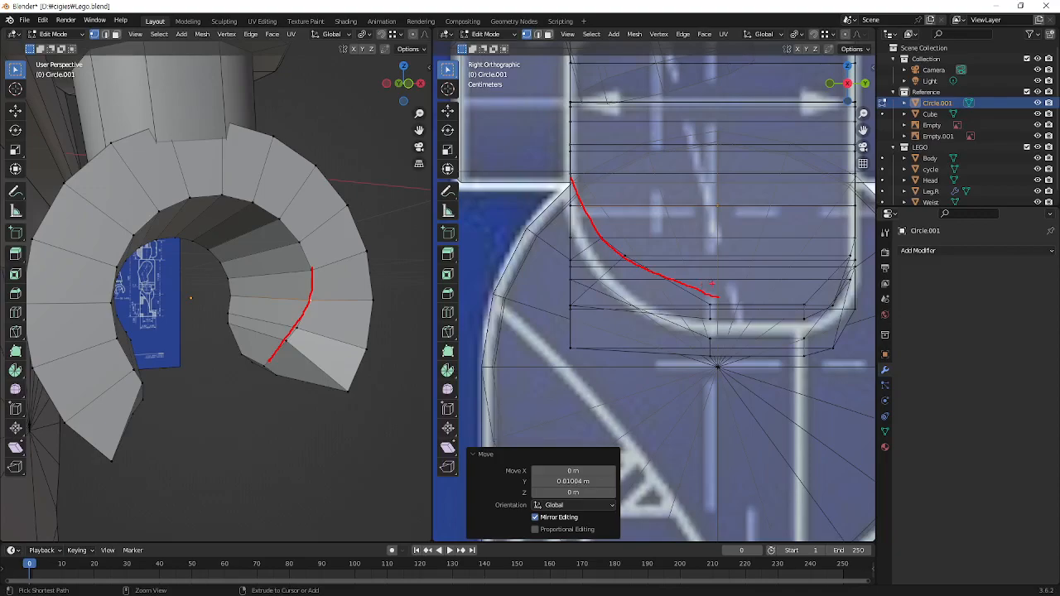
pyautogui.hotkey('ctrl', 'z')
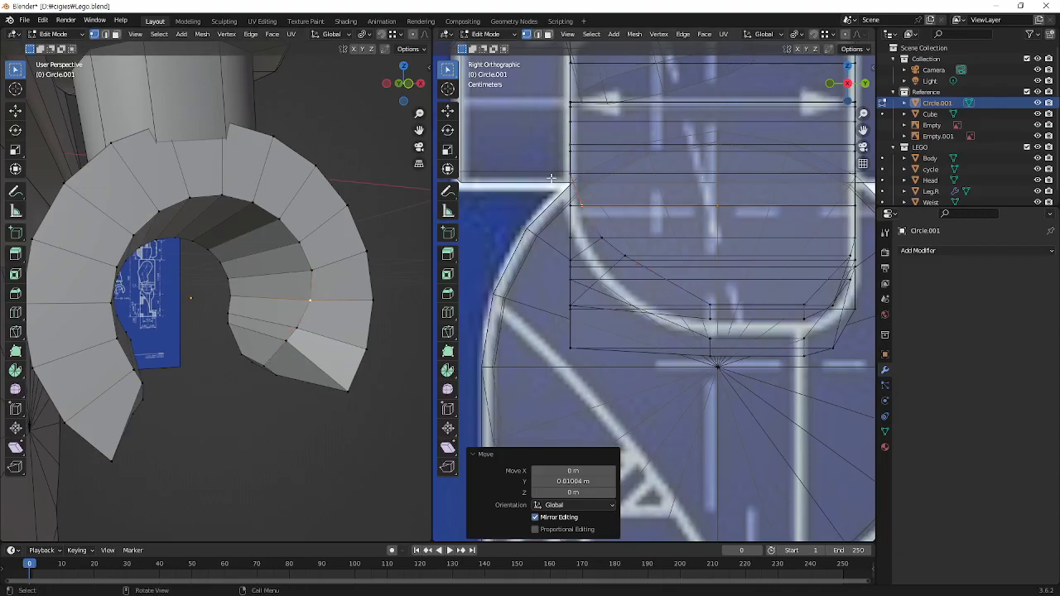
# Move the outer prong's pointed tip vertex about 0.083 m along Y to line up with the rounded lower profile
pyautogui.moveTo(335, 337); pyautogui.dragTo(300, 265, button='middle')
pyautogui.click(344, 227)
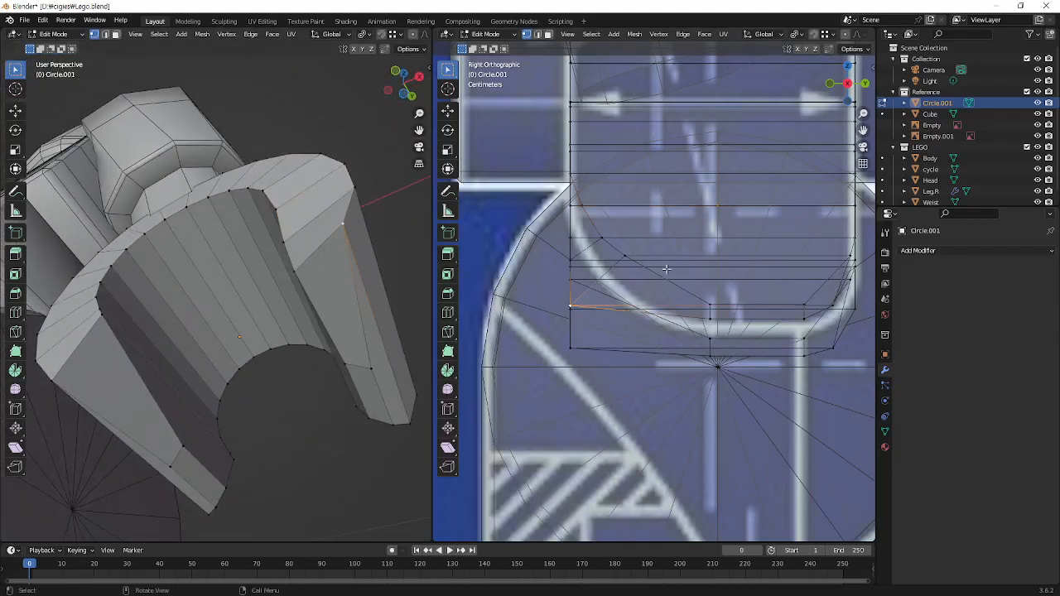
pyautogui.press('g')
pyautogui.press('y')
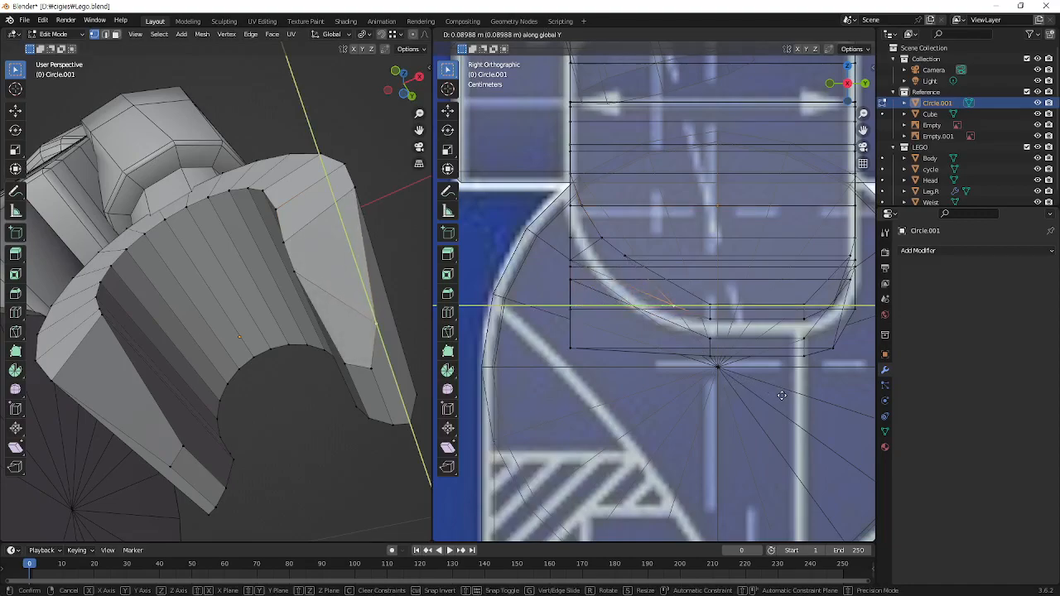
pyautogui.click(775, 397)
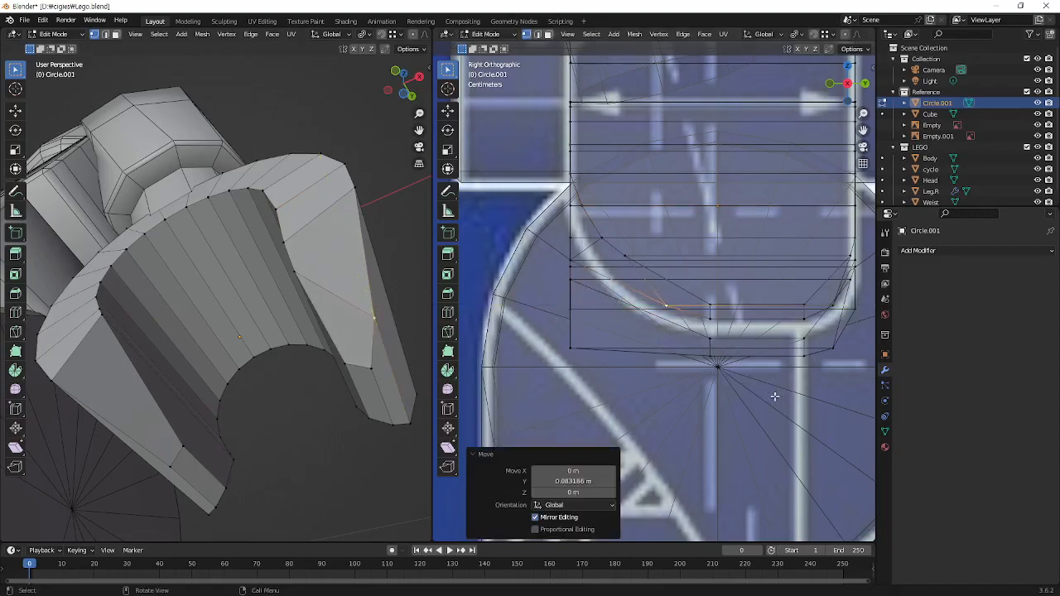
# Move the two outer-rim vertices above the outer prong's tip along Y, the lower about 0.033 m and the upper about 0.009 m
pyautogui.click(354, 192)
pyautogui.moveTo(354, 194); pyautogui.dragTo(345, 278, button='middle')
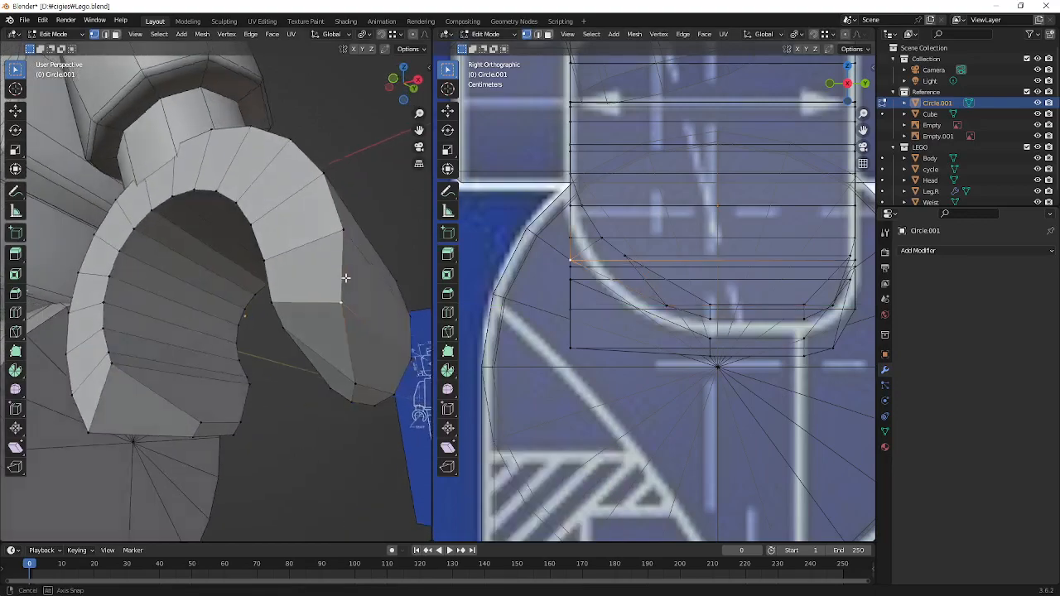
pyautogui.press('g')
pyautogui.press('y')
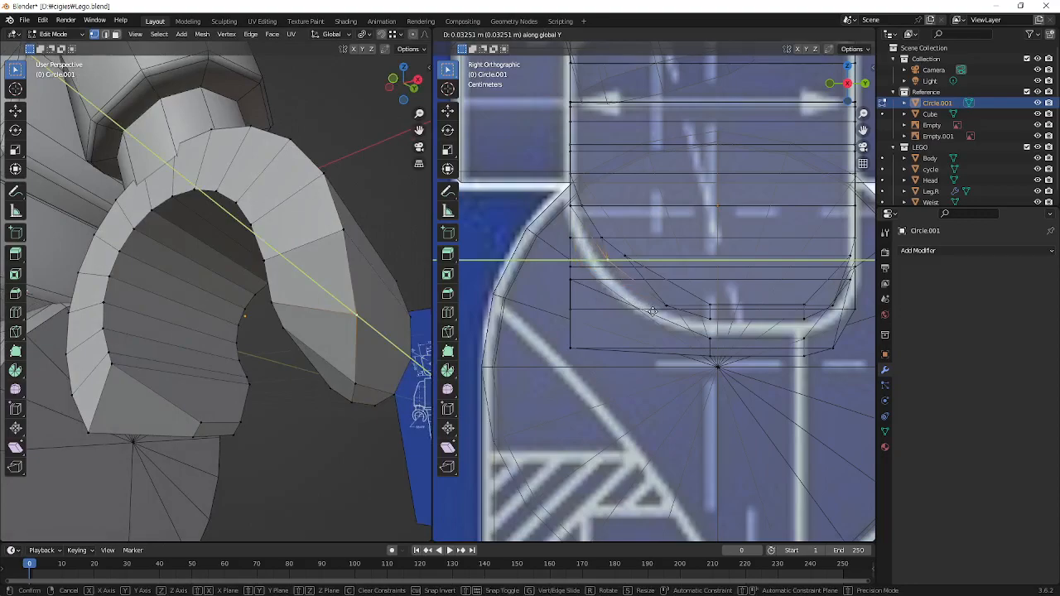
pyautogui.click(652, 311)
pyautogui.click(344, 231)
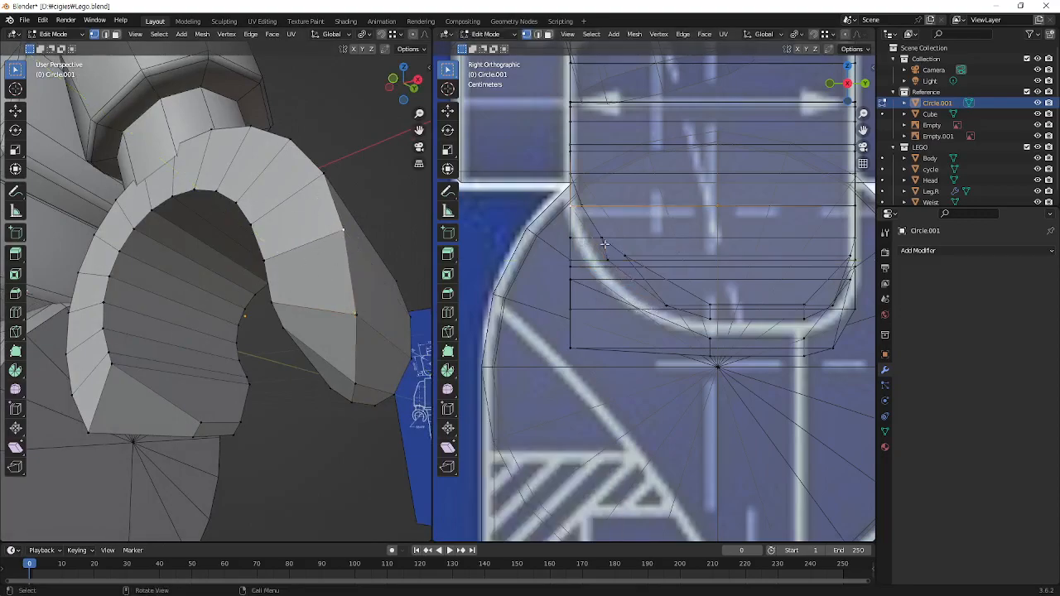
pyautogui.press('g')
pyautogui.press('y')
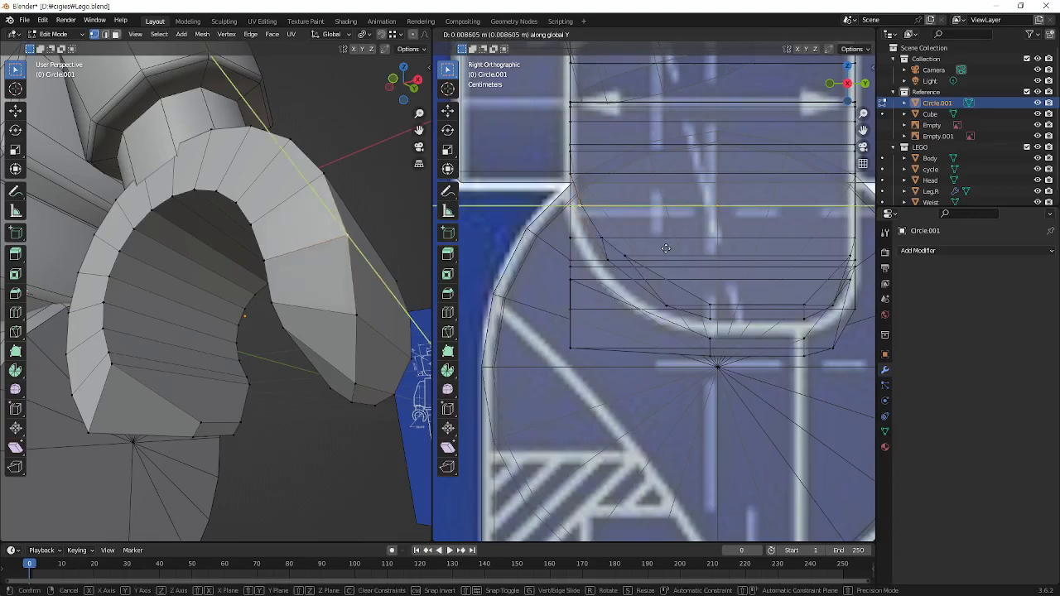
pyautogui.click(666, 248)
# Move the lowest inner-rim vertex of the clip's body-side prong about 0.03 m along Y onto the blueprint curve
pyautogui.moveTo(298, 284); pyautogui.dragTo(199, 240, button='middle')
pyautogui.moveTo(222, 328); pyautogui.dragTo(216, 220, button='middle')
pyautogui.moveTo(252, 275); pyautogui.dragTo(193, 337, button='middle')
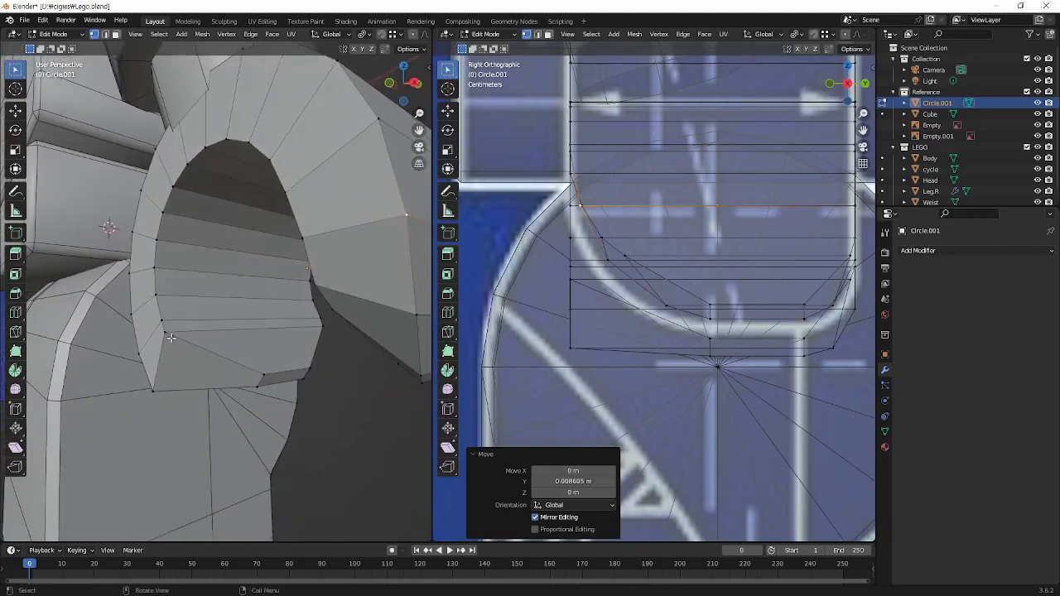
pyautogui.click(192, 337)
pyautogui.press('g')
pyautogui.press('y')
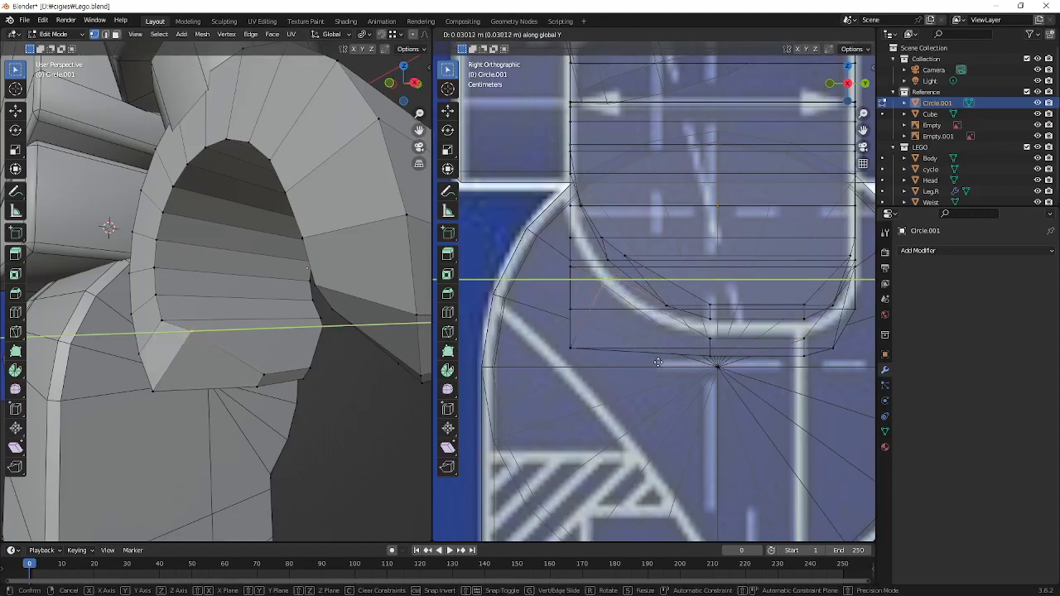
pyautogui.click(658, 363)
# Move the next two inner-rim vertices up the body-side prong along Y, about 0.018 m for the lower and 0.005 m for the upper
pyautogui.keyDown('shift'); pyautogui.click(161, 319); pyautogui.keyUp('shift')
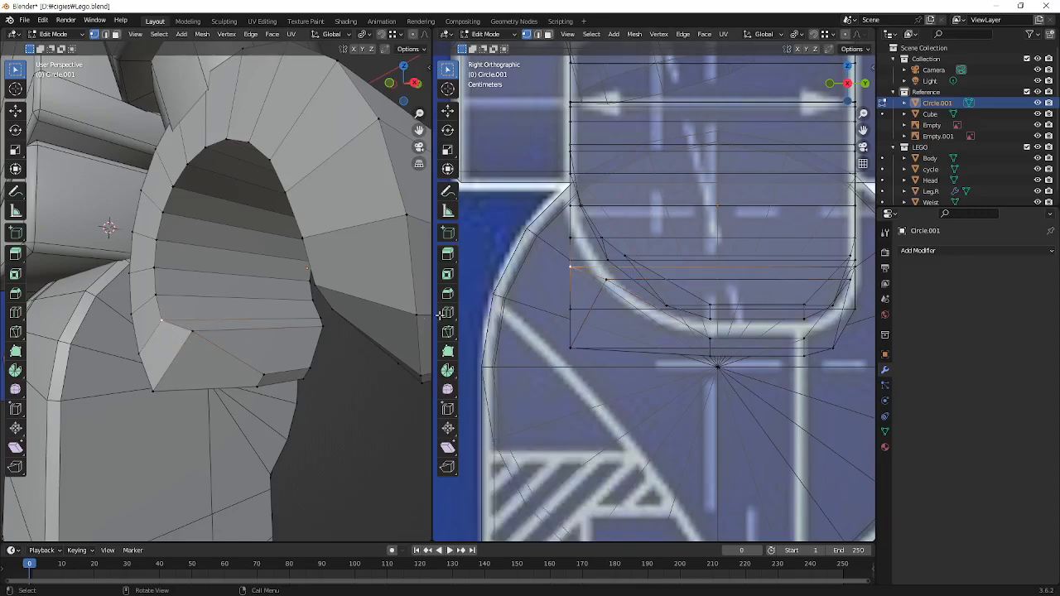
pyautogui.press('g')
pyautogui.press('y')
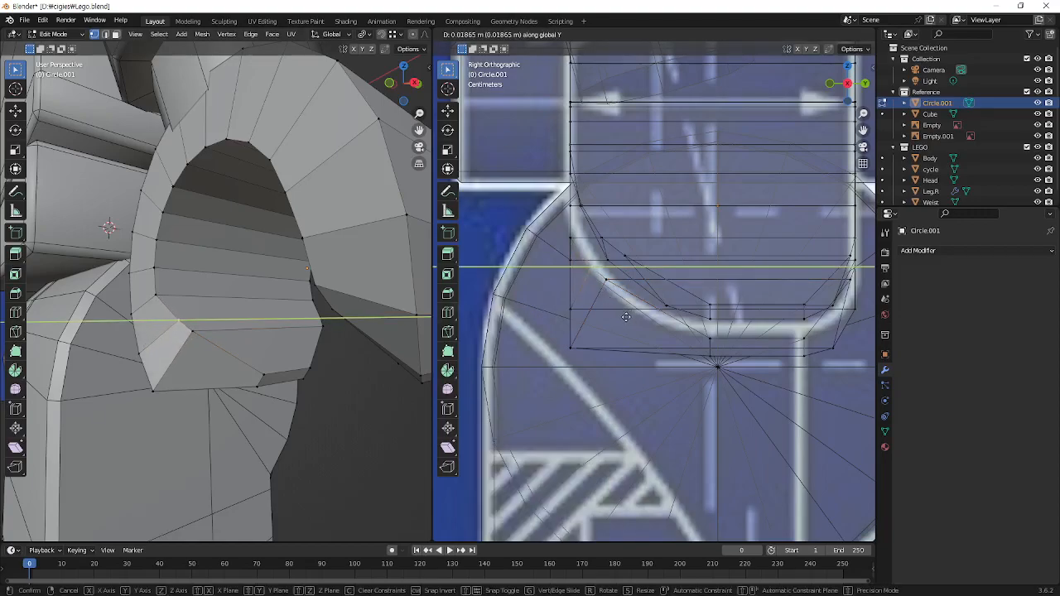
pyautogui.click(608, 317)
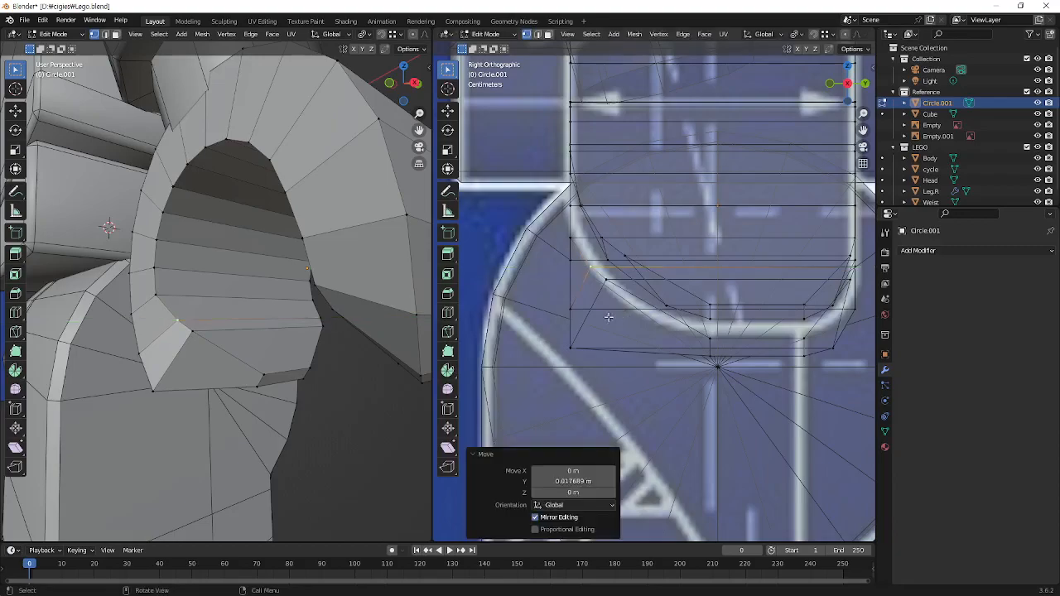
pyautogui.click(161, 299)
pyautogui.press('g')
pyautogui.press('y')
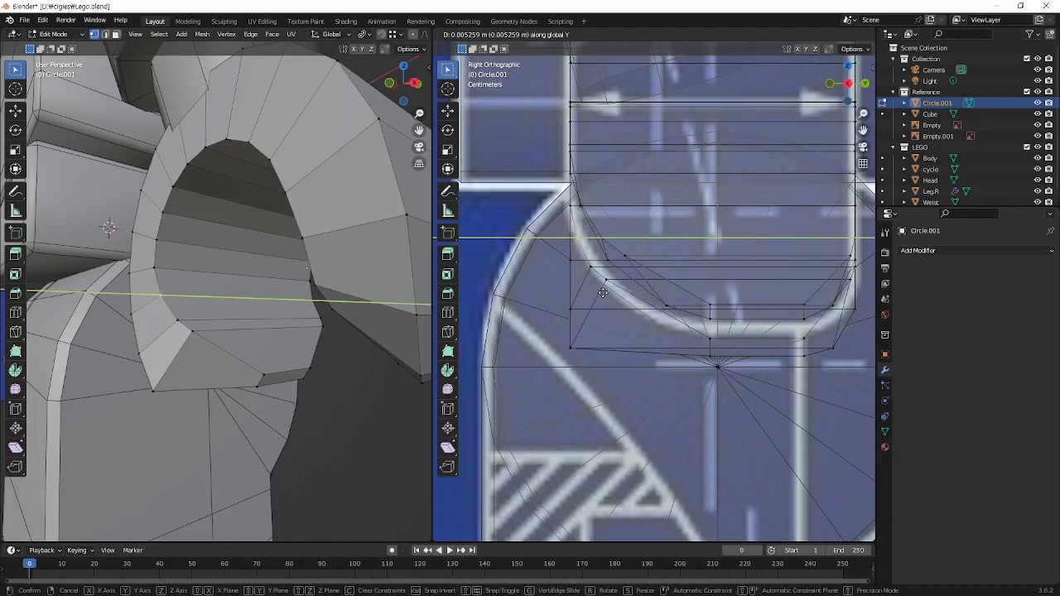
pyautogui.click(603, 292)
# Nudge the fourth inner-rim vertex of the body-side prong about 0.0005 m along Y
pyautogui.click(157, 268)
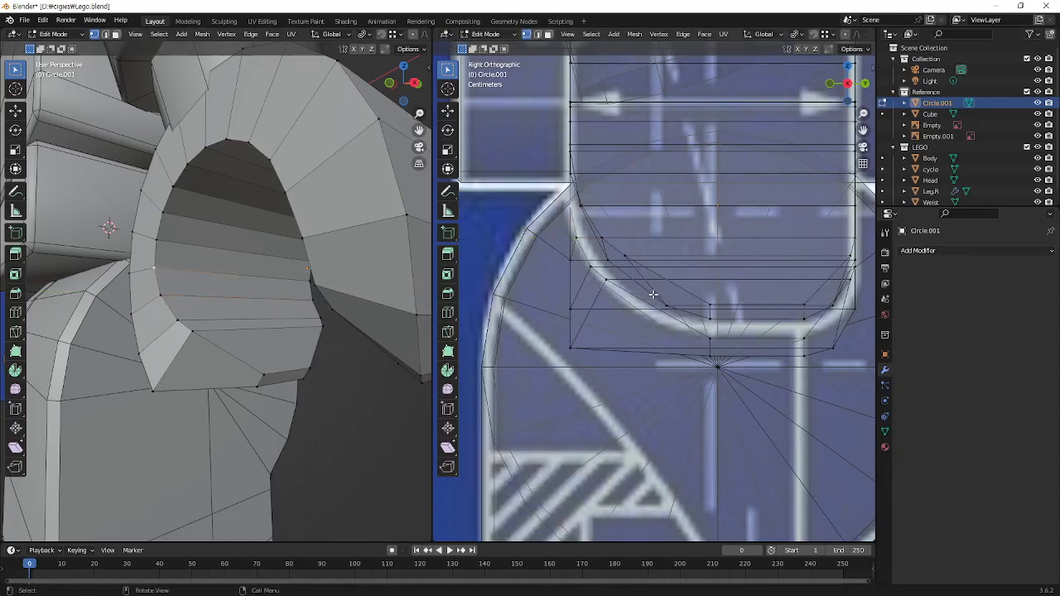
pyautogui.press('g')
pyautogui.press('y')
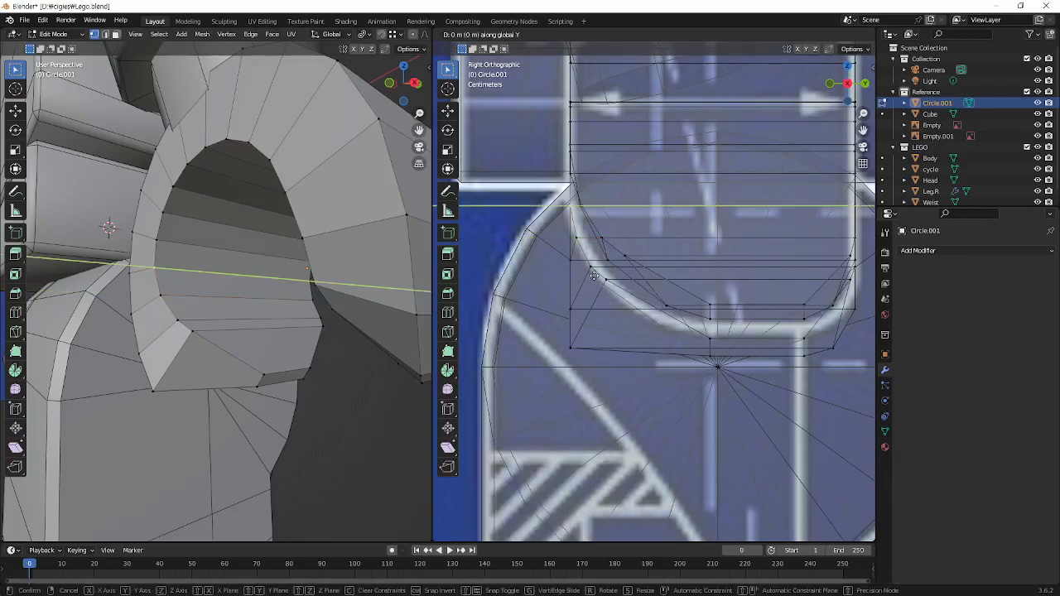
pyautogui.click(594, 276)
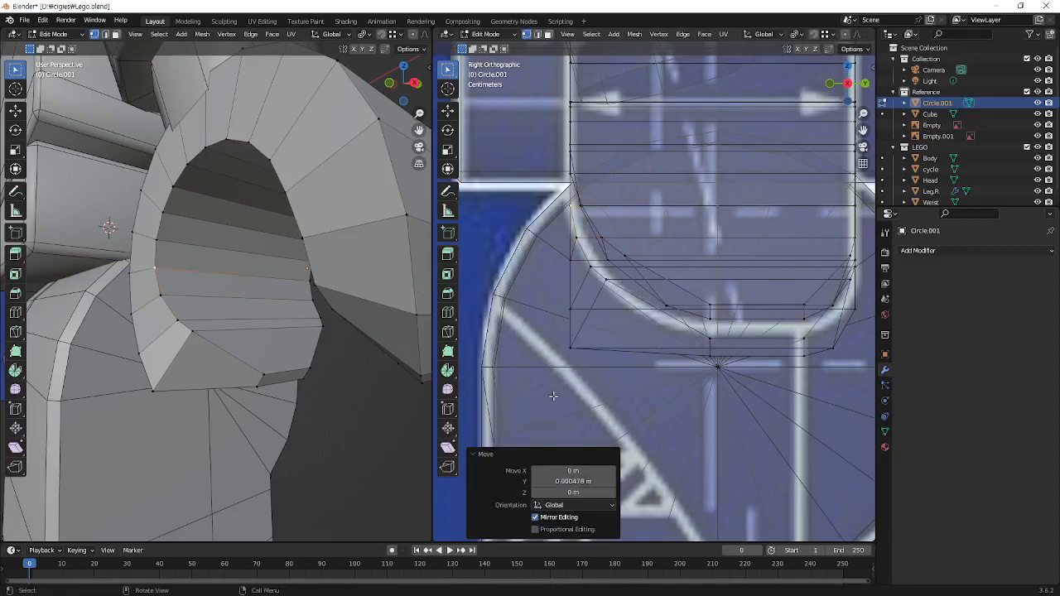
# Move the outer-rim tip vertex of the clip's body-side prong about 0.09 m along Y
pyautogui.click(569, 348)
pyautogui.press('g')
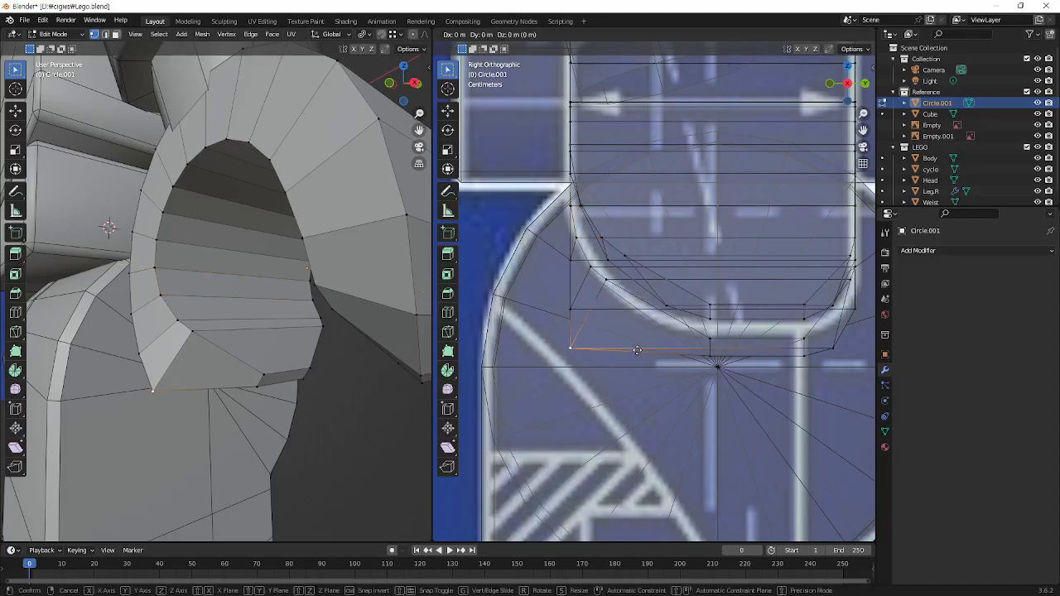
pyautogui.press('y')
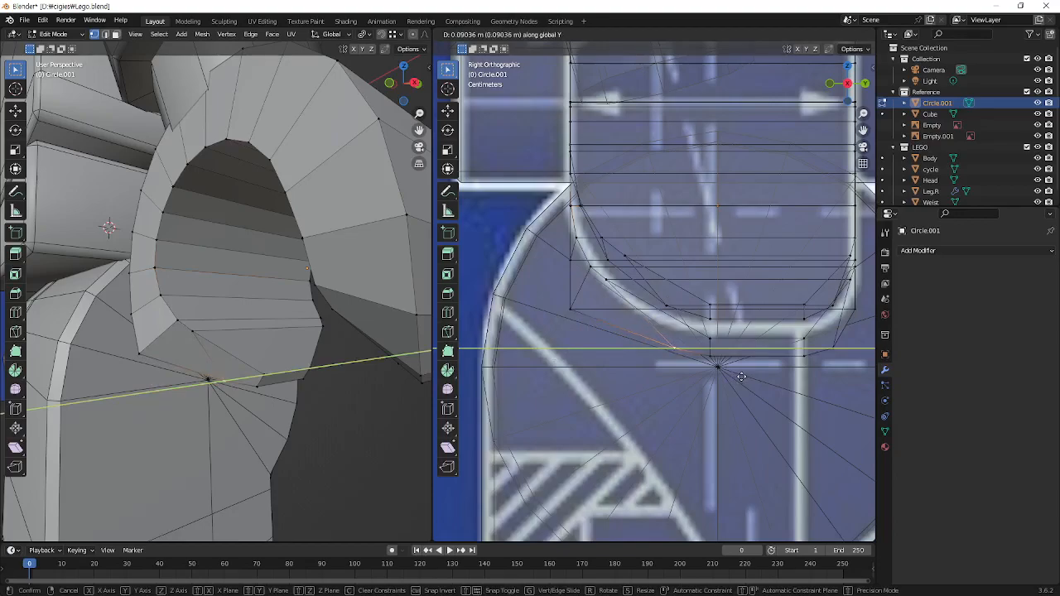
pyautogui.click(738, 377)
# Move the next outer-rim vertex up the body-side prong along Y, first about 0.034 m and a further 0.005 m
pyautogui.click(572, 308)
pyautogui.press('g')
pyautogui.press('y')
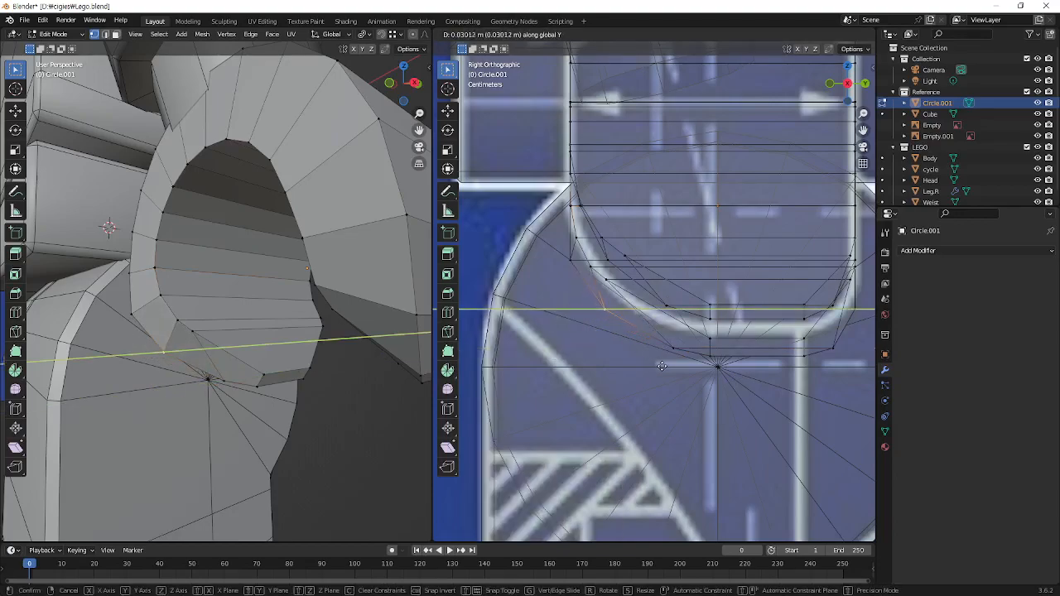
pyautogui.click(666, 367)
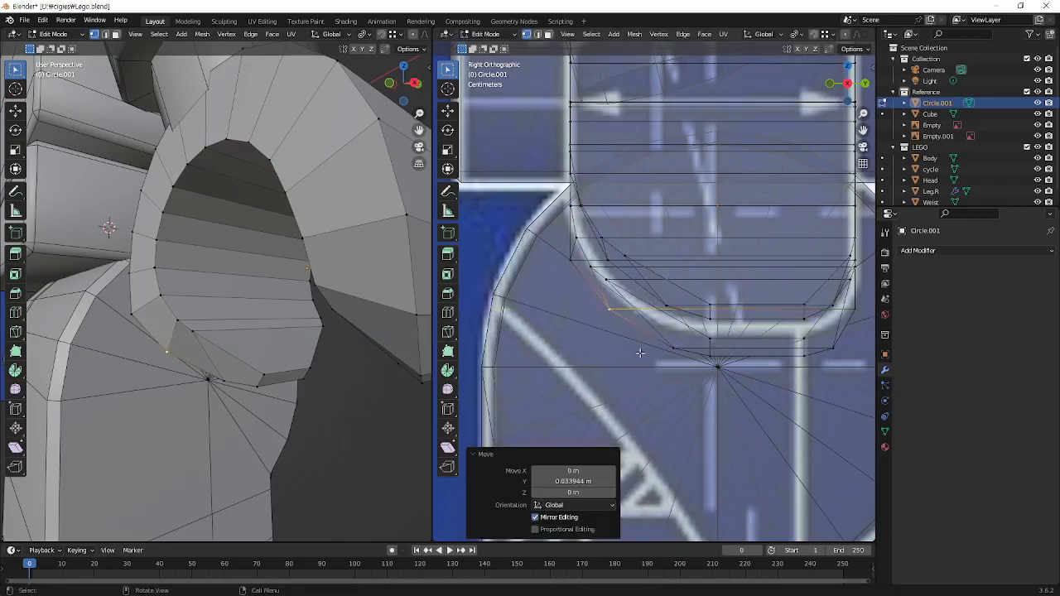
pyautogui.click(569, 265)
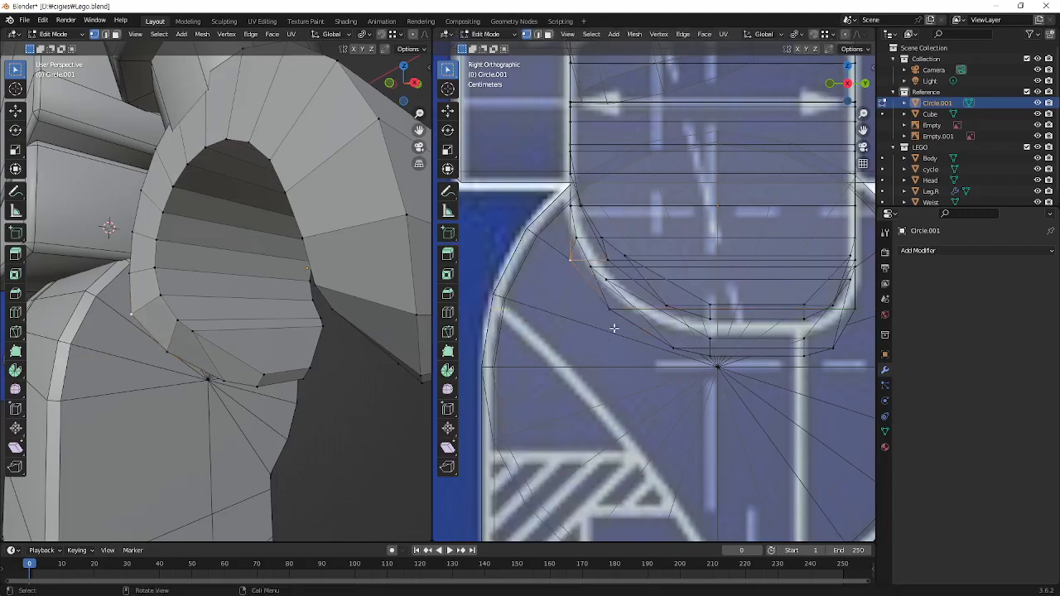
pyautogui.press('g')
pyautogui.press('y')
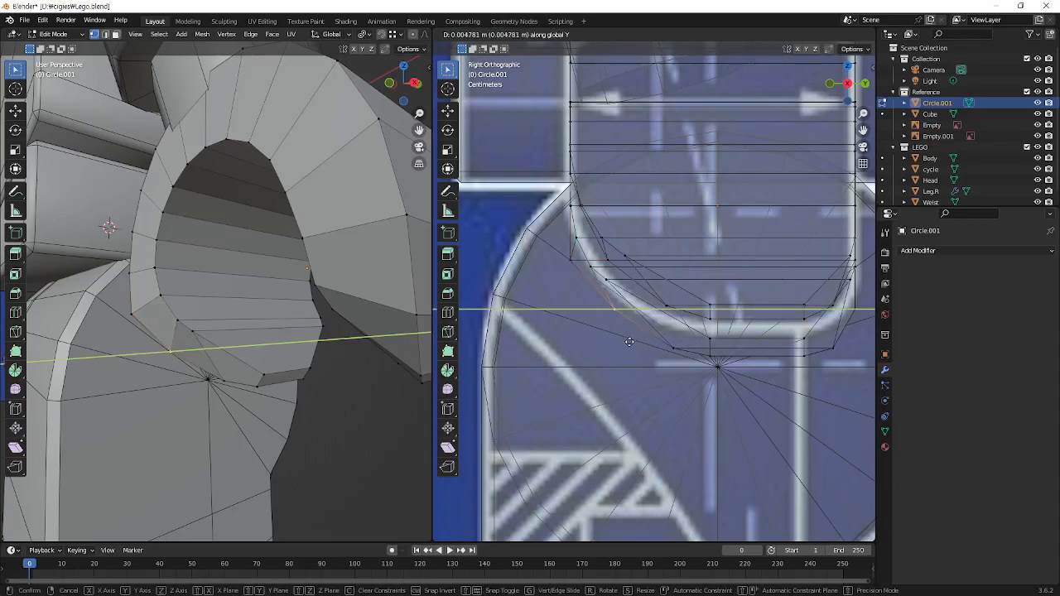
pyautogui.click(630, 342)
# Move the third outer-rim vertex up the body-side prong about 0.0086 m along Y
pyautogui.click(570, 262)
pyautogui.press('g')
pyautogui.press('y')
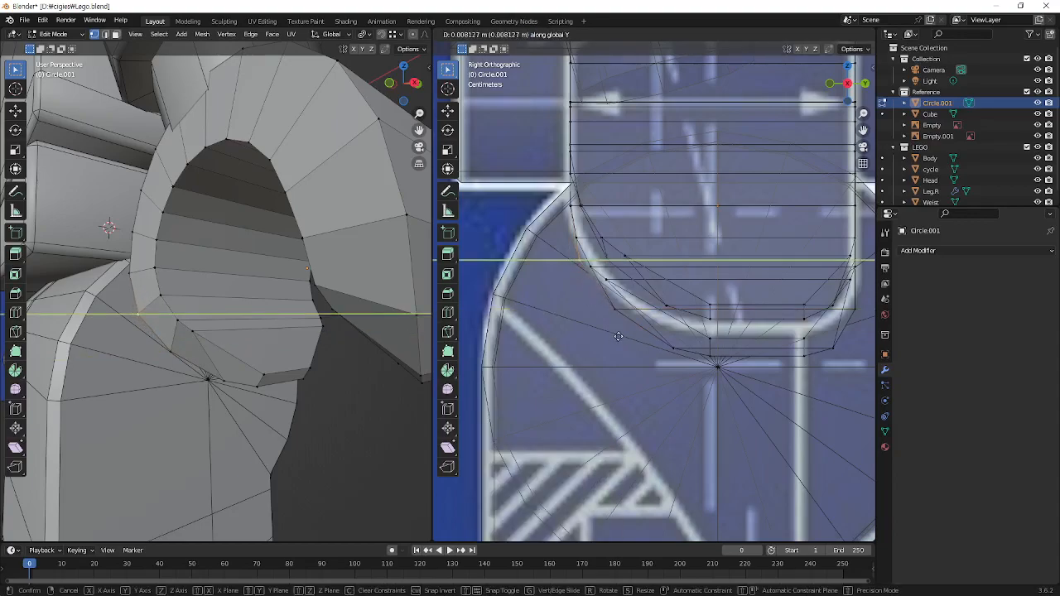
pyautogui.click(618, 338)
# Switch to edge selection and select the outer and inner rim edge loops on one end face of the clip
pyautogui.moveTo(263, 323); pyautogui.dragTo(371, 309, button='middle')
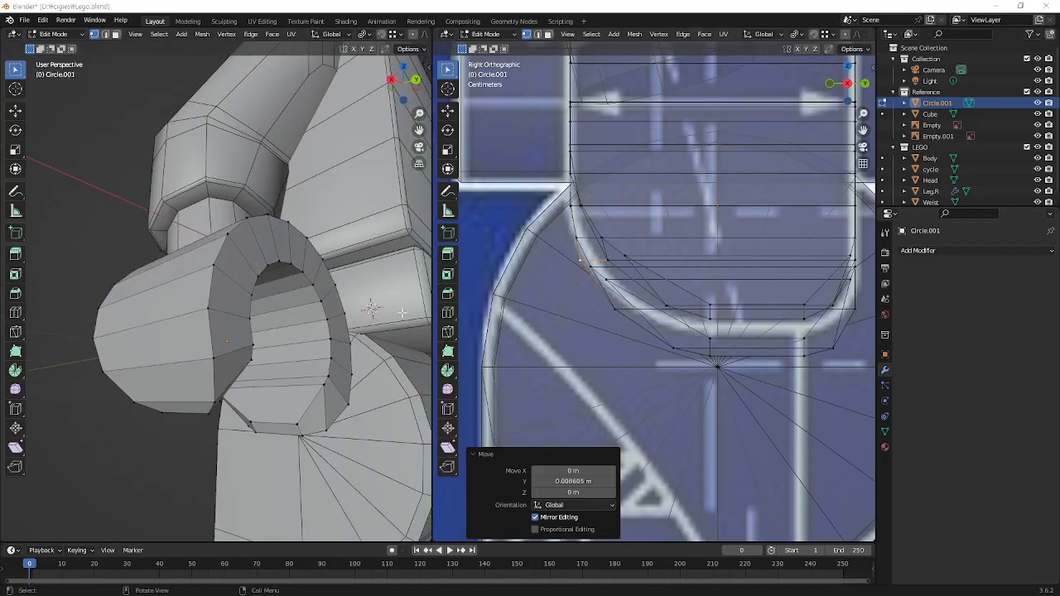
pyautogui.moveTo(116, 324); pyautogui.dragTo(291, 332, button='middle')
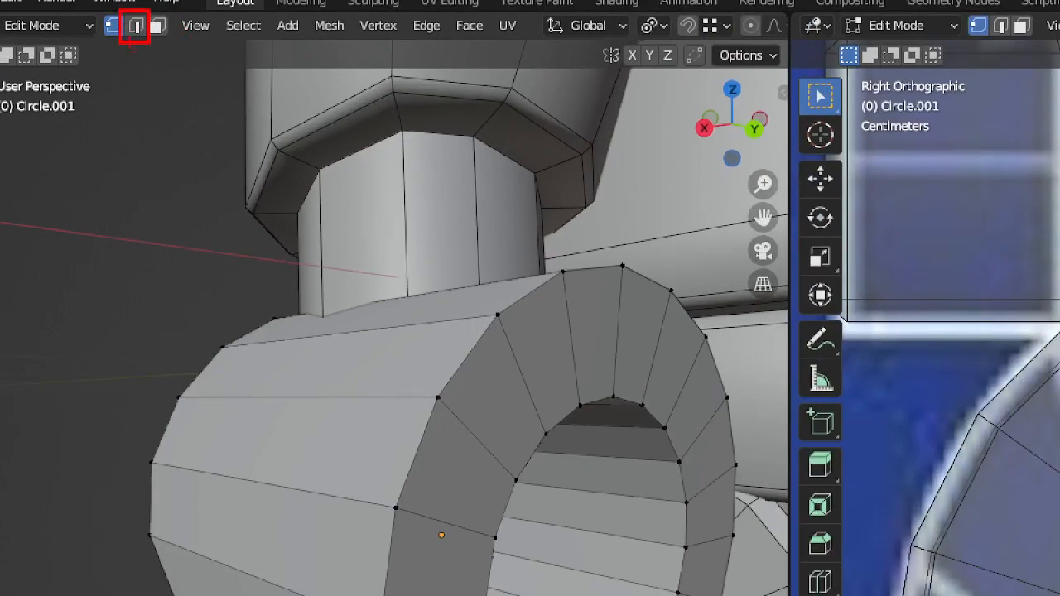
pyautogui.press('2')
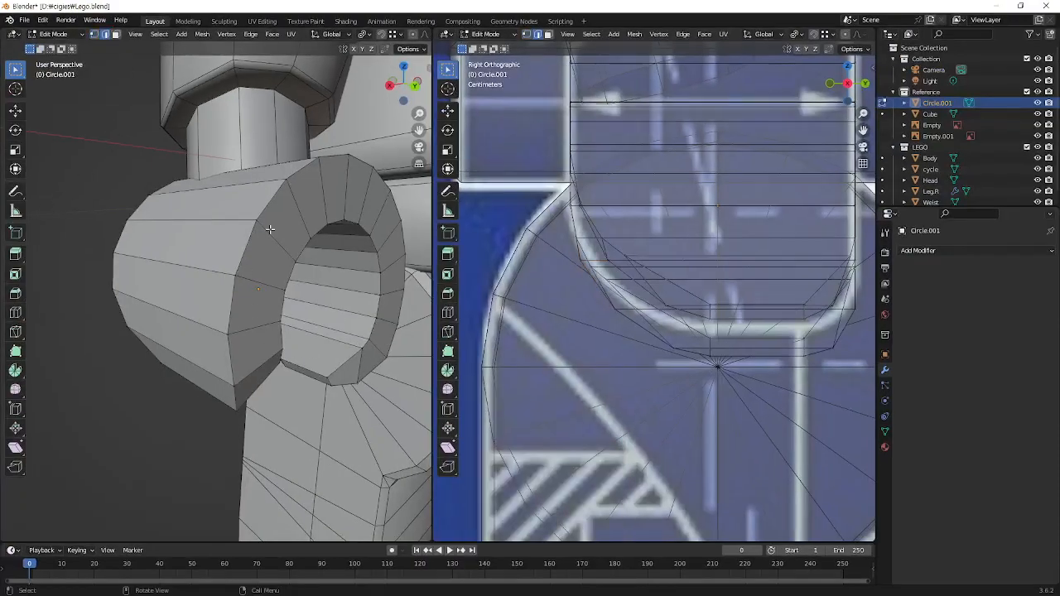
pyautogui.keyDown('alt'); pyautogui.click(244, 245); pyautogui.keyUp('alt')
pyautogui.moveTo(245, 245); pyautogui.dragTo(238, 258, button='middle')
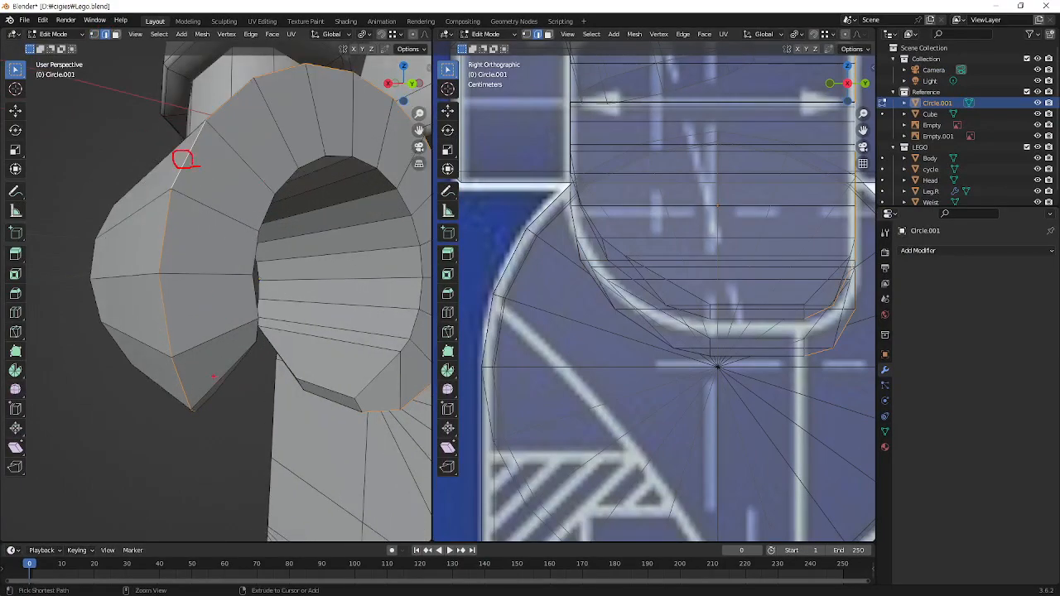
pyautogui.moveTo(194, 385)
pyautogui.mouseDown()
pyautogui.moveTo(182, 205)
pyautogui.moveTo(328, 78)
pyautogui.moveTo(397, 121)
pyautogui.mouseUp()
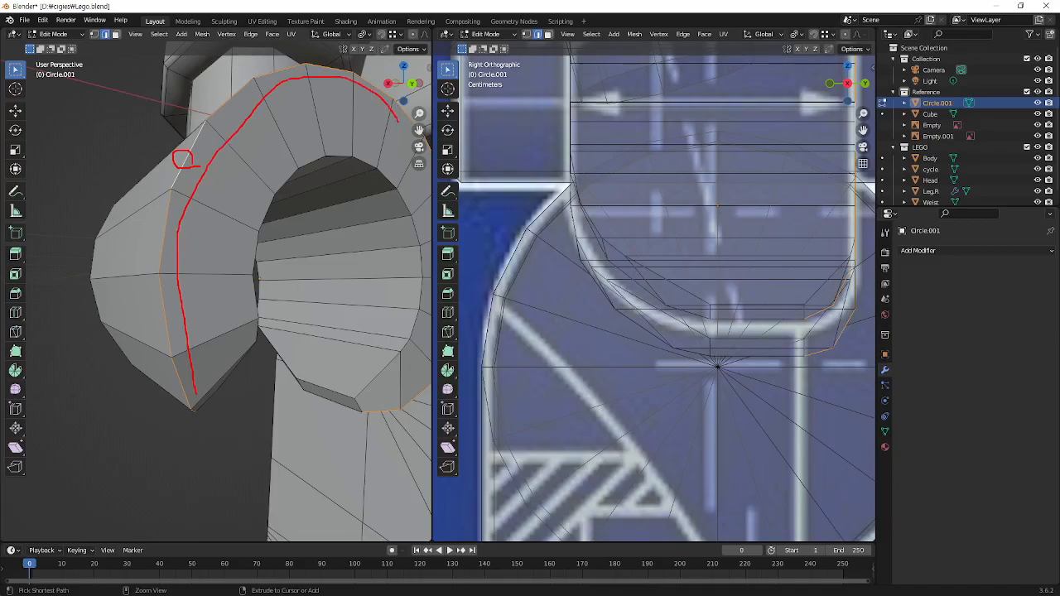
pyautogui.press('Escape')
pyautogui.moveTo(242, 306)
pyautogui.mouseDown(button='middle')
pyautogui.moveTo(190, 248)
pyautogui.moveTo(248, 329)
pyautogui.moveTo(167, 365)
pyautogui.mouseUp(button='middle')
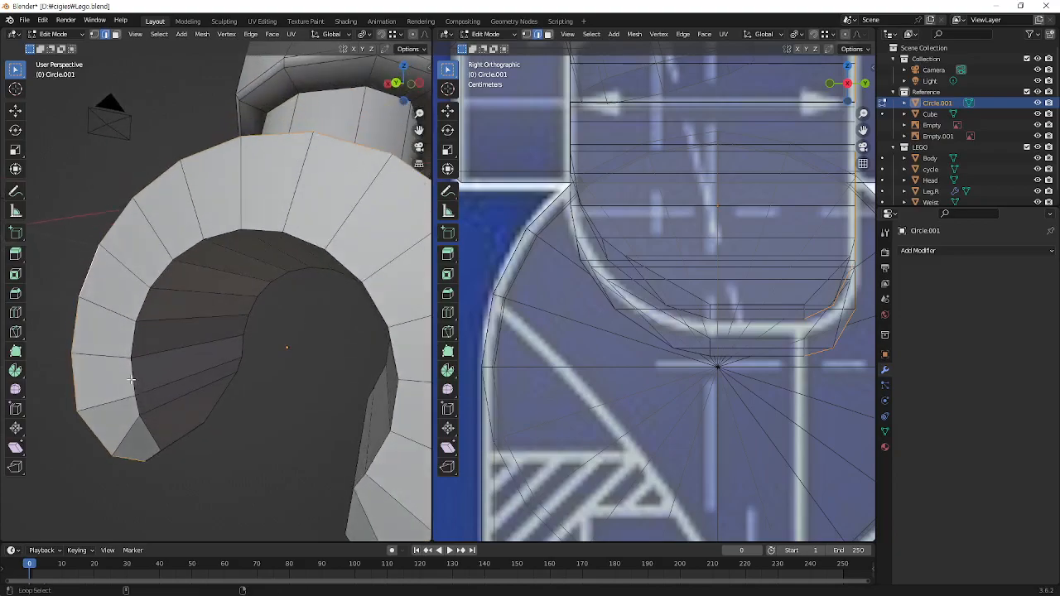
pyautogui.moveTo(237, 388); pyautogui.dragTo(323, 370, button='middle')
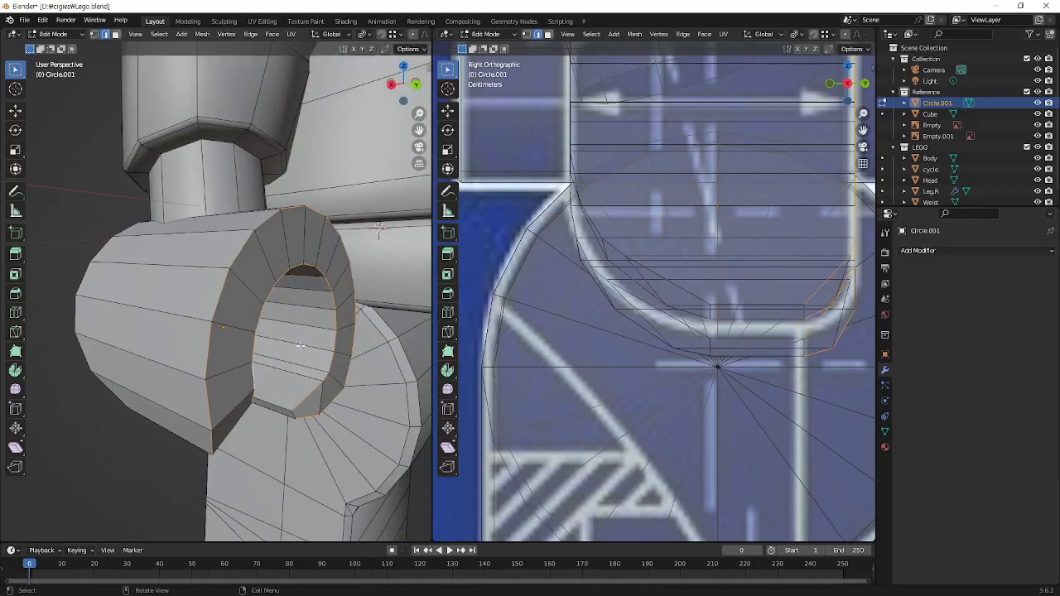
pyautogui.scroll(-1, 229, 431)
# Return to Object Mode and apply all transforms (location, rotation and scale) to the clip object
pyautogui.press('Tab')
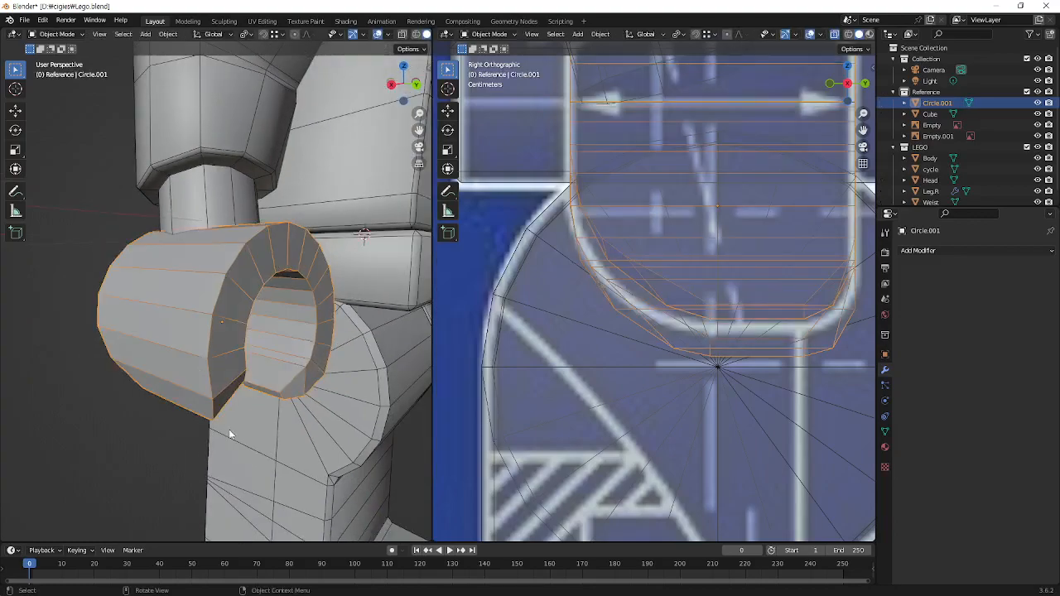
pyautogui.press('n')
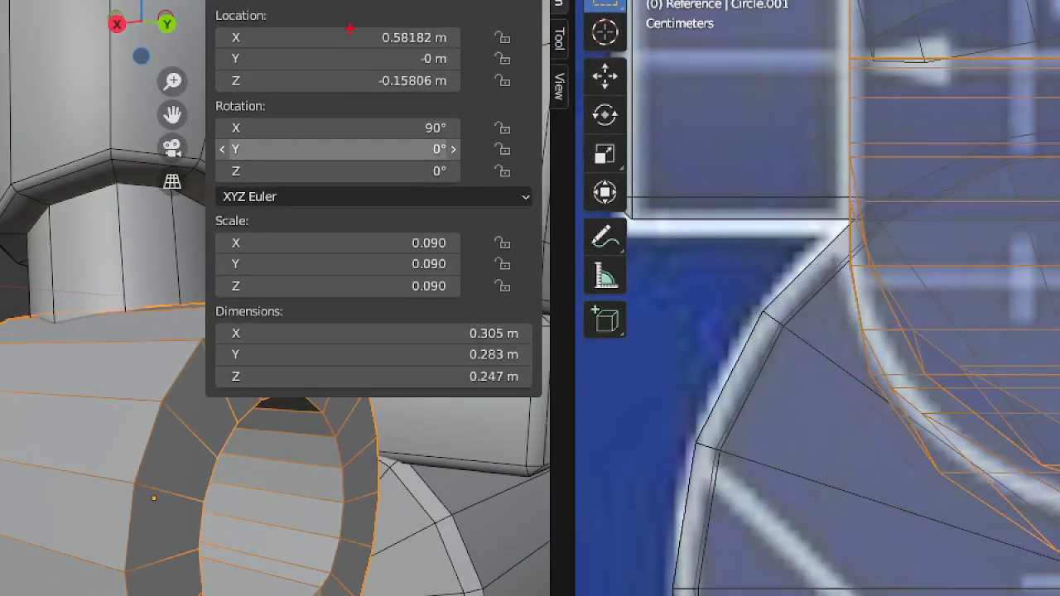
pyautogui.moveTo(349, 23)
pyautogui.keyDown('ctrl'); pyautogui.mouseDown()
pyautogui.moveTo(428, 336)
pyautogui.moveTo(489, 310)
pyautogui.mouseUp(); pyautogui.keyUp('ctrl')
pyautogui.keyDown('ctrl'); pyautogui.moveTo(364, 294); pyautogui.dragTo(497, 247); pyautogui.keyUp('ctrl')
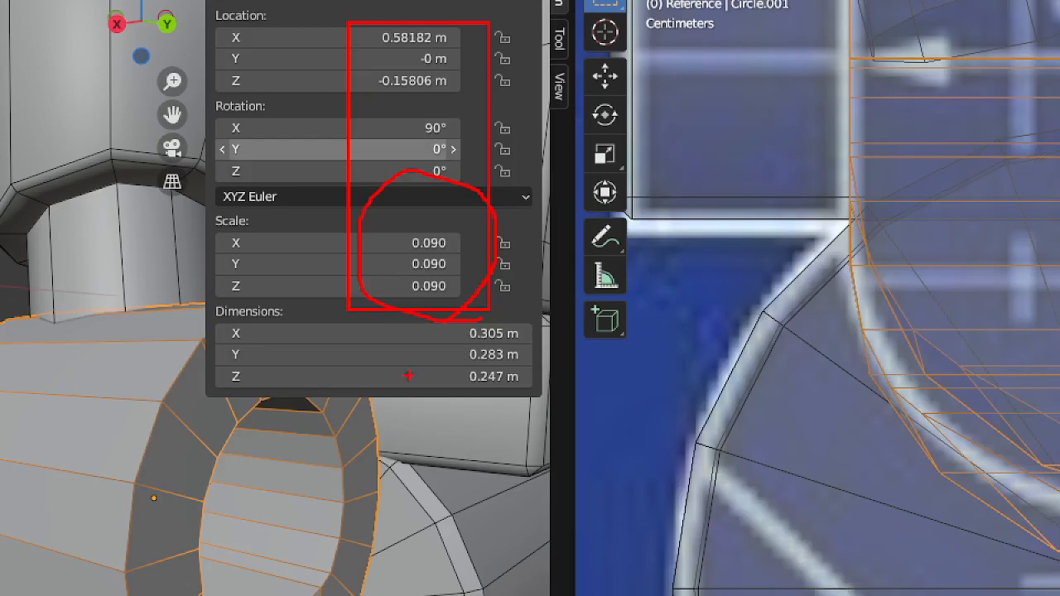
pyautogui.press('Escape')
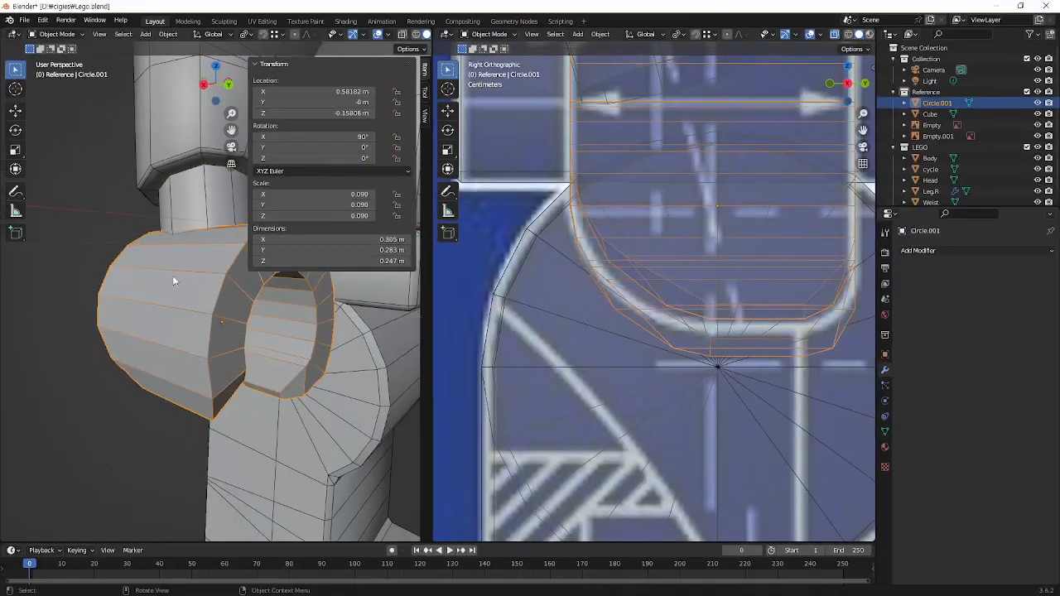
pyautogui.hotkey('ctrl', '1')
pyautogui.click(71, 41)
pyautogui.keyDown('ctrl'); pyautogui.moveTo(44, 37); pyautogui.dragTo(169, 79); pyautogui.keyUp('ctrl')
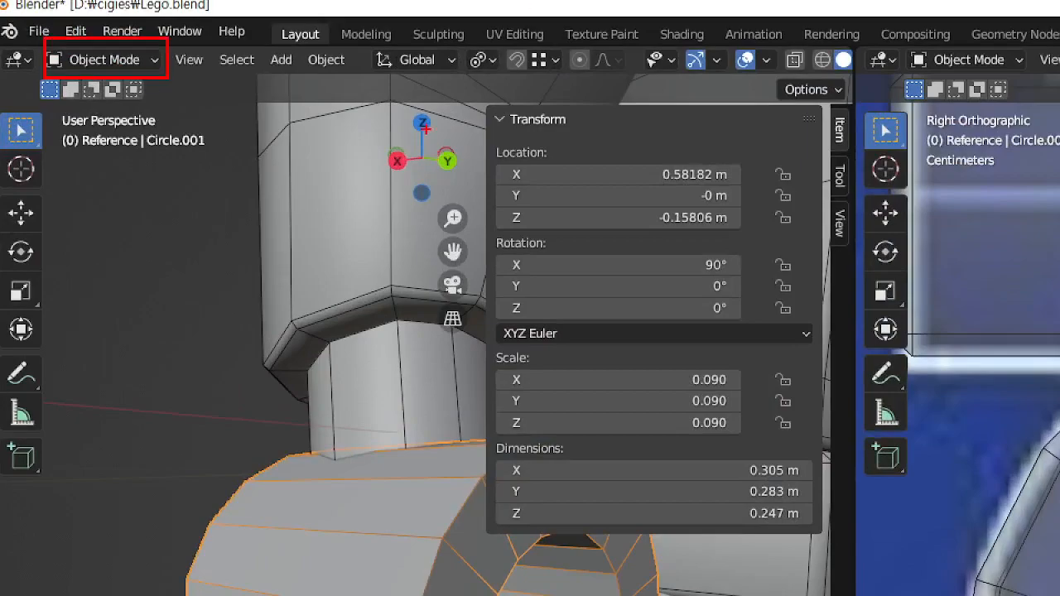
pyautogui.press('Escape')
pyautogui.hotkey('ctrl', 'a')
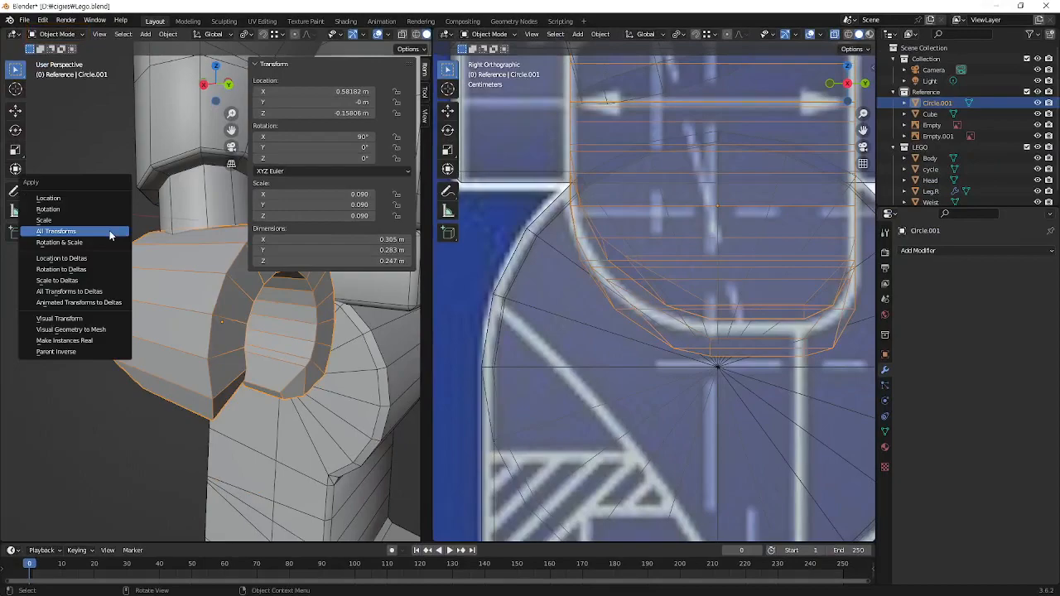
pyautogui.click(110, 236)
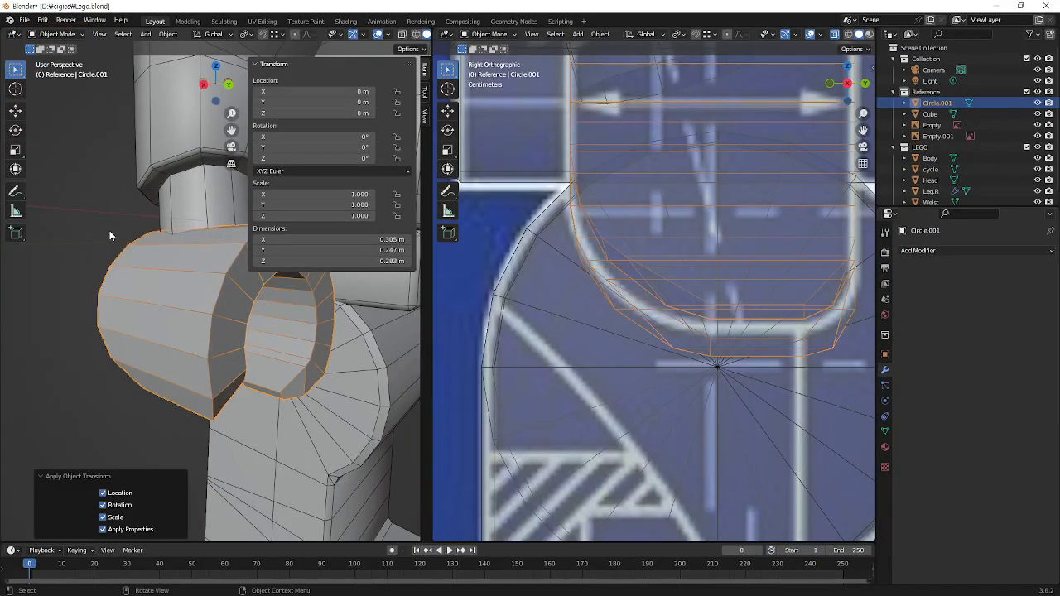
pyautogui.press('n')
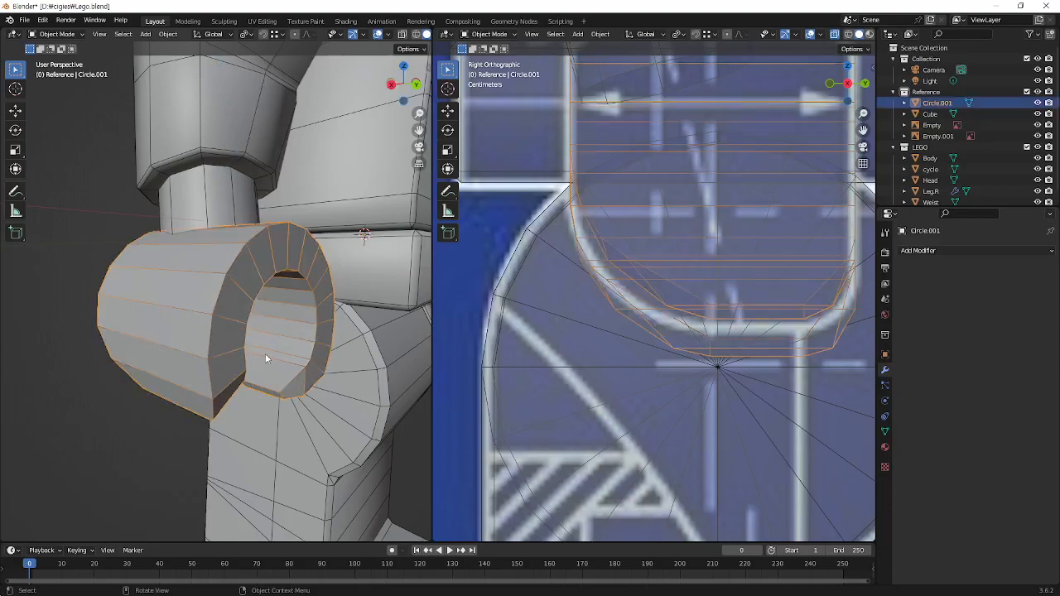
# Select the outer and inner rim edge loops on both end faces of the clip in Edit Mode
pyautogui.moveTo(259, 365); pyautogui.dragTo(235, 295, button='middle')
pyautogui.press('Tab')
pyautogui.keyDown('alt'); pyautogui.click(235, 295); pyautogui.keyUp('alt')
pyautogui.moveTo(308, 351); pyautogui.dragTo(189, 380, button='middle')
pyautogui.hotkey('alt', 'z')
pyautogui.moveTo(320, 371); pyautogui.dragTo(296, 357, button='middle')
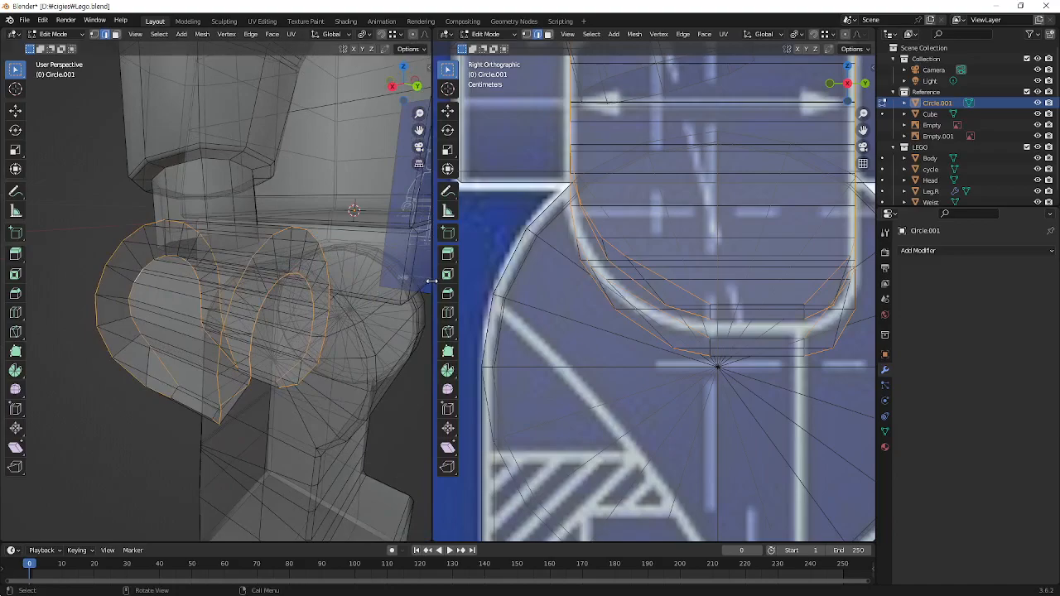
# Join the two 3D viewports into one, keeping the perspective view
pyautogui.rightClick(429, 282)
pyautogui.click(424, 308)
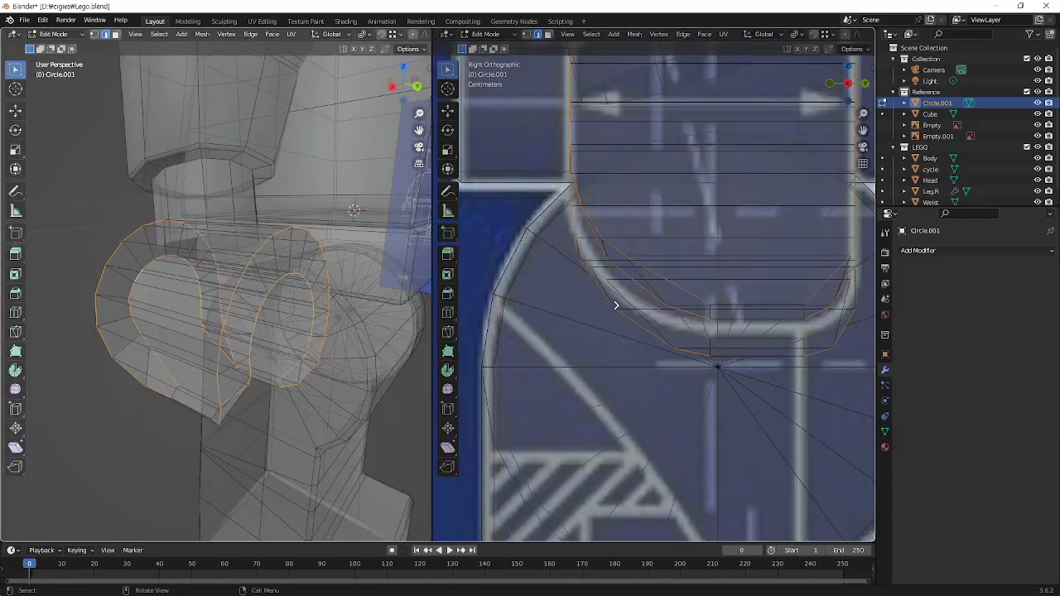
pyautogui.click(616, 306)
# Add the four border edges of the narrow tip face on each prong to the edge selection
pyautogui.keyDown('shift'); pyautogui.moveTo(579, 351); pyautogui.dragTo(603, 312, button='middle'); pyautogui.keyUp('shift')
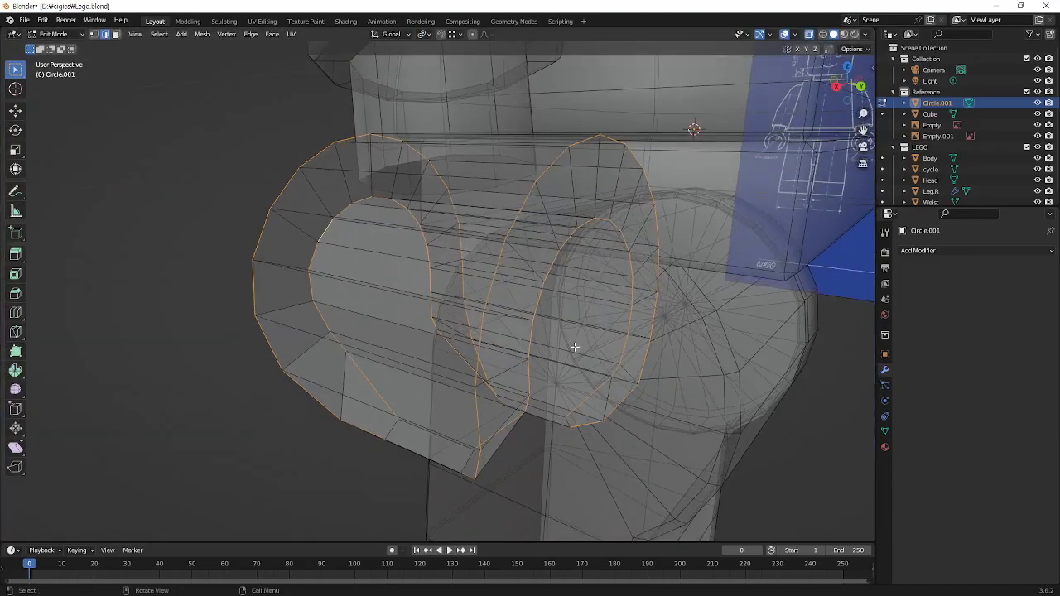
pyautogui.moveTo(572, 348); pyautogui.dragTo(450, 360, button='middle')
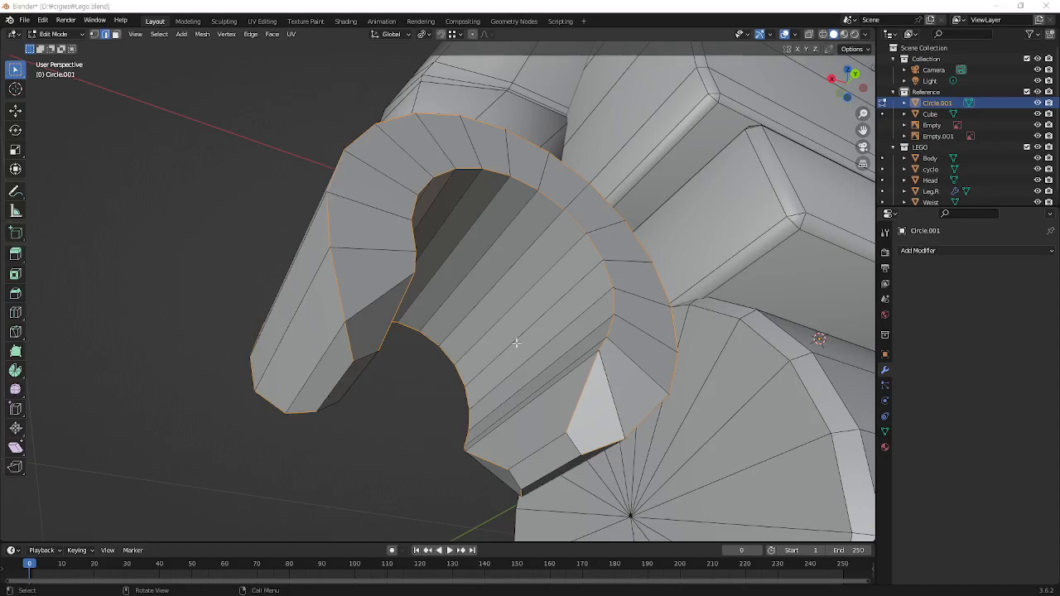
pyautogui.moveTo(629, 394); pyautogui.dragTo(672, 407, button='middle')
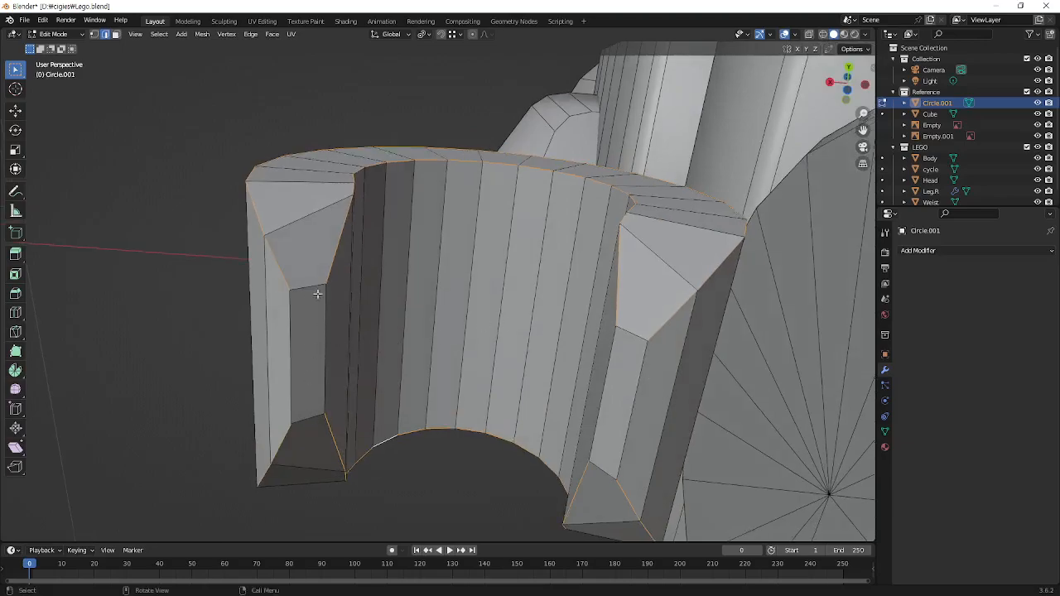
pyautogui.keyDown('shift'); pyautogui.click(304, 289); pyautogui.keyUp('shift')
pyautogui.keyDown('shift'); pyautogui.click(293, 323); pyautogui.keyUp('shift')
pyautogui.keyDown('shift'); pyautogui.click(323, 329); pyautogui.keyUp('shift')
pyautogui.keyDown('shift'); pyautogui.click(315, 412); pyautogui.keyUp('shift')
pyautogui.keyDown('shift'); pyautogui.click(631, 335); pyautogui.keyUp('shift')
pyautogui.keyDown('shift'); pyautogui.click(637, 385); pyautogui.keyUp('shift')
pyautogui.keyDown('shift'); pyautogui.click(606, 381); pyautogui.keyUp('shift')
pyautogui.keyDown('shift'); pyautogui.click(604, 467); pyautogui.keyUp('shift')
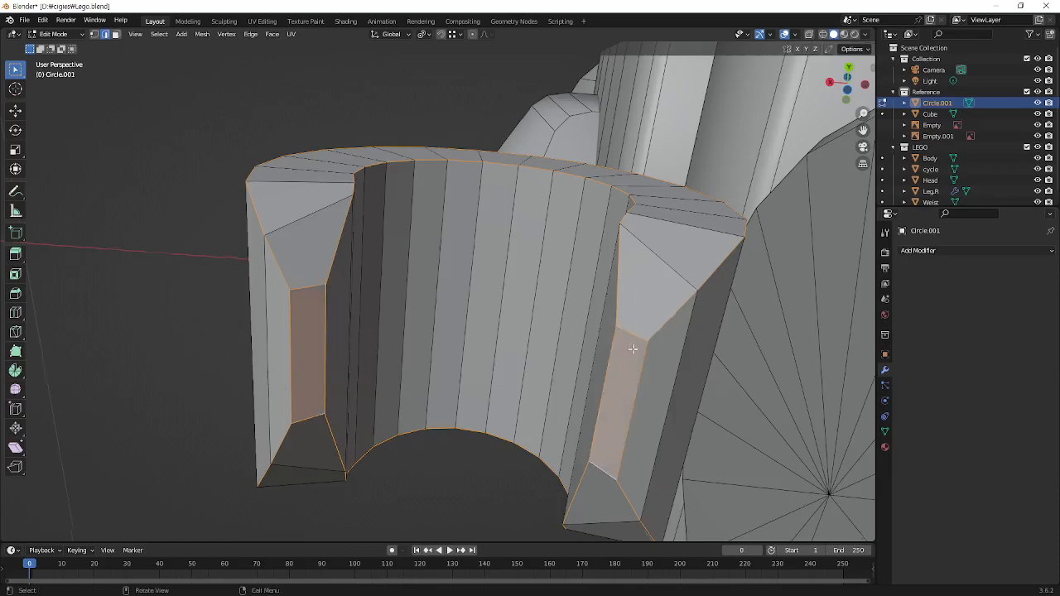
# Bevel the selected rim and prong-tip edges with one segment and a width of 0.005 m
pyautogui.moveTo(630, 348); pyautogui.dragTo(639, 397, button='middle')
pyautogui.hotkey('alt', 'z')
pyautogui.moveTo(580, 366); pyautogui.dragTo(593, 383, button='middle')
pyautogui.moveTo(515, 369); pyautogui.dragTo(649, 403, button='middle')
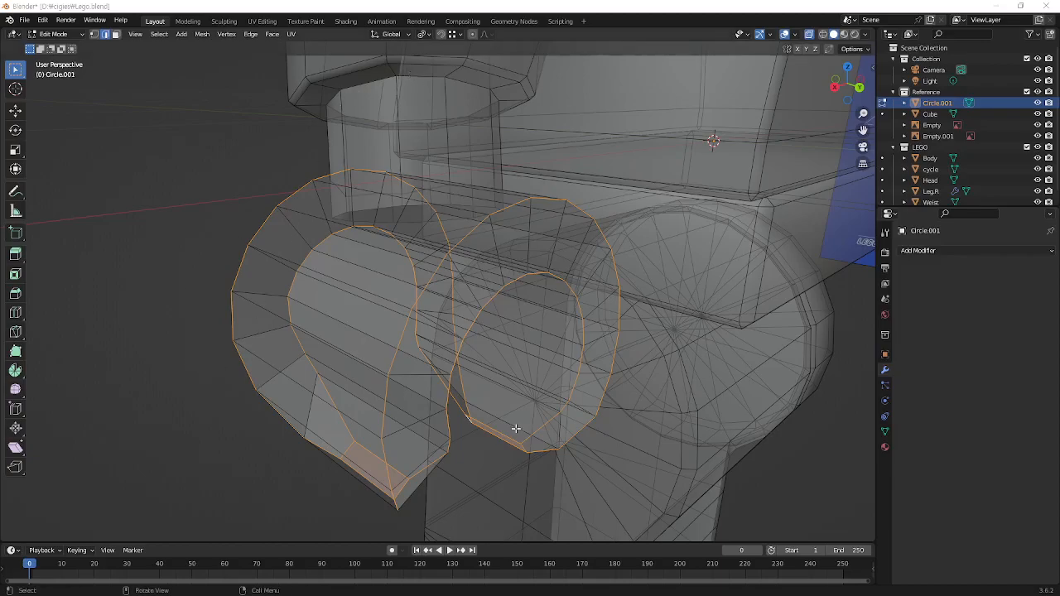
pyautogui.keyDown('shift'); pyautogui.moveTo(517, 415); pyautogui.dragTo(467, 367, button='middle'); pyautogui.keyUp('shift')
pyautogui.hotkey('alt', 'z')
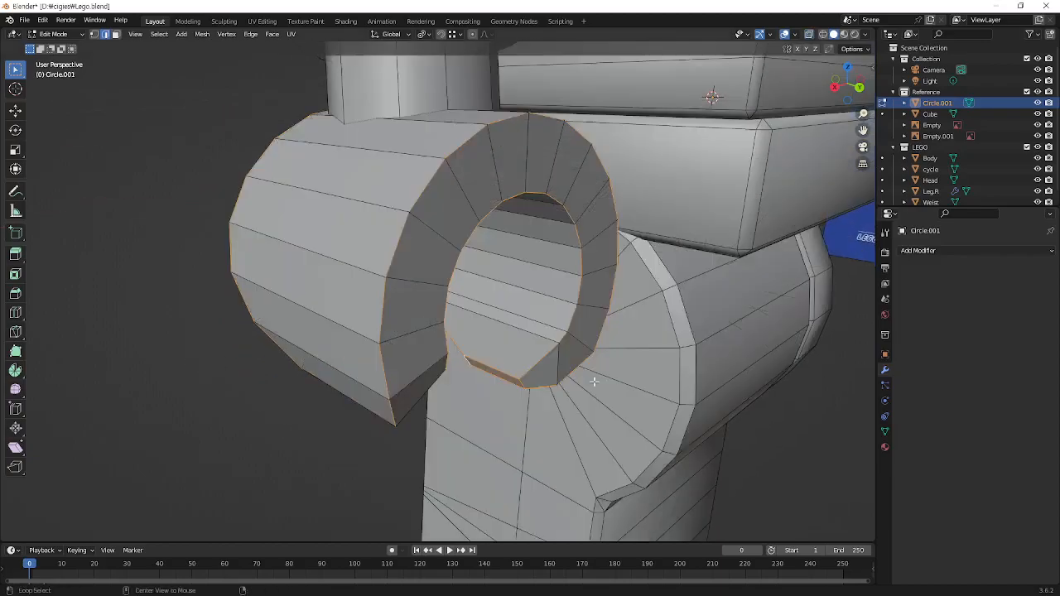
pyautogui.moveTo(552, 413); pyautogui.dragTo(549, 381, button='middle')
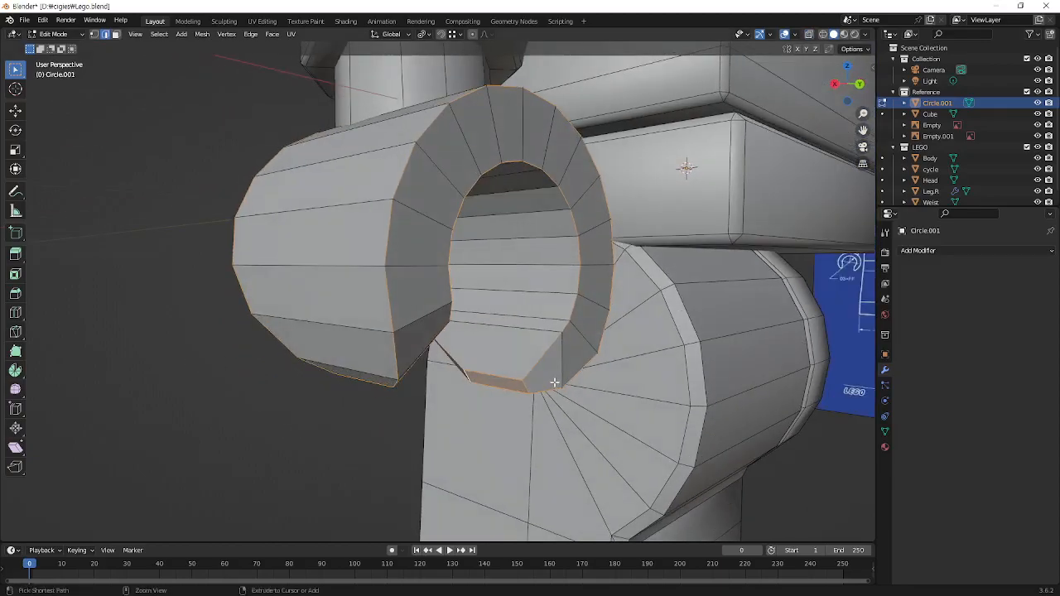
pyautogui.hotkey('ctrl', 'b')
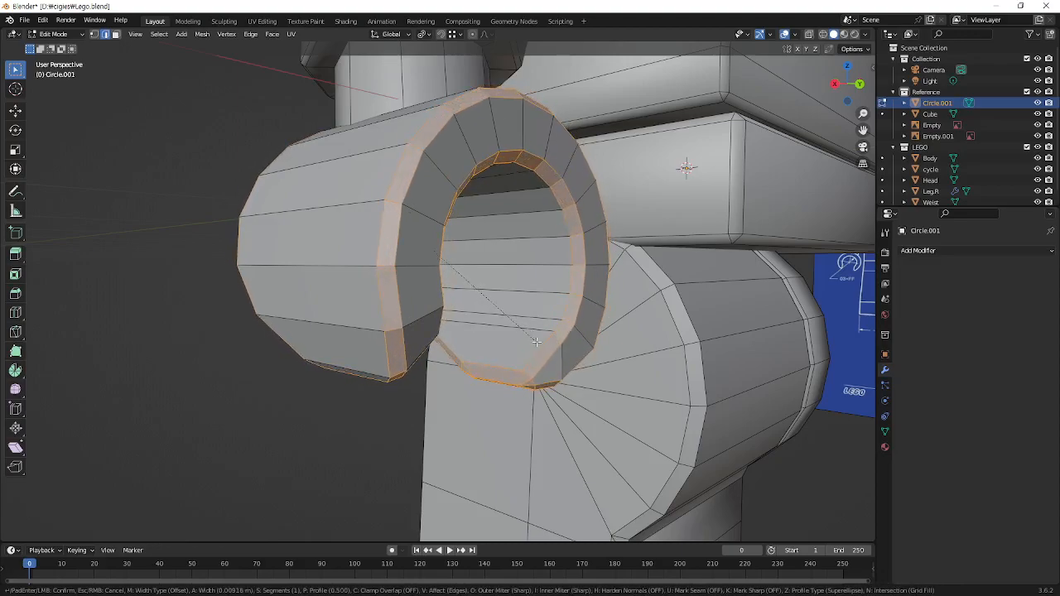
pyautogui.click(537, 342)
pyautogui.click(130, 362)
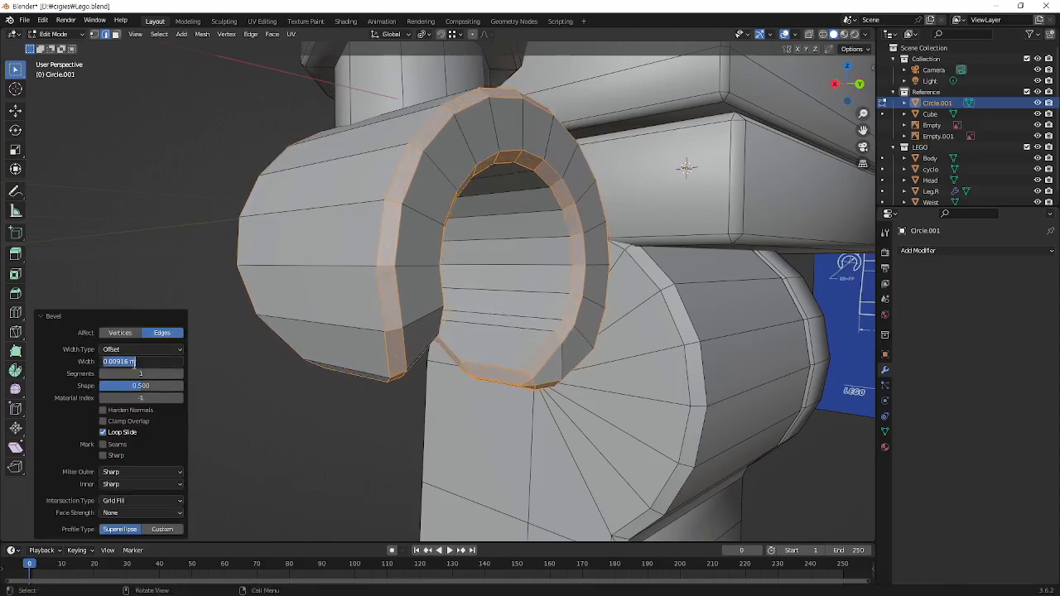
pyautogui.write('0.005')
pyautogui.press('Return')
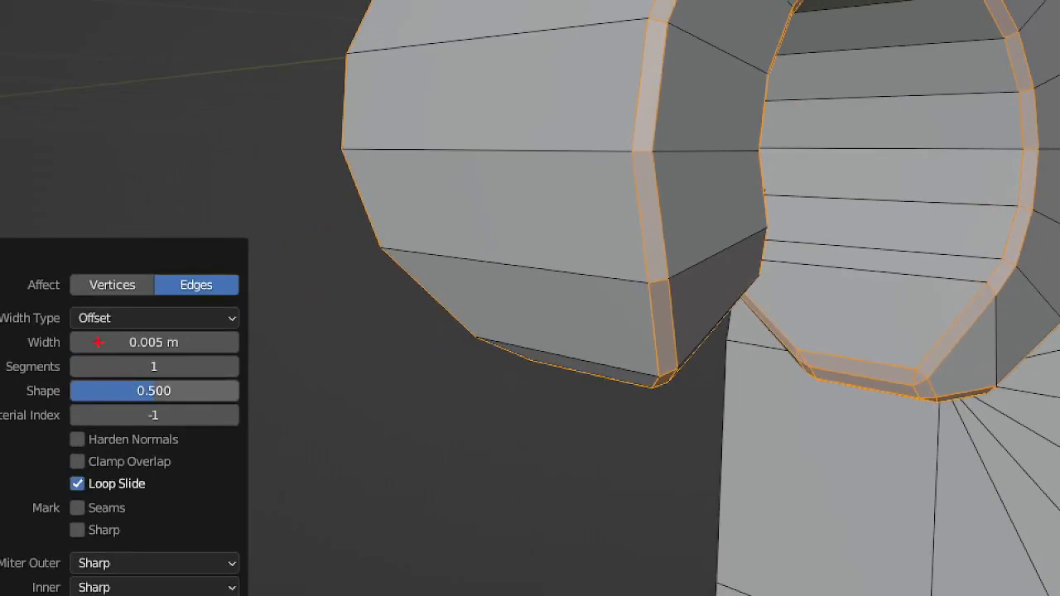
pyautogui.moveTo(99, 332)
pyautogui.mouseDown()
pyautogui.moveTo(157, 355)
pyautogui.moveTo(221, 354)
pyautogui.mouseUp()
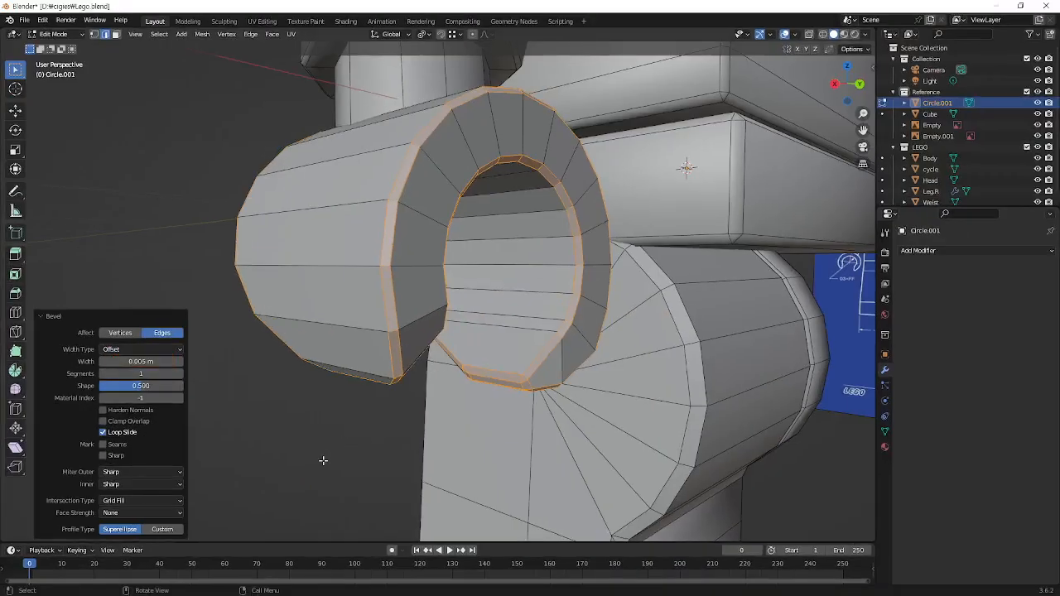
# Return the clip-shaped hand to Object Mode and hide the wireframe overlay in the viewport
pyautogui.click(324, 460)
pyautogui.moveTo(409, 277); pyautogui.dragTo(442, 295, button='middle')
pyautogui.scroll(-4, 441, 294)
pyautogui.keyDown('shift'); pyautogui.moveTo(432, 191); pyautogui.dragTo(426, 267, button='middle'); pyautogui.keyUp('shift')
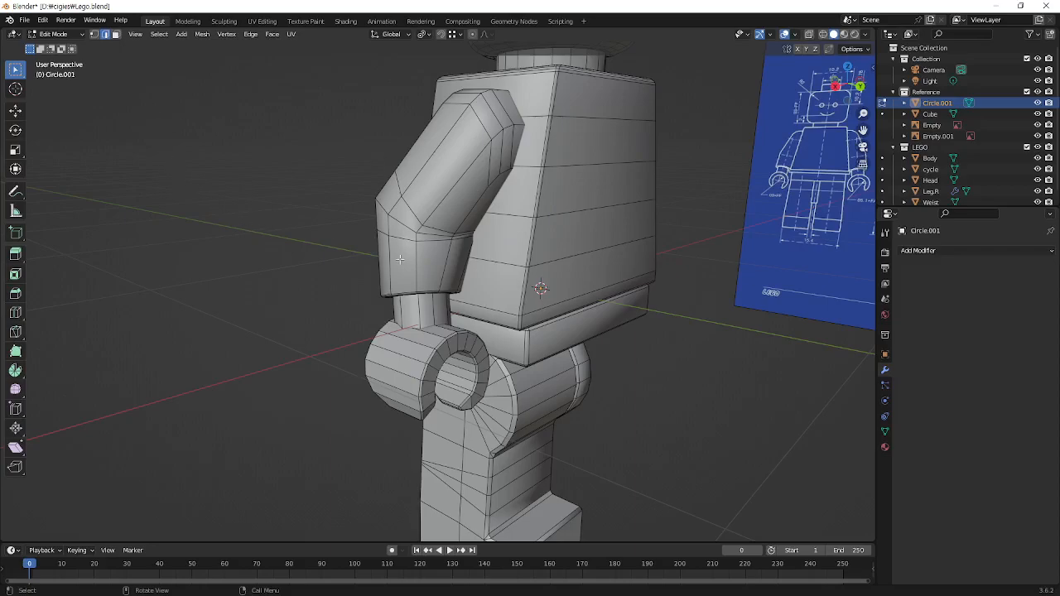
pyautogui.press('Tab')
pyautogui.click(350, 425)
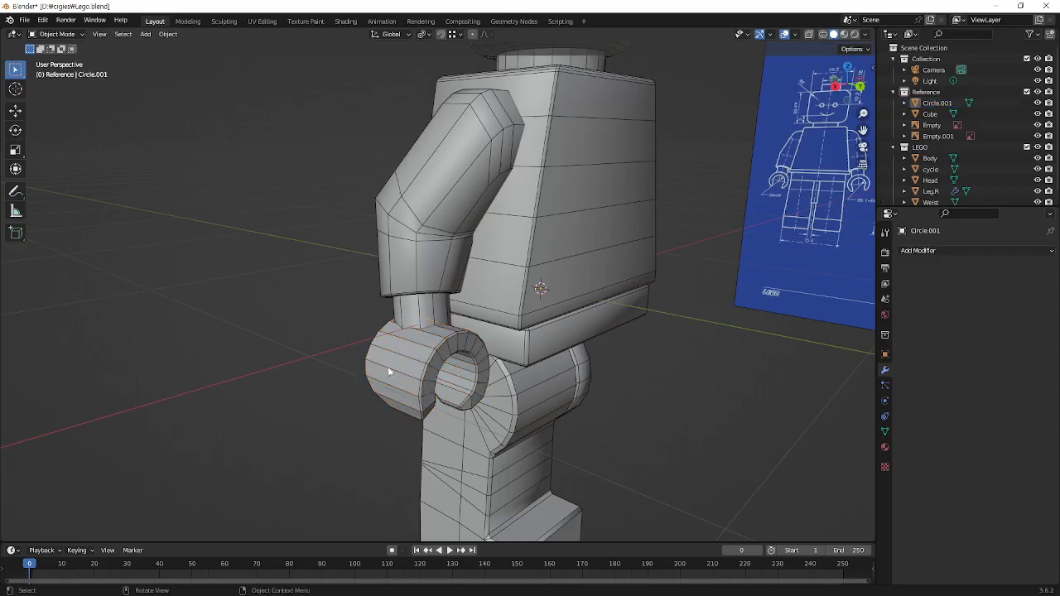
pyautogui.click(795, 34)
pyautogui.click(727, 222)
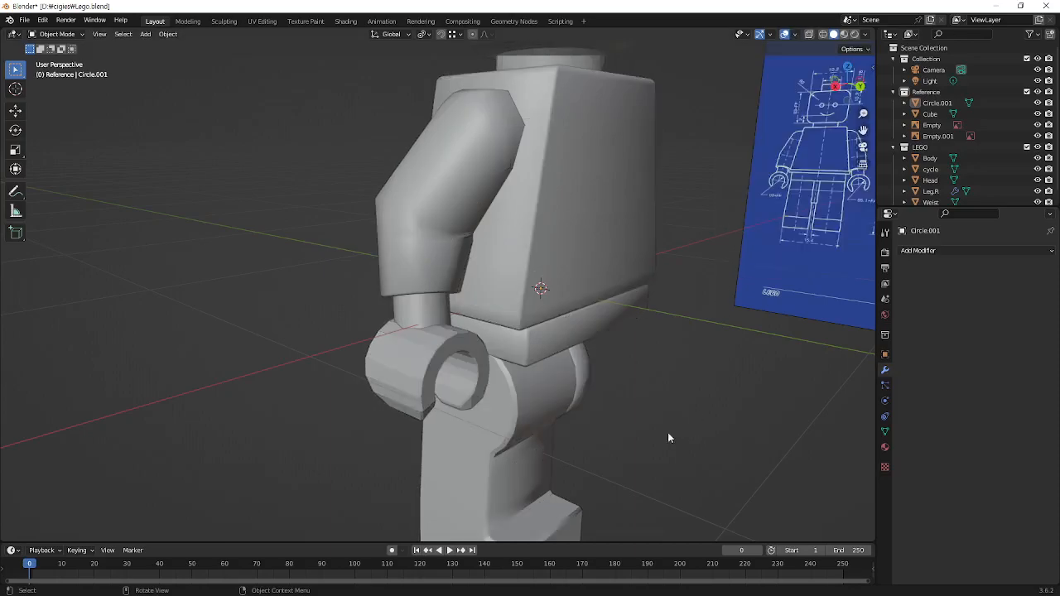
# Apply Shade Auto Smooth to the clip-shaped hand with an 80° angle and check its rim and prongs
pyautogui.moveTo(410, 414); pyautogui.dragTo(433, 205, button='middle')
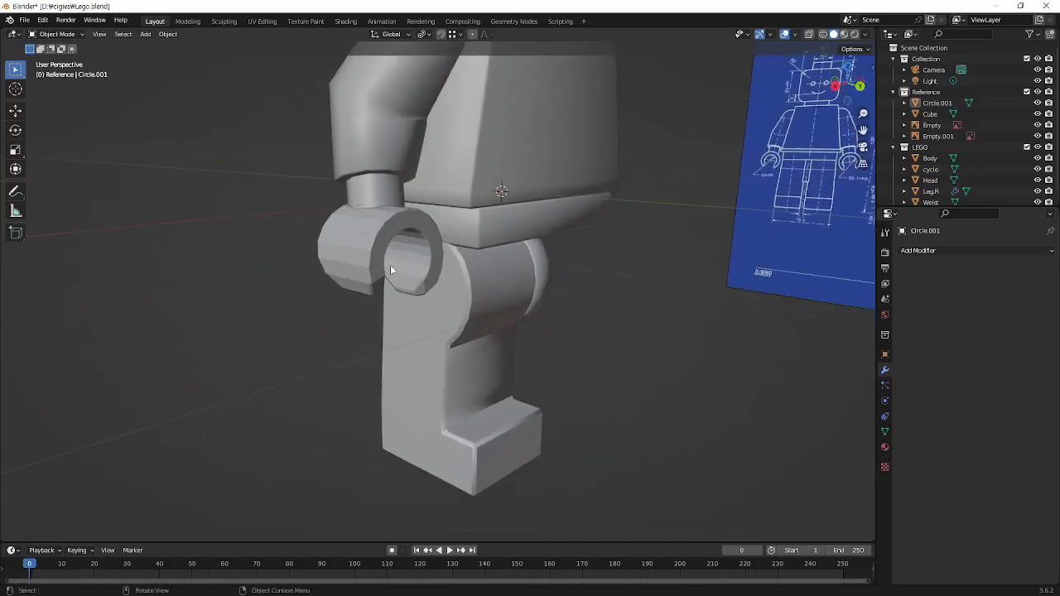
pyautogui.click(362, 263)
pyautogui.rightClick(344, 231)
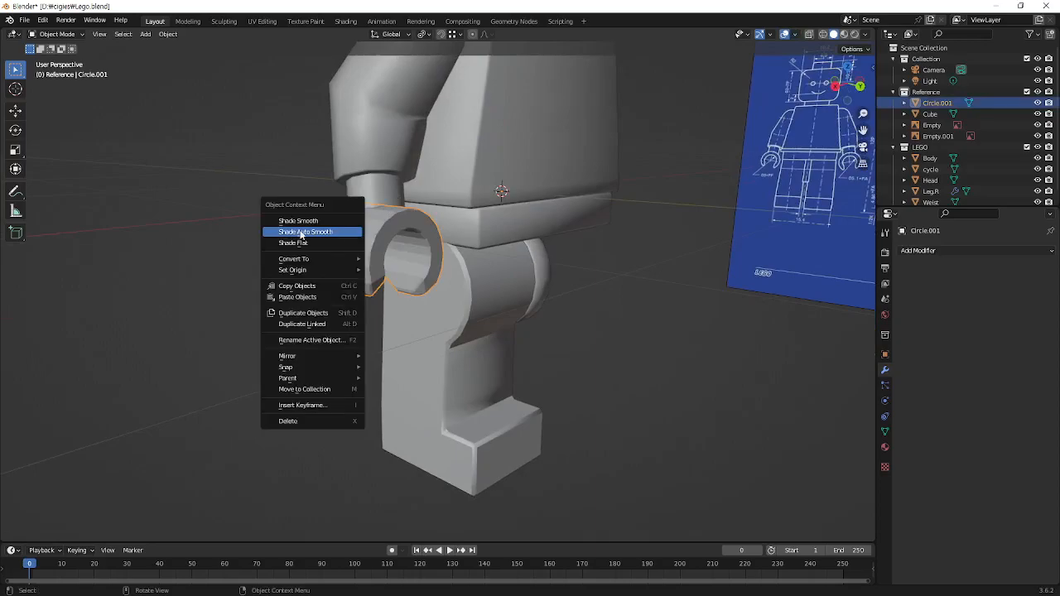
pyautogui.click(332, 233)
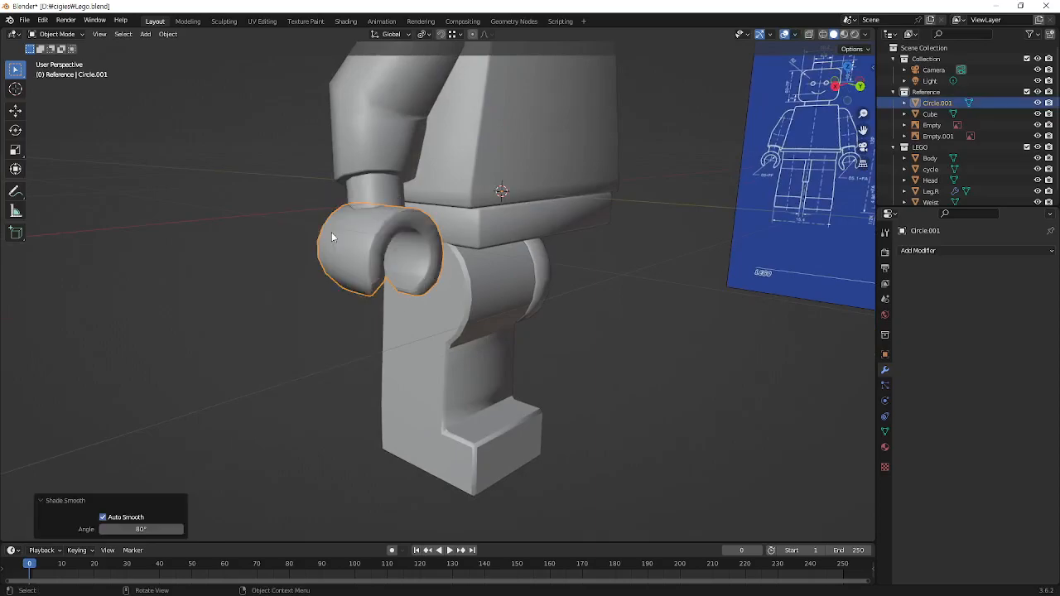
pyautogui.moveTo(396, 297); pyautogui.dragTo(372, 330, button='middle')
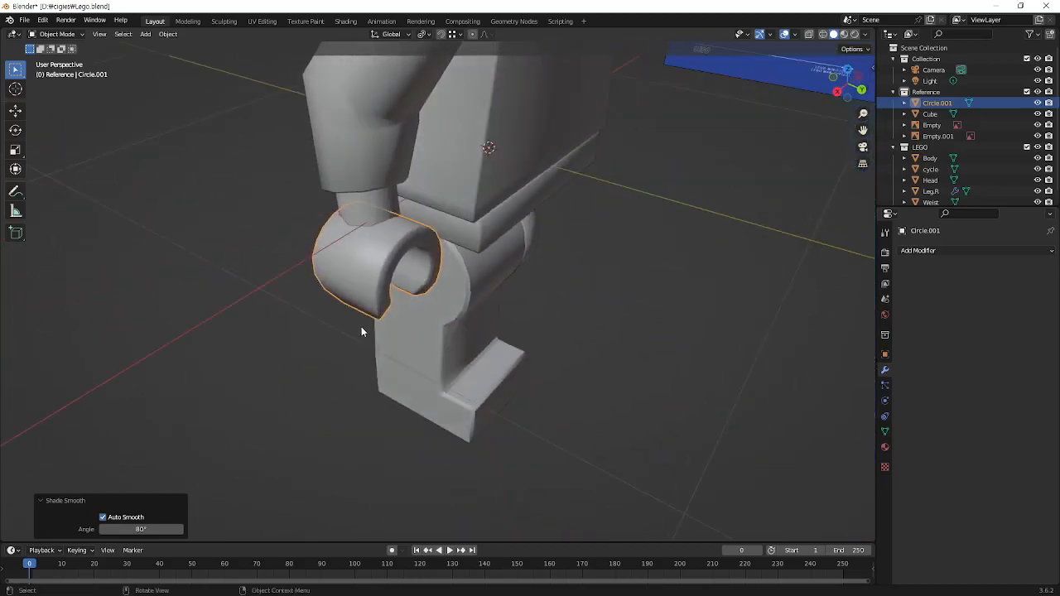
pyautogui.click(288, 353)
pyautogui.moveTo(288, 352); pyautogui.dragTo(350, 251, button='middle')
pyautogui.scroll(4, 357, 245)
pyautogui.click(440, 312)
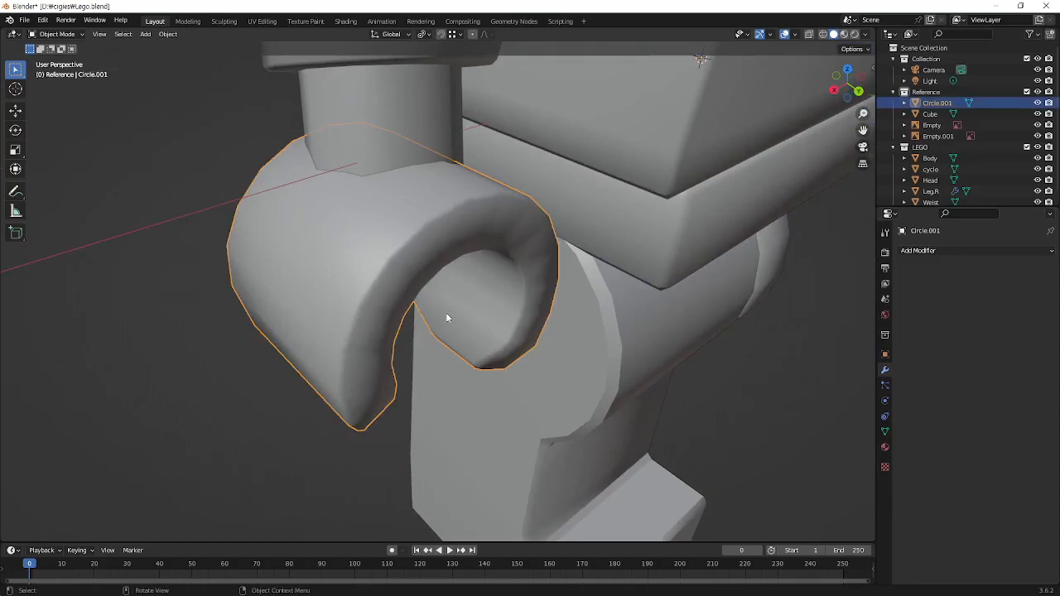
# Try plain Shade Smooth on the hand without the auto smooth angle limit
pyautogui.moveTo(307, 451); pyautogui.dragTo(377, 328, button='middle')
pyautogui.click(794, 34)
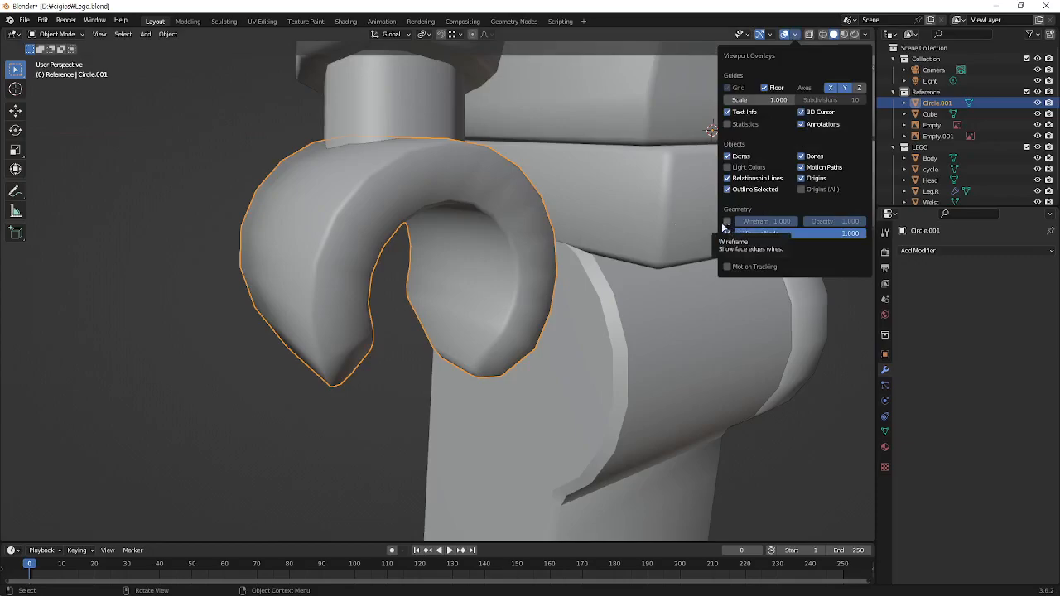
pyautogui.rightClick(336, 241)
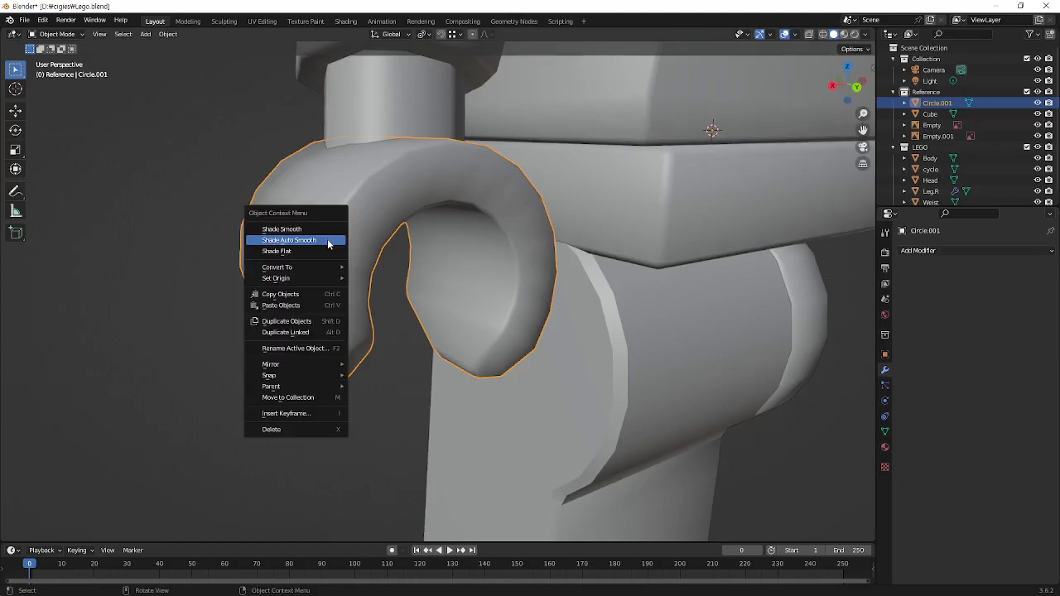
pyautogui.click(308, 229)
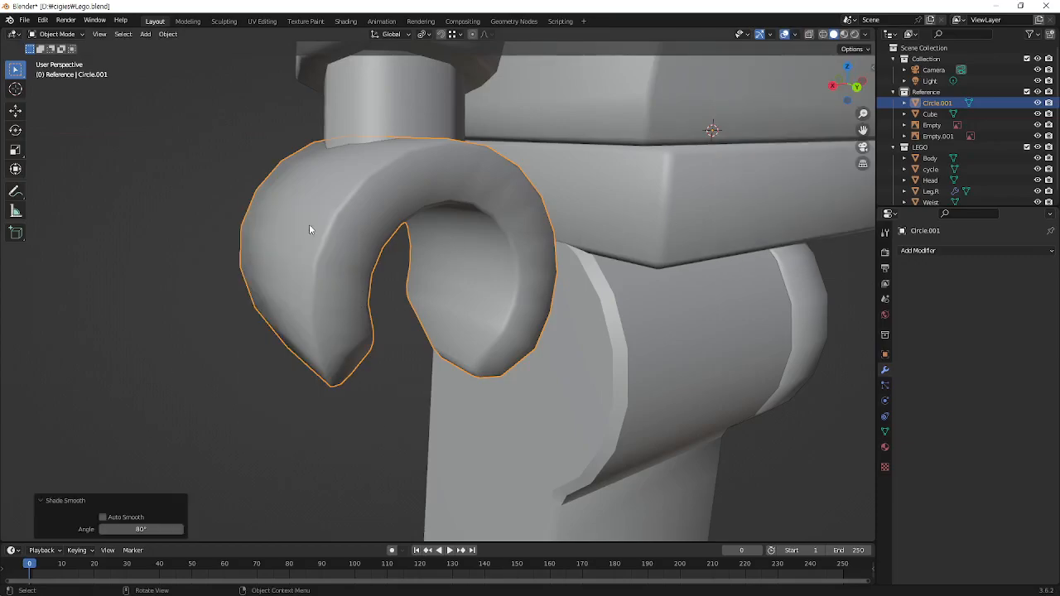
# Apply Shade Auto Smooth to the clip-shaped hand and set its angle to 30°
pyautogui.rightClick(308, 230)
pyautogui.click(307, 240)
pyautogui.moveTo(132, 529); pyautogui.dragTo(108, 529)
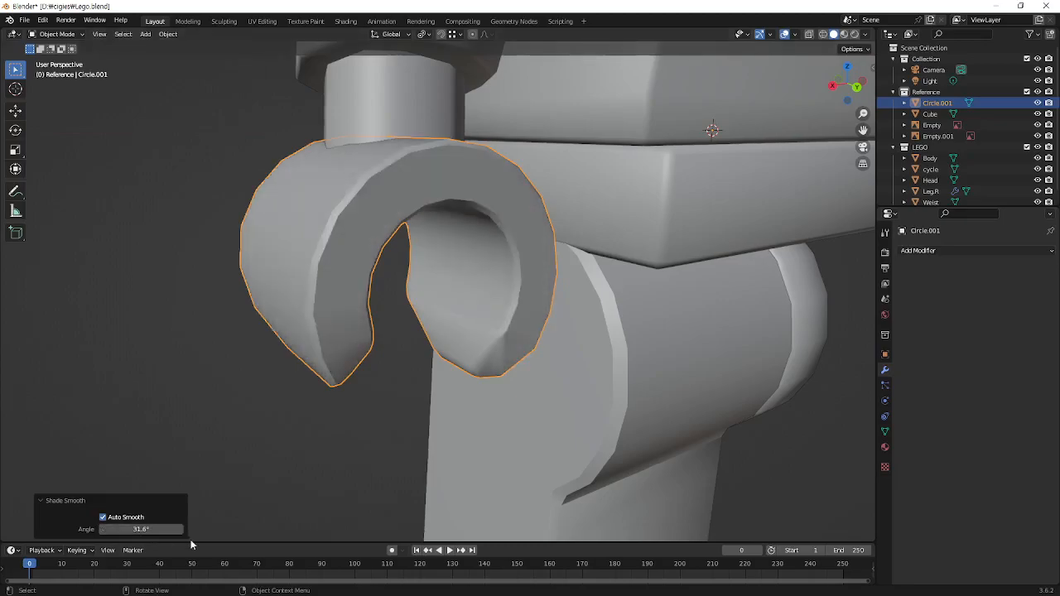
pyautogui.click(124, 529)
pyautogui.write('30')
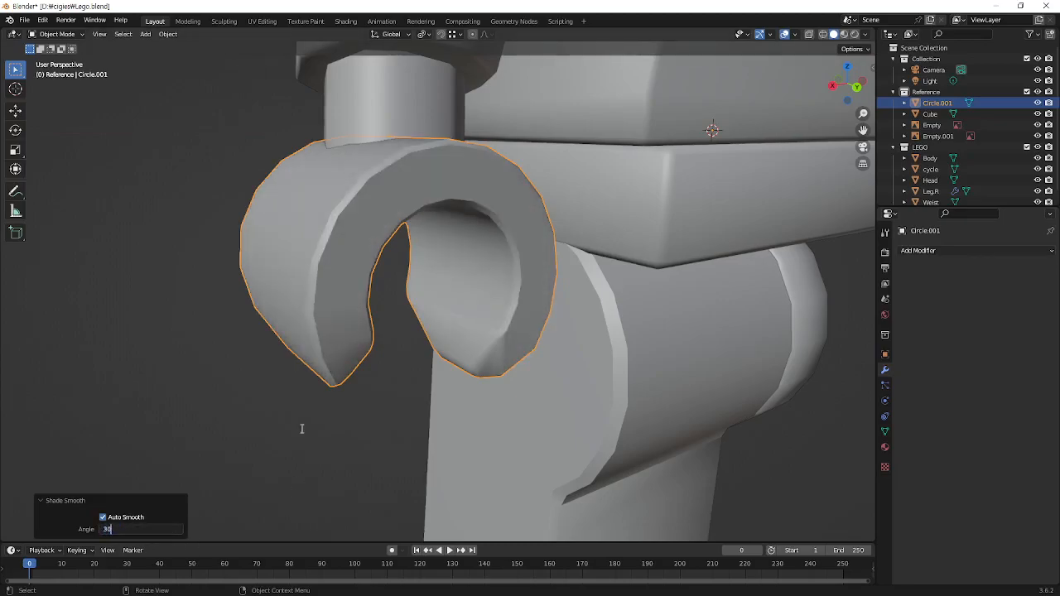
pyautogui.press('Return')
# Examine the shaded hand and its wrist from several angles, along with the whole minifigure and the side opposite the modelled arm and leg
pyautogui.moveTo(261, 321); pyautogui.dragTo(464, 280, button='middle')
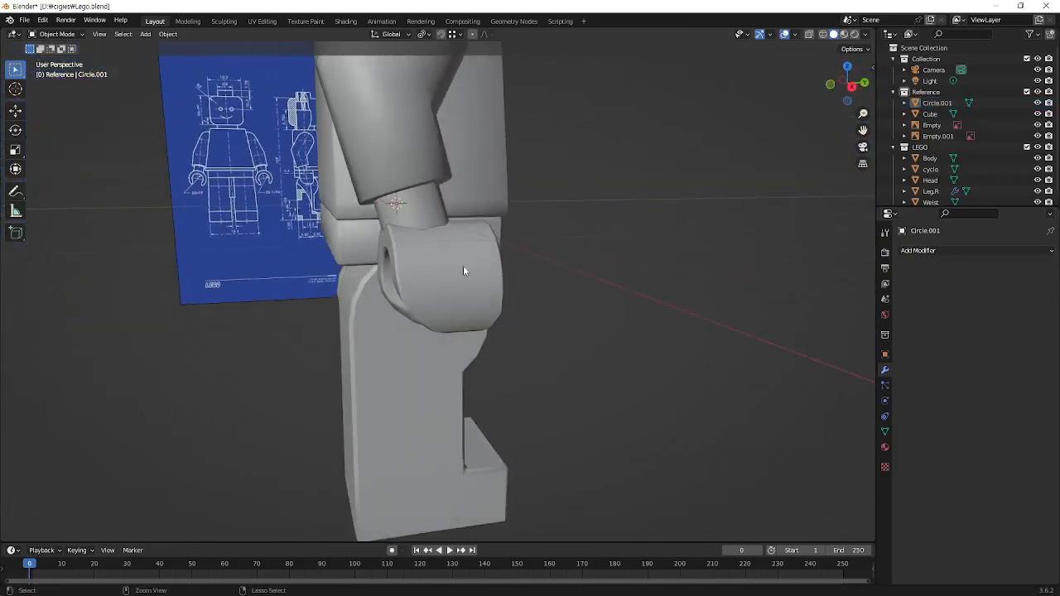
pyautogui.moveTo(422, 233); pyautogui.dragTo(470, 298)
pyautogui.keyDown('shift'); pyautogui.moveTo(444, 209); pyautogui.dragTo(458, 309); pyautogui.keyUp('shift')
pyautogui.moveTo(565, 339); pyautogui.dragTo(497, 324, button='middle')
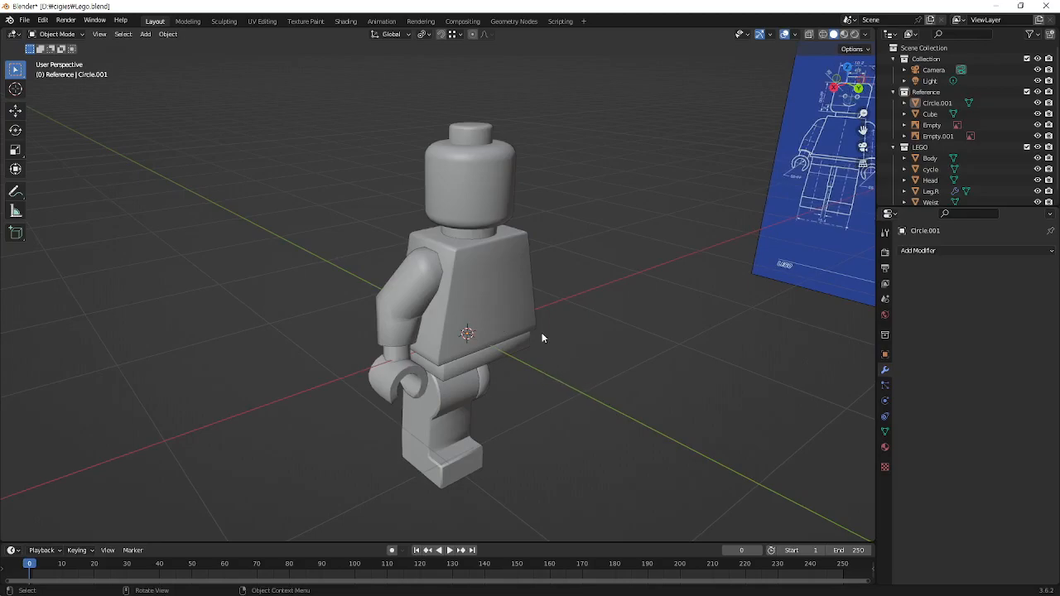
pyautogui.moveTo(519, 379); pyautogui.dragTo(458, 355, button='middle')
pyautogui.hotkey('ctrl', '2')
pyautogui.keyDown('ctrl'); pyautogui.moveTo(547, 243); pyautogui.dragTo(604, 361); pyautogui.keyUp('ctrl')
pyautogui.keyDown('ctrl'); pyautogui.moveTo(495, 383); pyautogui.dragTo(556, 512); pyautogui.keyUp('ctrl')
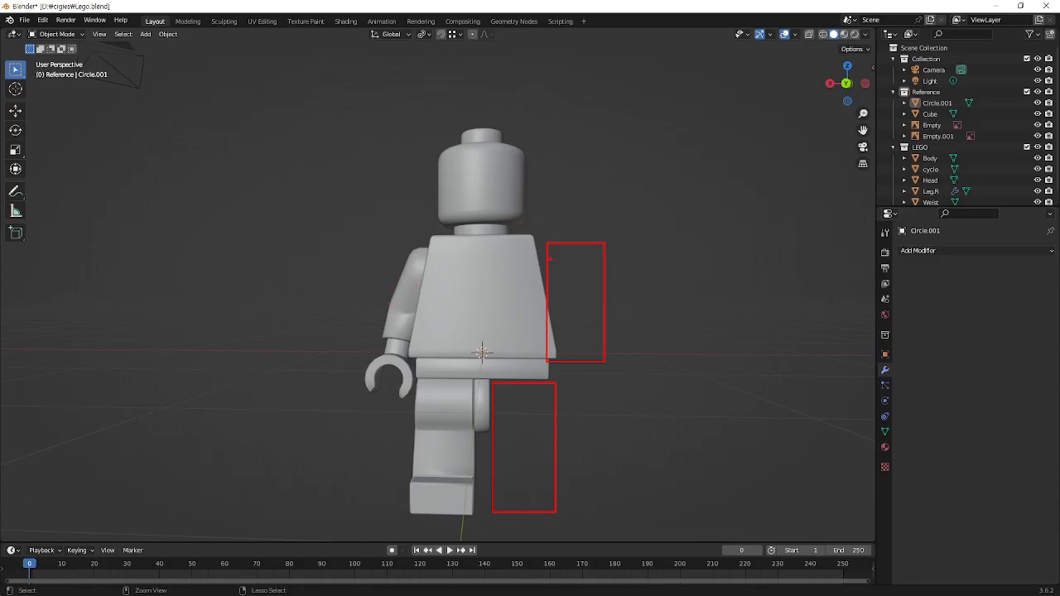
pyautogui.moveTo(356, 244)
pyautogui.mouseDown()
pyautogui.moveTo(456, 406)
pyautogui.moveTo(437, 387)
pyautogui.mouseUp()
pyautogui.moveTo(390, 305)
pyautogui.mouseDown()
pyautogui.moveTo(409, 269)
pyautogui.moveTo(521, 238)
pyautogui.mouseUp()
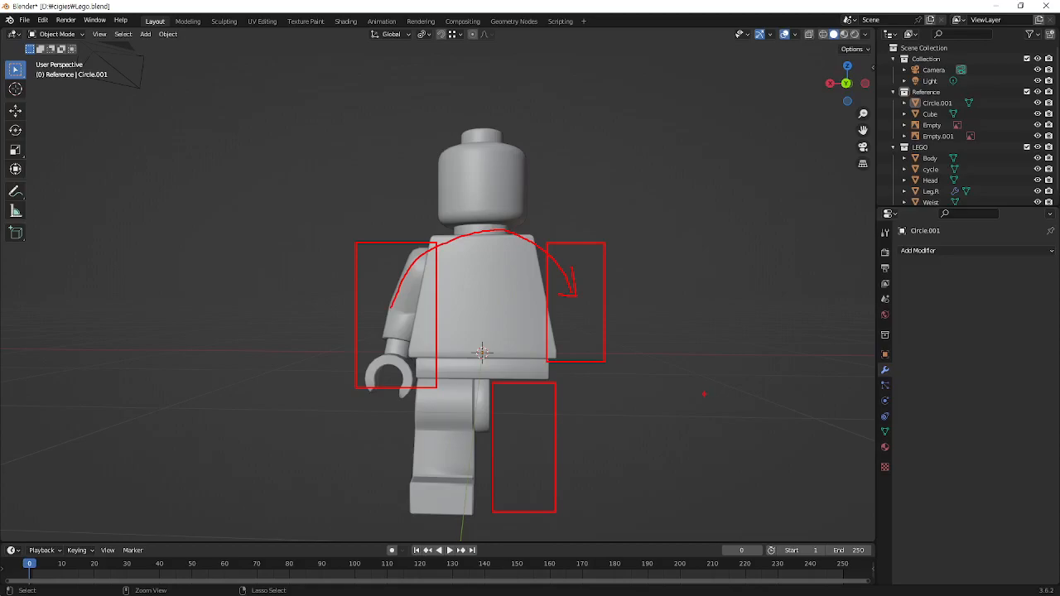
pyautogui.press('Escape')
pyautogui.moveTo(619, 373)
pyautogui.mouseDown(button='middle')
pyautogui.moveTo(532, 359)
pyautogui.moveTo(572, 373)
pyautogui.mouseUp(button='middle')
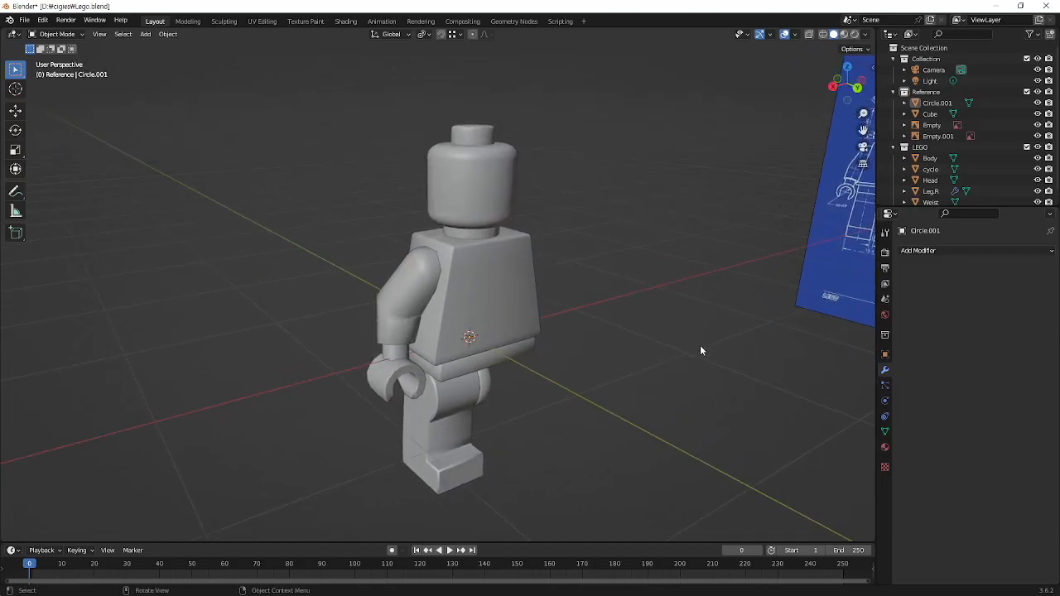
pyautogui.moveTo(338, 411); pyautogui.dragTo(538, 369, button='middle')
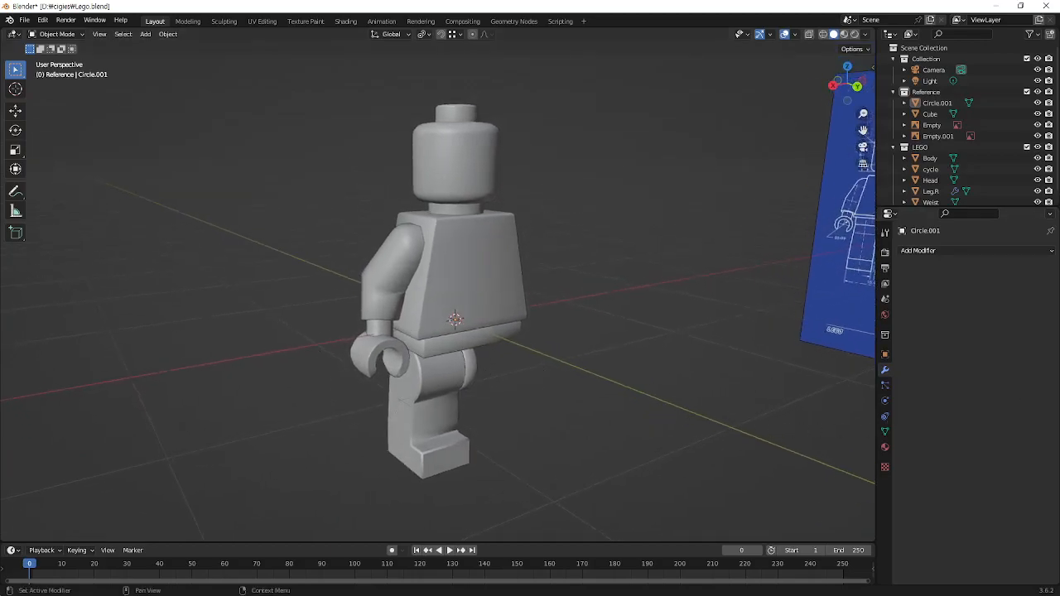